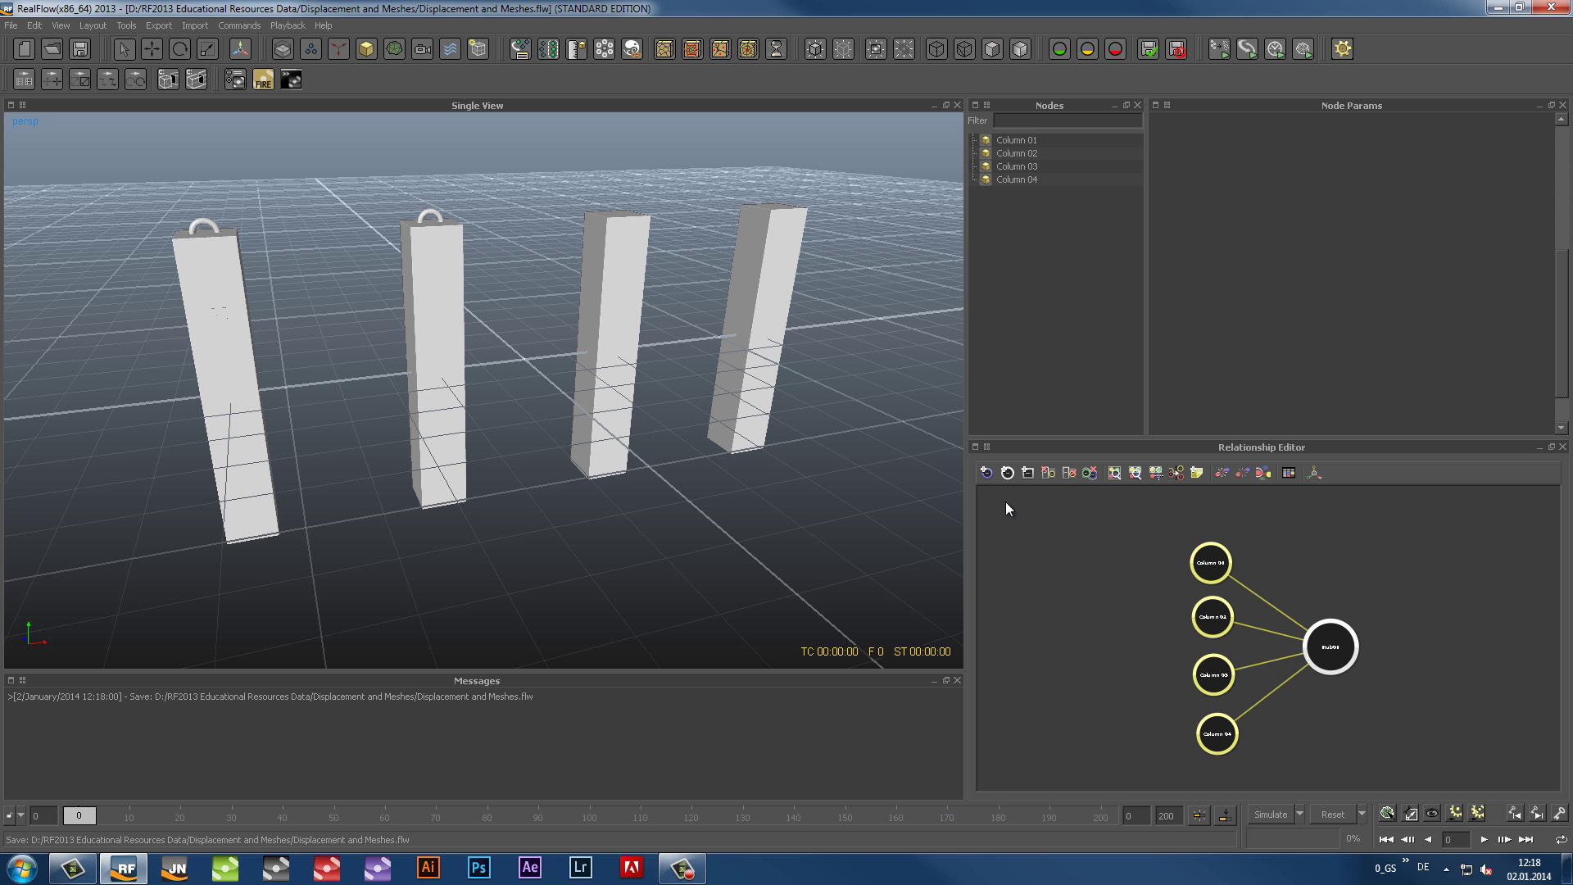
Add a sphere to the scene and place it inside the upper part of Column 01
{"action": "left_click", "coordinate": [366, 48]}
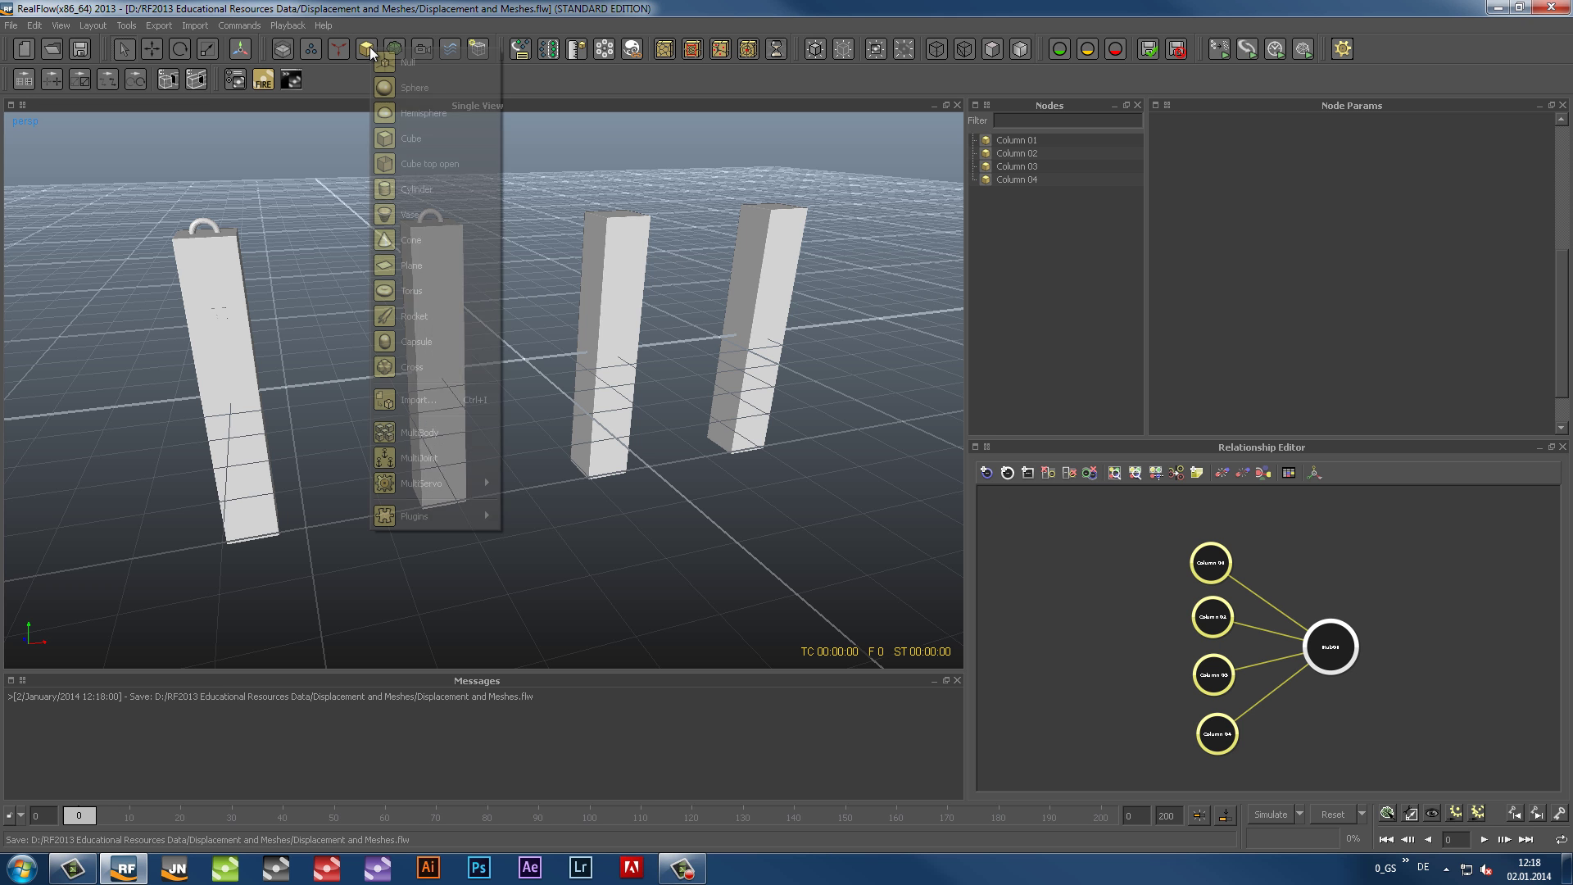
{"action": "left_click", "coordinate": [396, 88]}
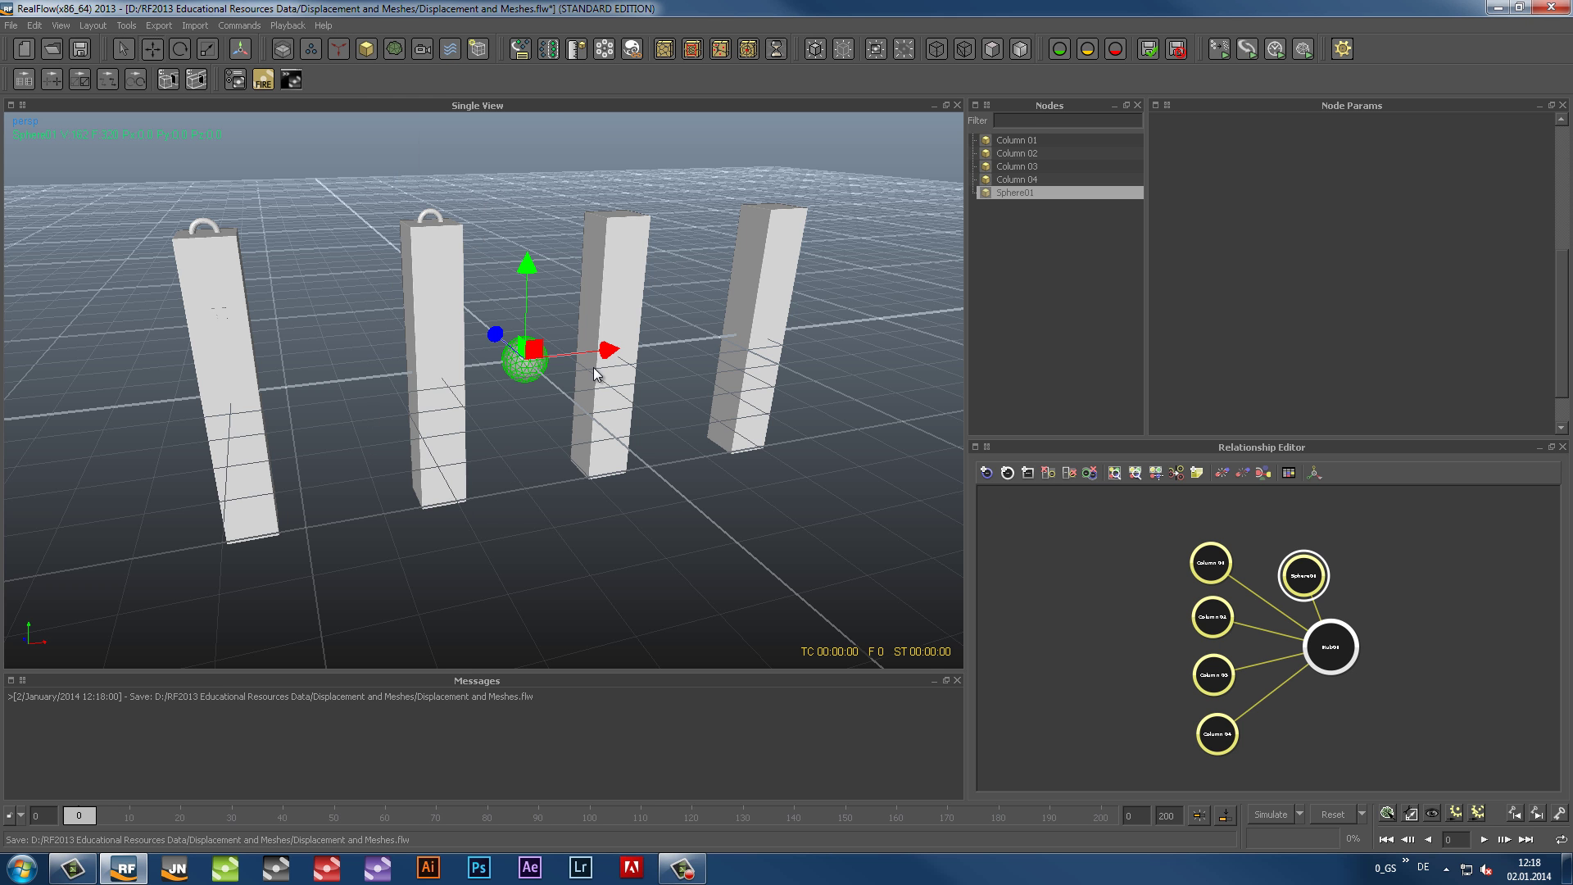
{"action": "left_click_drag", "start_coordinate": [604, 348], "coordinate": [361, 383]}
{"action": "left_click_drag", "start_coordinate": [407, 454], "coordinate": [364, 229], "text": "alt"}
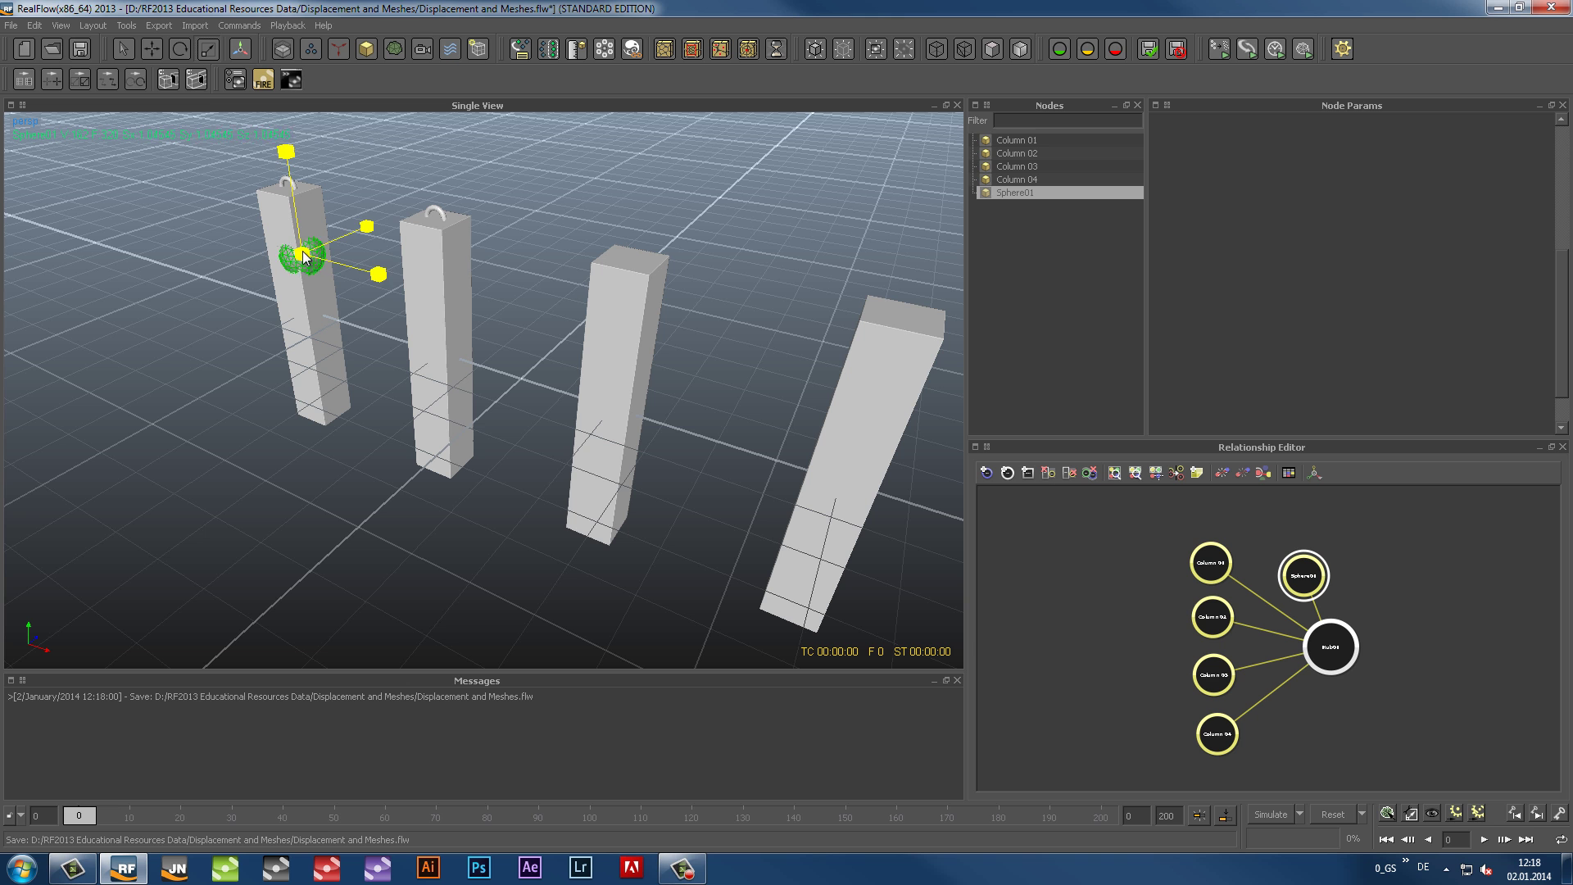
{"action": "left_click_drag", "start_coordinate": [390, 288], "coordinate": [375, 287]}
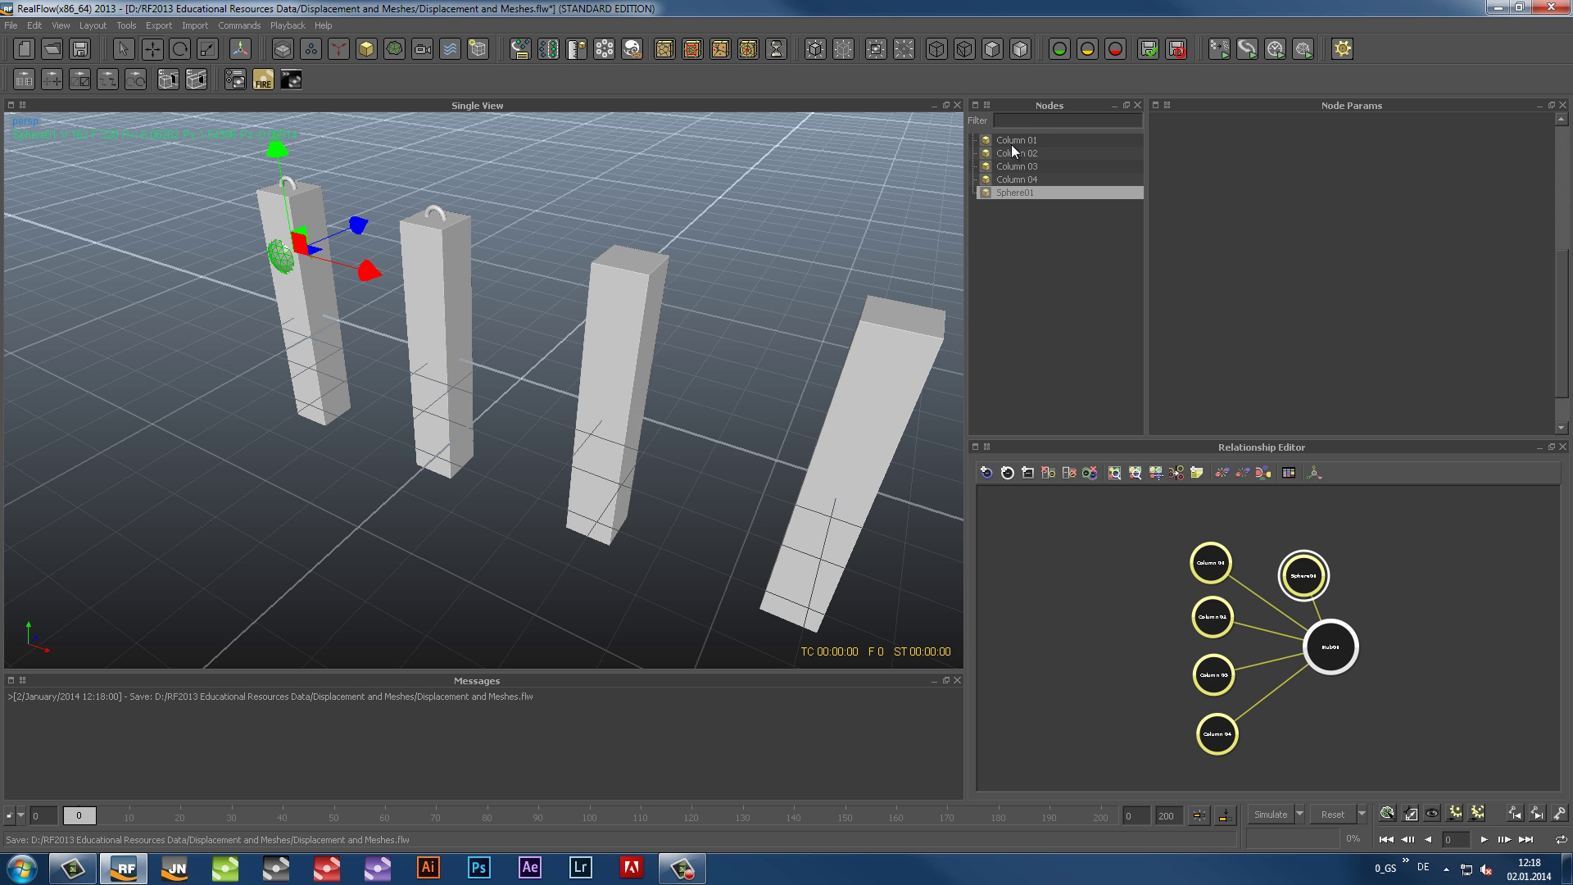
Fracture Column 01 using Voronoi By Steering Geometry with 36 rough pieces, seed 9 and Sphere01 as the steering geometry
{"action": "left_click", "coordinate": [1013, 141]}
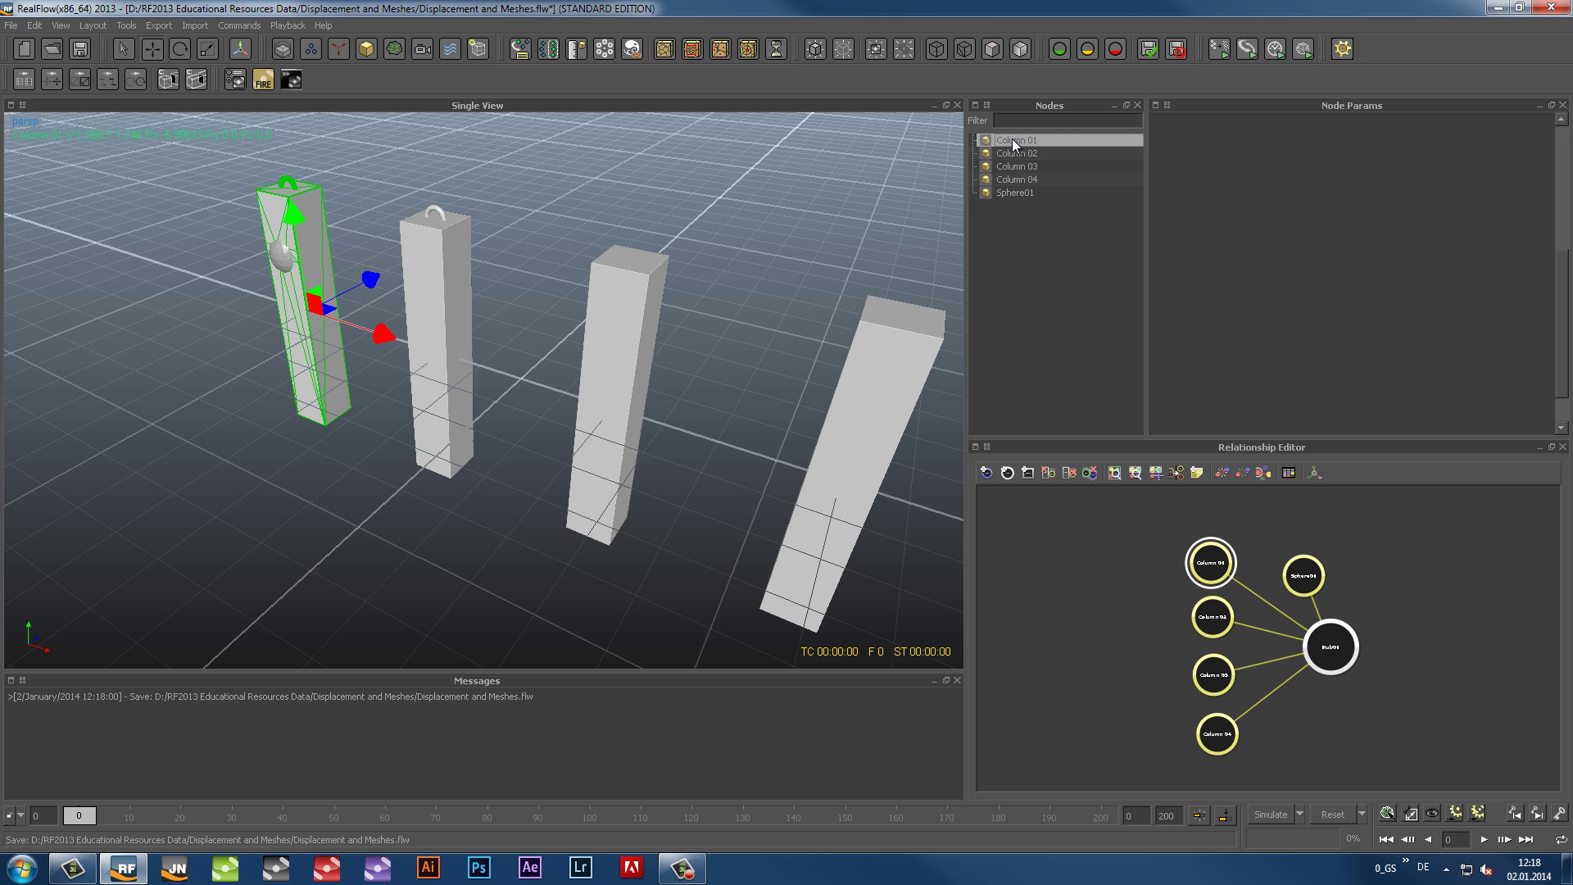
{"action": "left_click", "coordinate": [689, 52]}
{"action": "left_click_drag", "start_coordinate": [774, 287], "coordinate": [689, 285]}
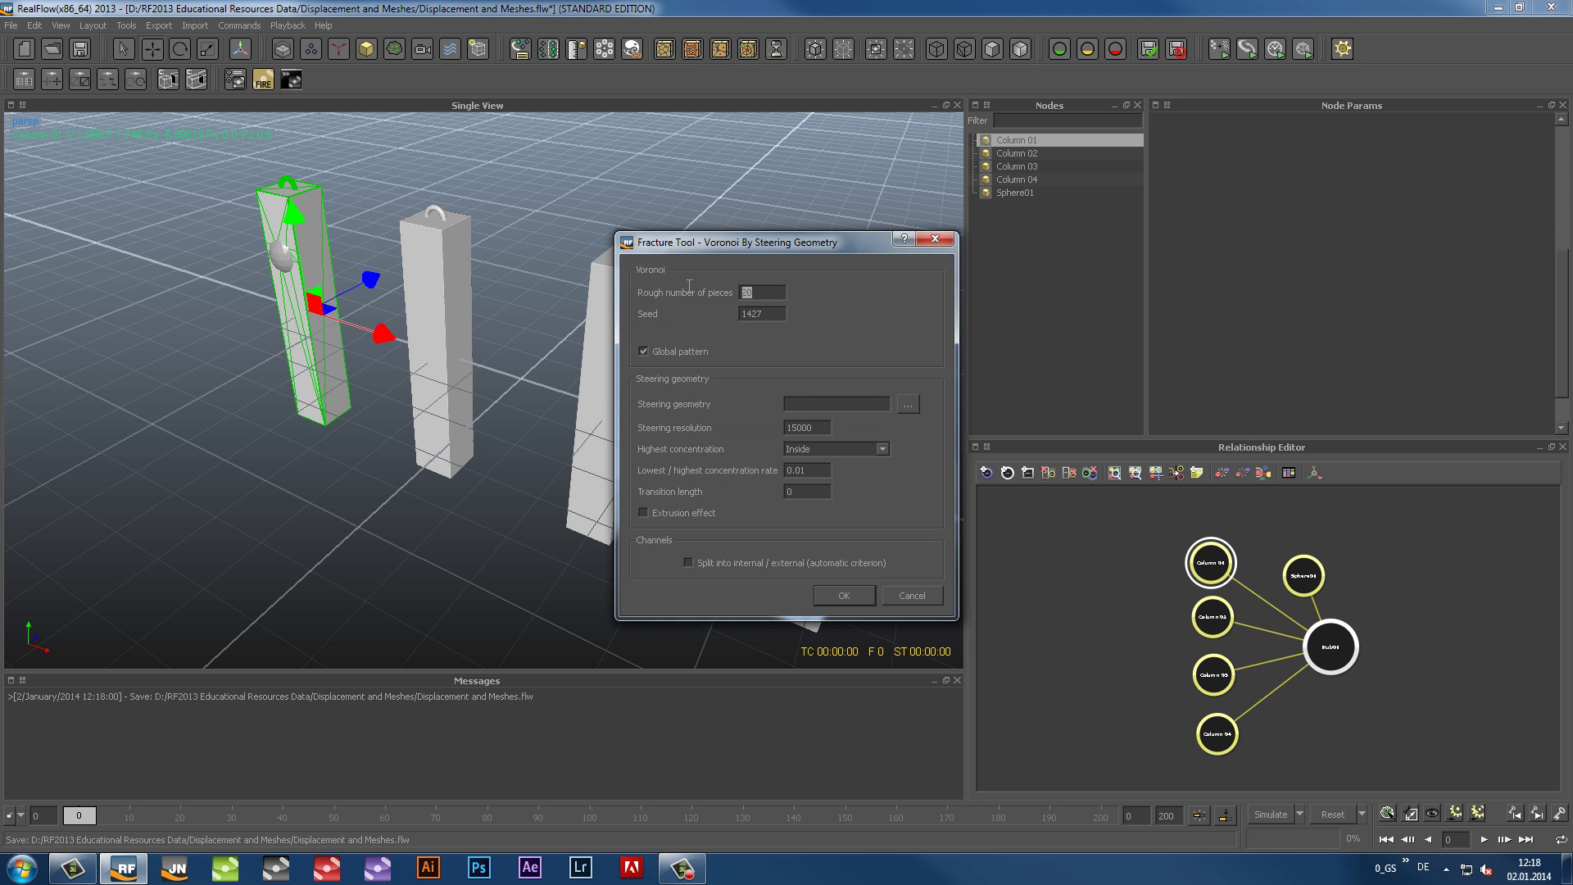
{"action": "type", "text": "36"}
{"action": "key", "text": "Tab"}
{"action": "type", "text": "9"}
{"action": "left_click", "coordinate": [907, 404]}
{"action": "left_click", "coordinate": [799, 293]}
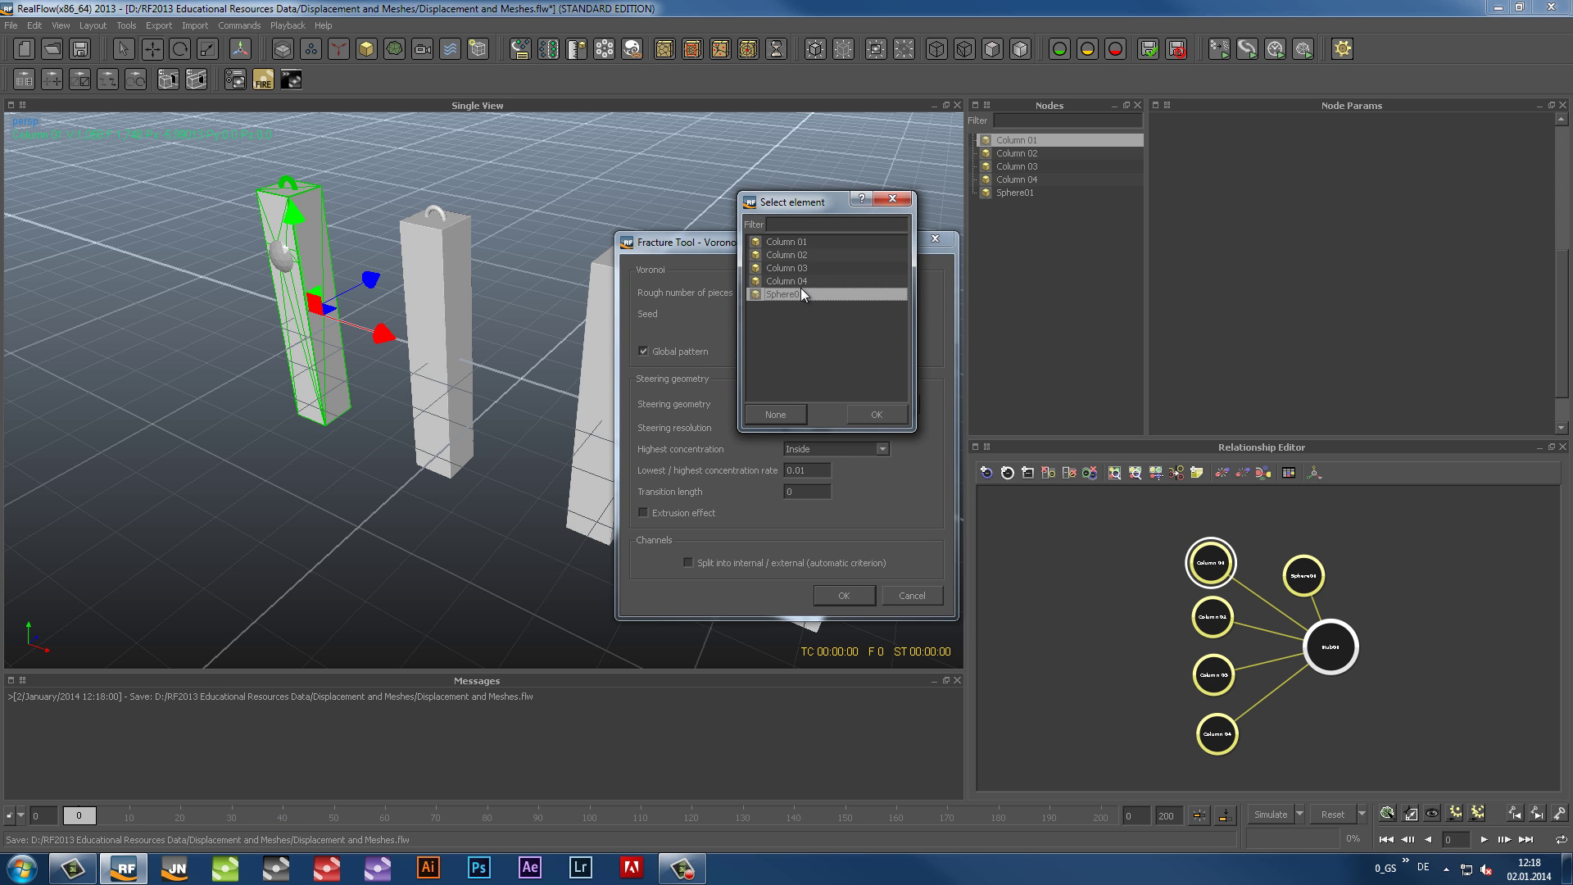
{"action": "left_click", "coordinate": [898, 416]}
{"action": "left_click", "coordinate": [836, 595]}
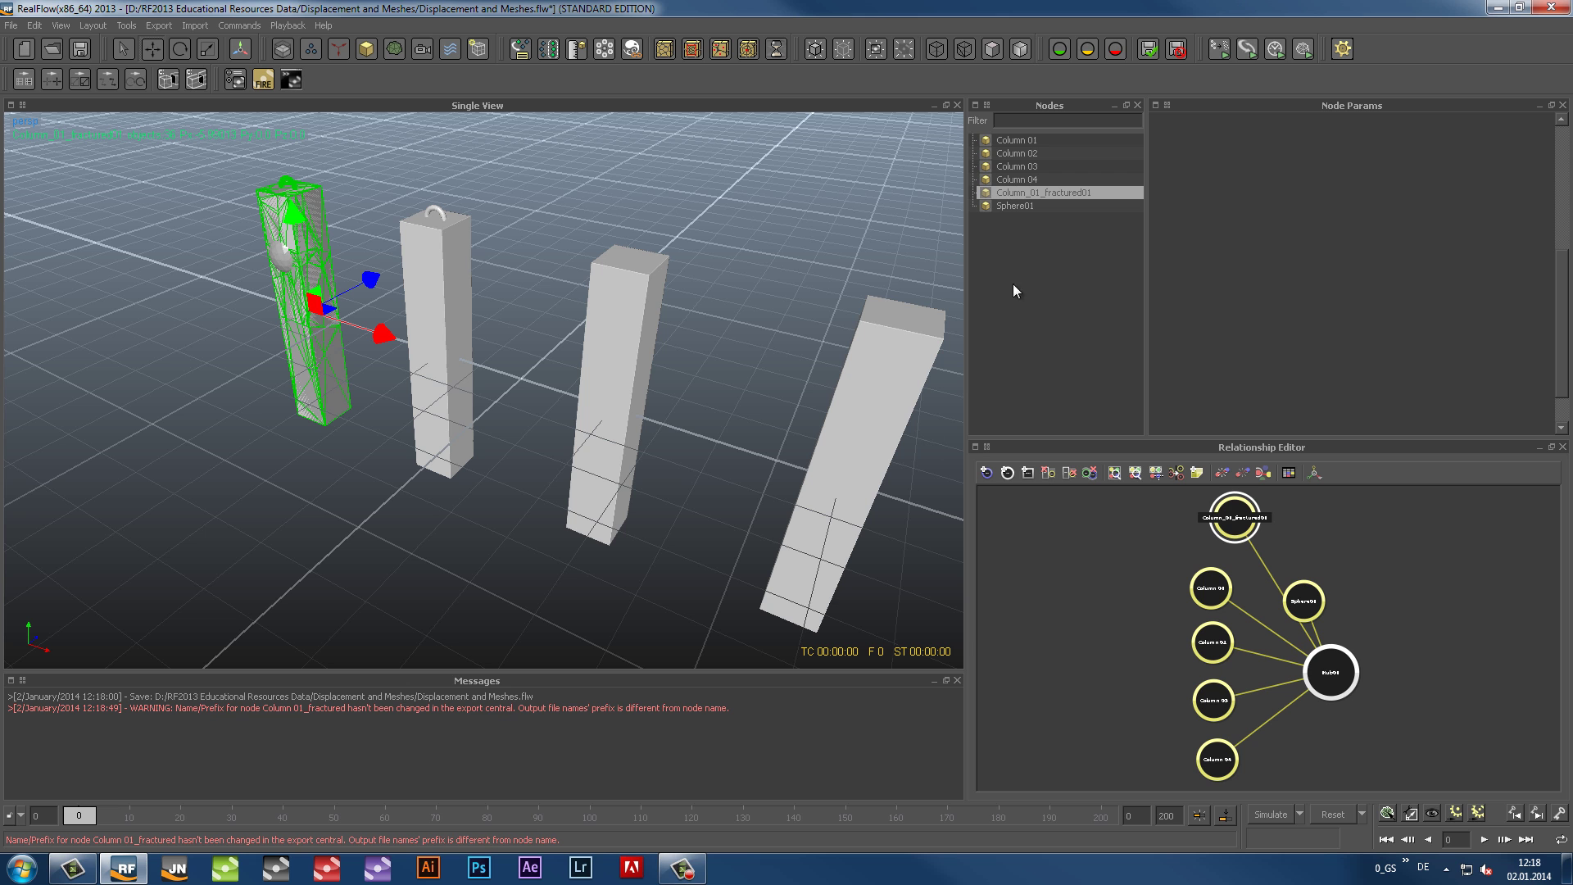
Move the sphere from the first column into the second column
{"action": "left_click", "coordinate": [1013, 207]}
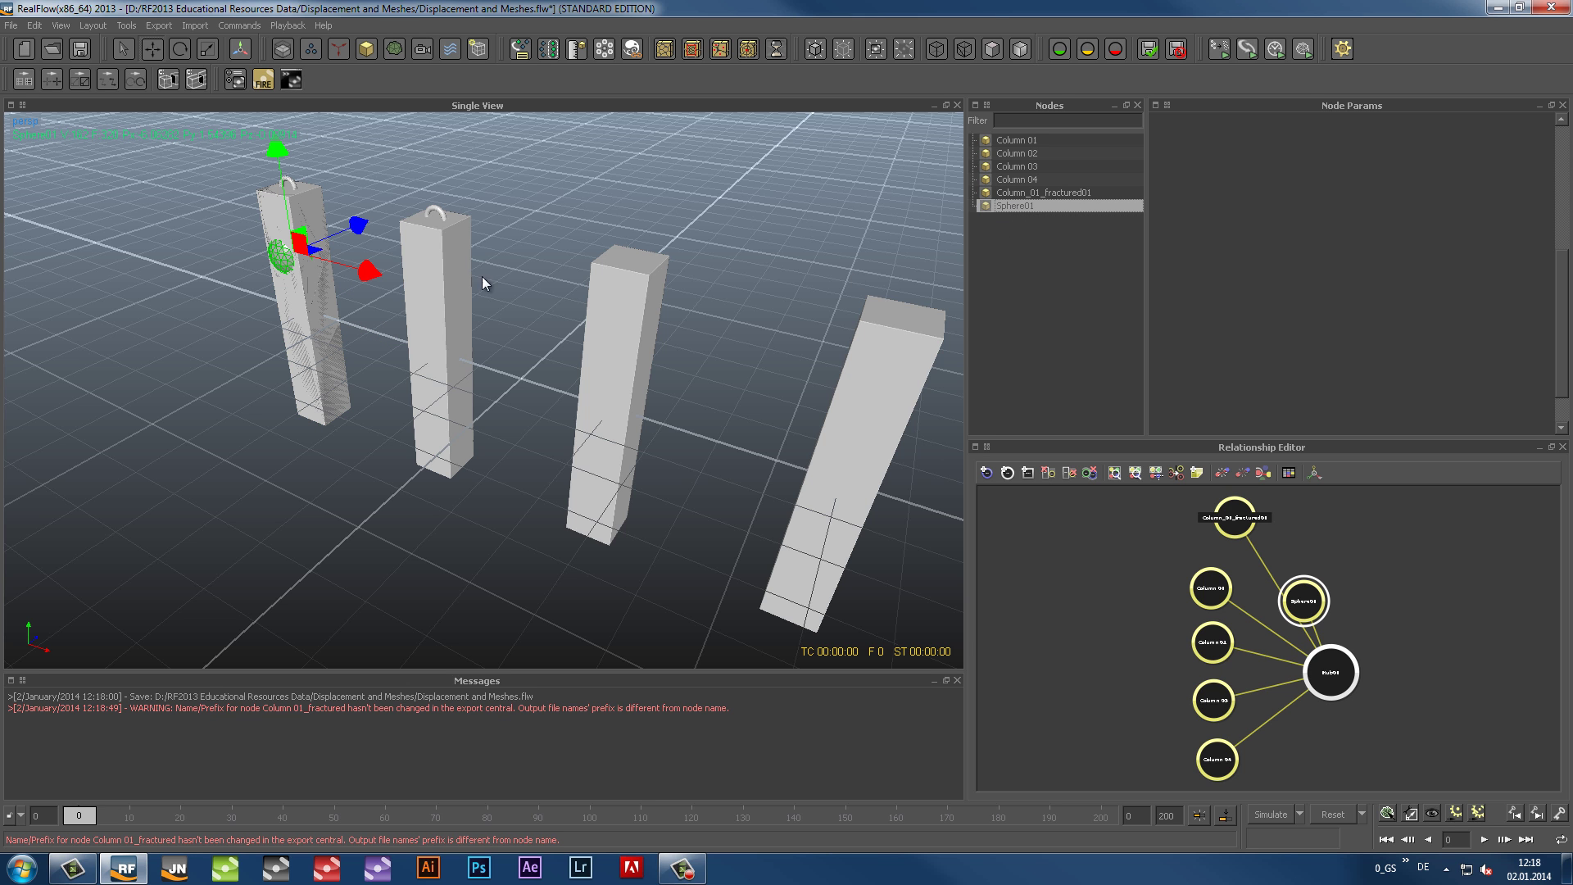
{"action": "left_click_drag", "start_coordinate": [373, 277], "coordinate": [536, 329]}
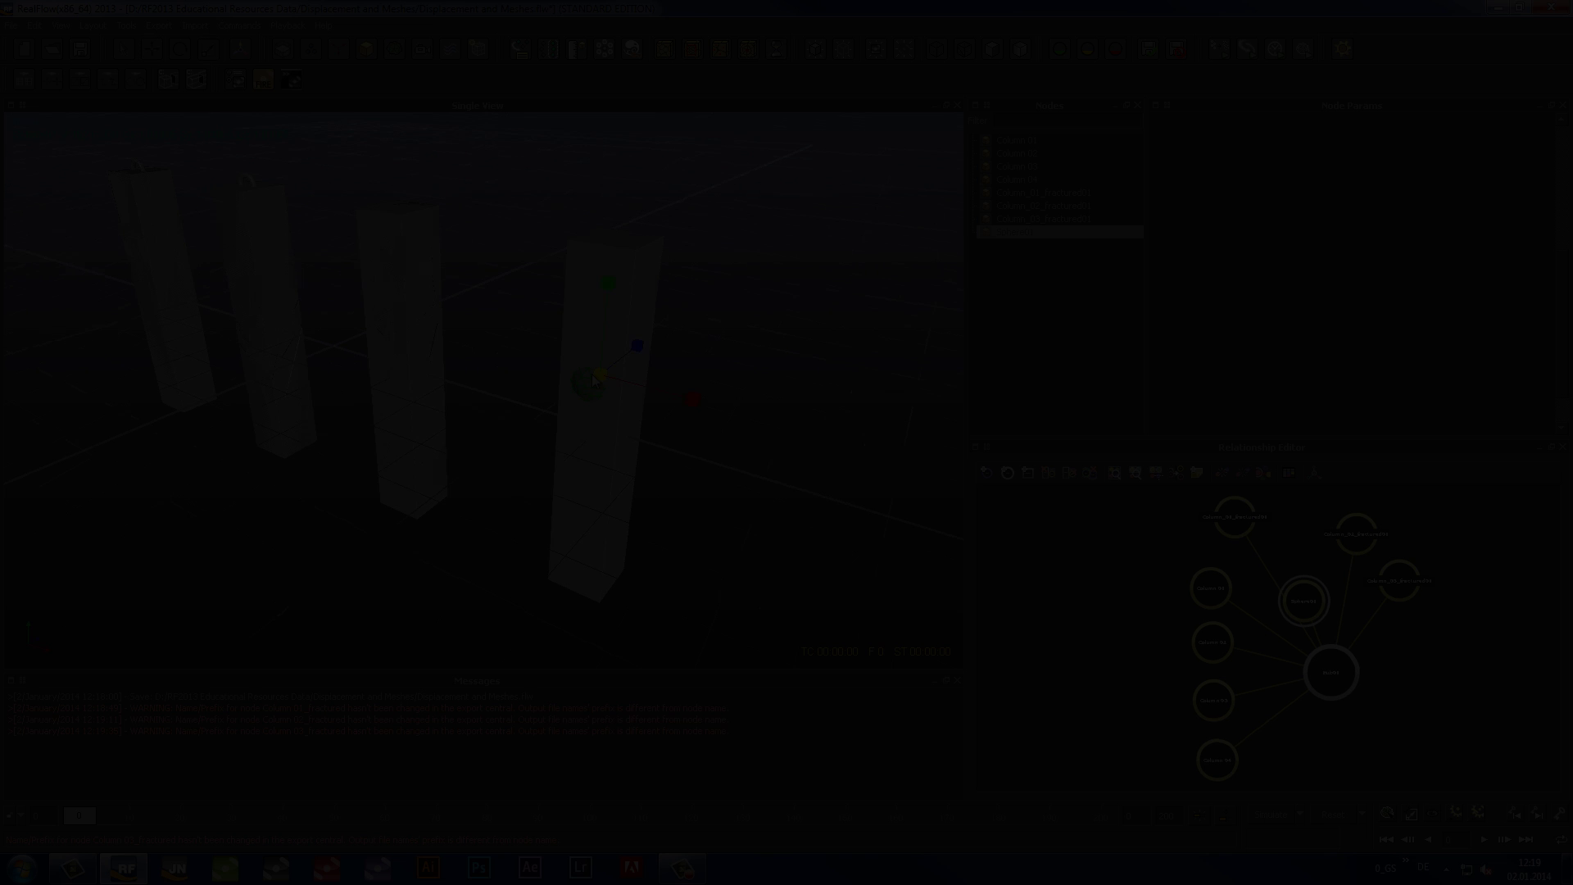
Fracture Column 04 using Voronoi By Steering Geometry with 39 rough pieces and seed 4976
{"action": "left_click", "coordinate": [983, 179]}
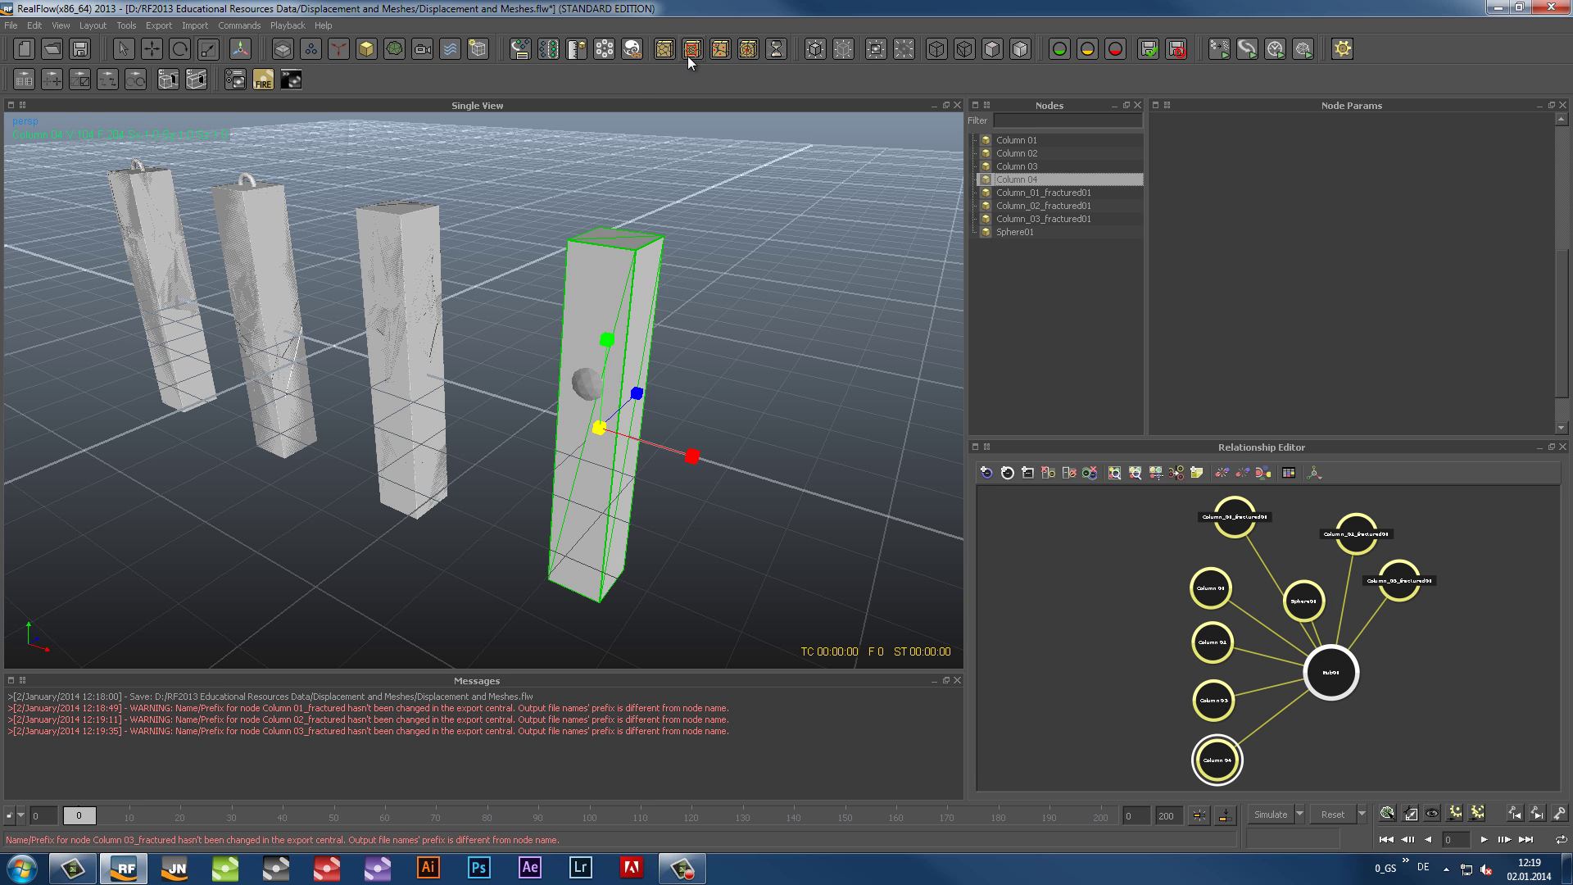
{"action": "left_click", "coordinate": [689, 52]}
{"action": "type", "text": "39"}
{"action": "key", "text": "Tab"}
{"action": "type", "text": "4976"}
{"action": "left_click", "coordinate": [843, 595]}
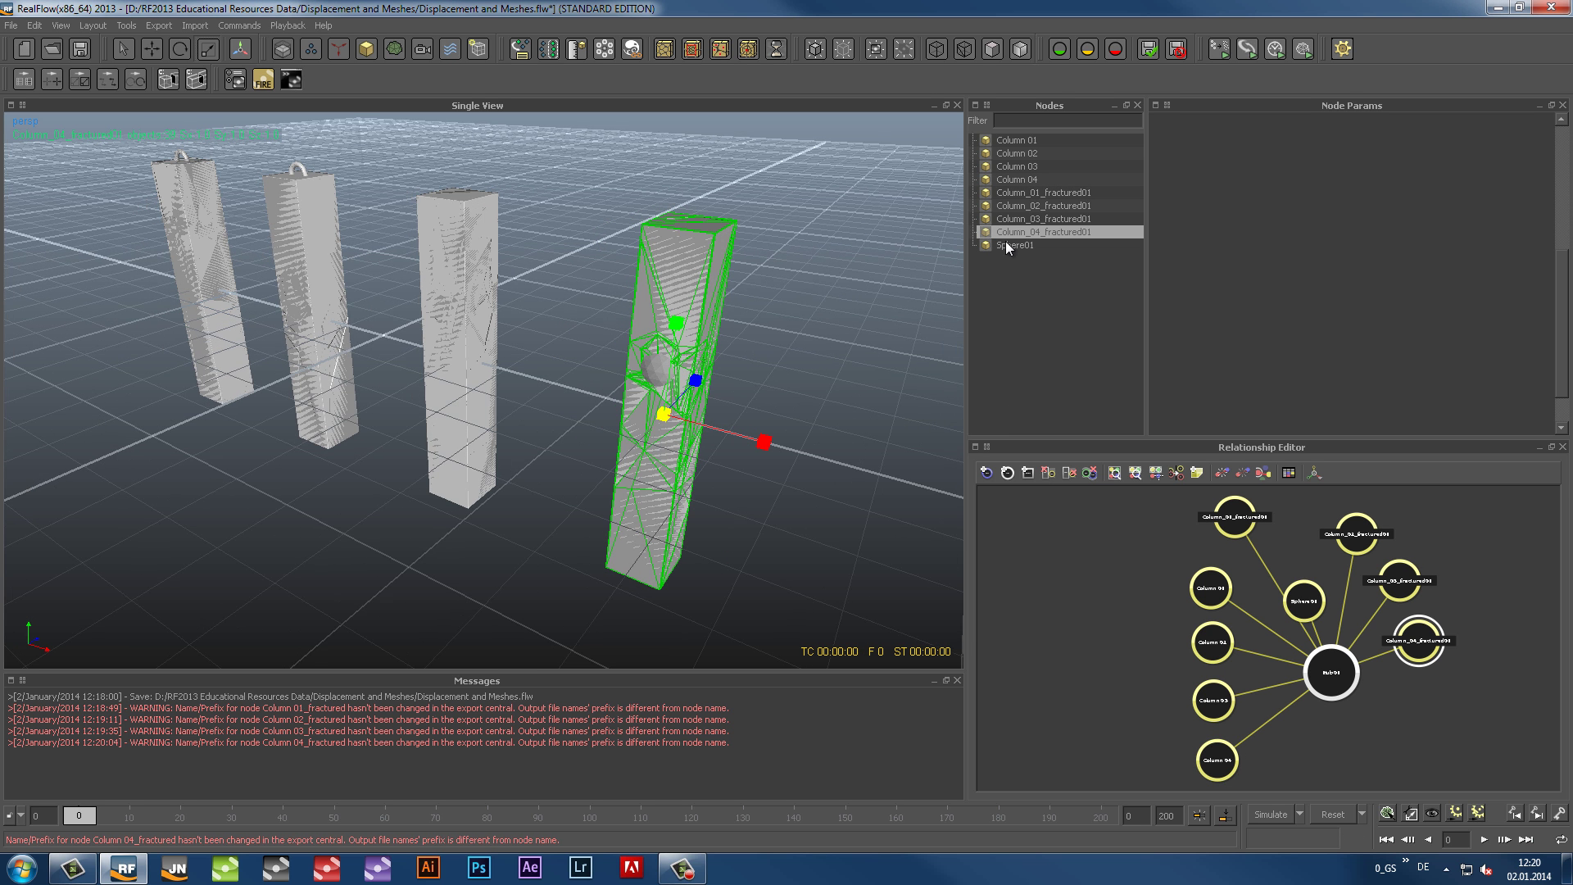
Delete the steering sphere and the original unfractured columns loaded from the SD file, keeping only the fractured ones
{"action": "left_click", "coordinate": [1012, 245]}
{"action": "key", "text": "Delete"}
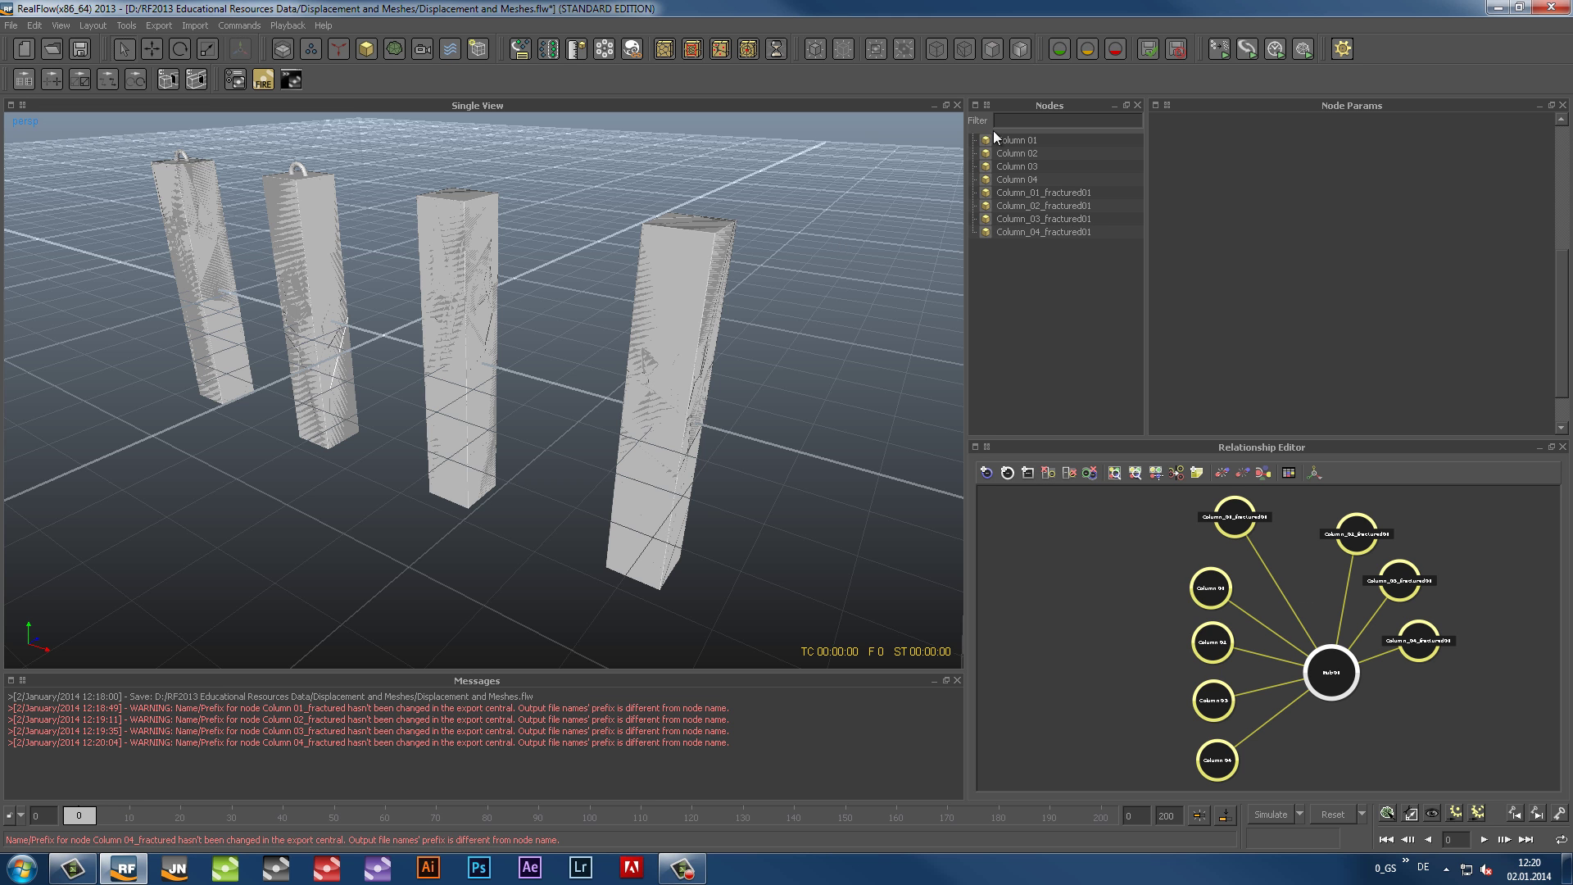
{"action": "left_click", "coordinate": [993, 140]}
{"action": "key", "text": "Delete"}
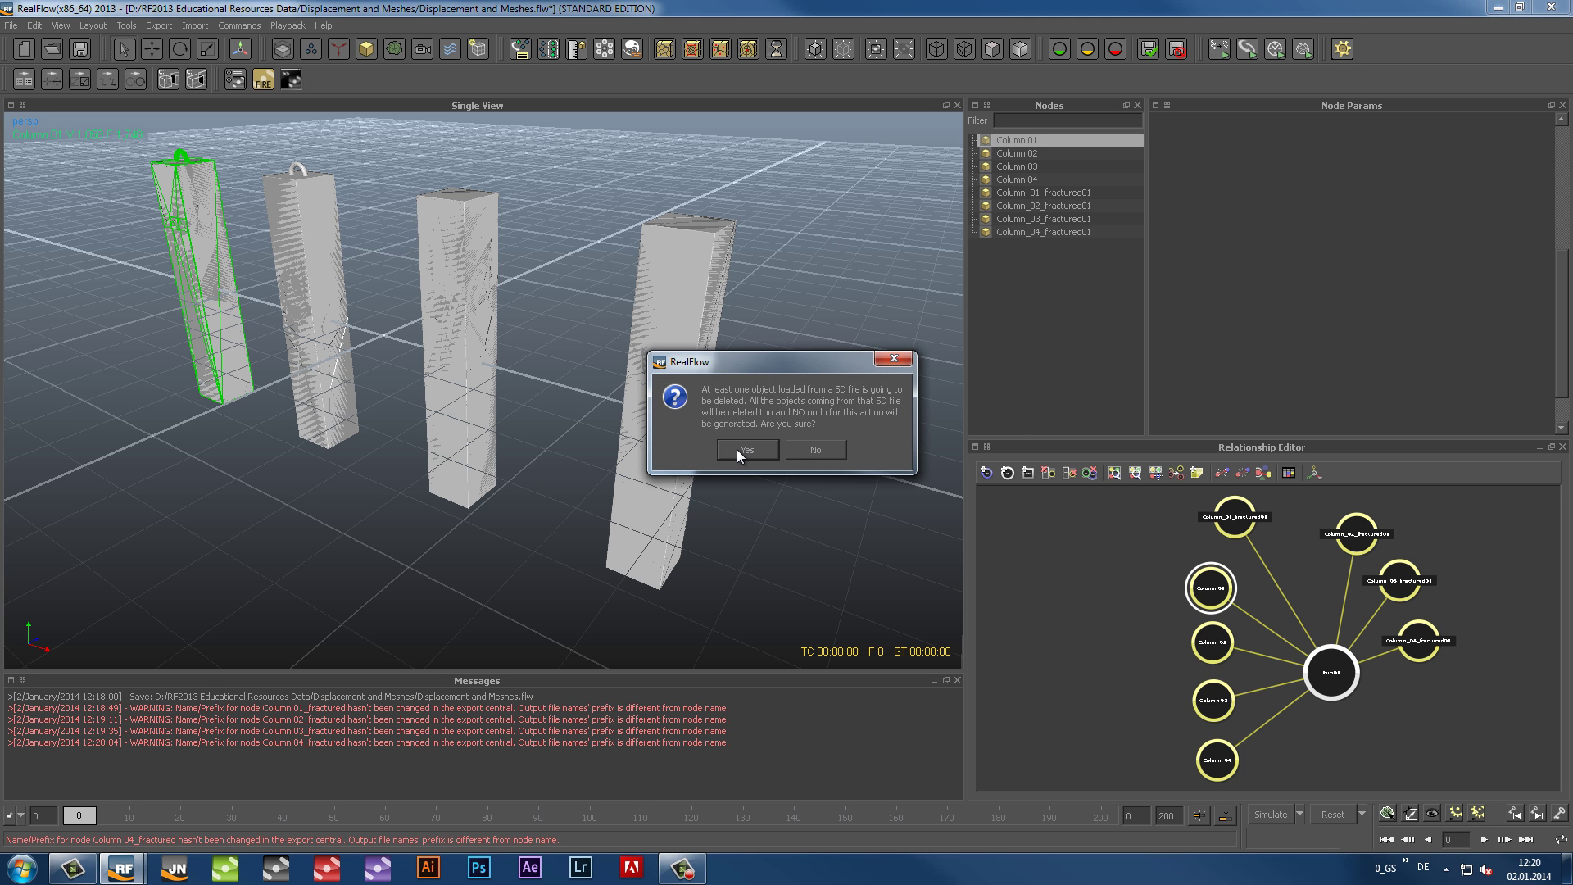
{"action": "left_click", "coordinate": [736, 450]}
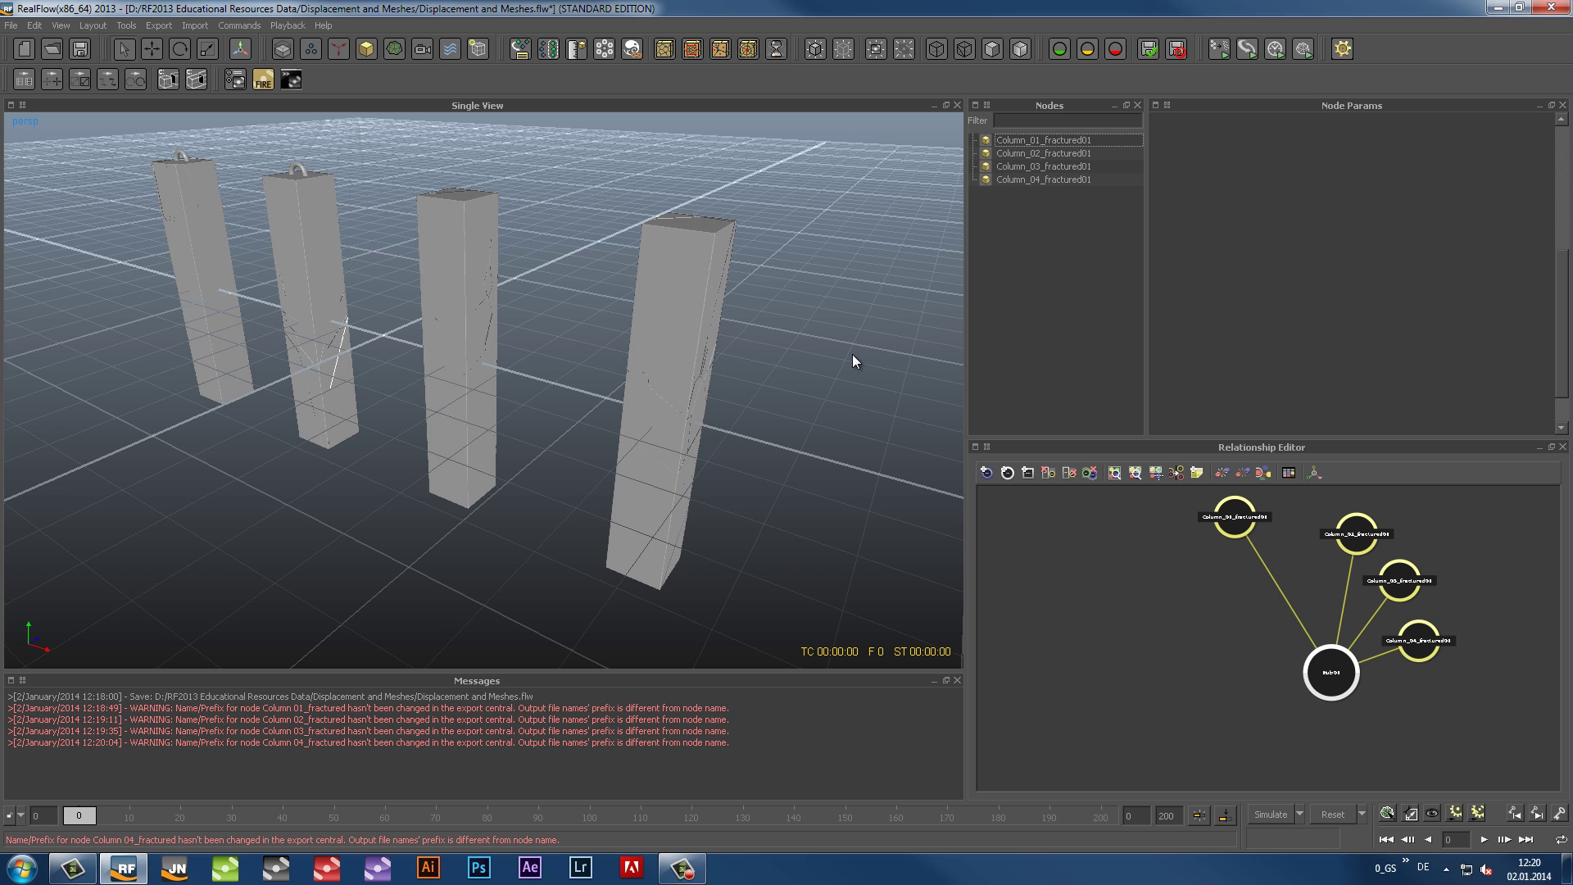
Inspect the fractured columns in wireframe and shaded display, and review the fragments' vertices, faces, mass and volume in the scene summary information
{"action": "mouse_move", "coordinate": [482, 525]}
{"action": "left_mouse_down", "text": "alt"}
{"action": "mouse_move", "coordinate": [576, 521]}
{"action": "mouse_move", "coordinate": [507, 488]}
{"action": "mouse_move", "coordinate": [616, 468]}
{"action": "mouse_move", "coordinate": [358, 389]}
{"action": "left_mouse_up", "text": "alt"}
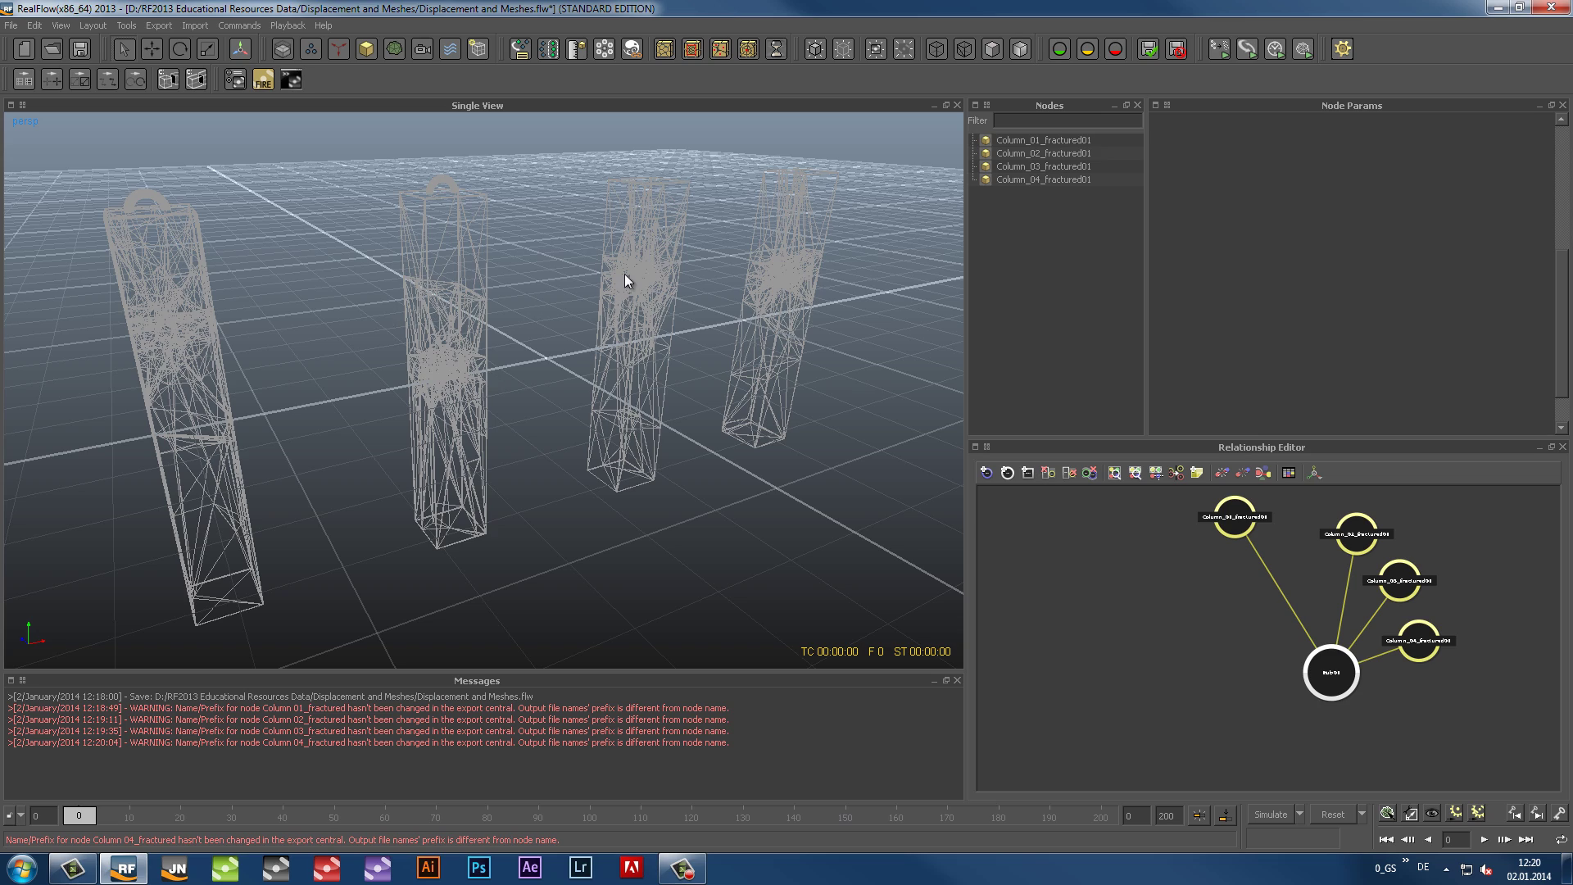
{"action": "mouse_move", "coordinate": [624, 392]}
{"action": "left_mouse_down", "text": "alt"}
{"action": "mouse_move", "coordinate": [530, 386]}
{"action": "mouse_move", "coordinate": [638, 388]}
{"action": "left_mouse_up", "text": "alt"}
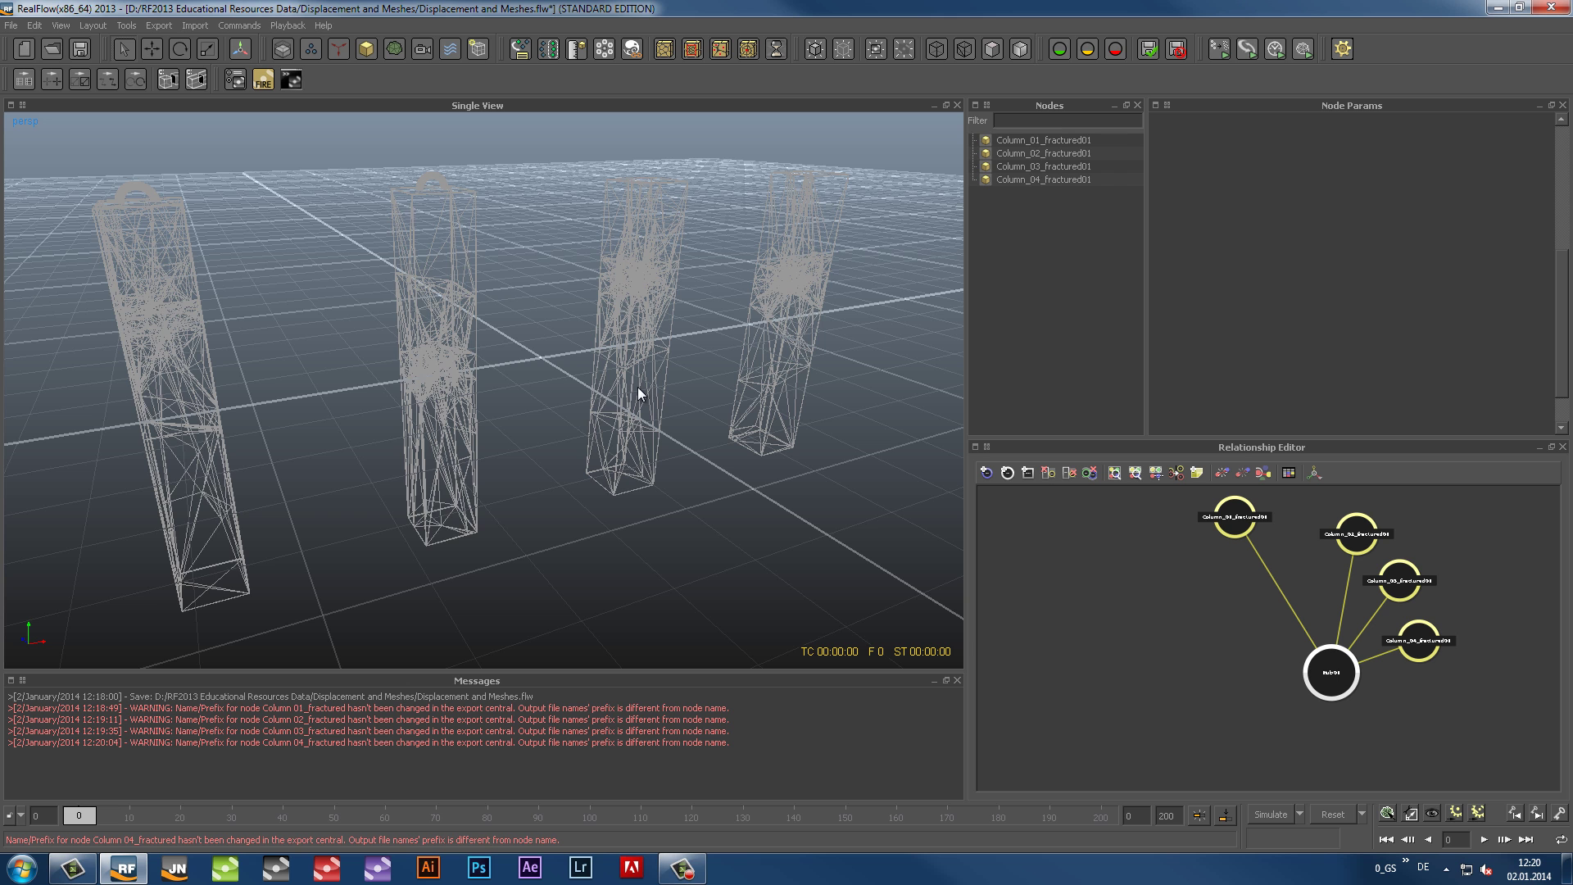
{"action": "key", "text": "5"}
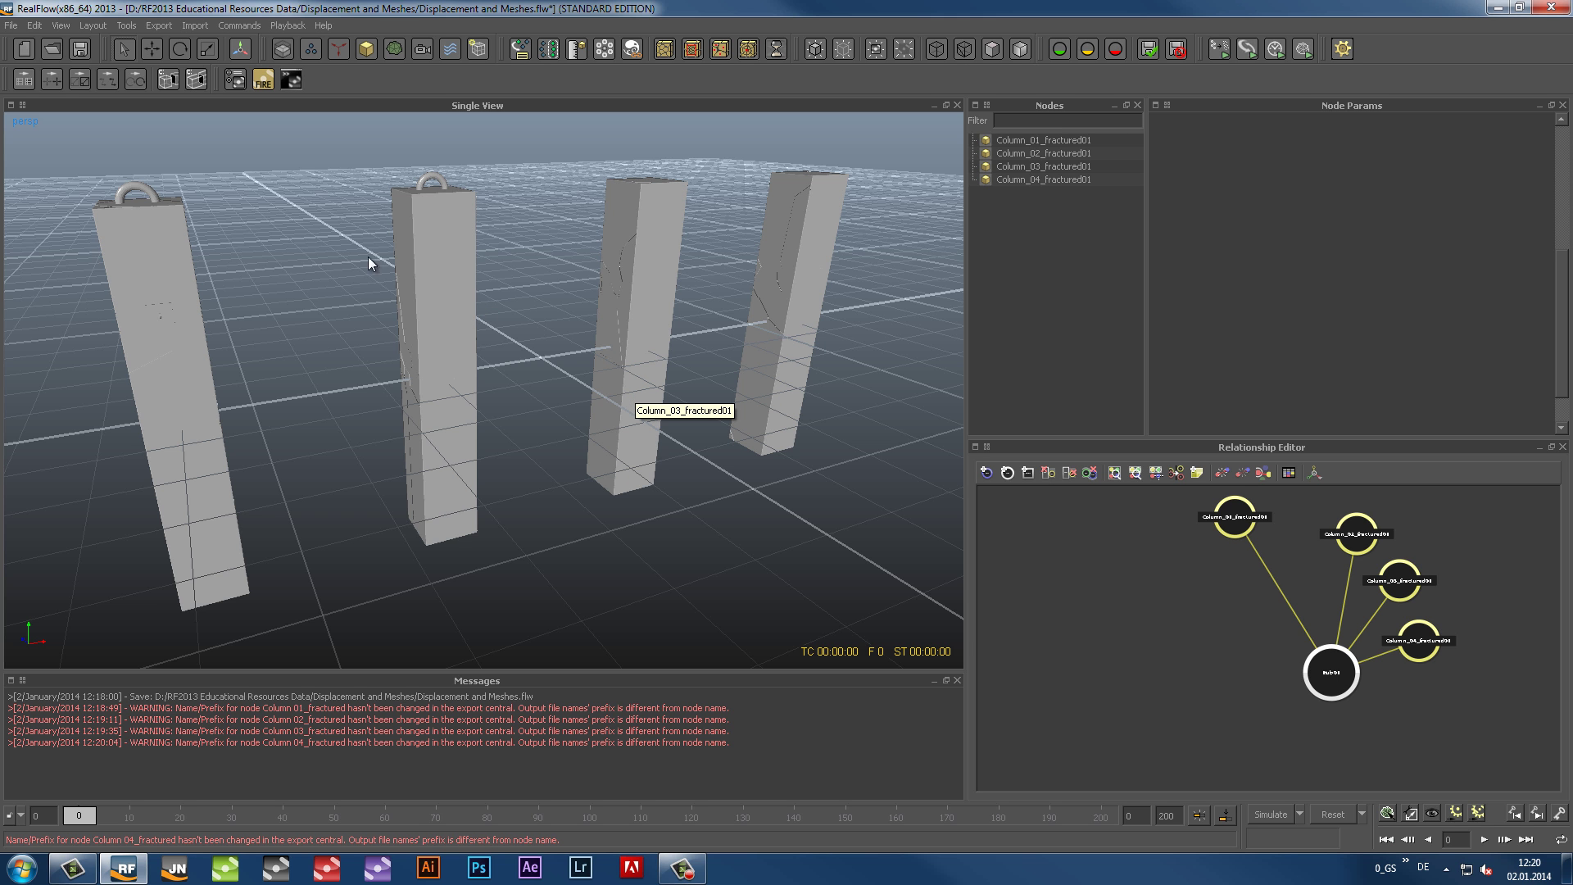
{"action": "left_click", "coordinate": [15, 24]}
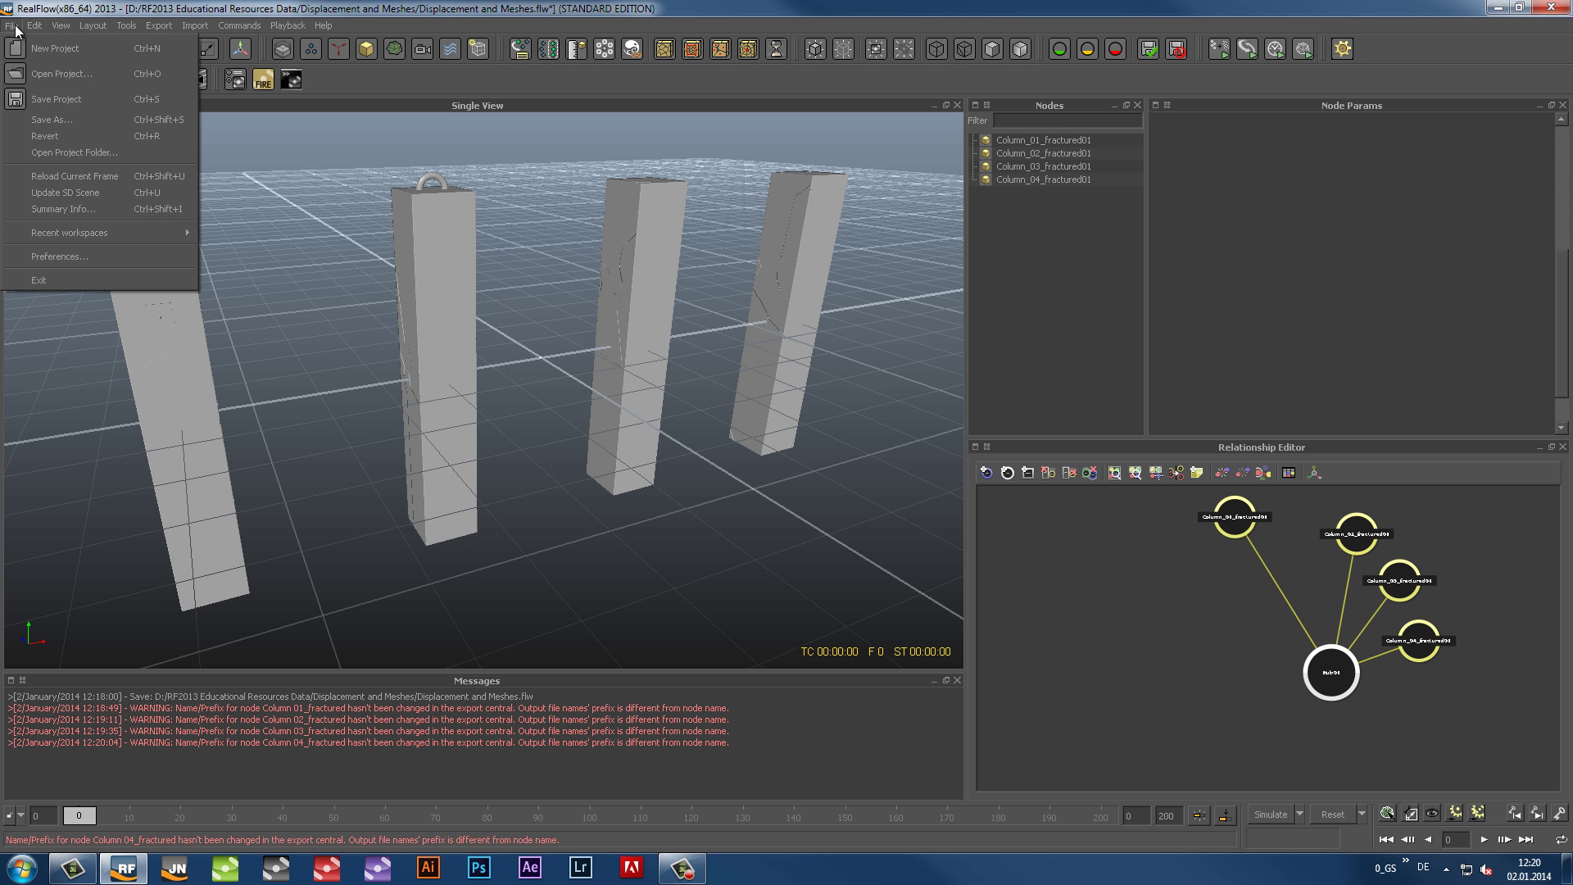
{"action": "left_click", "coordinate": [148, 209]}
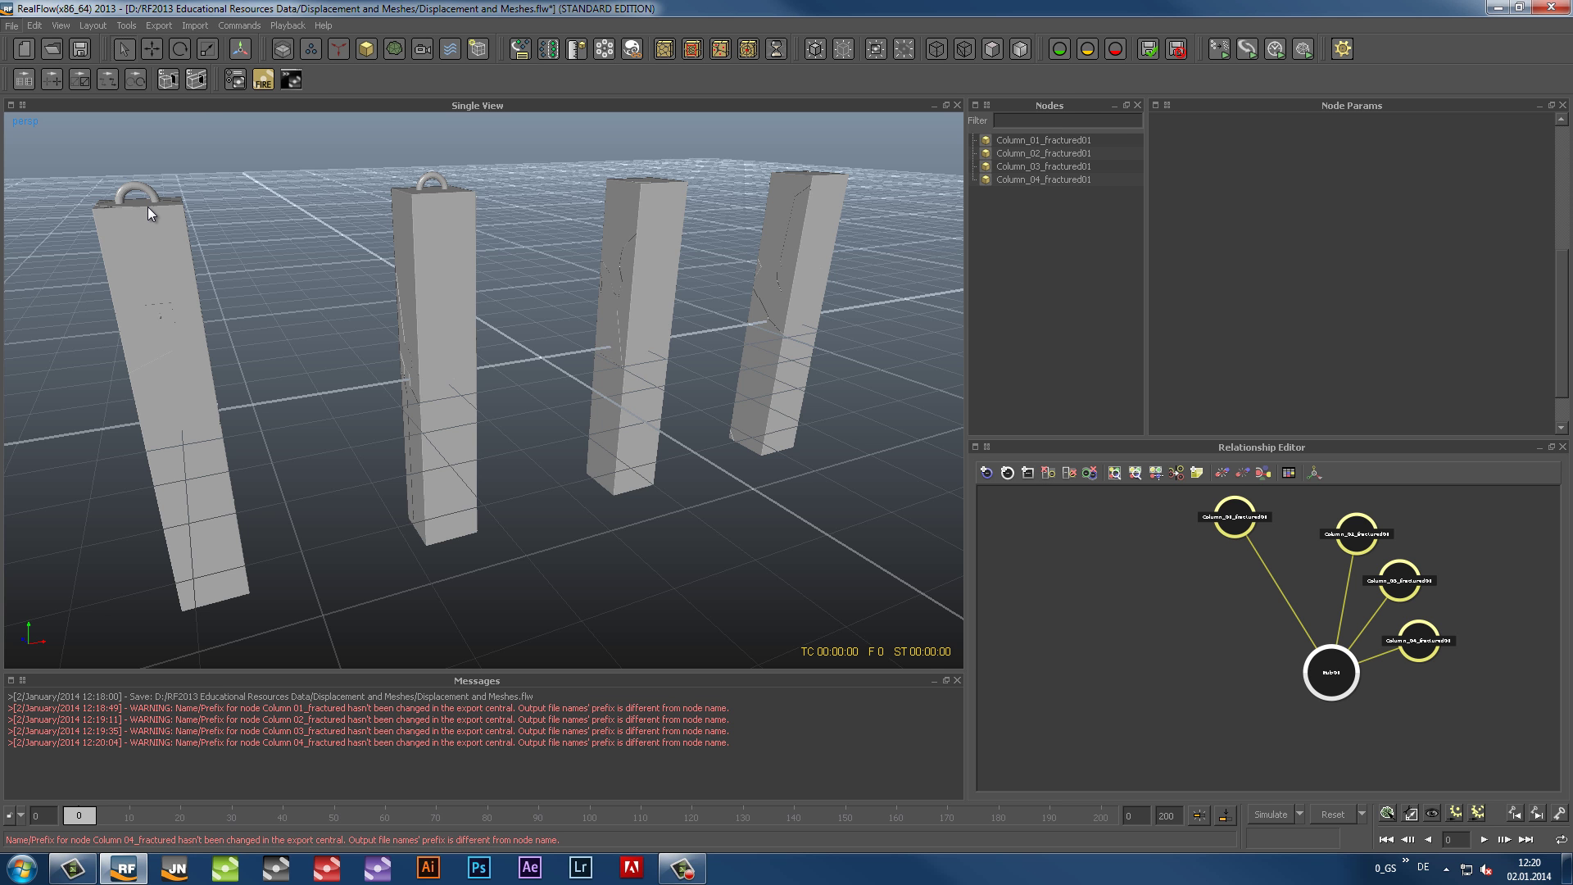
{"action": "left_click", "coordinate": [580, 258]}
{"action": "left_click_drag", "start_coordinate": [1010, 249], "coordinate": [988, 317]}
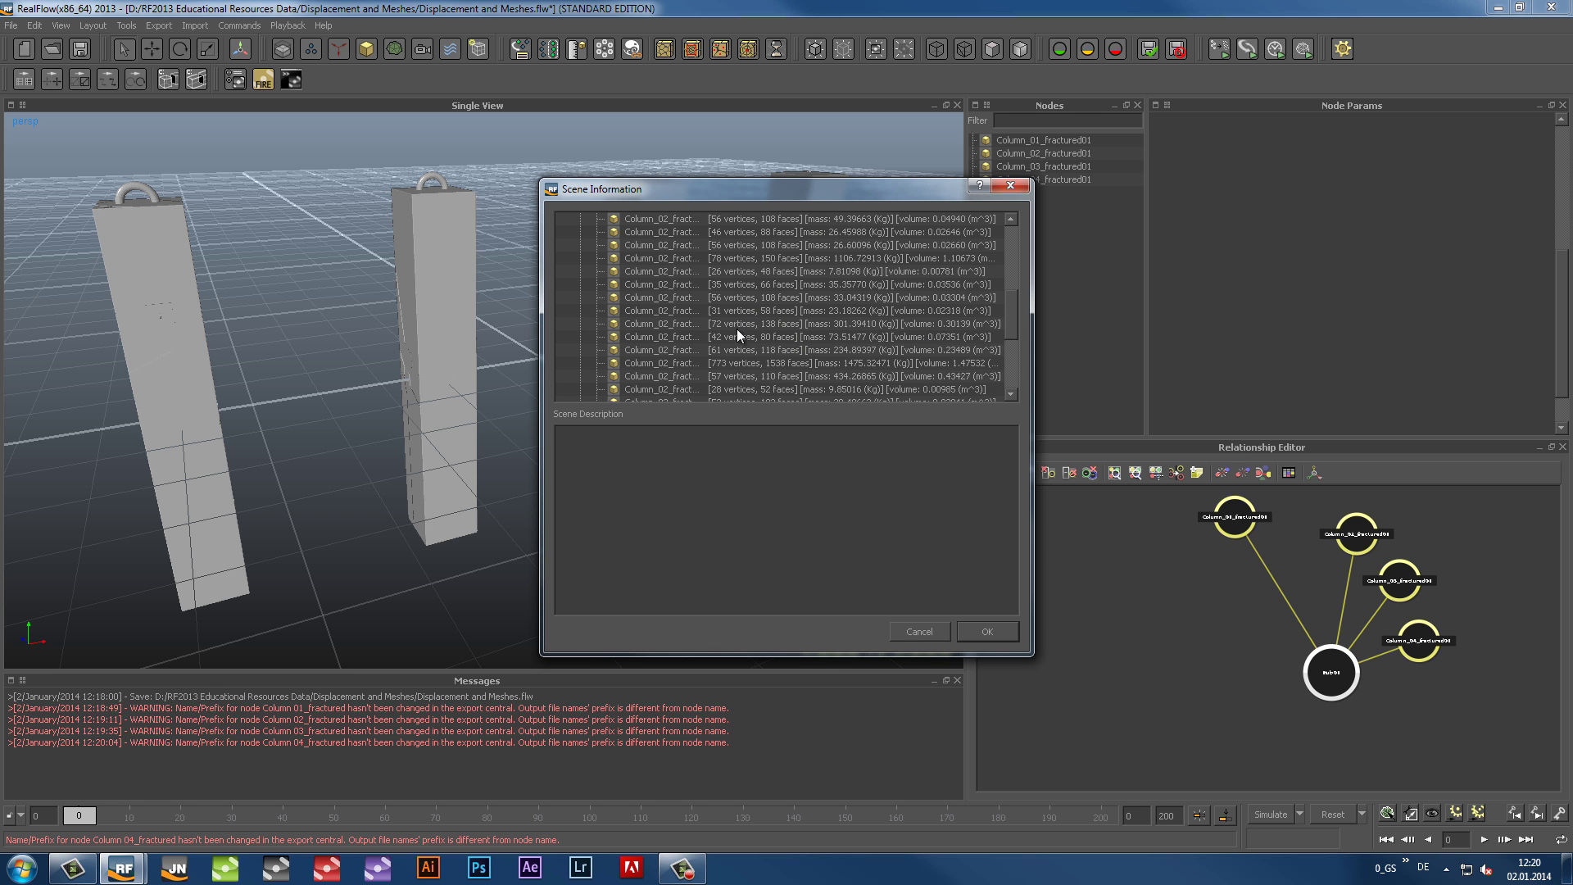
{"action": "left_click_drag", "start_coordinate": [1013, 335], "coordinate": [1006, 262]}
{"action": "left_click", "coordinate": [987, 631]}
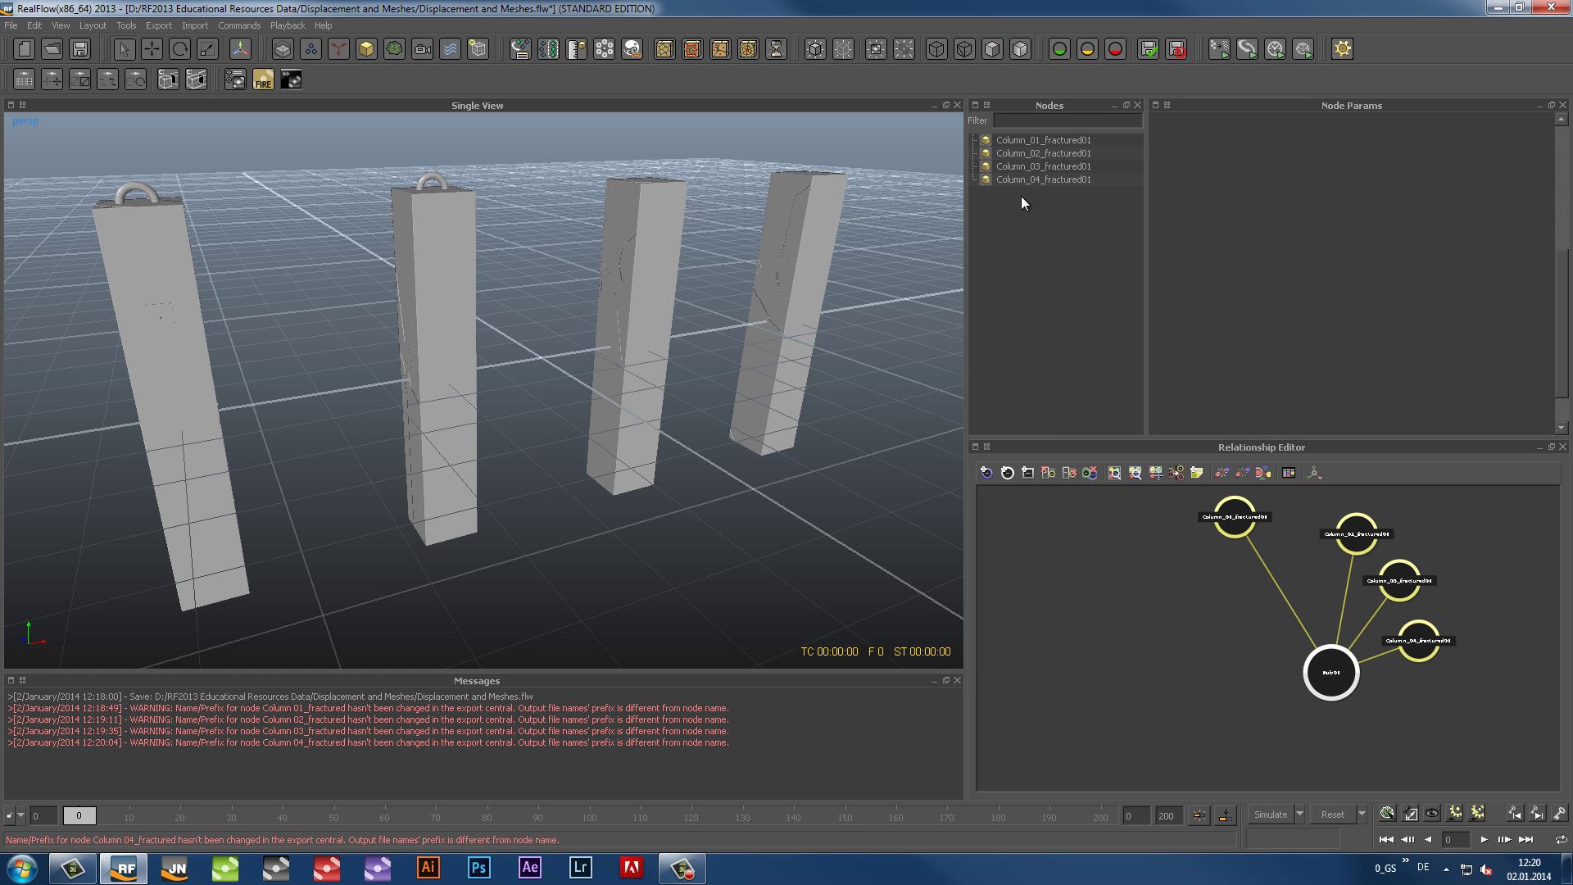
Set the dynamics of all four fractured columns to Active rigid body
{"action": "left_click", "coordinate": [1019, 138]}
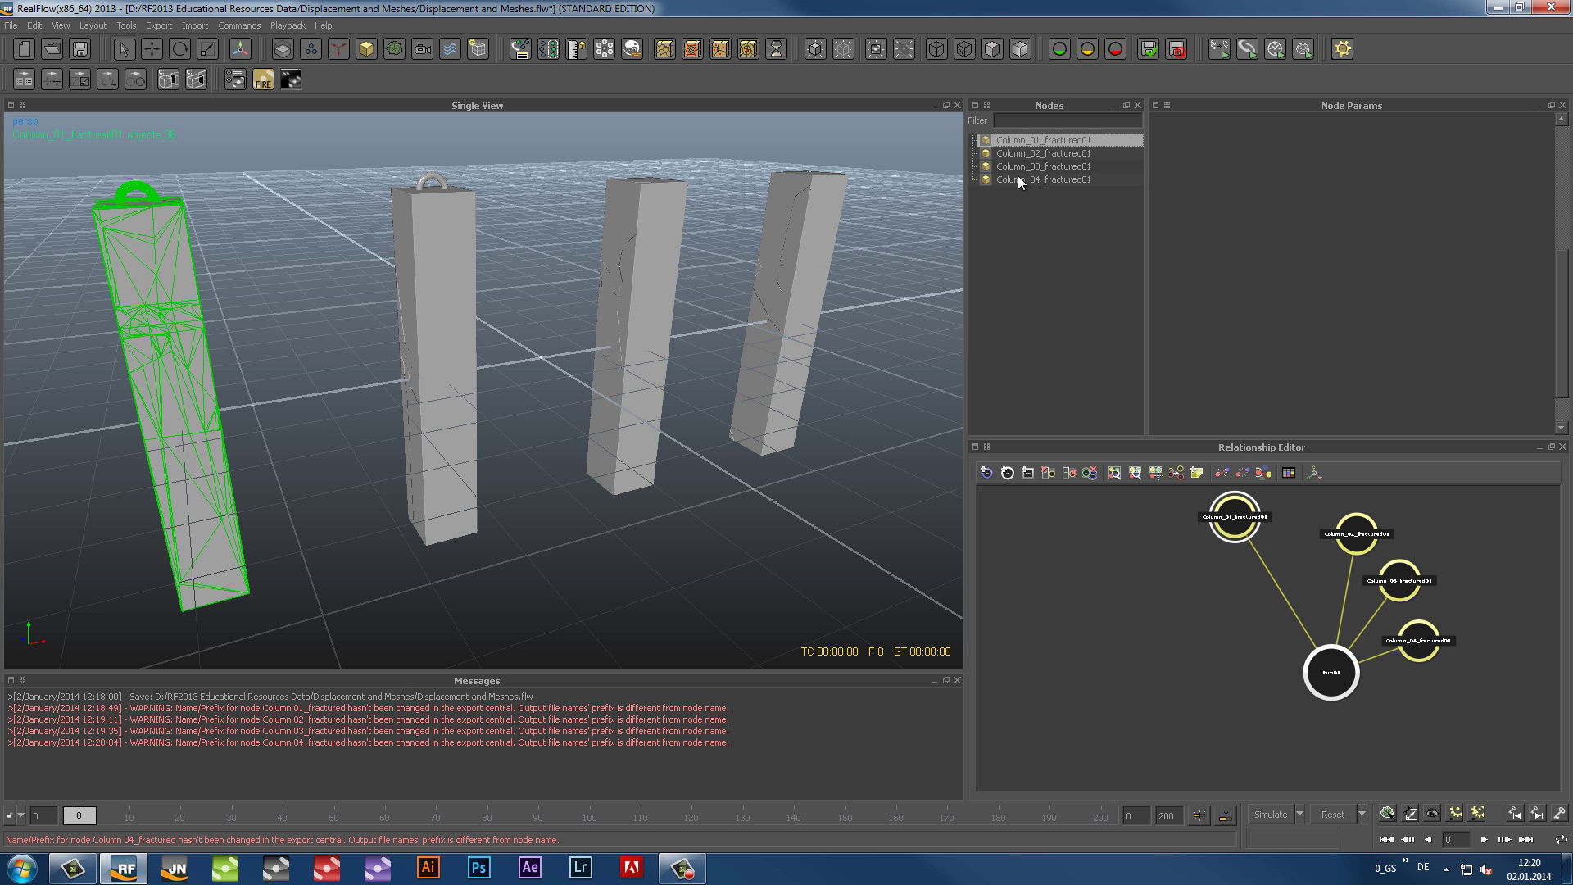
{"action": "left_click", "coordinate": [1017, 177], "text": "shift"}
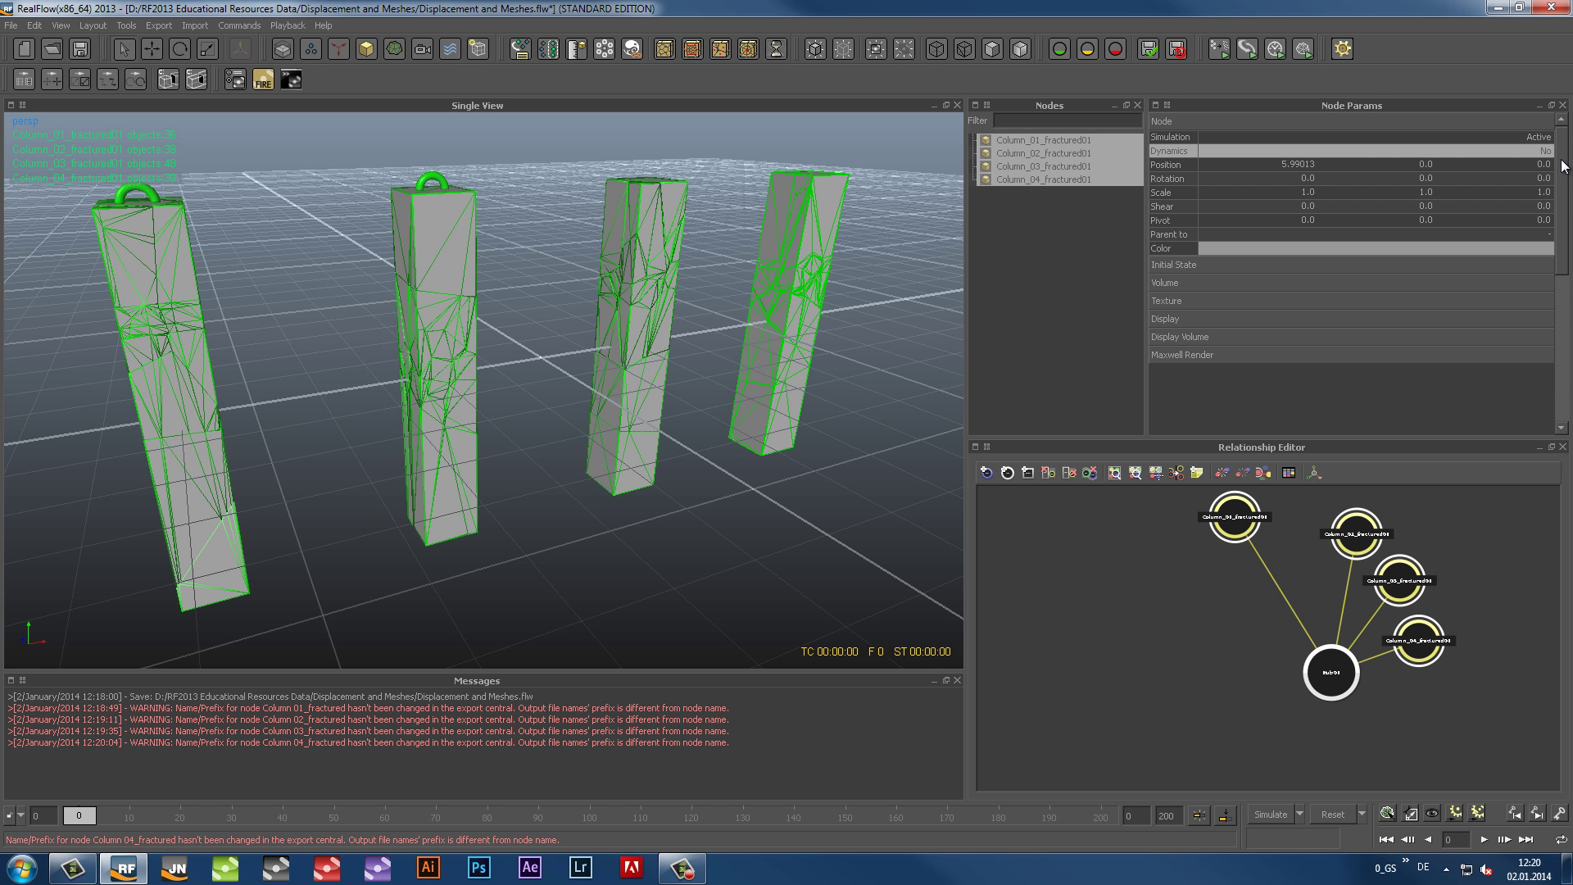
{"action": "left_click", "coordinate": [1547, 154]}
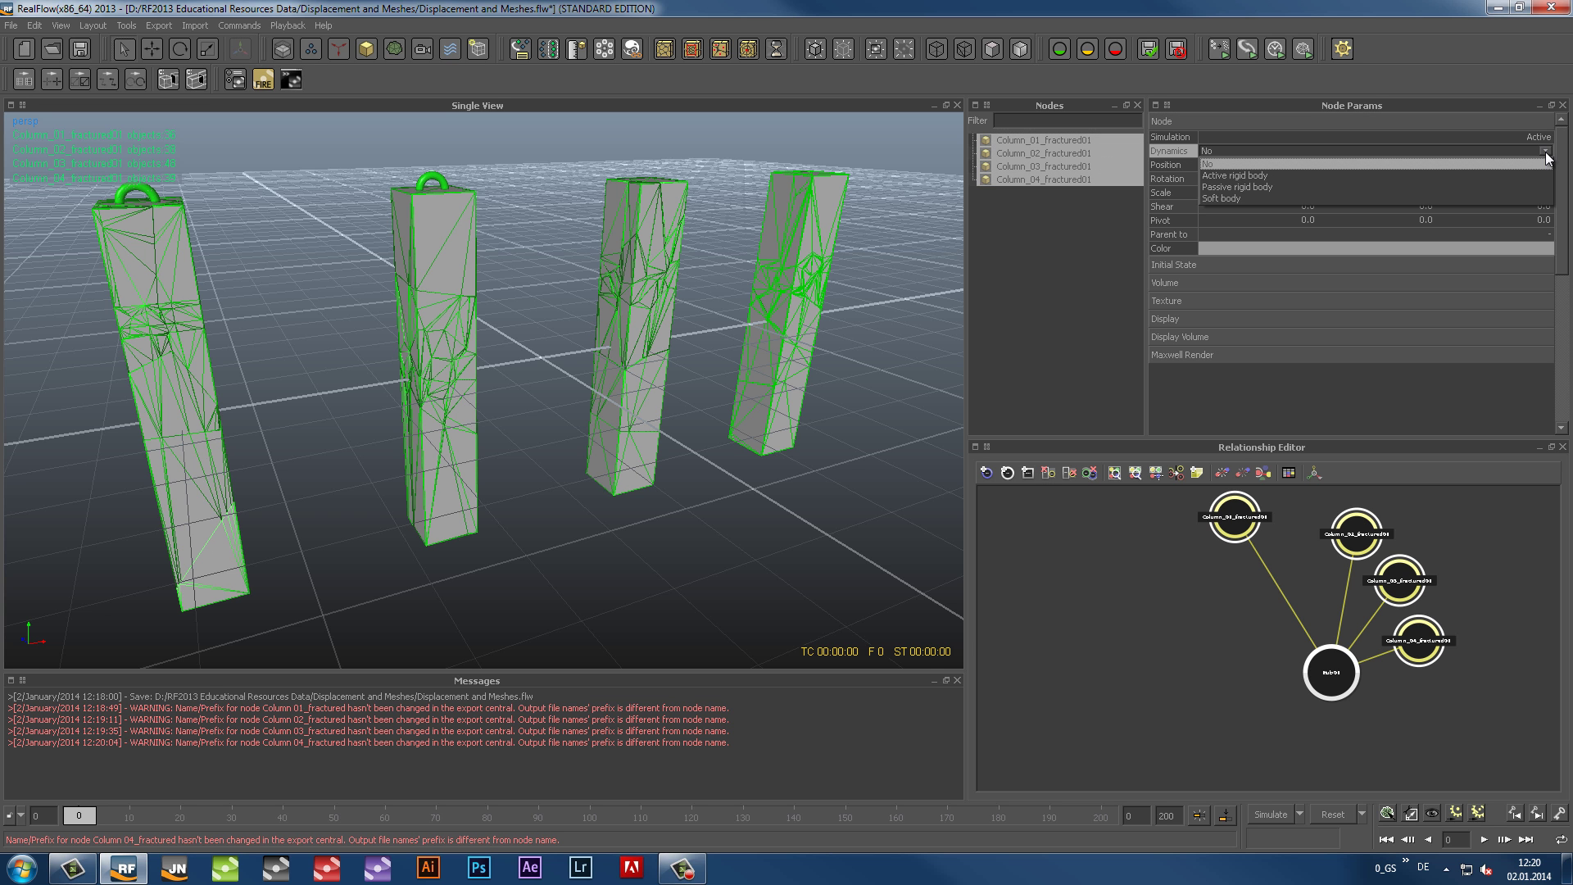
{"action": "left_click", "coordinate": [1497, 176]}
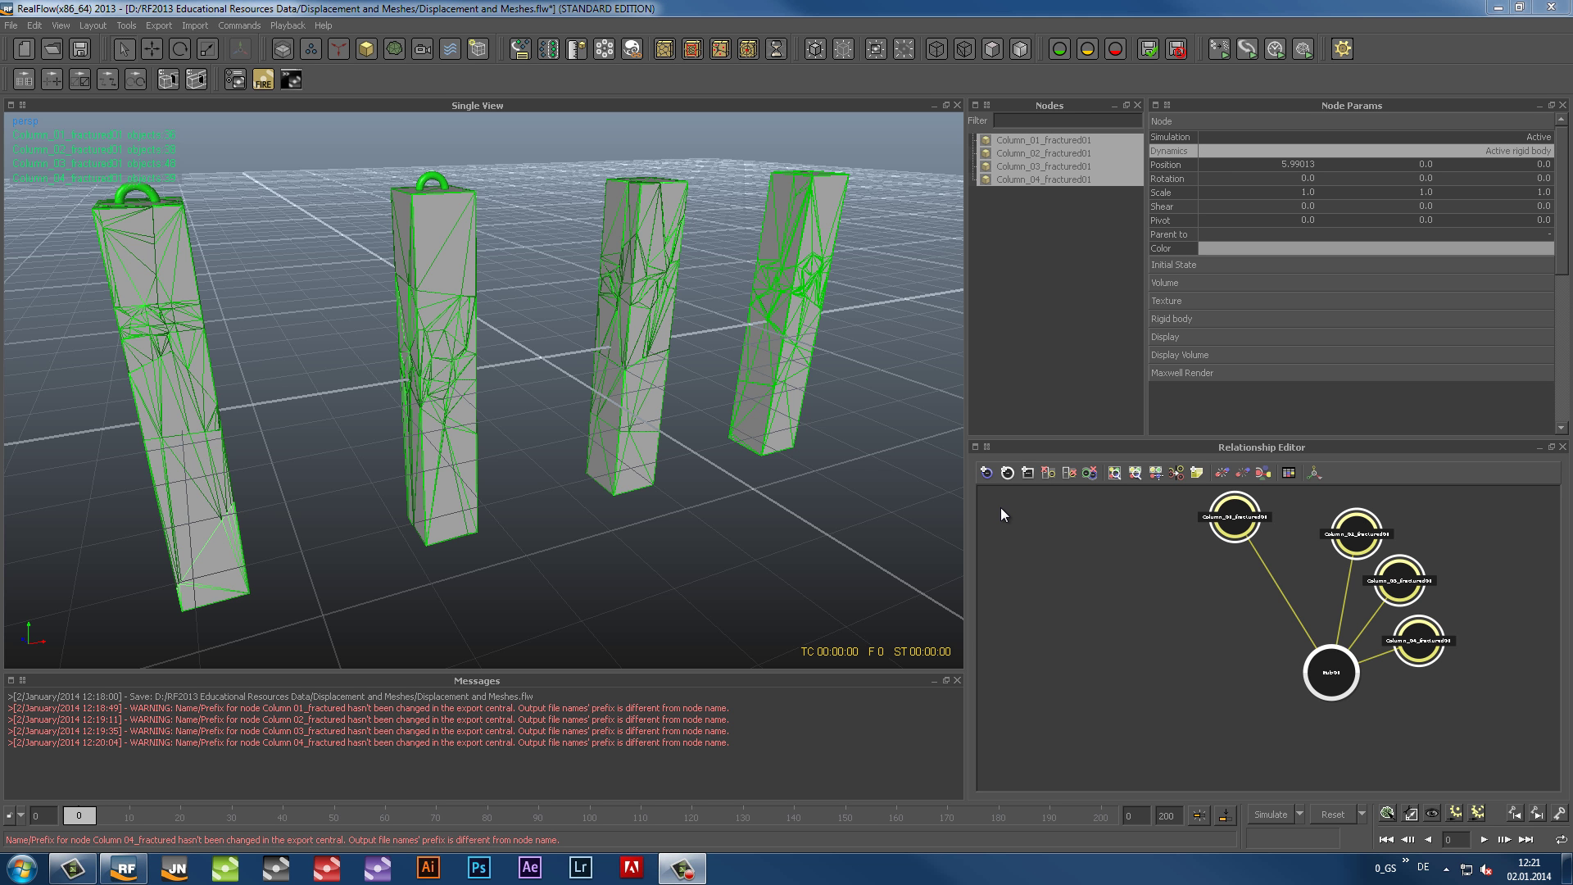
Create a MultiJoint node and assign Column_01_fractured01 as both Objects A and Objects B
{"action": "left_click", "coordinate": [366, 50]}
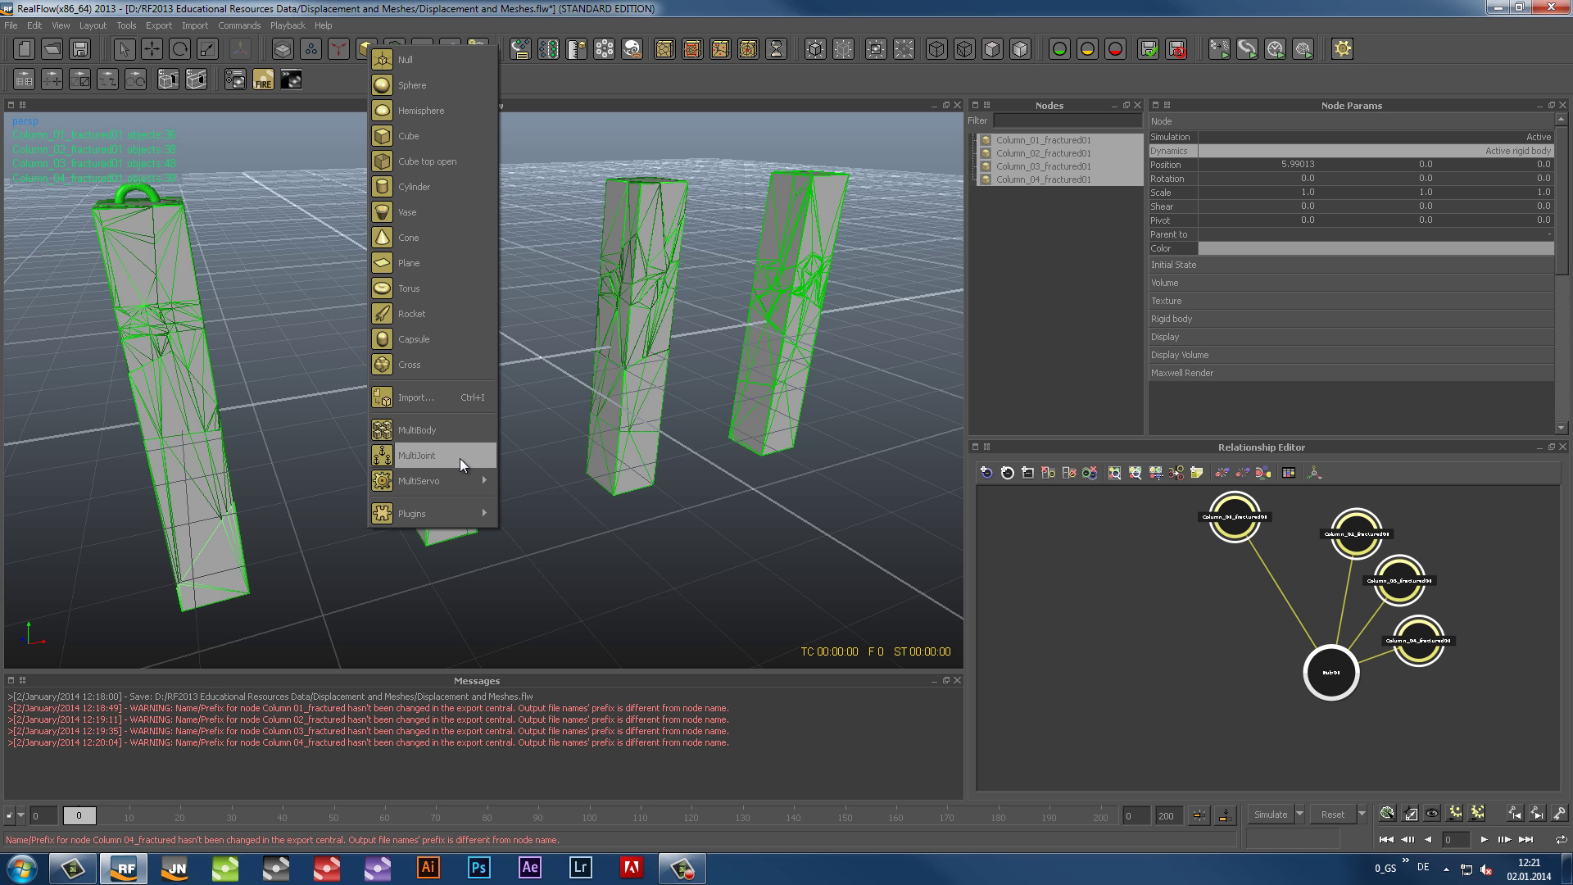
{"action": "left_click", "coordinate": [460, 458]}
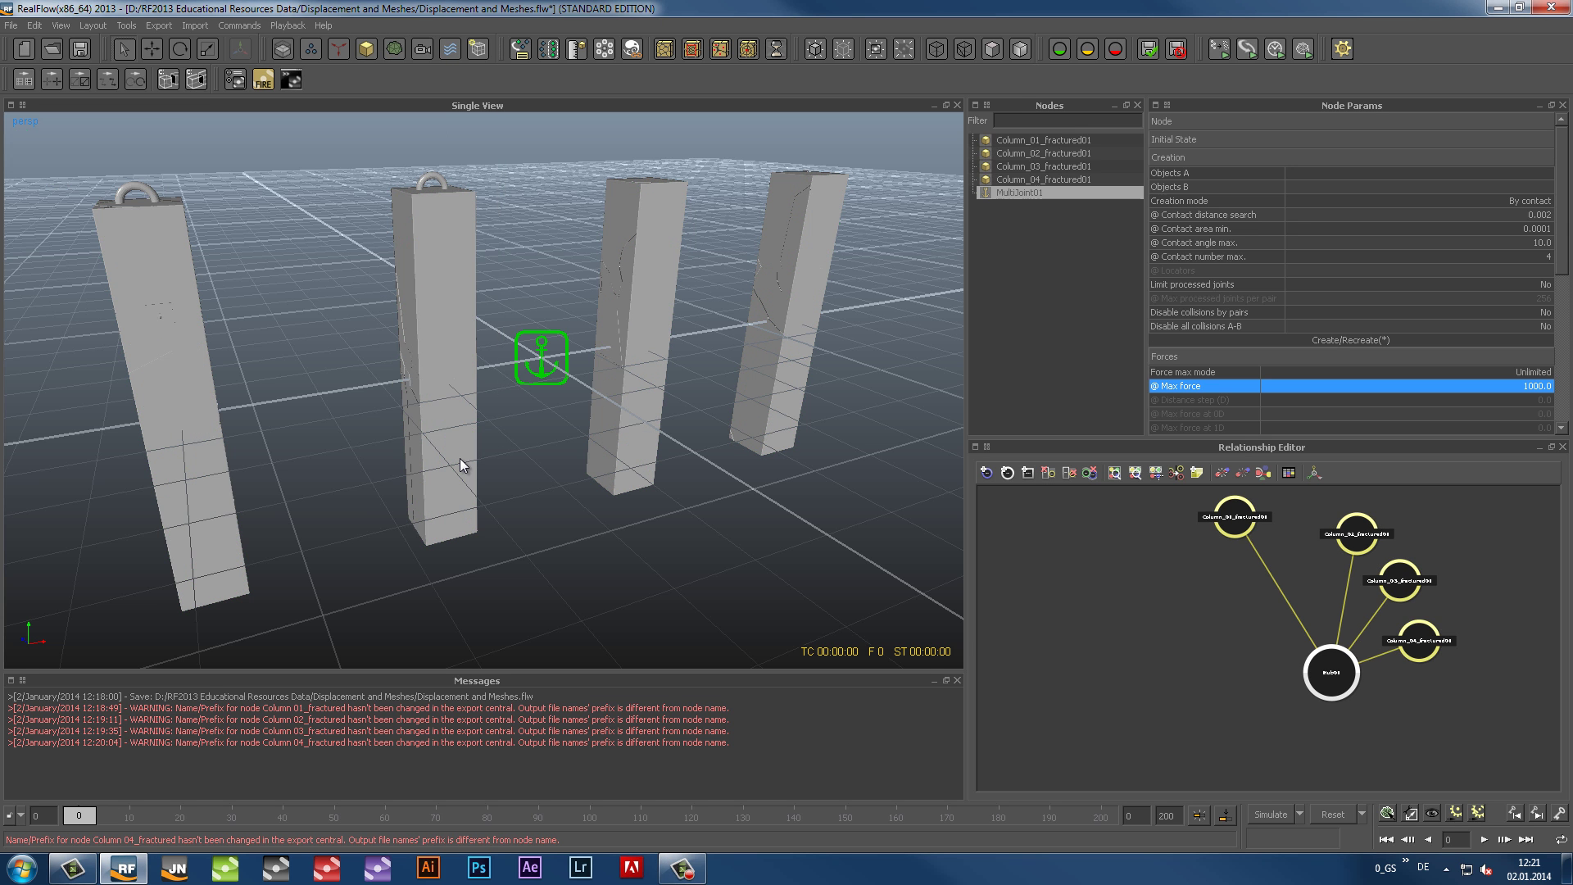
{"action": "double_click", "coordinate": [1524, 174]}
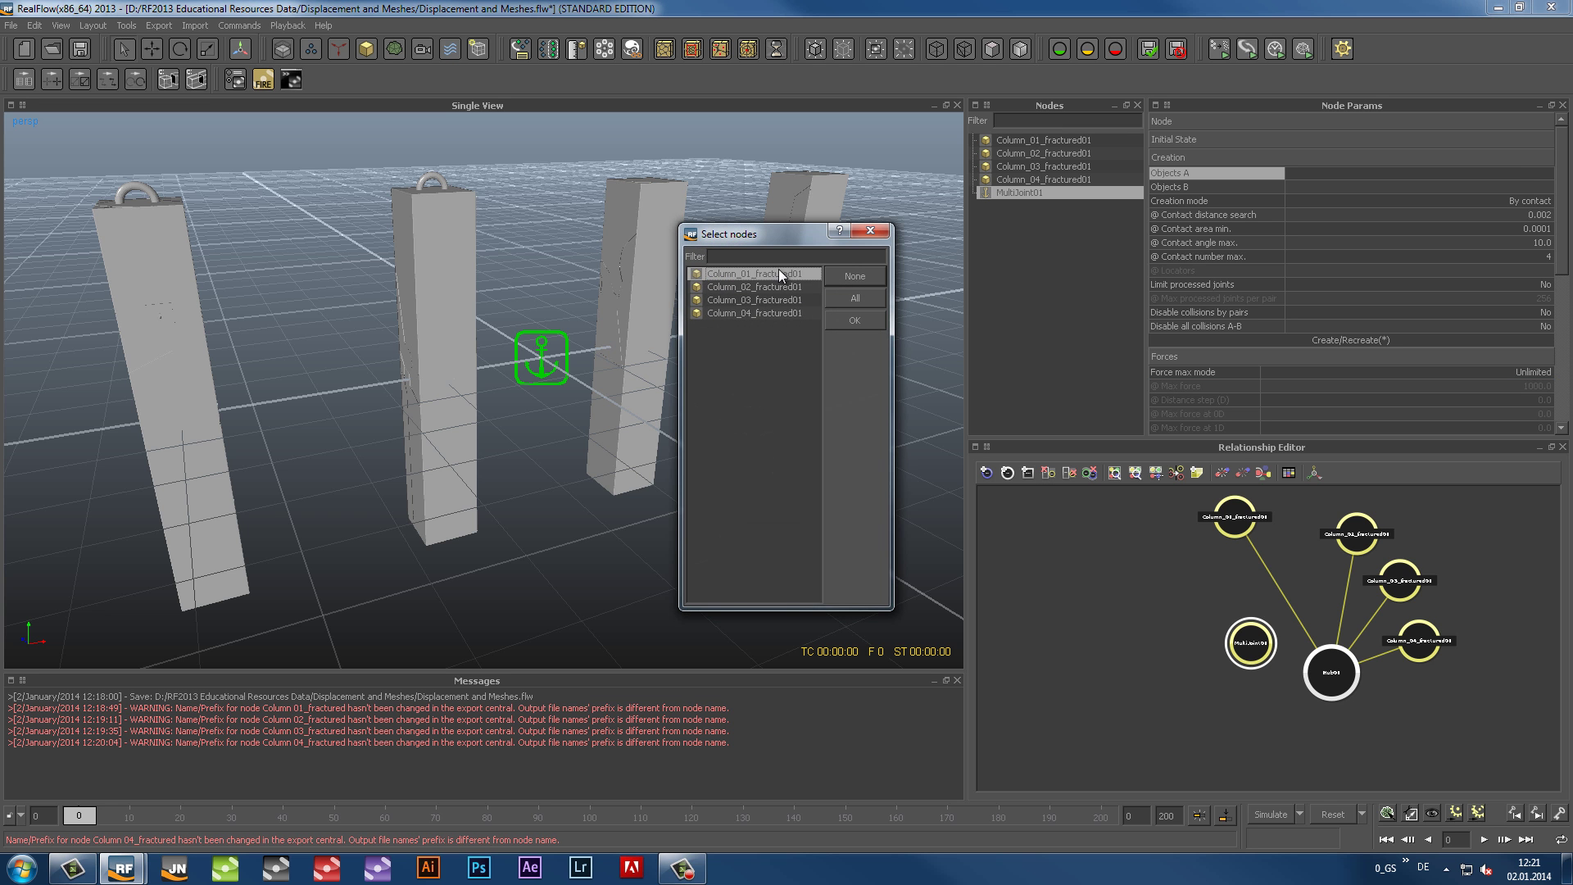
{"action": "left_click", "coordinate": [854, 320]}
{"action": "left_click", "coordinate": [1323, 190]}
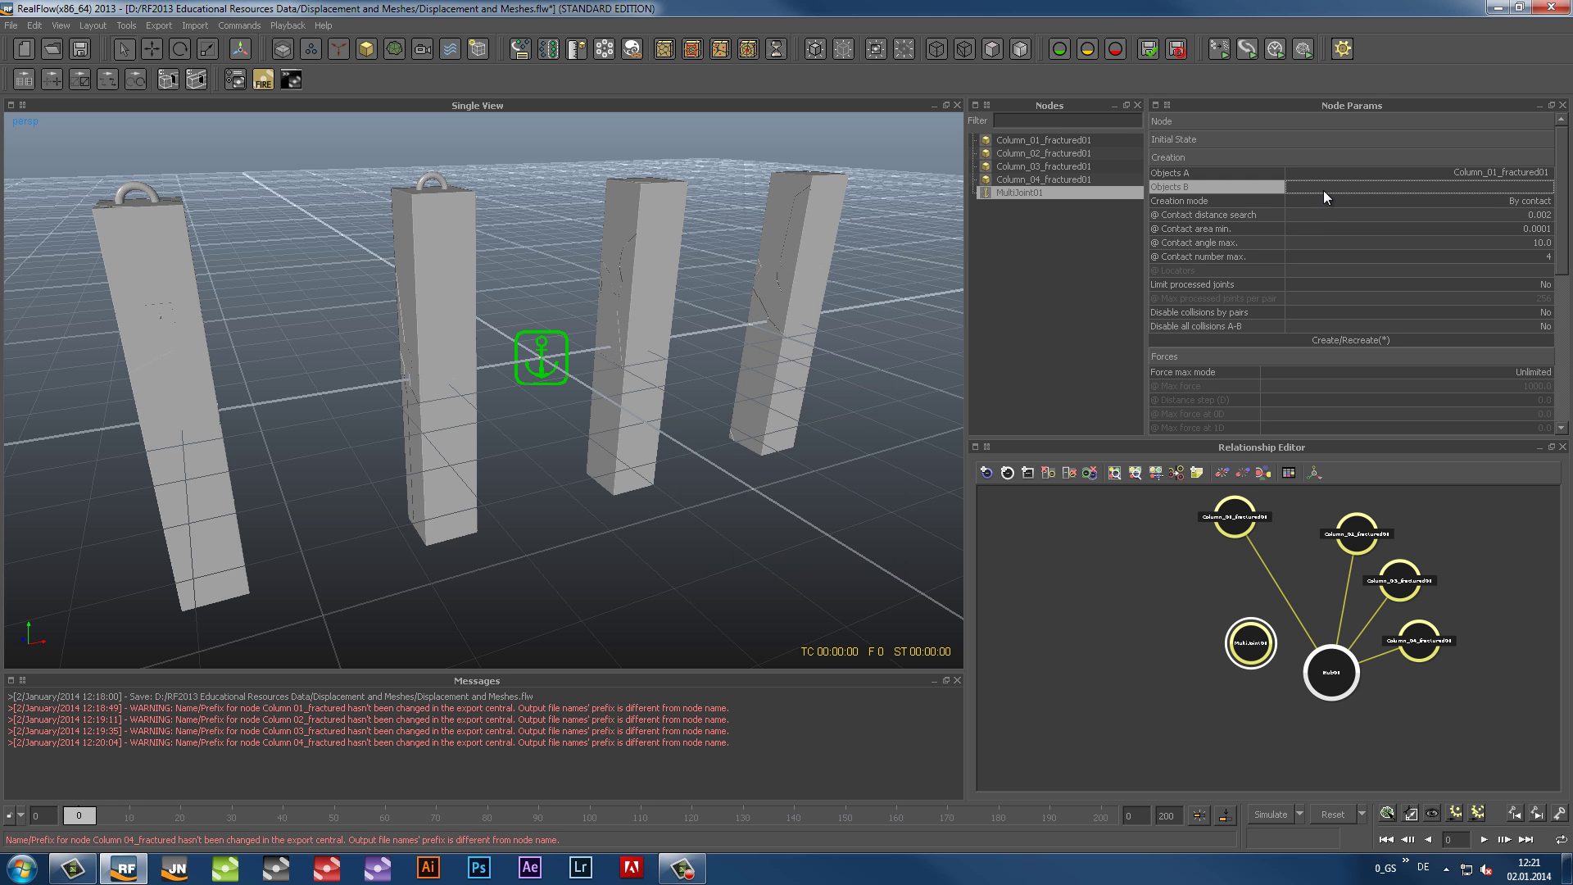
{"action": "double_click", "coordinate": [1324, 190]}
{"action": "left_click", "coordinate": [755, 279]}
{"action": "left_click", "coordinate": [852, 324]}
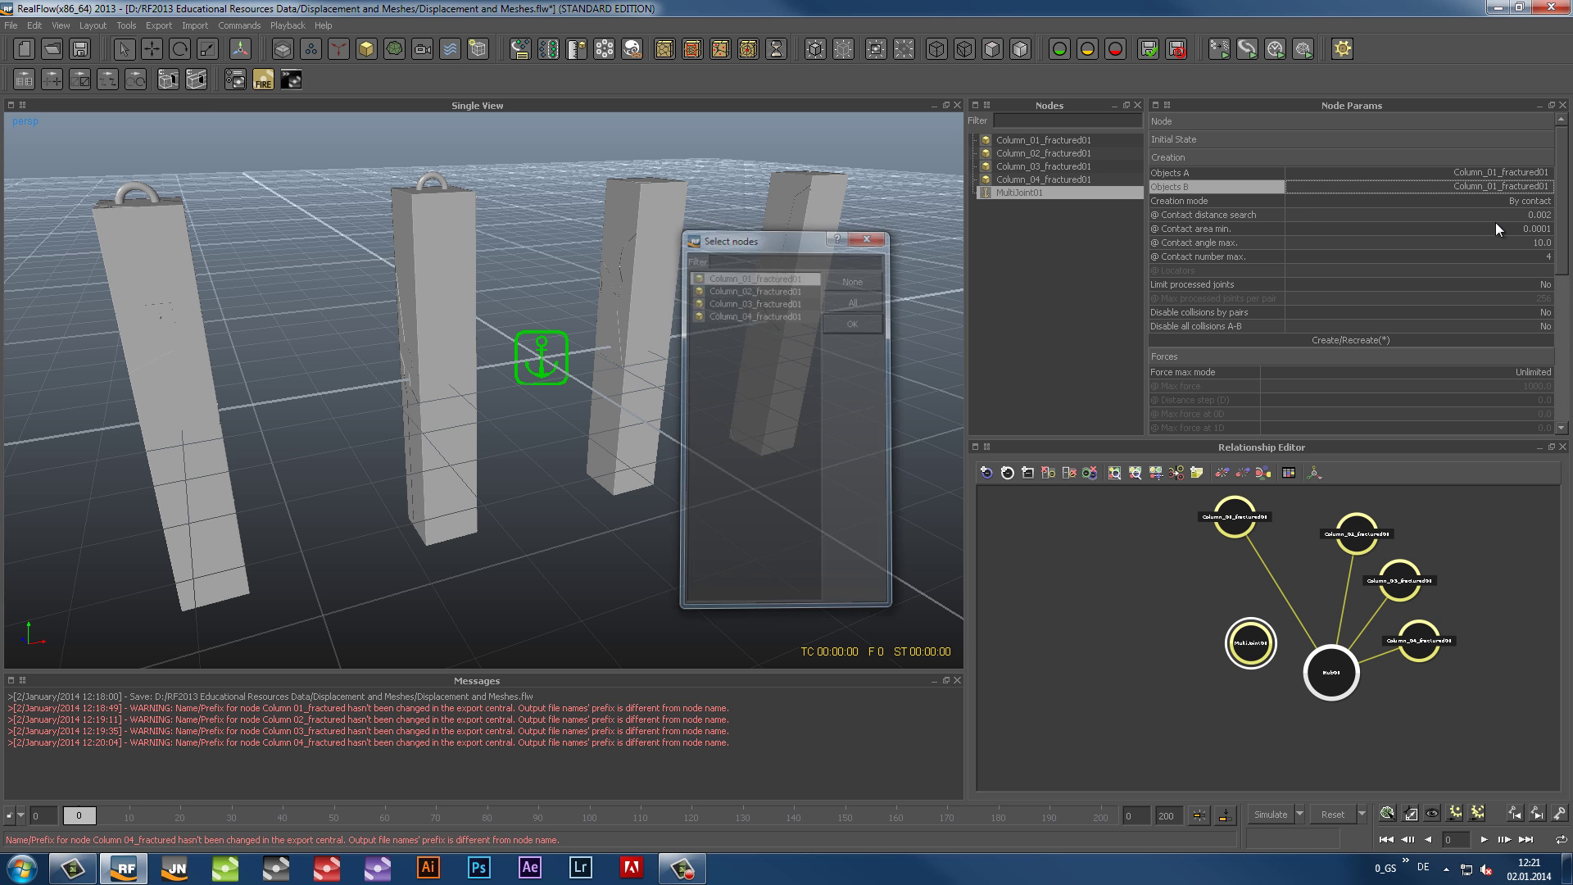
Set the MultiJoint's force max mode to Constant limit with a max force of 12000
{"action": "scroll", "coordinate": [1557, 266], "scroll_direction": "down", "scroll_amount": 3}
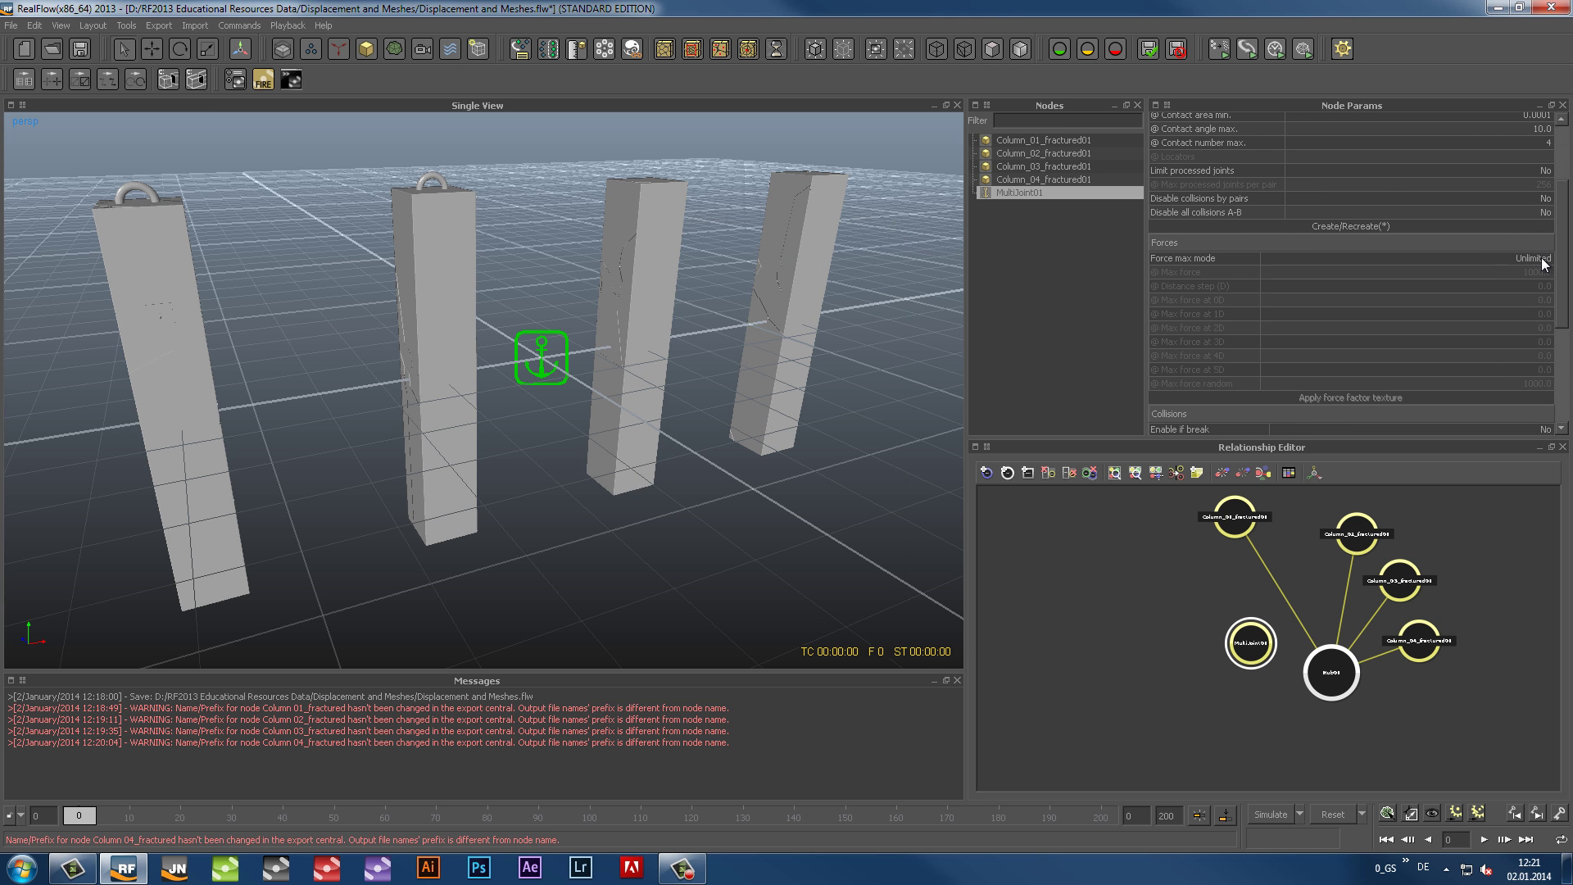
{"action": "left_click", "coordinate": [1543, 262]}
{"action": "left_click", "coordinate": [1347, 283]}
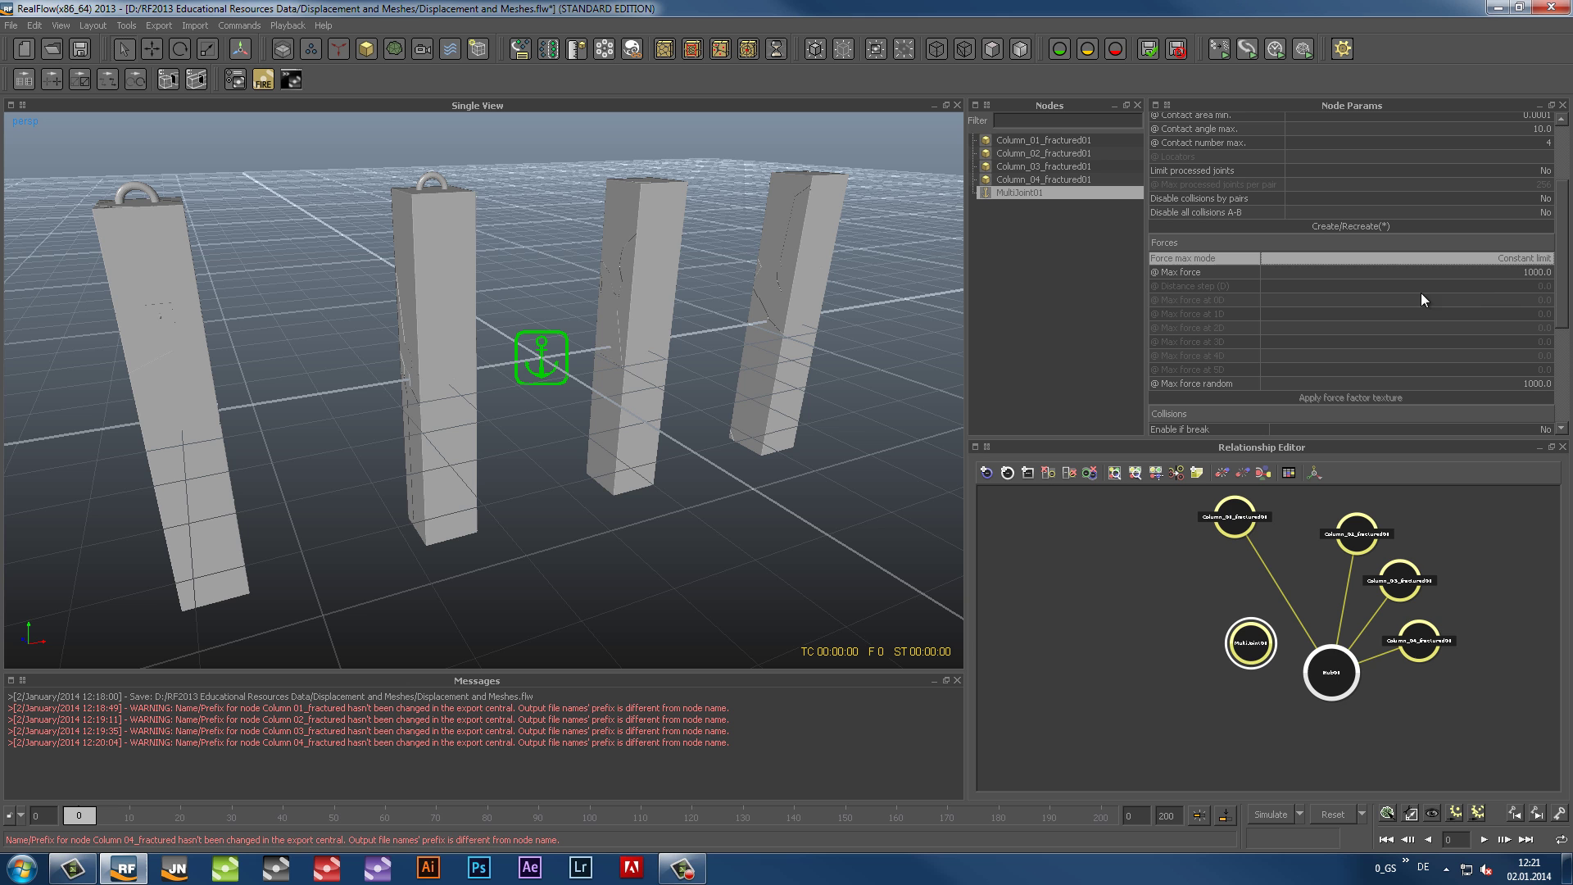
{"action": "double_click", "coordinate": [1529, 274]}
{"action": "type", "text": "12000"}
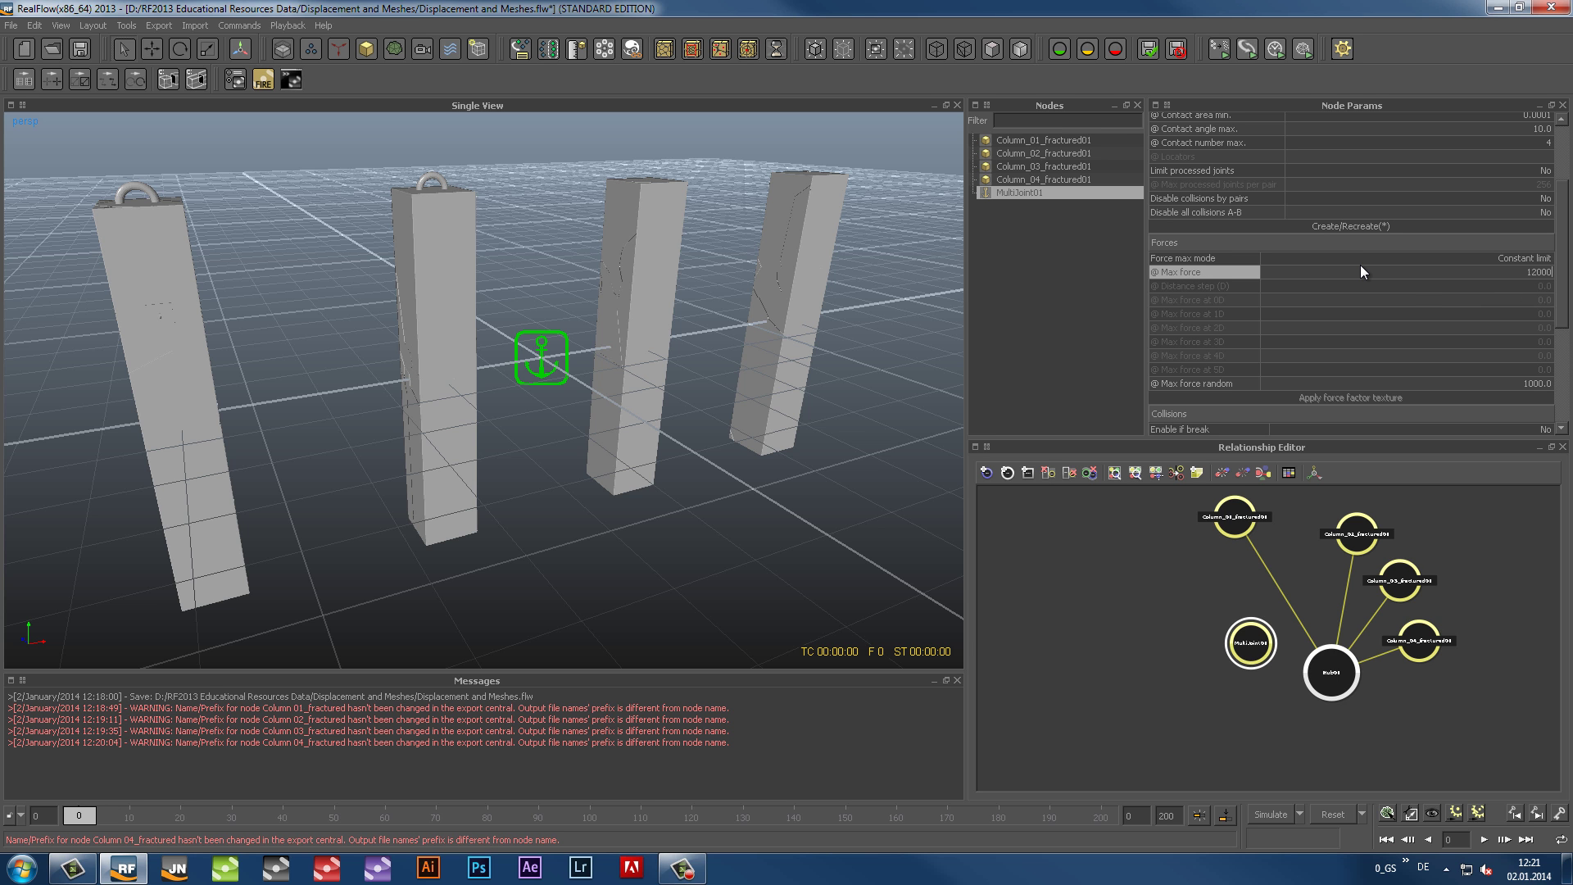
{"action": "key", "text": "Return"}
{"action": "scroll", "coordinate": [1548, 320], "scroll_direction": "down", "scroll_amount": 4}
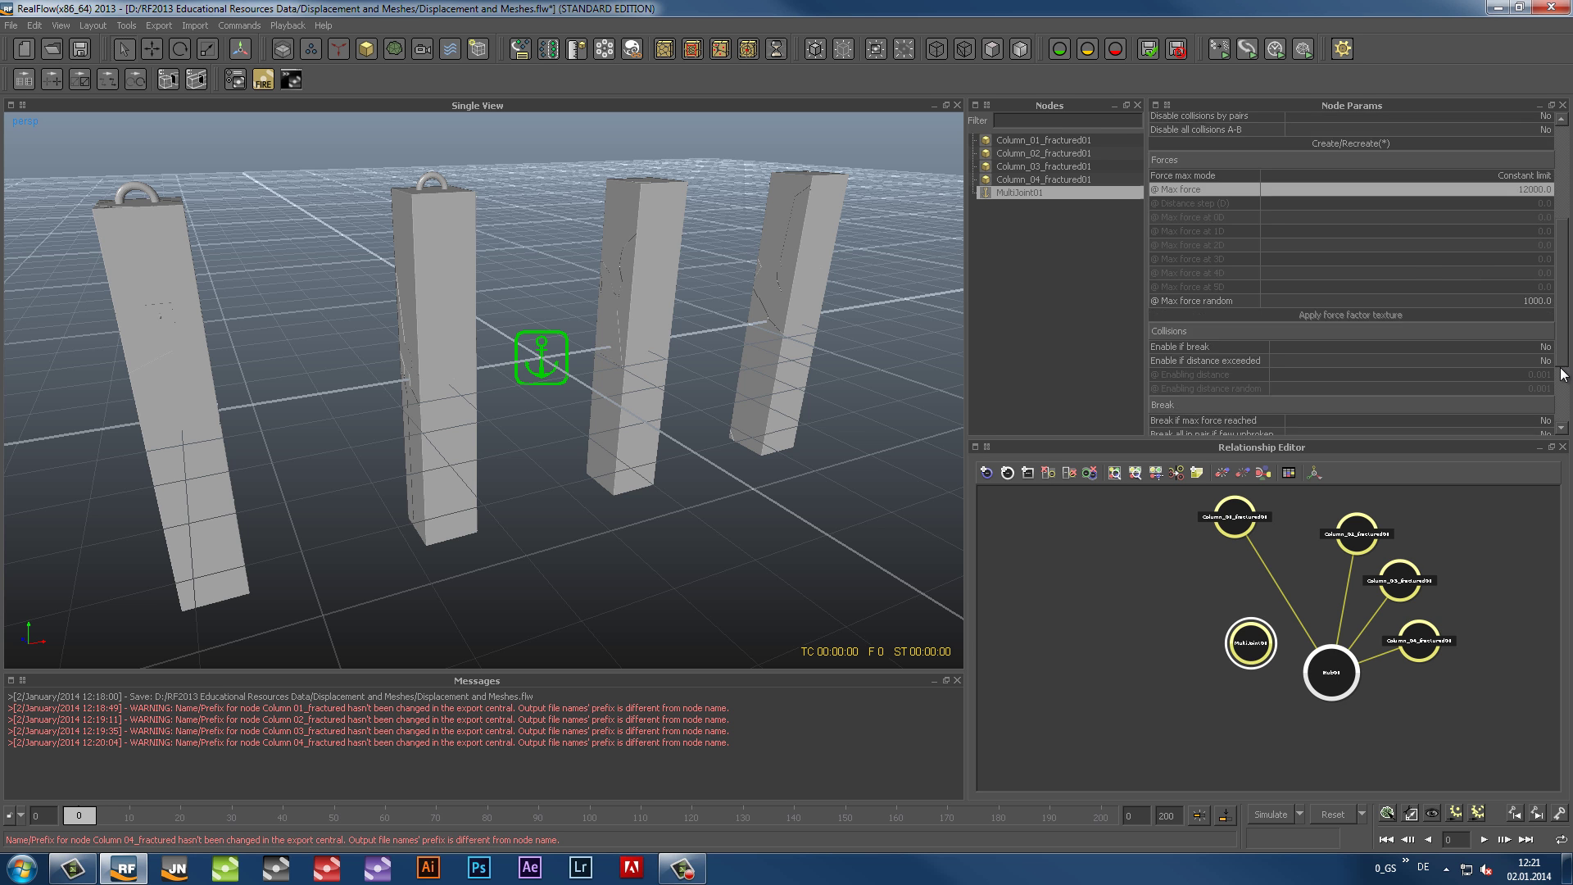
Enable collisions on break and breaking when the distance is exceeded for the MultiJoint, and create its joints
{"action": "double_click", "coordinate": [1551, 271]}
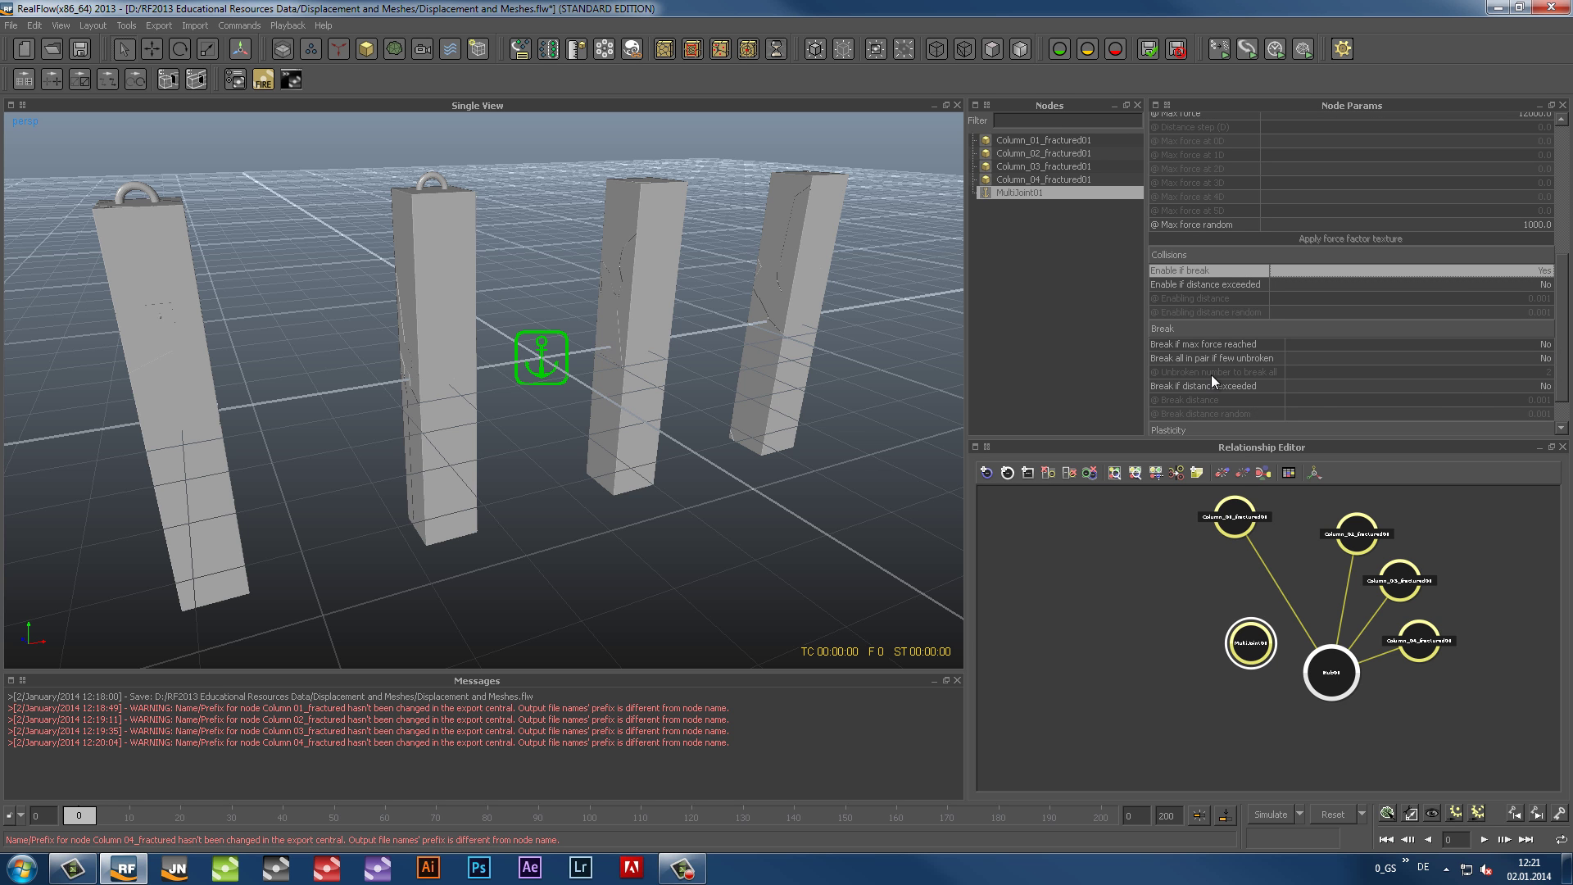
{"action": "double_click", "coordinate": [1545, 386]}
{"action": "scroll", "coordinate": [1564, 400], "scroll_direction": "up", "scroll_amount": 6}
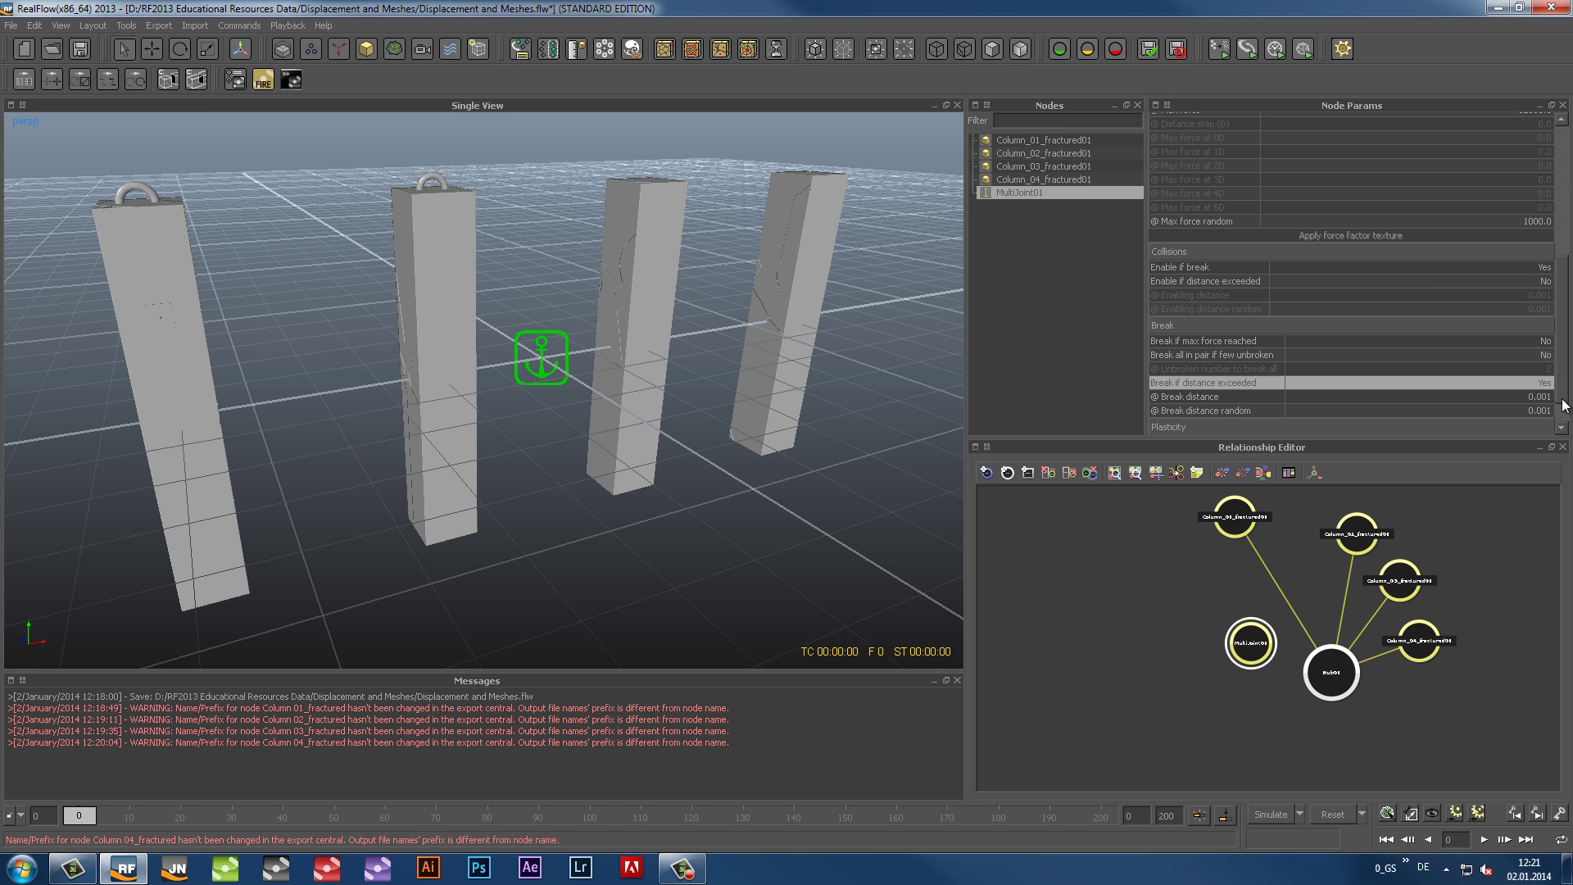
{"action": "left_click", "coordinate": [1369, 300]}
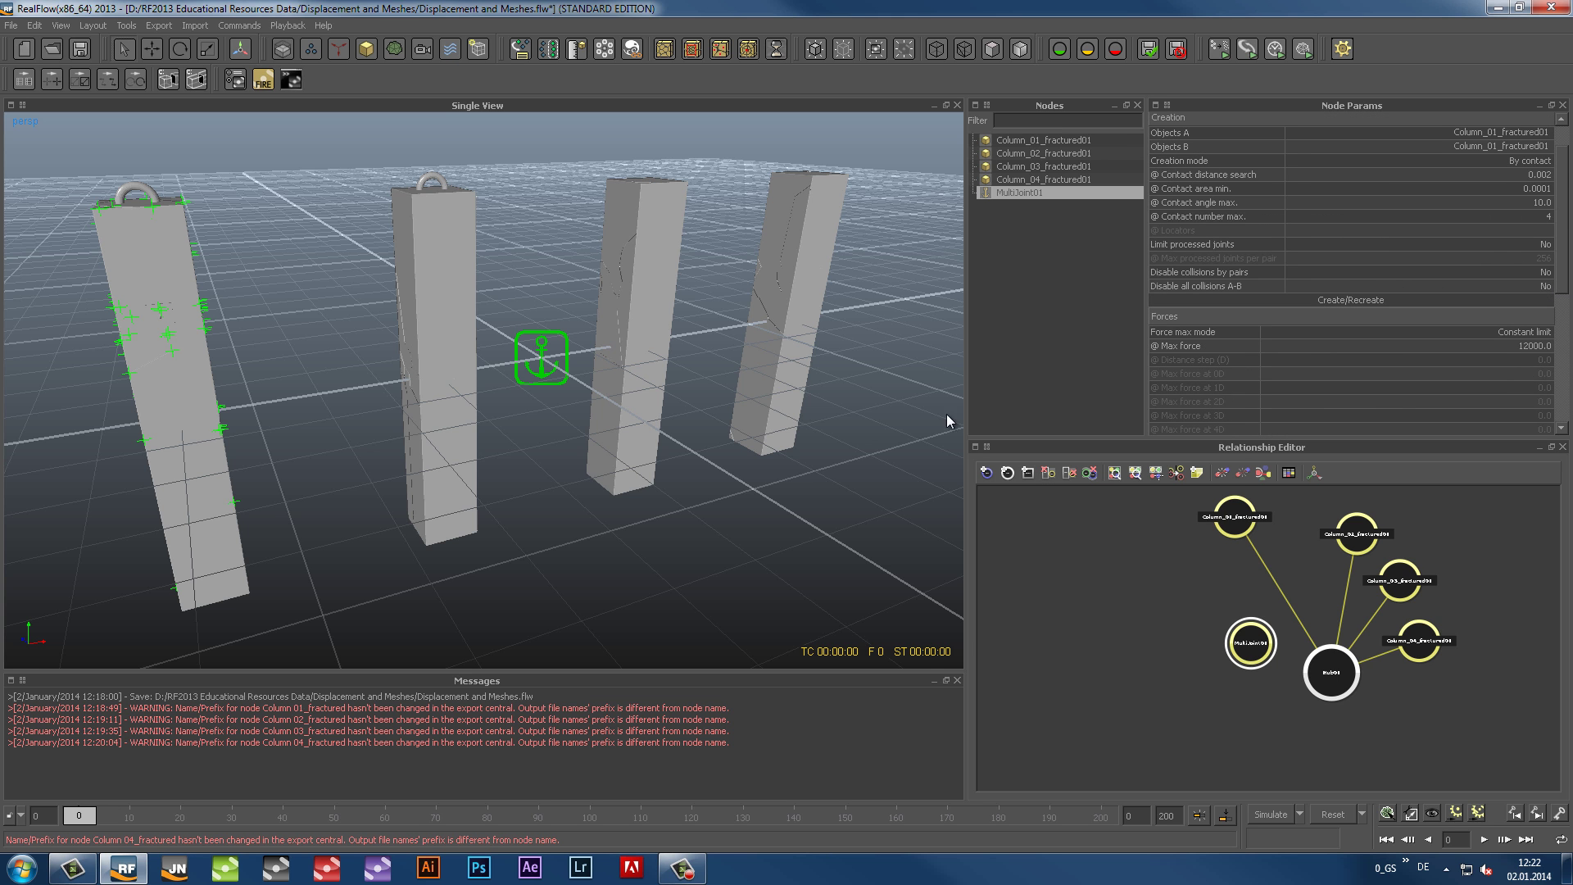
Create a second MultiJoint node and assign Column_02_fractured01 as both Objects A and Objects B
{"action": "left_click_drag", "start_coordinate": [221, 397], "coordinate": [257, 416], "text": "alt"}
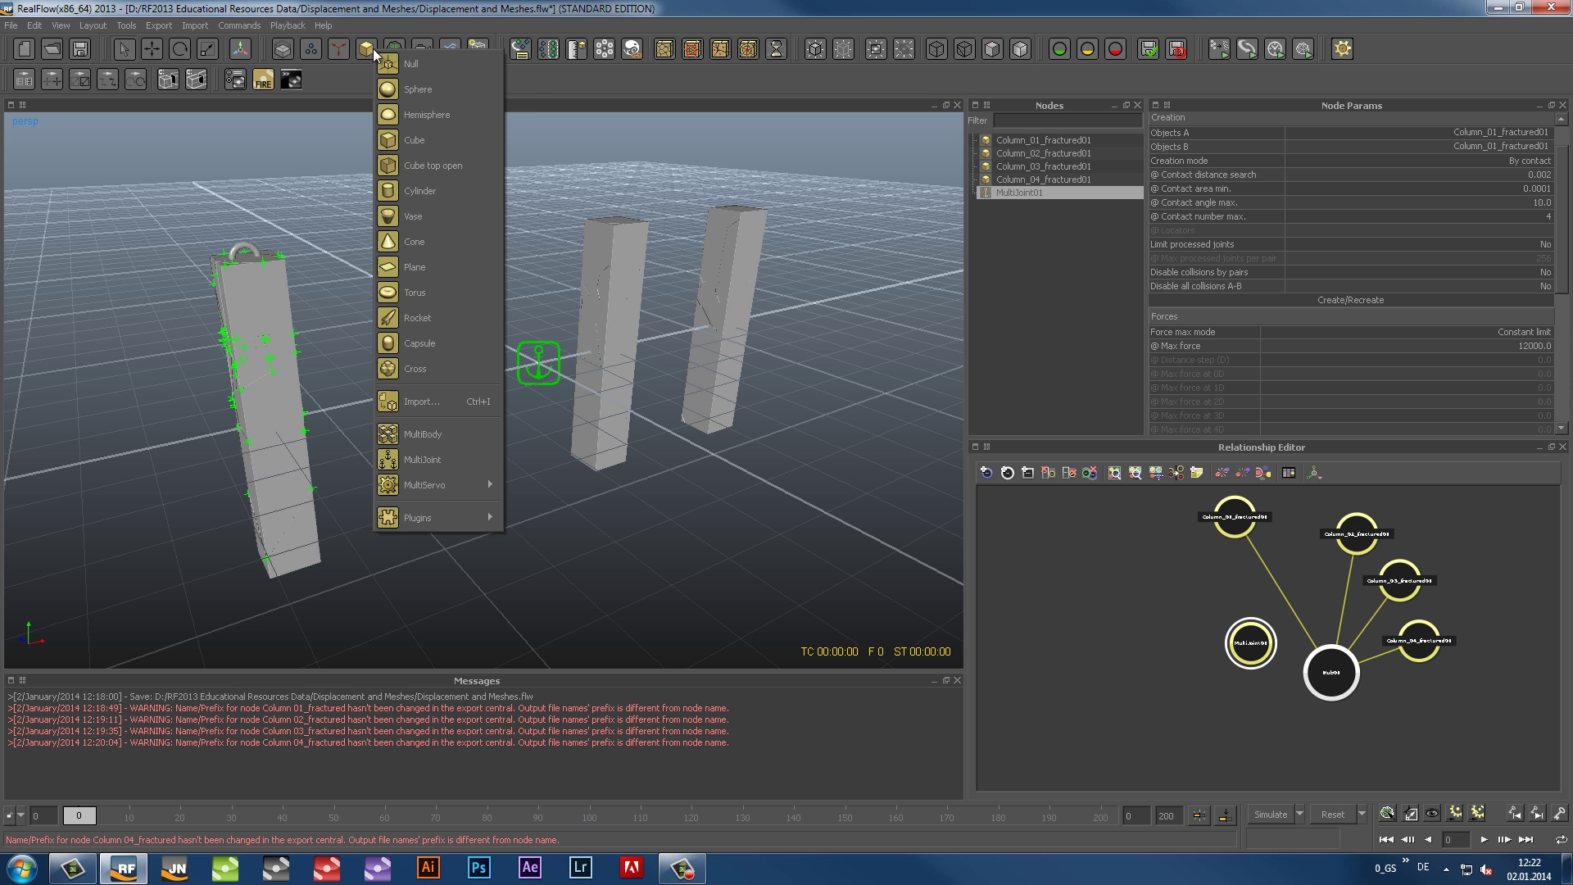
{"action": "left_click", "coordinate": [434, 460]}
{"action": "left_click", "coordinate": [1360, 133]}
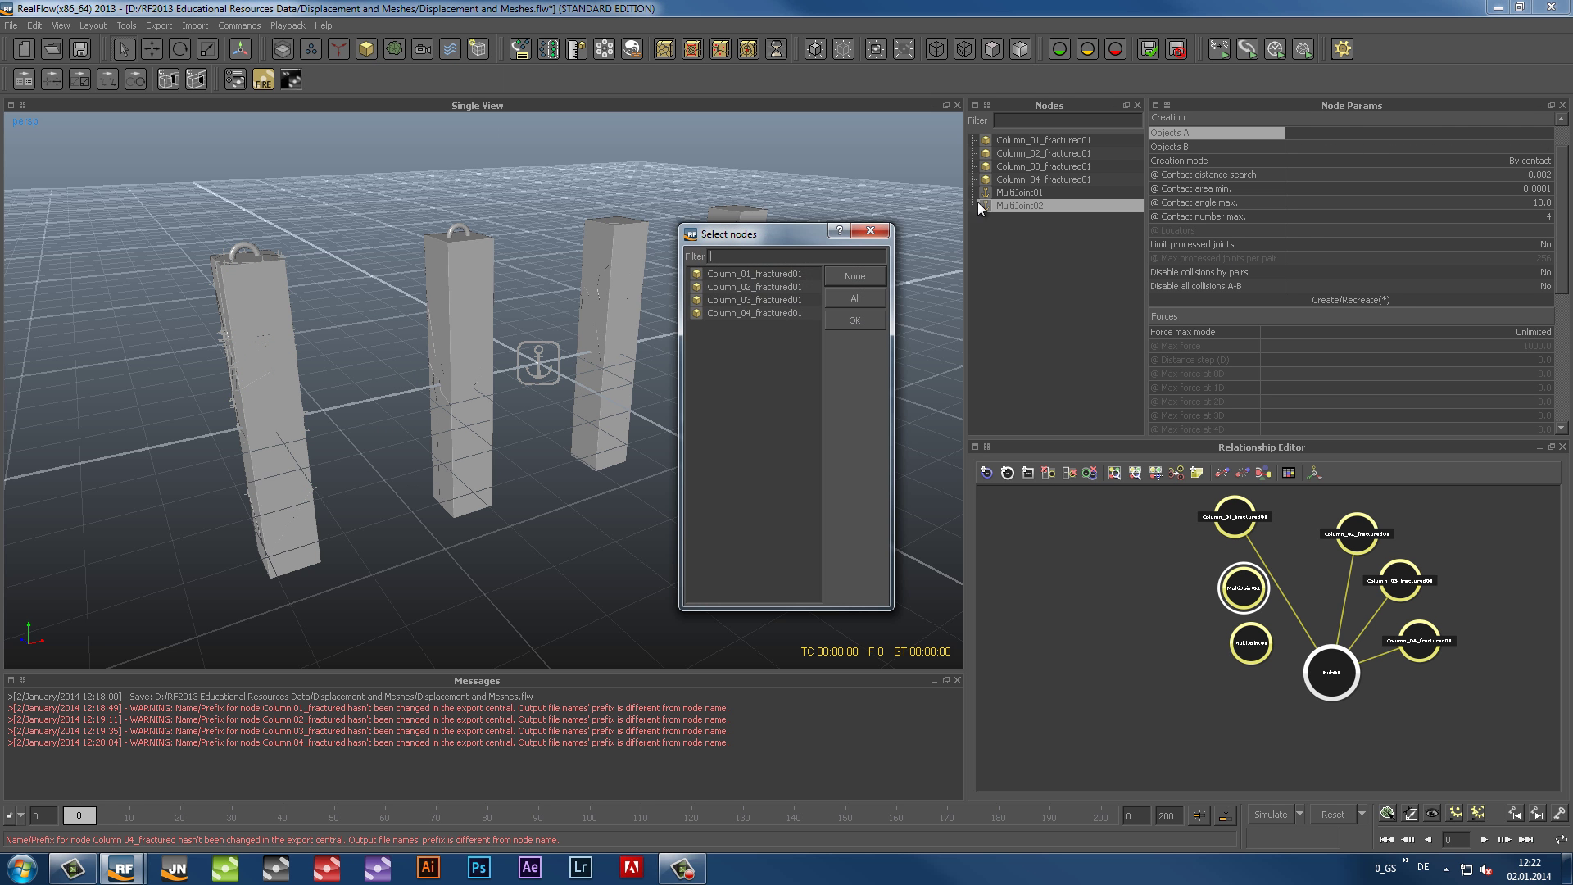
{"action": "left_click", "coordinate": [784, 289]}
{"action": "left_click", "coordinate": [874, 313]}
{"action": "left_click", "coordinate": [1370, 146]}
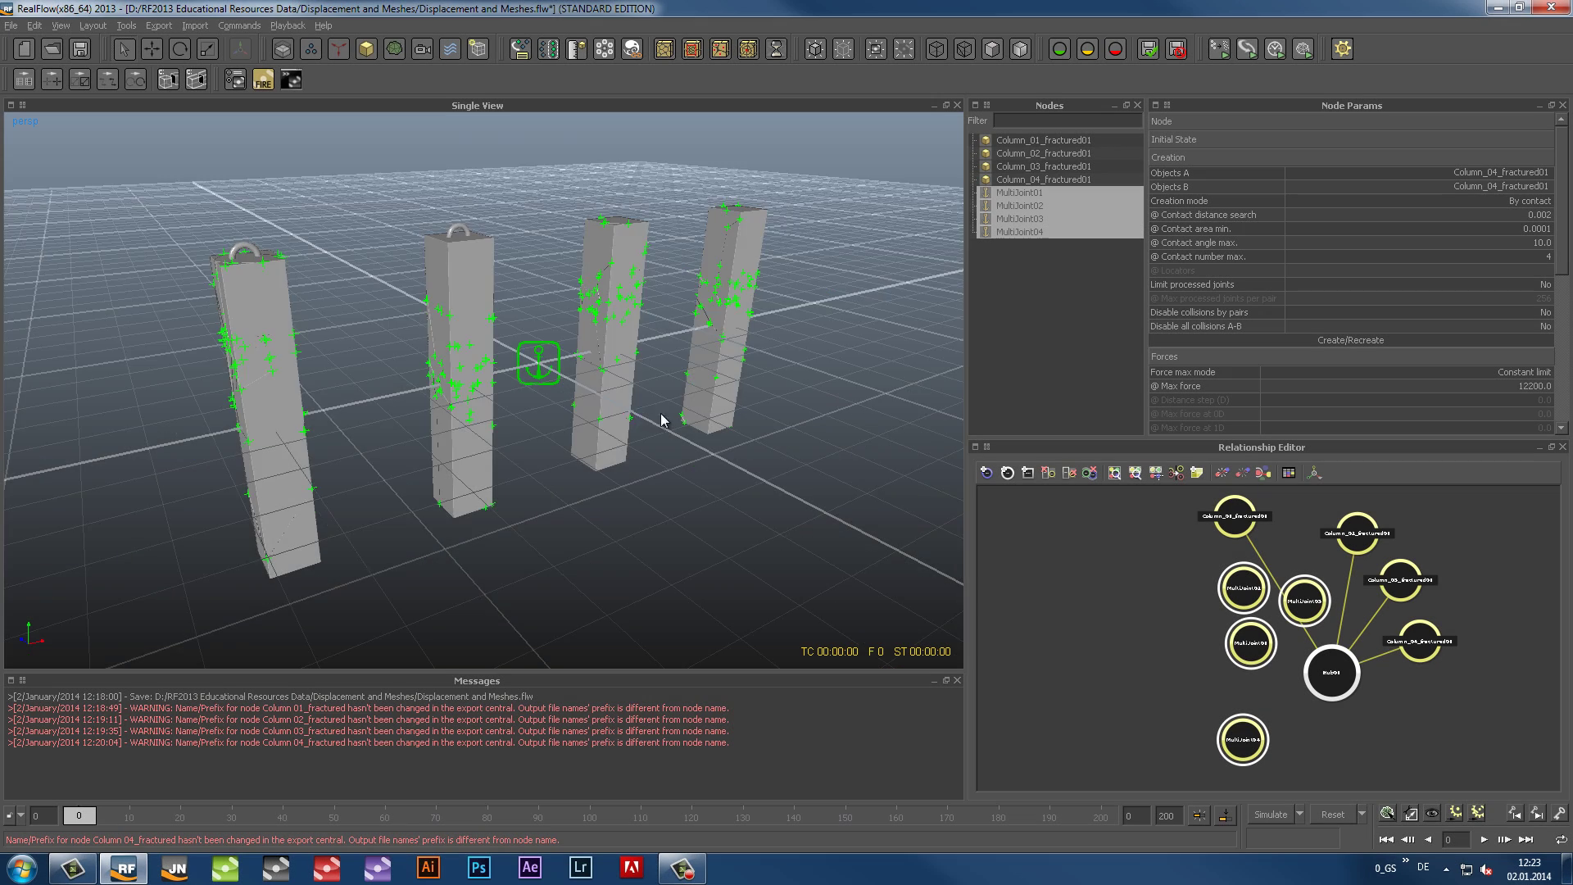
Add an Attractor daemon to the scene and set its Bounded option to Yes
{"action": "mouse_move", "coordinate": [662, 420]}
{"action": "left_mouse_down", "text": "alt"}
{"action": "mouse_move", "coordinate": [804, 410]}
{"action": "mouse_move", "coordinate": [639, 414]}
{"action": "left_mouse_up", "text": "alt"}
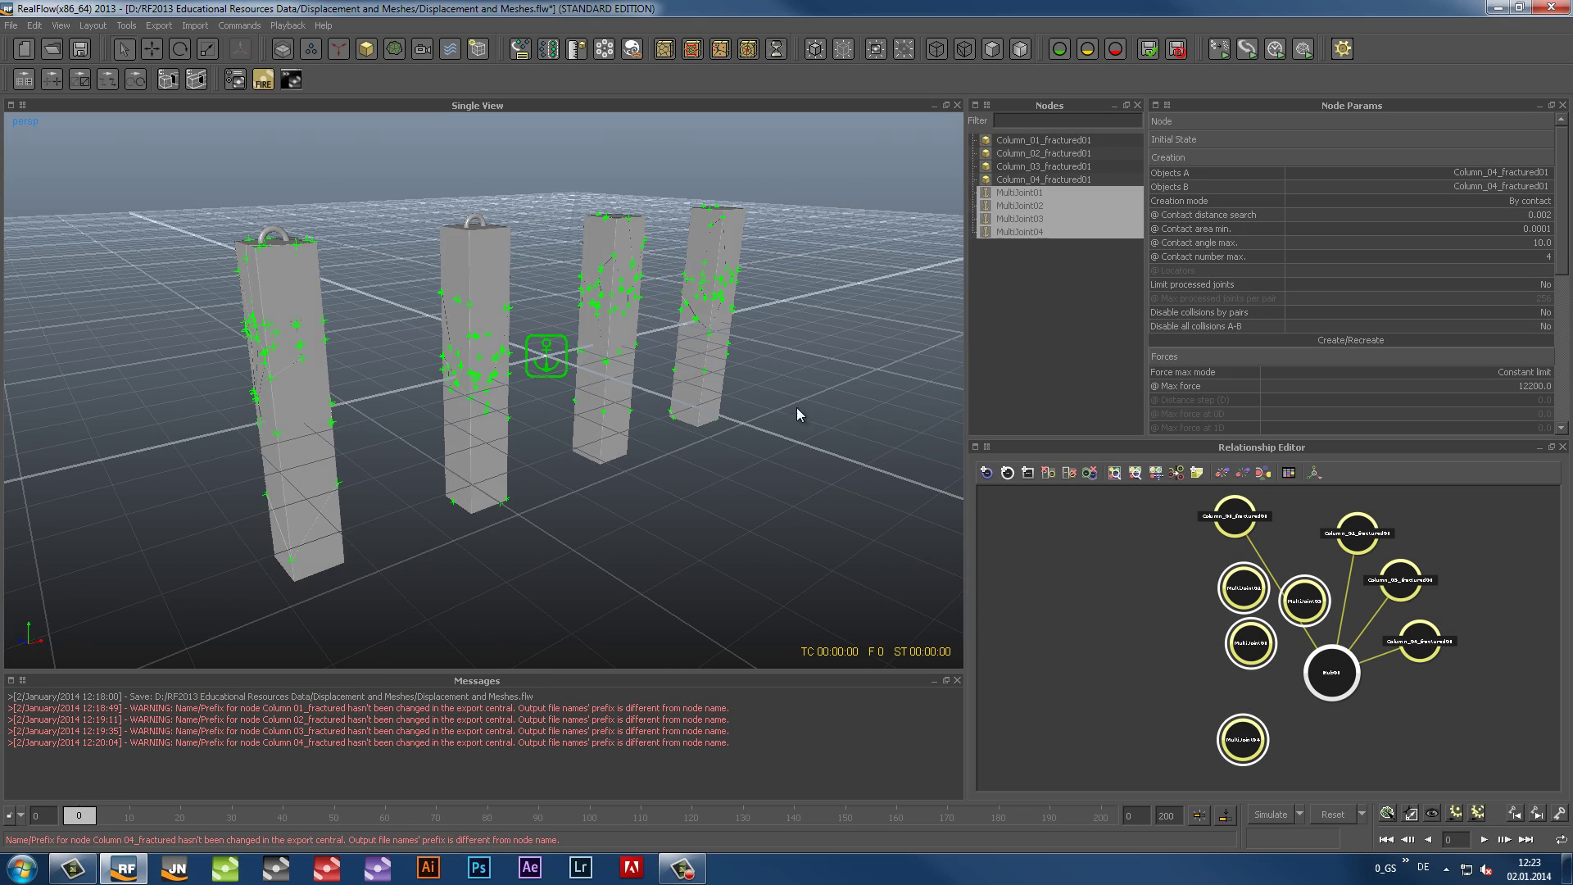
{"action": "left_click", "coordinate": [337, 48]}
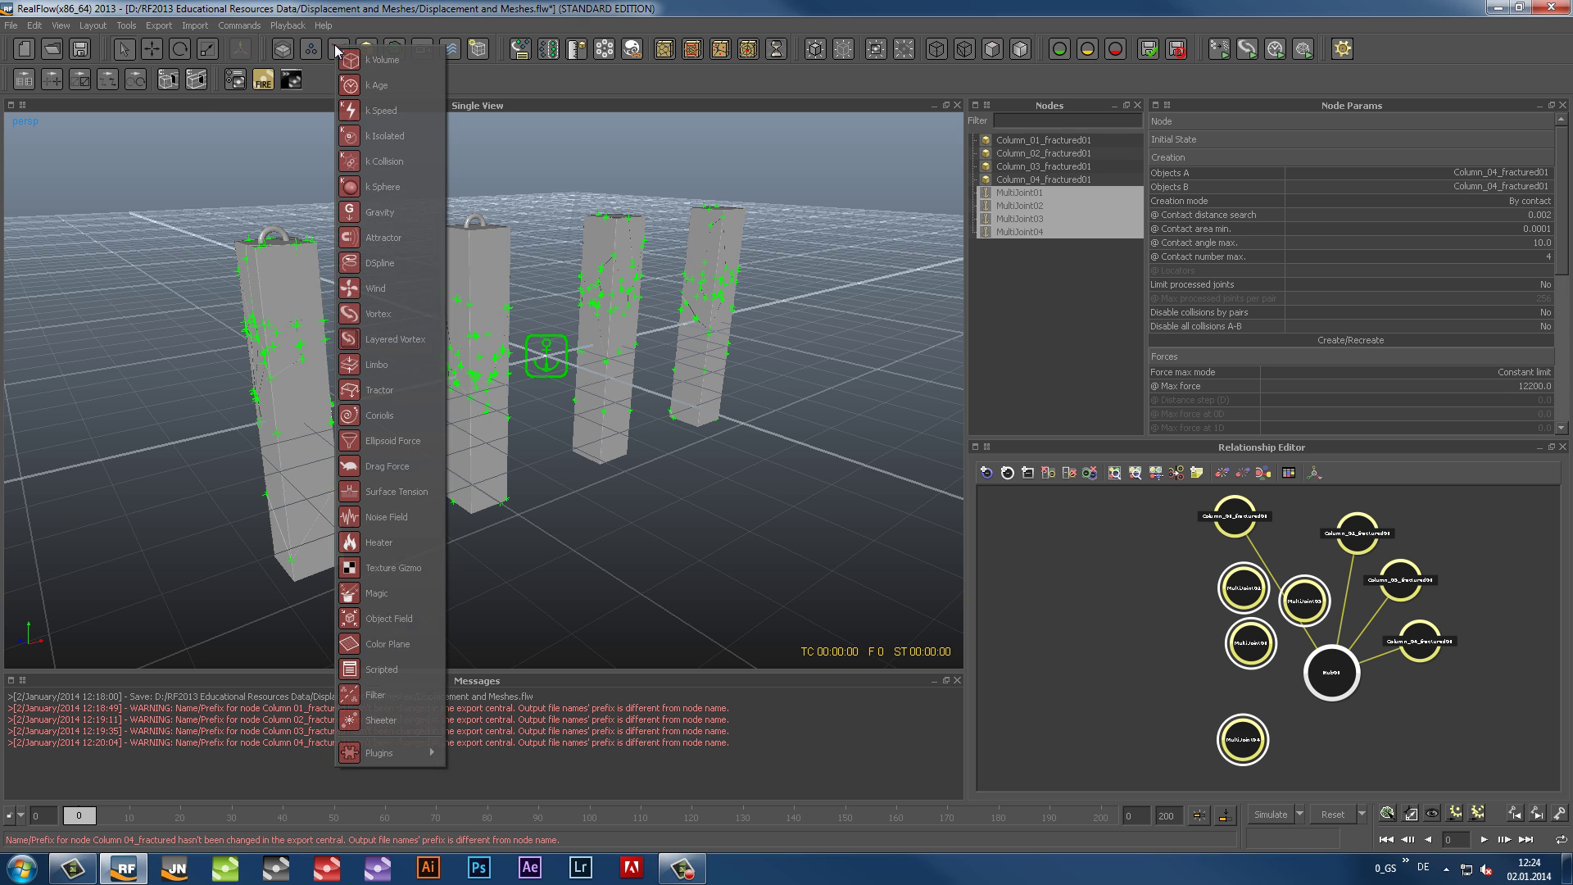
{"action": "left_click", "coordinate": [411, 237]}
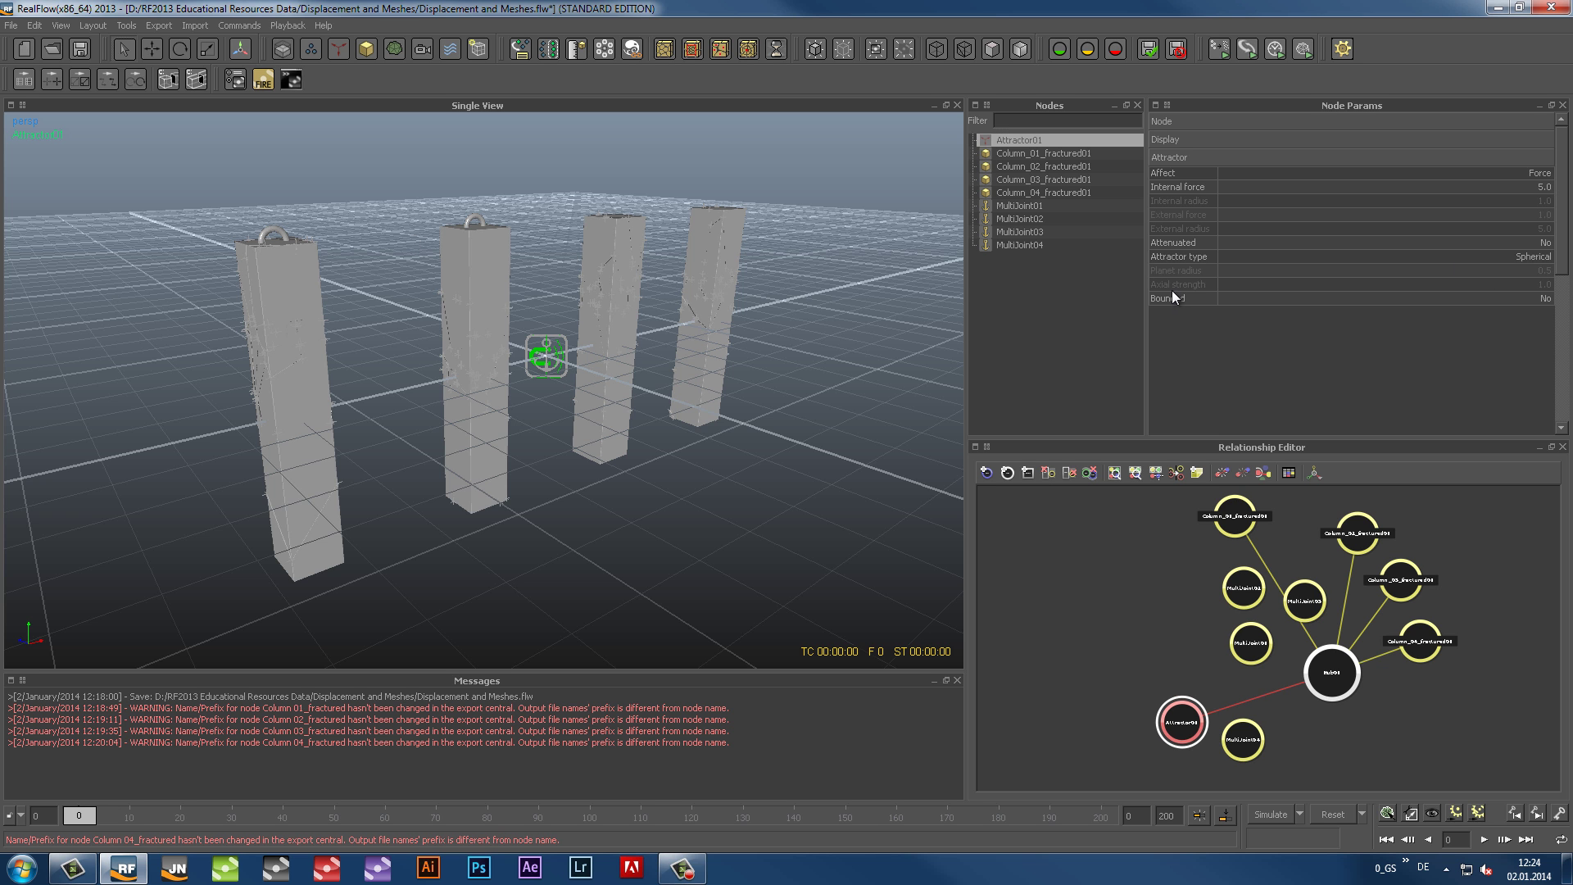
{"action": "left_click", "coordinate": [1541, 299]}
Move the attractor into the upper part of the first column, at about X -6.04, Y 1.43, and scale it to about 0.63
{"action": "left_click_drag", "start_coordinate": [644, 508], "coordinate": [580, 512], "text": "alt"}
{"action": "key", "text": "w"}
{"action": "left_click_drag", "start_coordinate": [590, 365], "coordinate": [333, 376]}
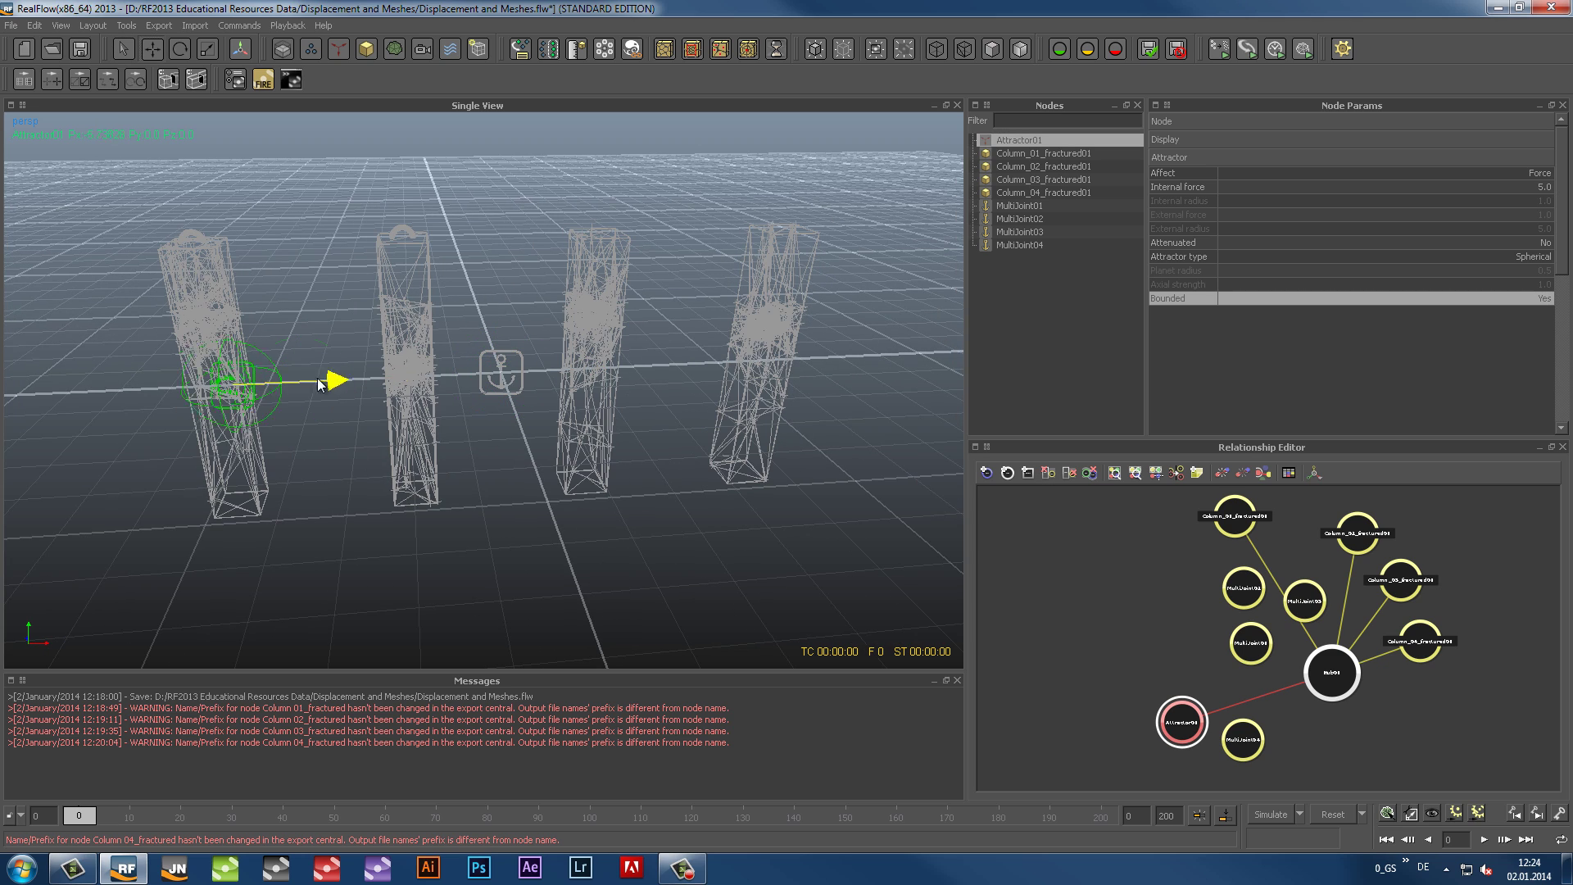
{"action": "left_click_drag", "start_coordinate": [195, 283], "coordinate": [180, 207]}
{"action": "left_click_drag", "start_coordinate": [218, 467], "coordinate": [292, 453], "text": "alt"}
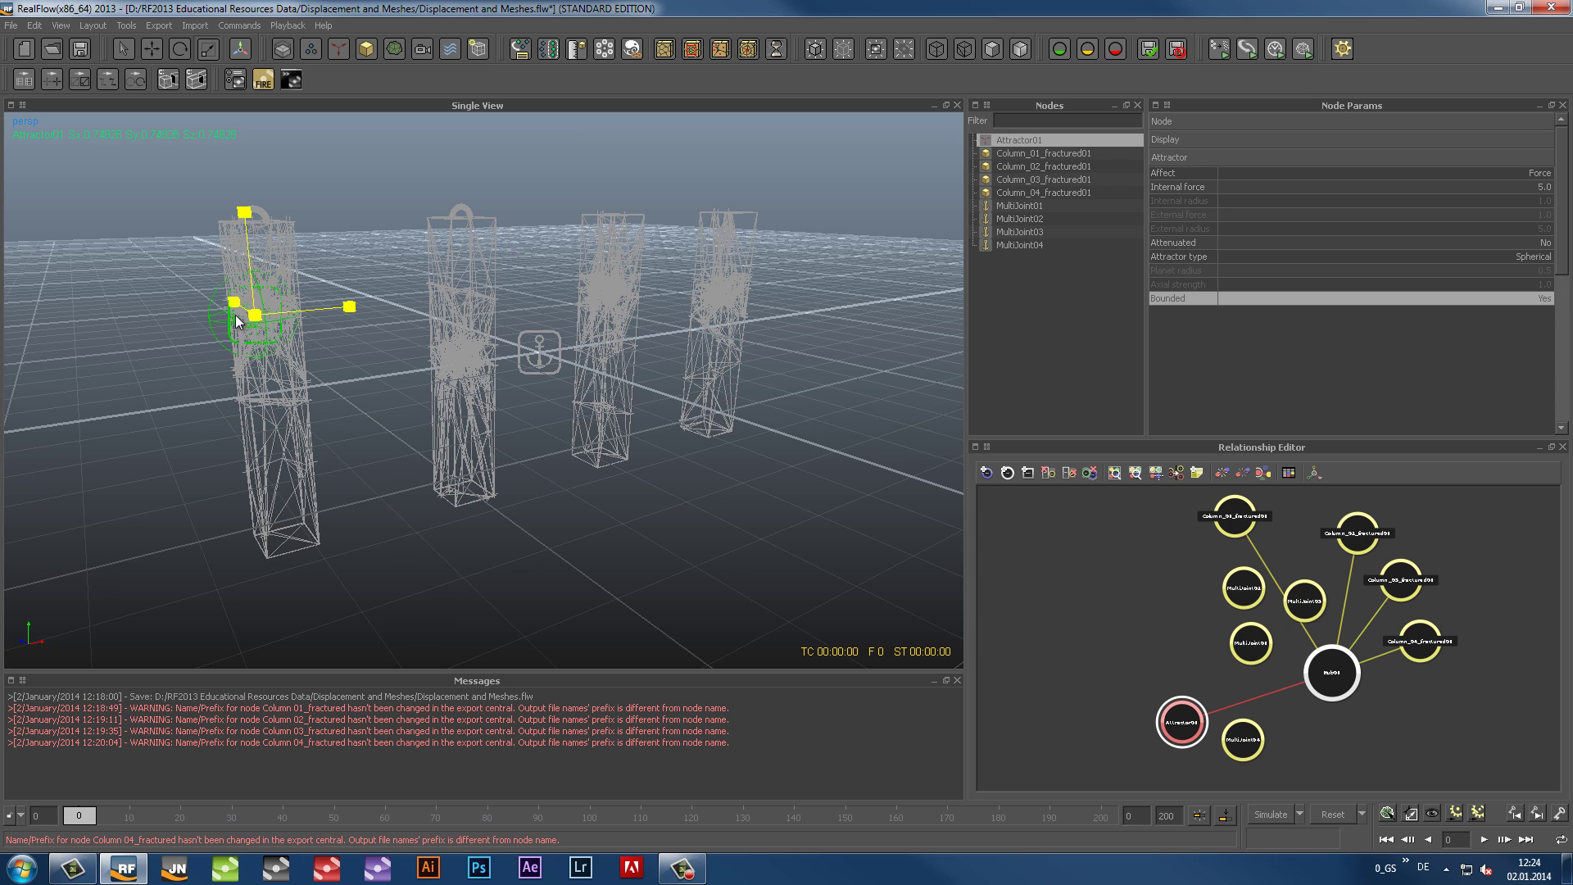
{"action": "left_click_drag", "start_coordinate": [351, 310], "coordinate": [357, 314]}
{"action": "mouse_move", "coordinate": [345, 451]}
{"action": "left_mouse_down", "text": "alt"}
{"action": "mouse_move", "coordinate": [378, 452]}
{"action": "mouse_move", "coordinate": [238, 456]}
{"action": "mouse_move", "coordinate": [361, 465]}
{"action": "left_mouse_up", "text": "alt"}
{"action": "left_click", "coordinate": [360, 465]}
Go to frame 20 and key the attractor's internal force at 0
{"action": "left_click", "coordinate": [1449, 840]}
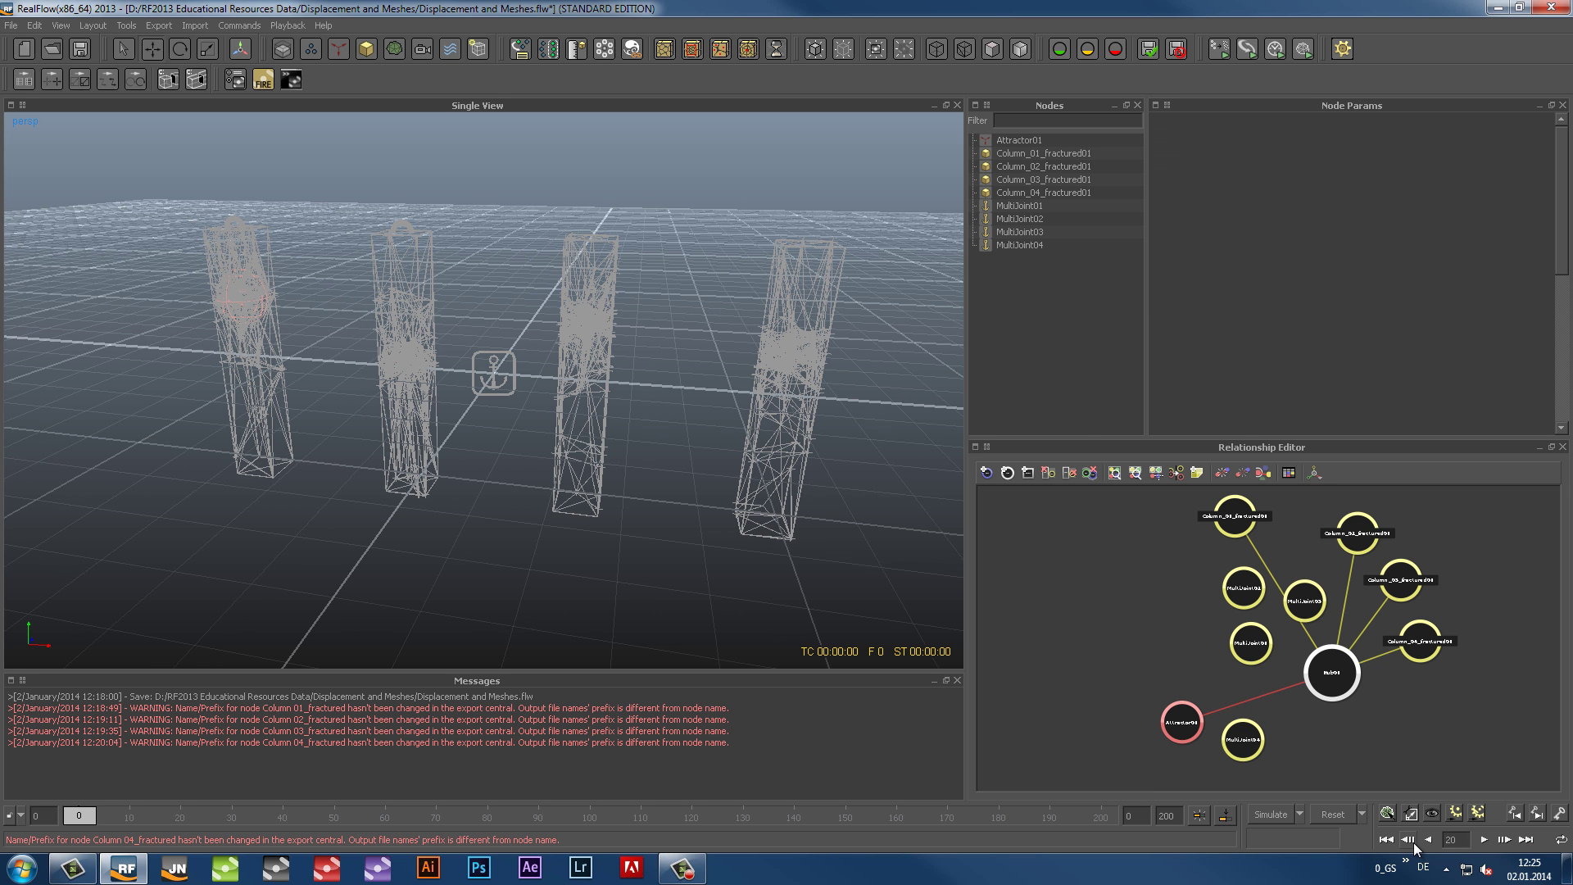
{"action": "left_click", "coordinate": [1414, 842]}
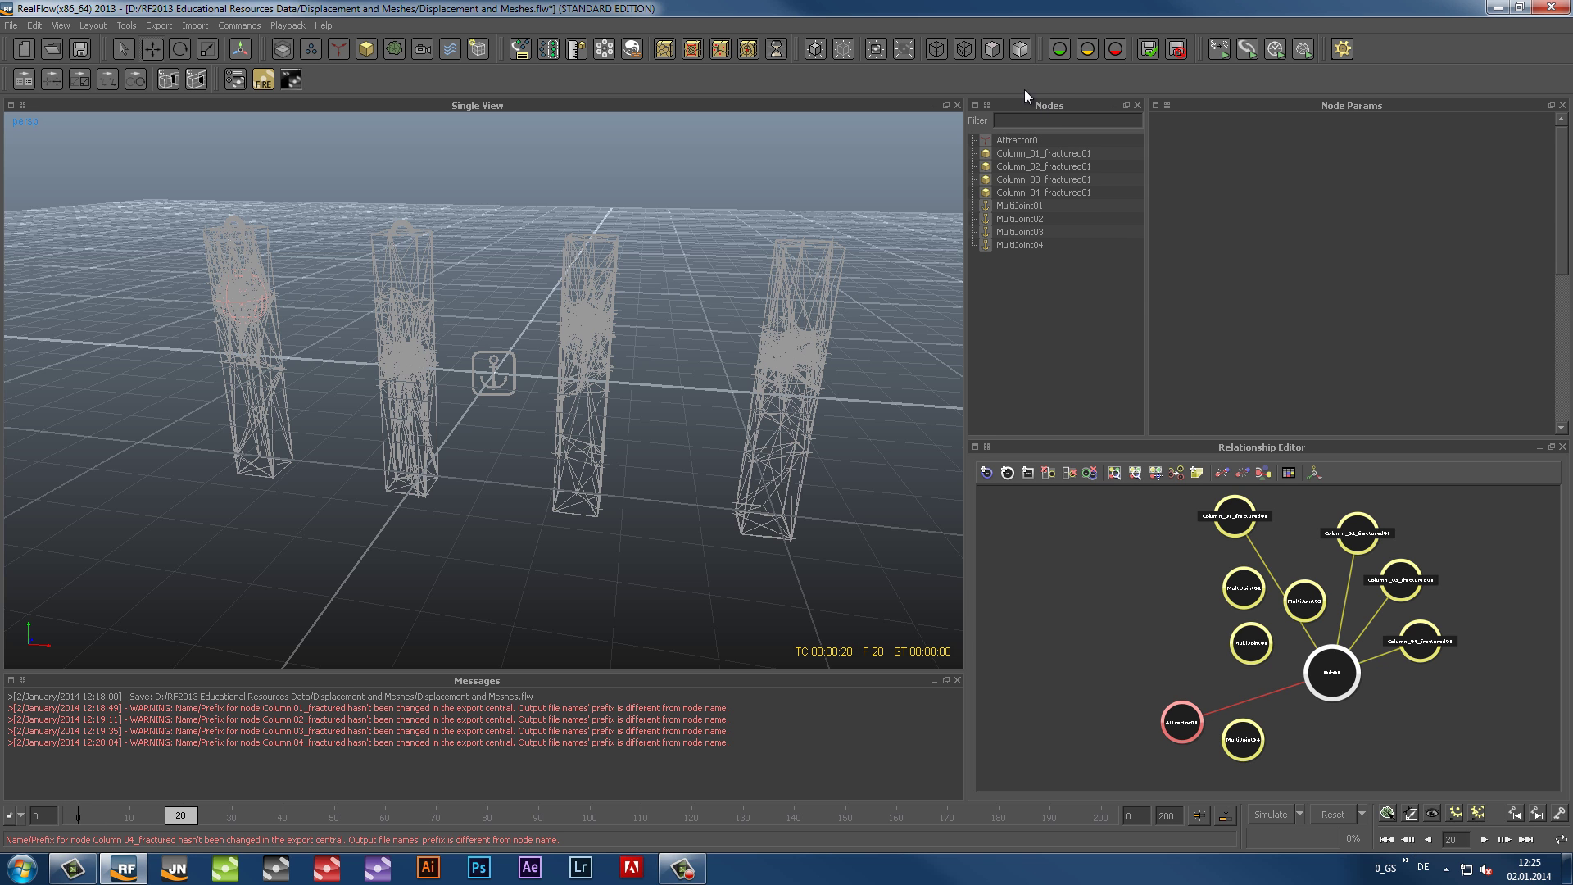
{"action": "left_click", "coordinate": [1024, 140]}
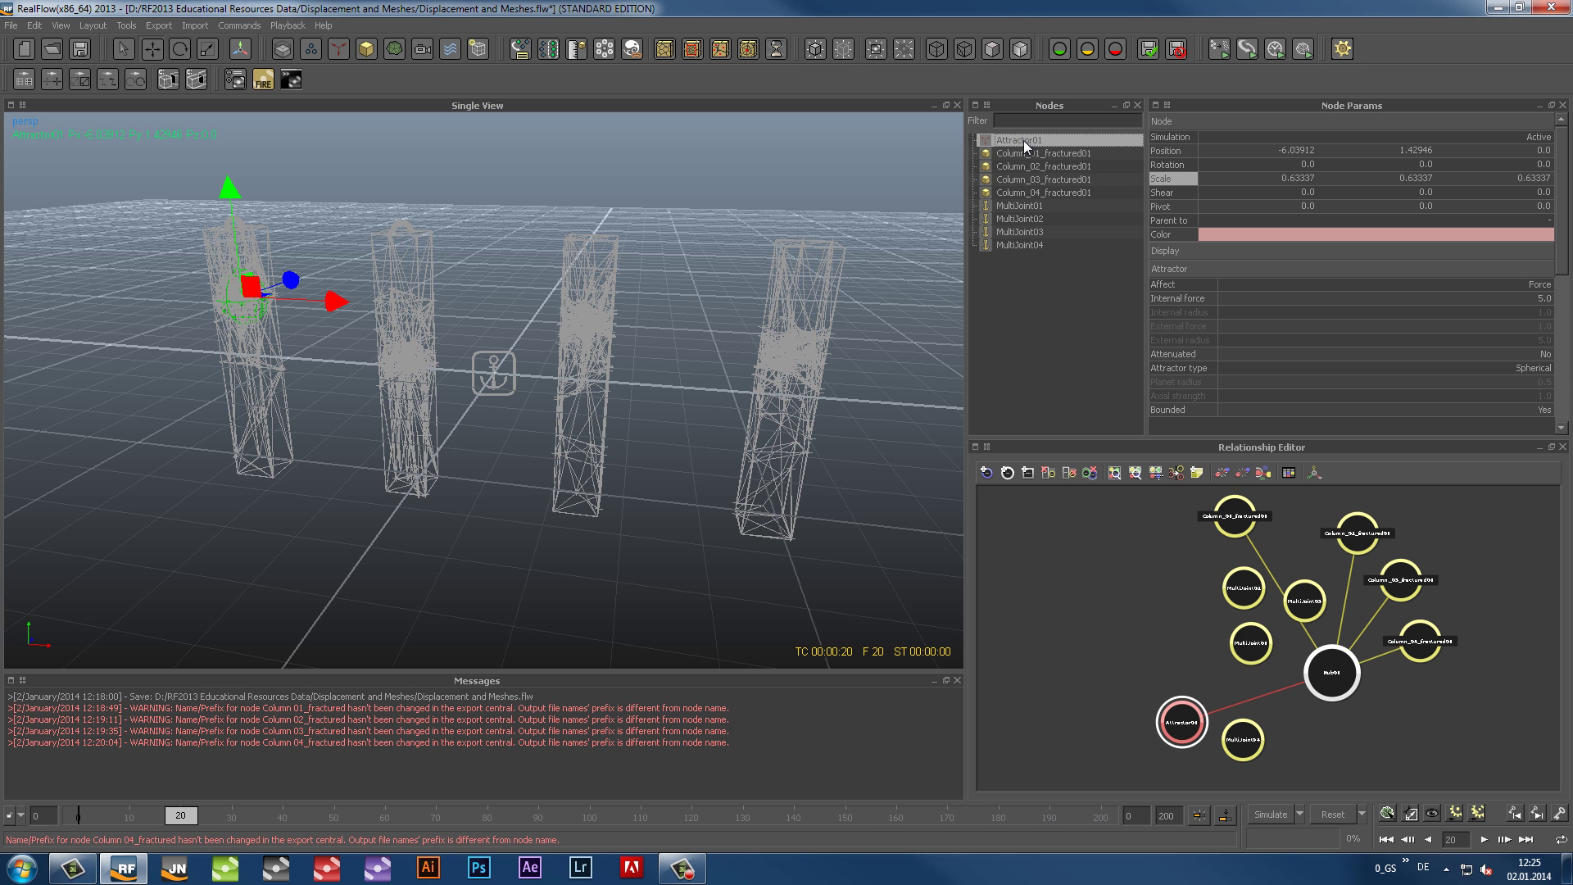
{"action": "left_click", "coordinate": [1201, 124]}
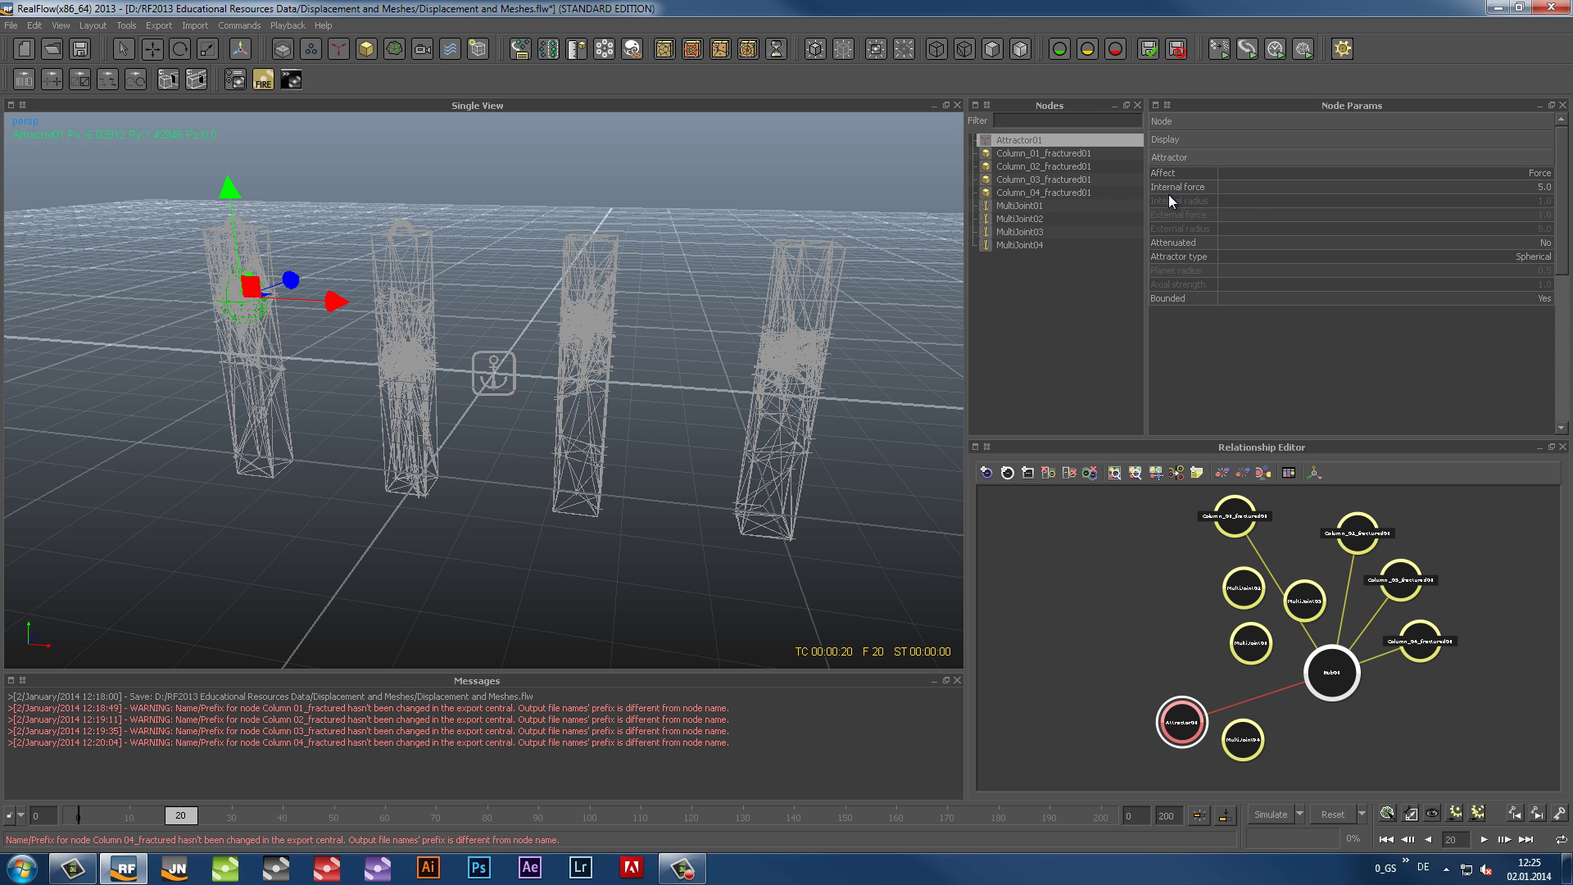
{"action": "left_click", "coordinate": [1456, 188]}
{"action": "type", "text": "0"}
{"action": "key", "text": "Return"}
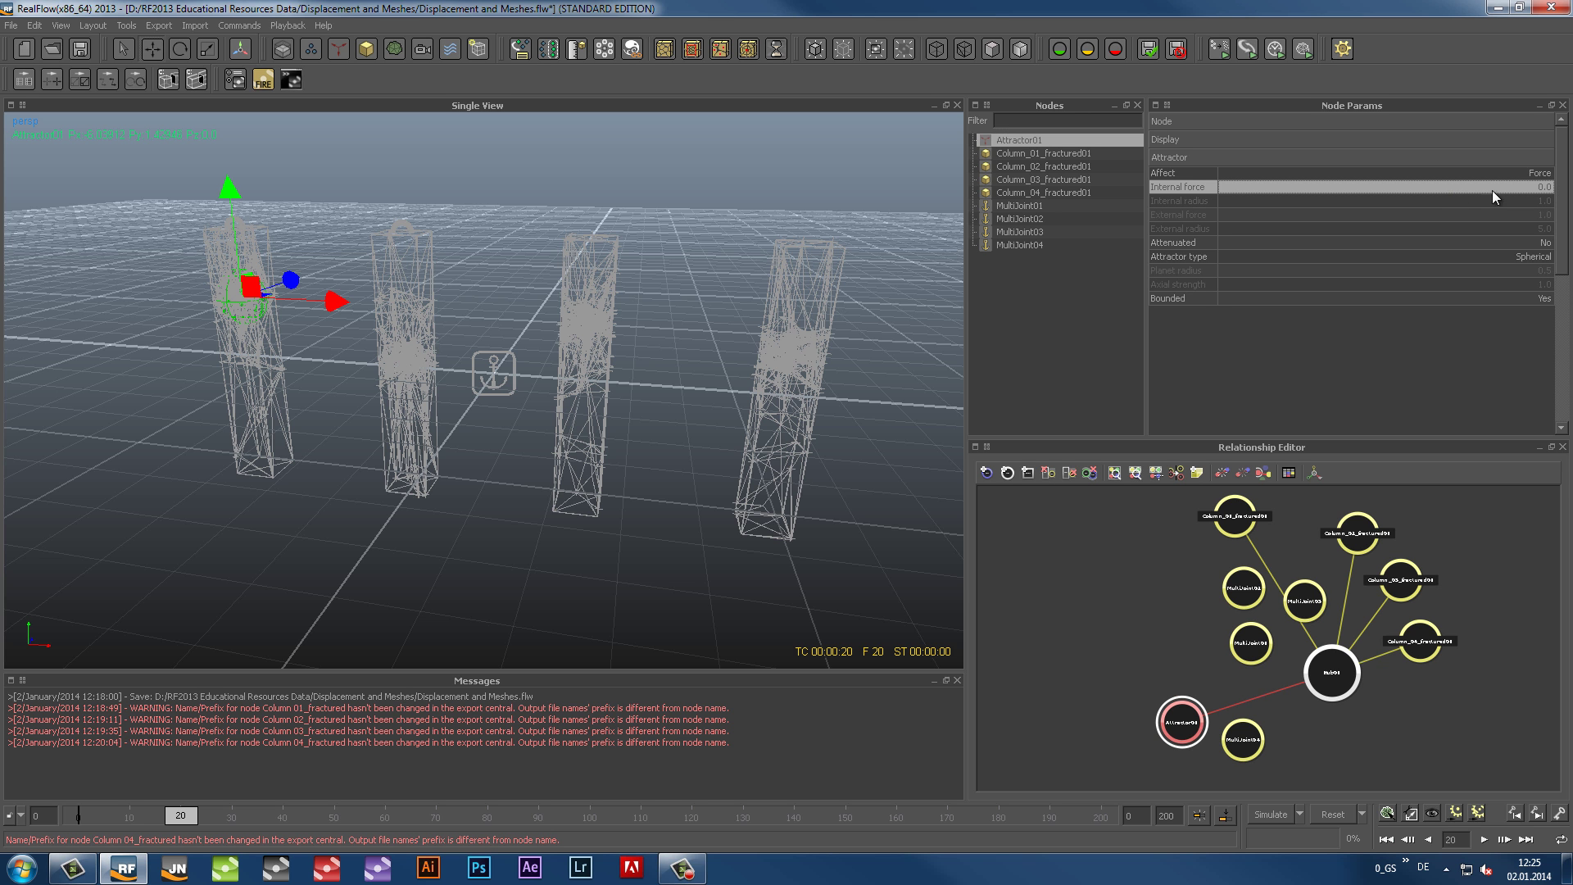
{"action": "right_click", "coordinate": [1538, 195]}
{"action": "left_click", "coordinate": [1537, 244]}
Advance to frame 21 and key the attractor's internal force at -42000
{"action": "left_click", "coordinate": [1428, 840]}
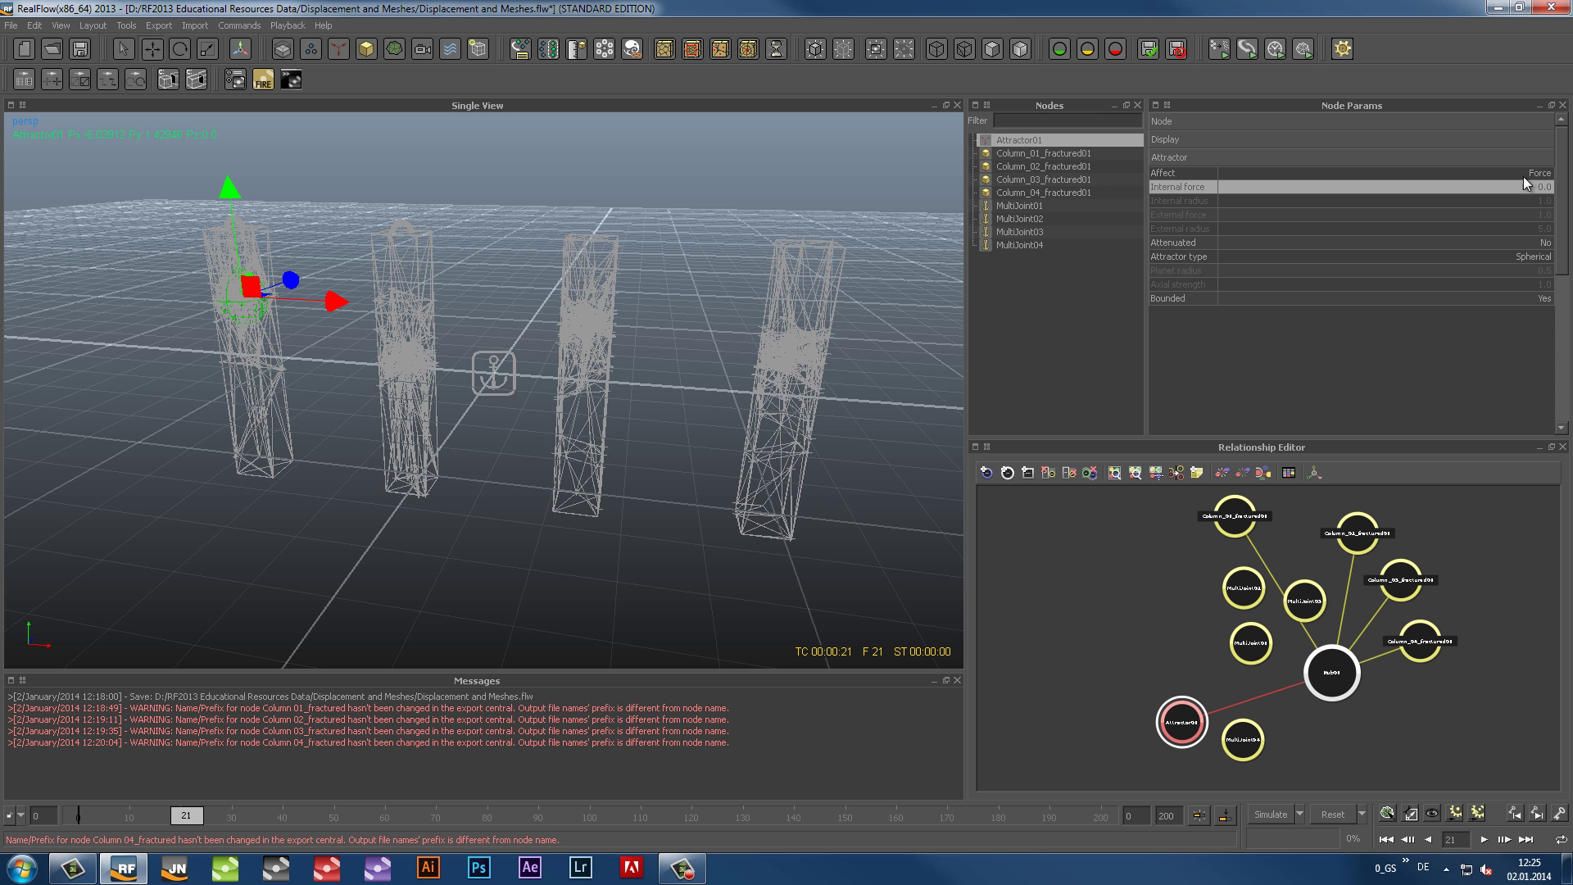
{"action": "double_click", "coordinate": [1459, 186]}
{"action": "type", "text": "-42000"}
{"action": "key", "text": "Return"}
Key the attractor's internal force at 0 on frame 22 and check the animation curve
{"action": "type", "text": "22"}
{"action": "key", "text": "Return"}
{"action": "left_click", "coordinate": [1516, 186]}
{"action": "type", "text": "0"}
{"action": "key", "text": "Return"}
{"action": "right_click", "coordinate": [1480, 191]}
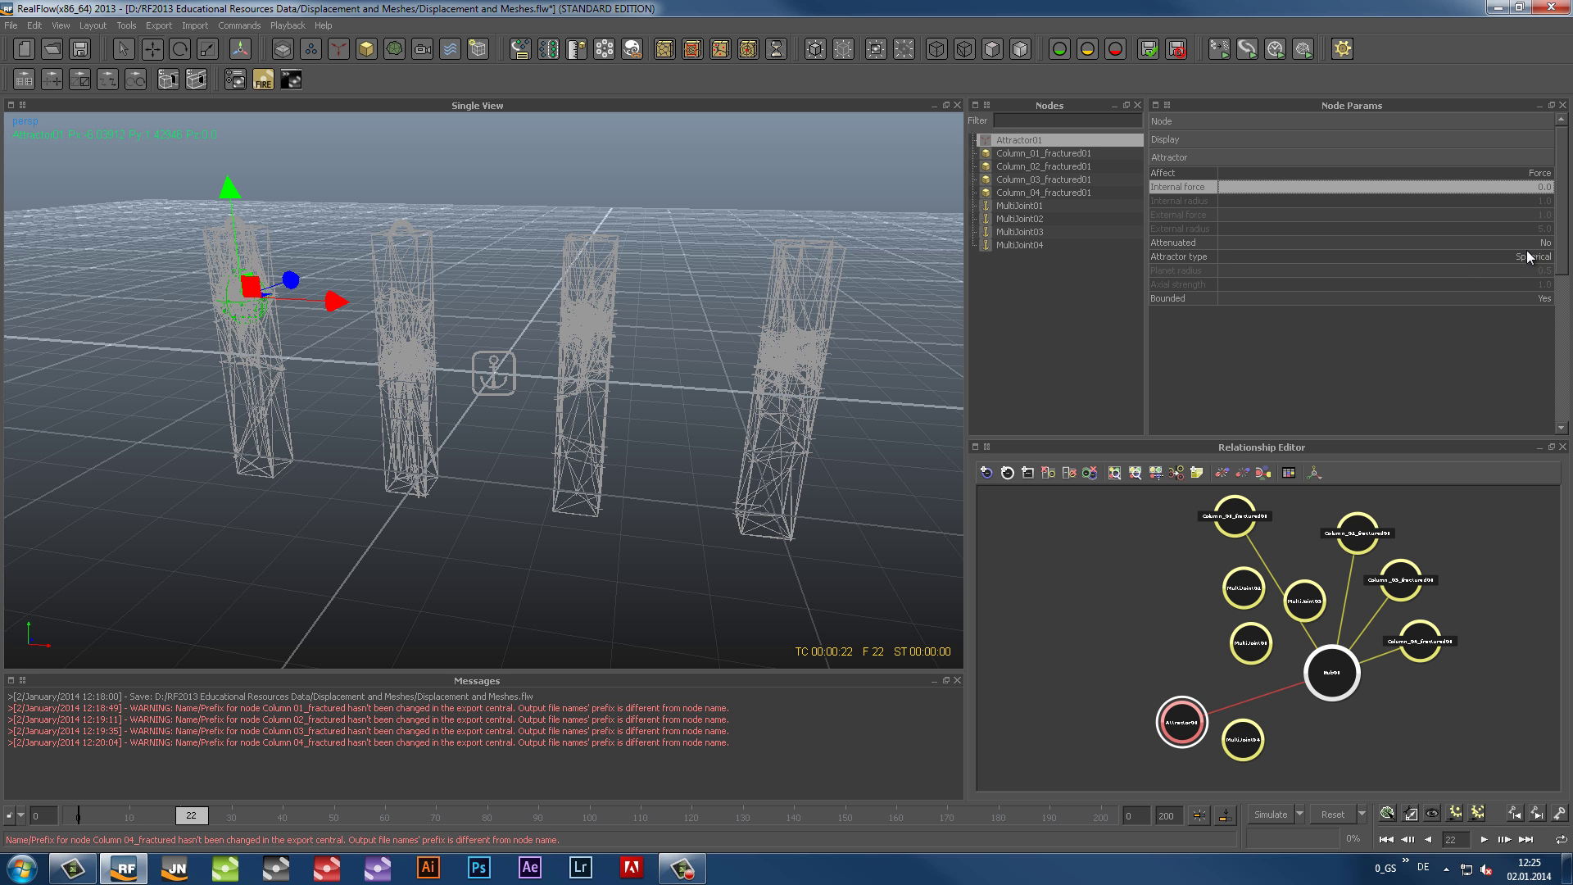
{"action": "right_click", "coordinate": [1540, 185]}
{"action": "left_click", "coordinate": [1526, 193]}
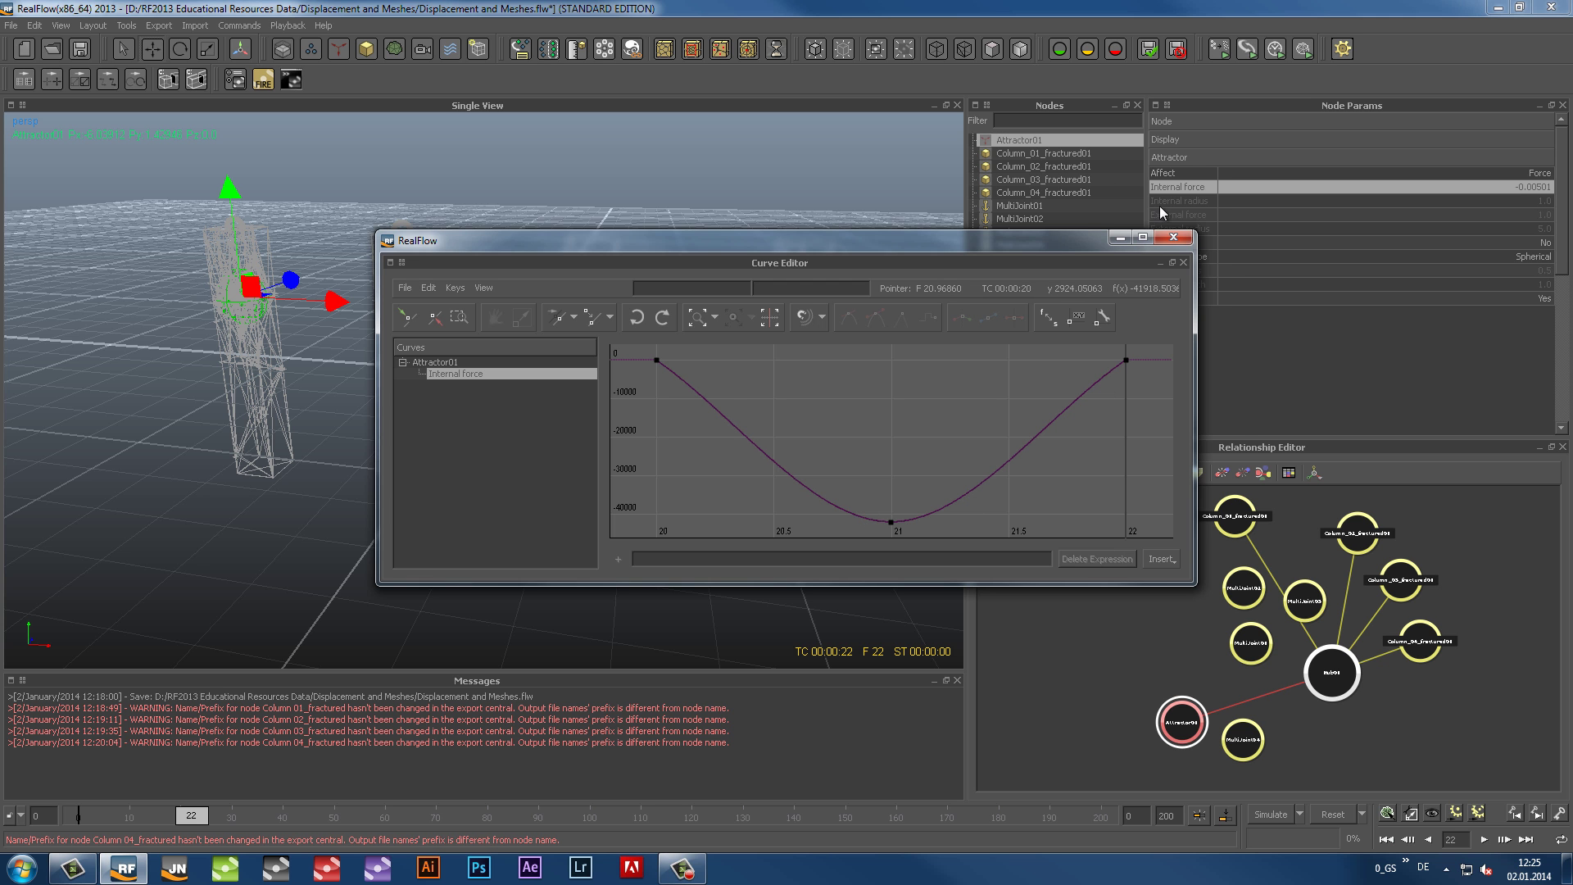
{"action": "left_click", "coordinate": [1173, 237]}
Duplicate the attractor, move the copy to the middle of the second column's fractured area and rescale it
{"action": "key", "text": "ctrl+d"}
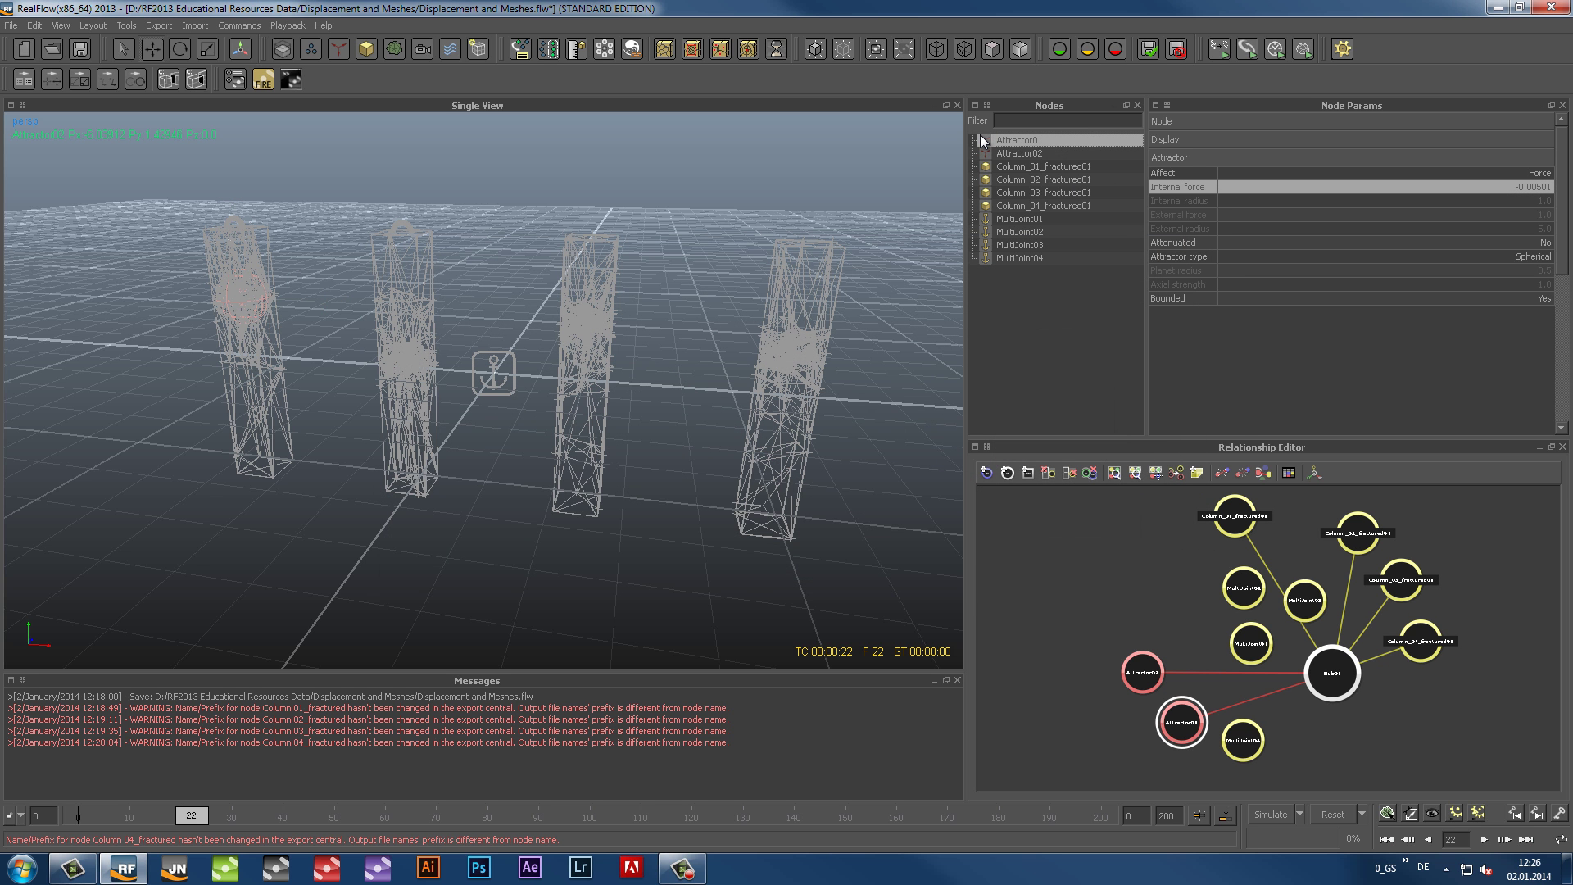
{"action": "left_click", "coordinate": [1015, 154]}
{"action": "left_click_drag", "start_coordinate": [336, 300], "coordinate": [491, 310]}
{"action": "left_click_drag", "start_coordinate": [397, 211], "coordinate": [397, 264]}
{"action": "key", "text": "r"}
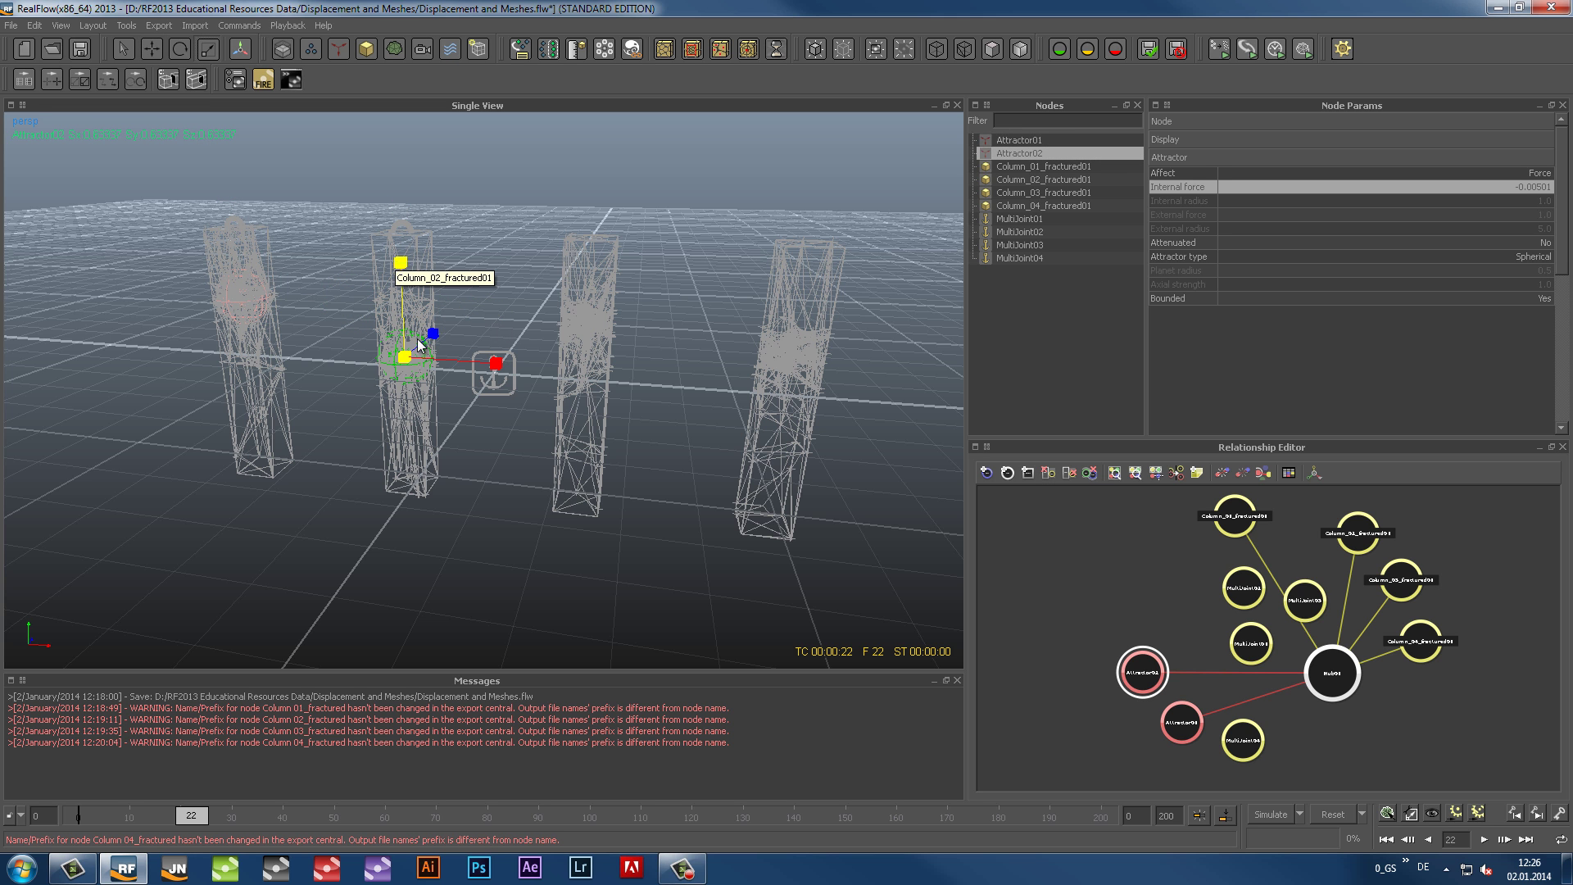
{"action": "left_click_drag", "start_coordinate": [405, 363], "coordinate": [396, 363]}
Open the second attractor's internal force curve and move its last key to frame 33
{"action": "right_click", "coordinate": [1534, 192]}
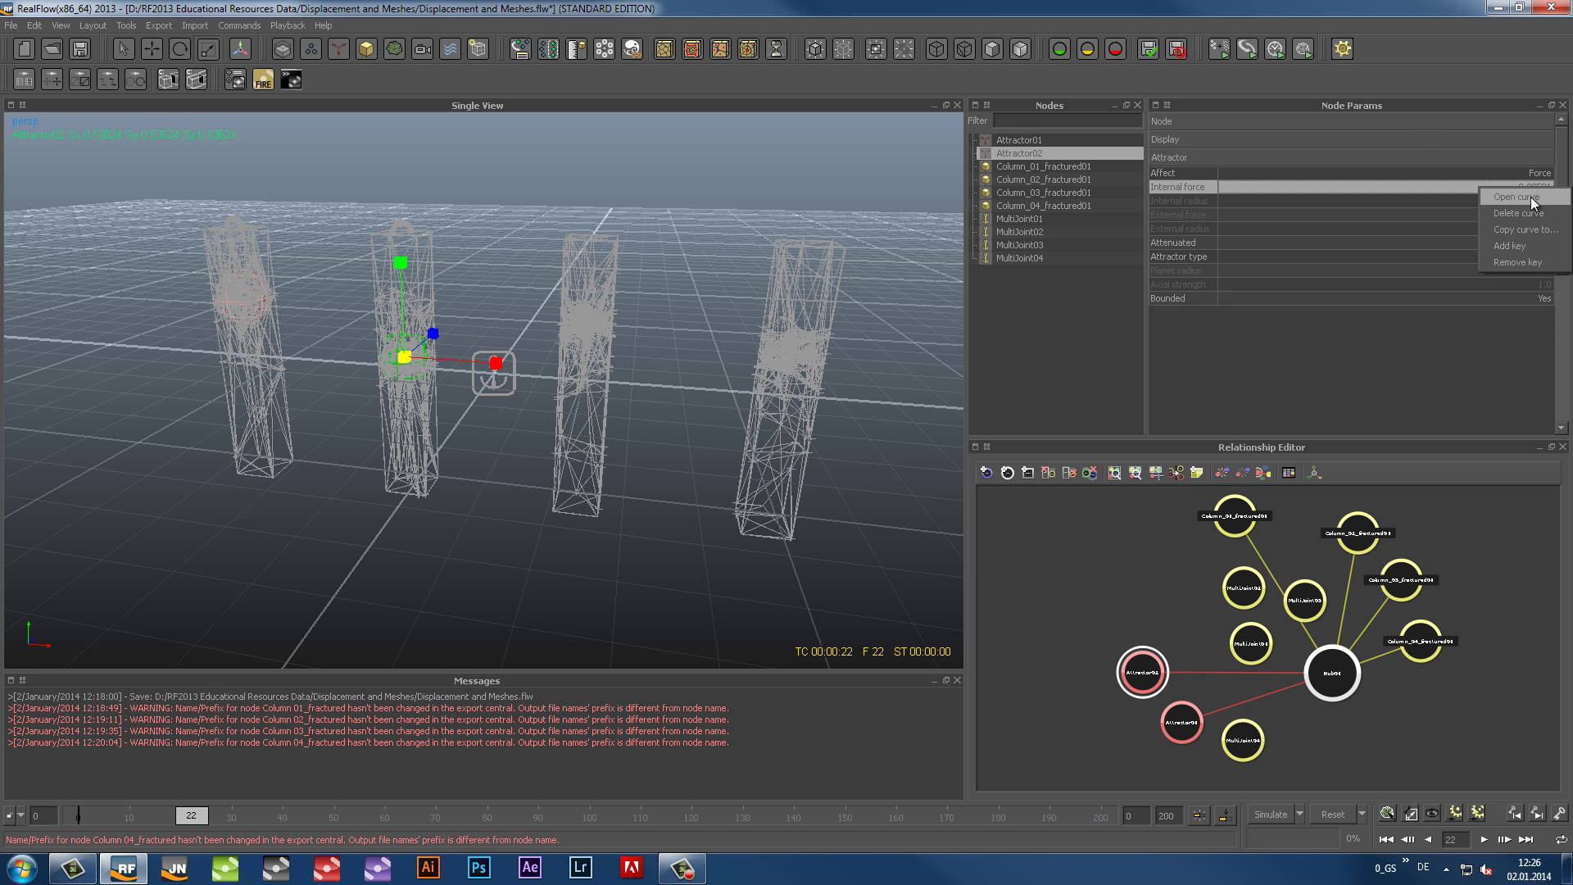
{"action": "left_click", "coordinate": [1528, 201]}
{"action": "left_click", "coordinate": [1126, 360]}
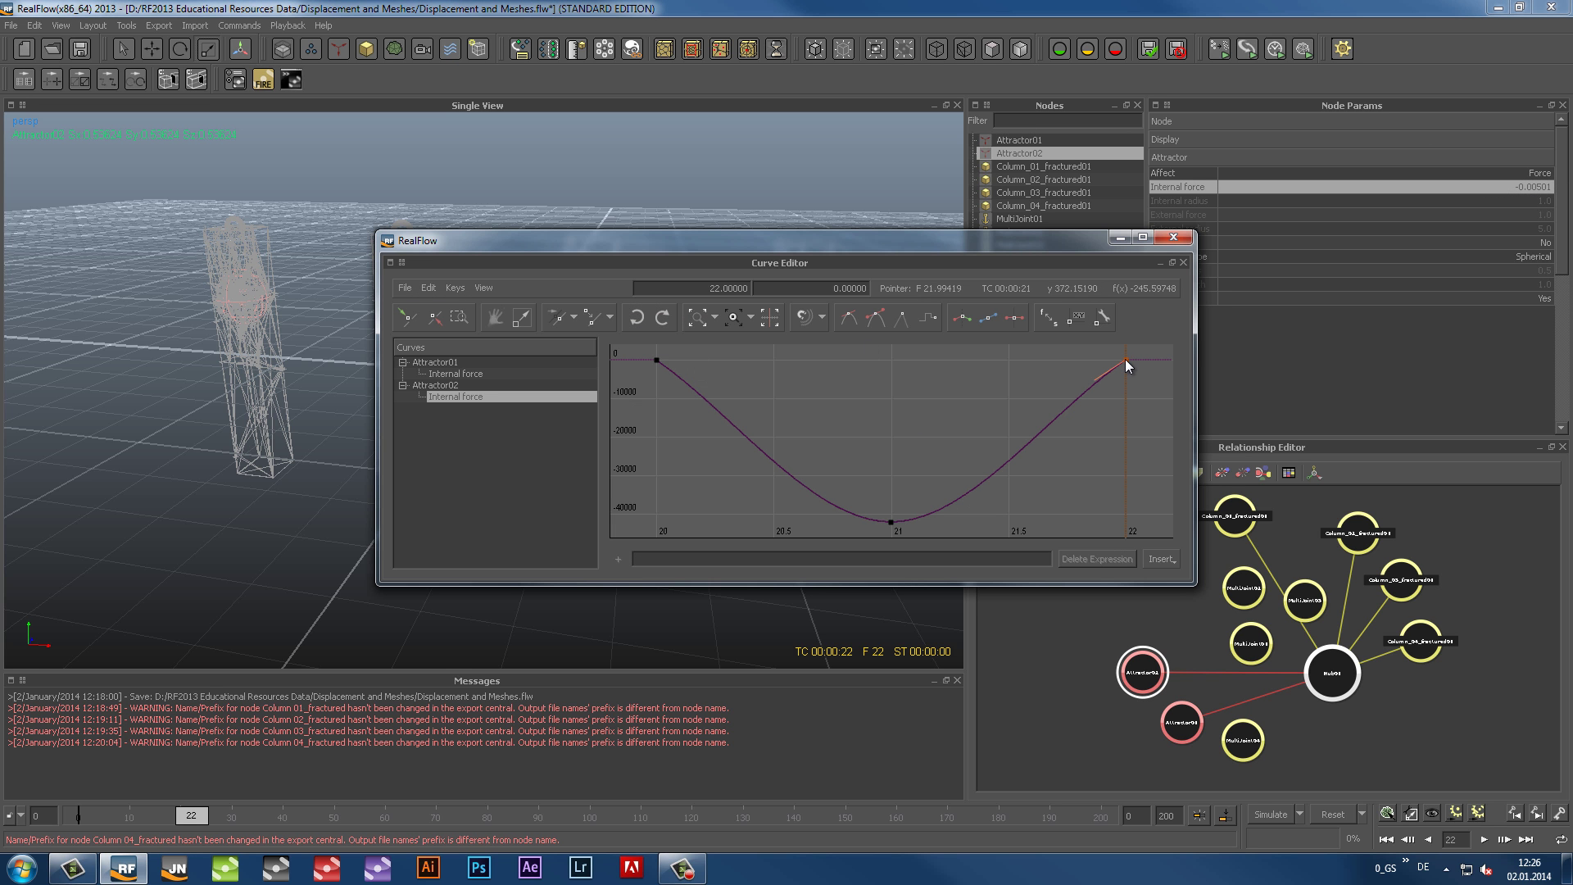
{"action": "double_click", "coordinate": [720, 289]}
{"action": "type", "text": "33"}
{"action": "key", "text": "Return"}
Move the middle key of the internal force curve to frame 32 and the first key to frame 31
{"action": "left_click", "coordinate": [890, 521]}
{"action": "type", "text": "30"}
{"action": "key", "text": "Return"}
{"action": "left_click", "coordinate": [657, 360]}
{"action": "double_click", "coordinate": [718, 288]}
{"action": "type", "text": "31"}
{"action": "key", "text": "Return"}
{"action": "left_click", "coordinate": [697, 317]}
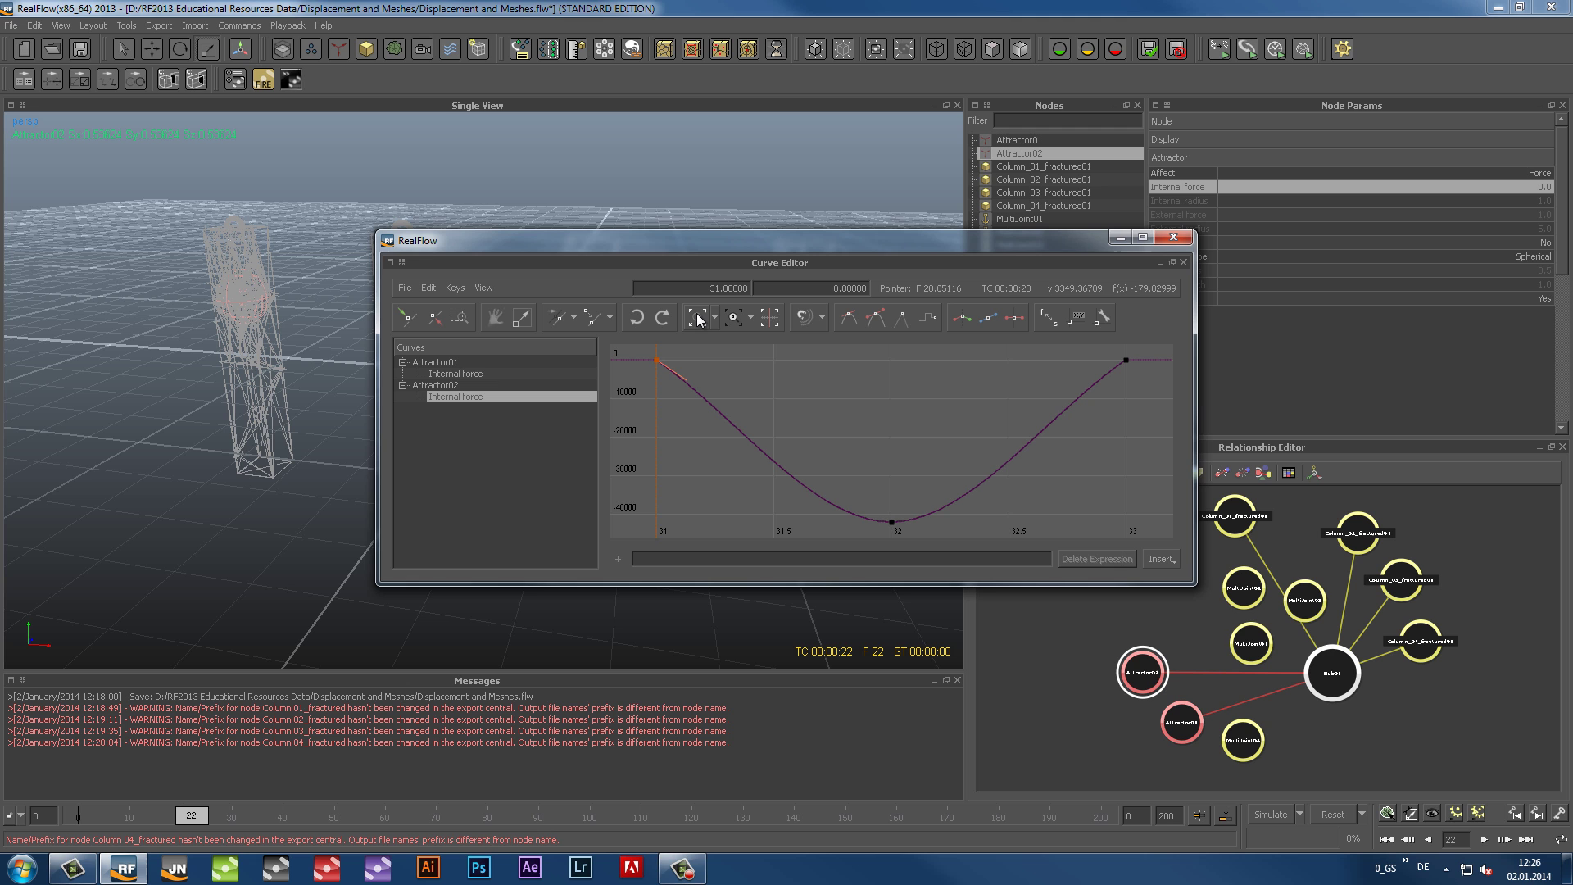
Set the value of the second attractor's middle internal force key to -51000
{"action": "left_click", "coordinate": [892, 521]}
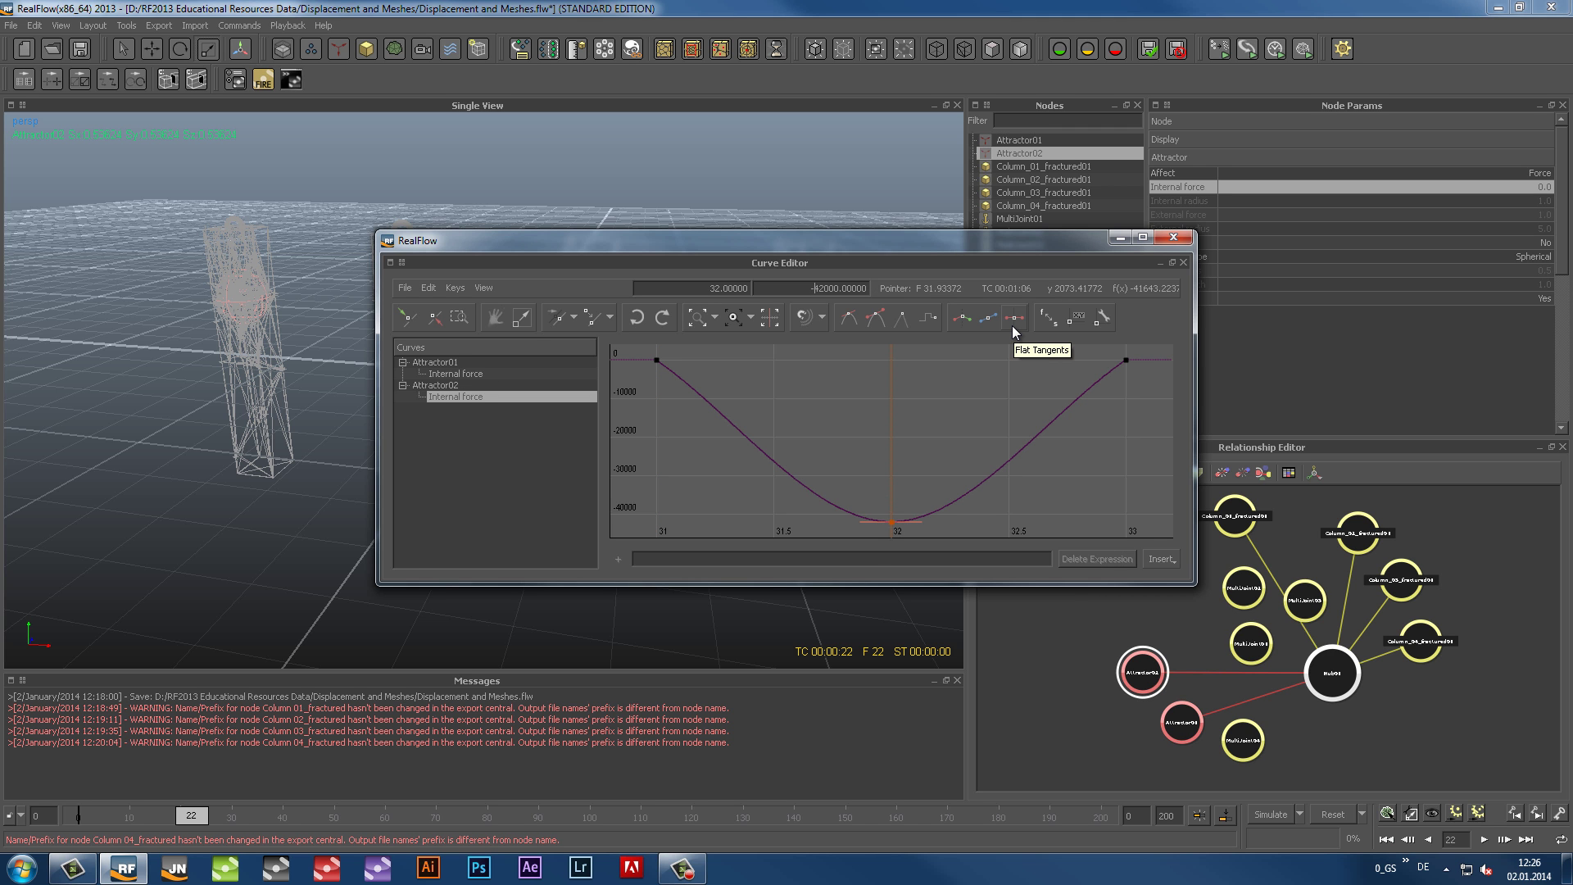
{"action": "key", "text": "Return"}
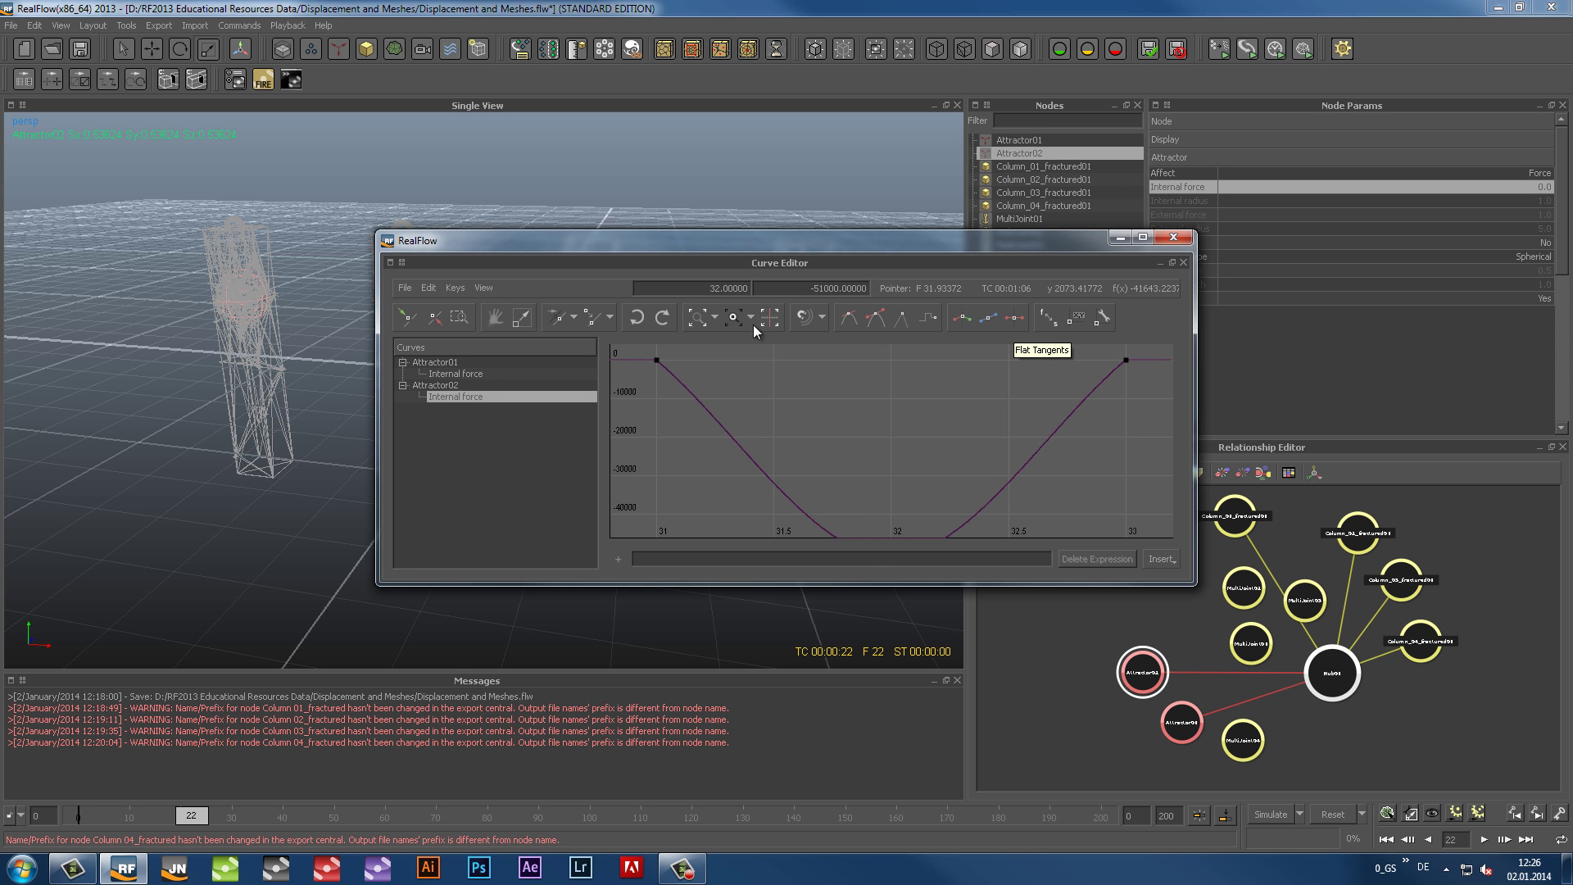
{"action": "left_click", "coordinate": [697, 317]}
{"action": "left_click", "coordinate": [1174, 238]}
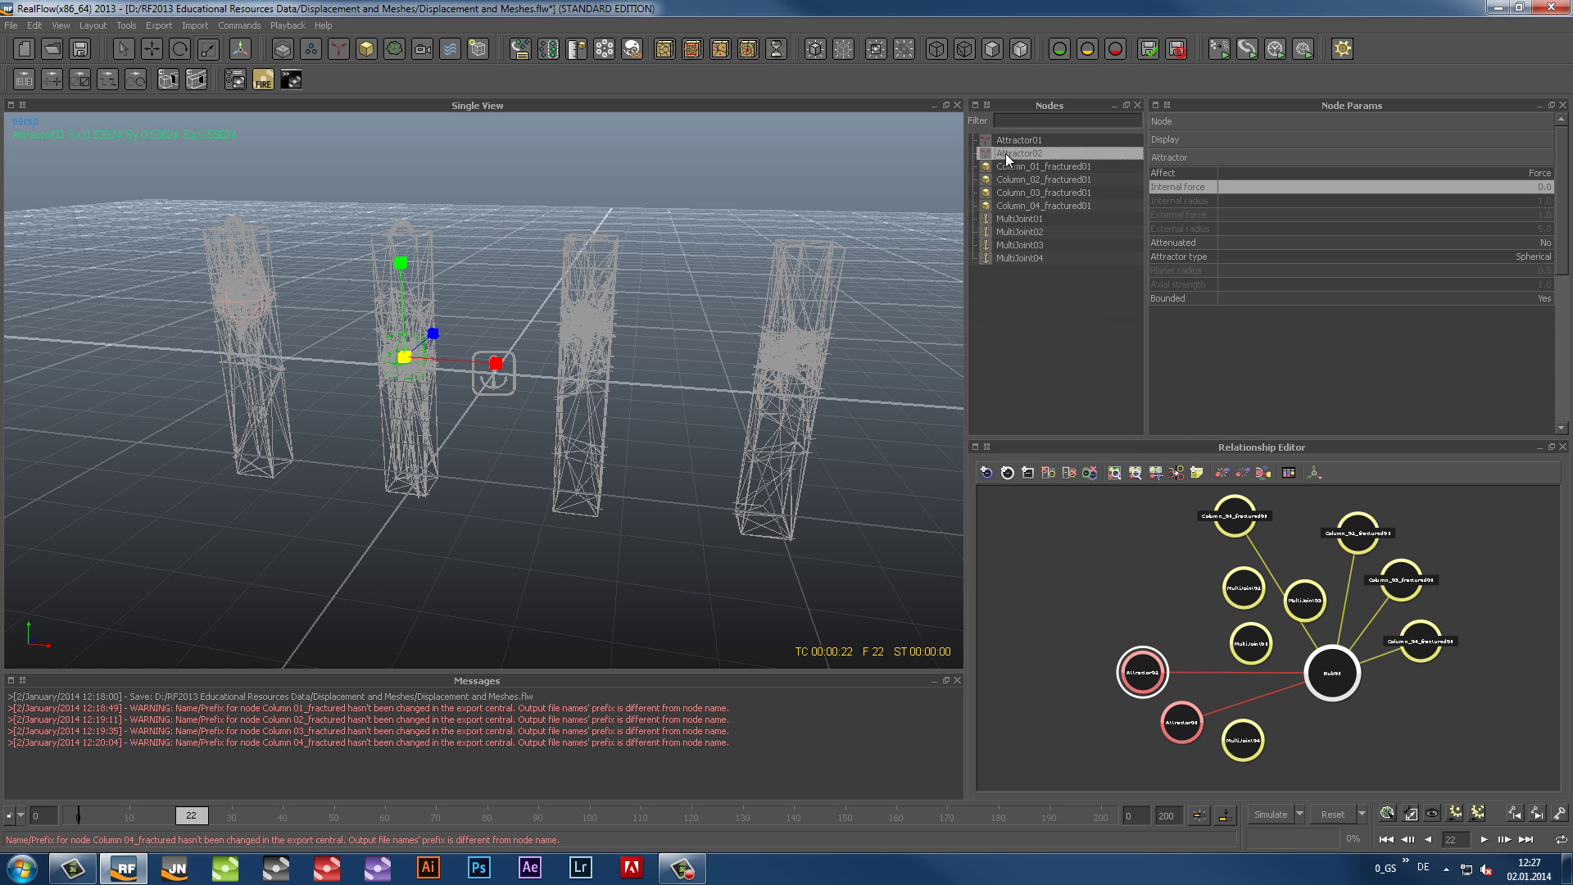
Duplicate the second attractor for the remaining two columns and finish editing their internal force curves
{"action": "key", "text": "ctrl+d"}
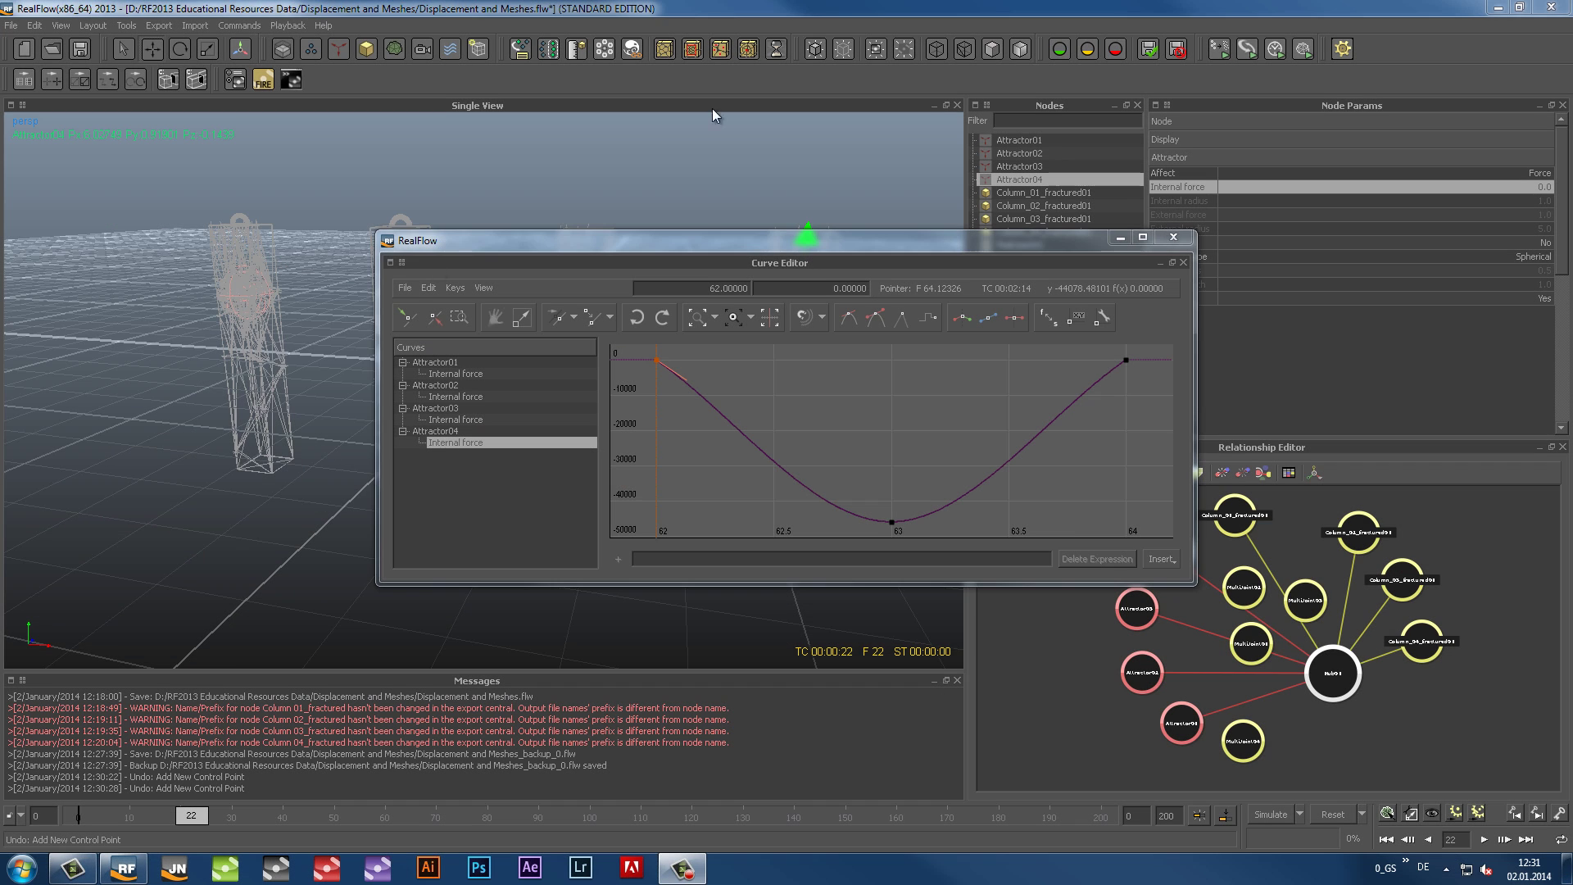
{"action": "left_click", "coordinate": [1175, 238]}
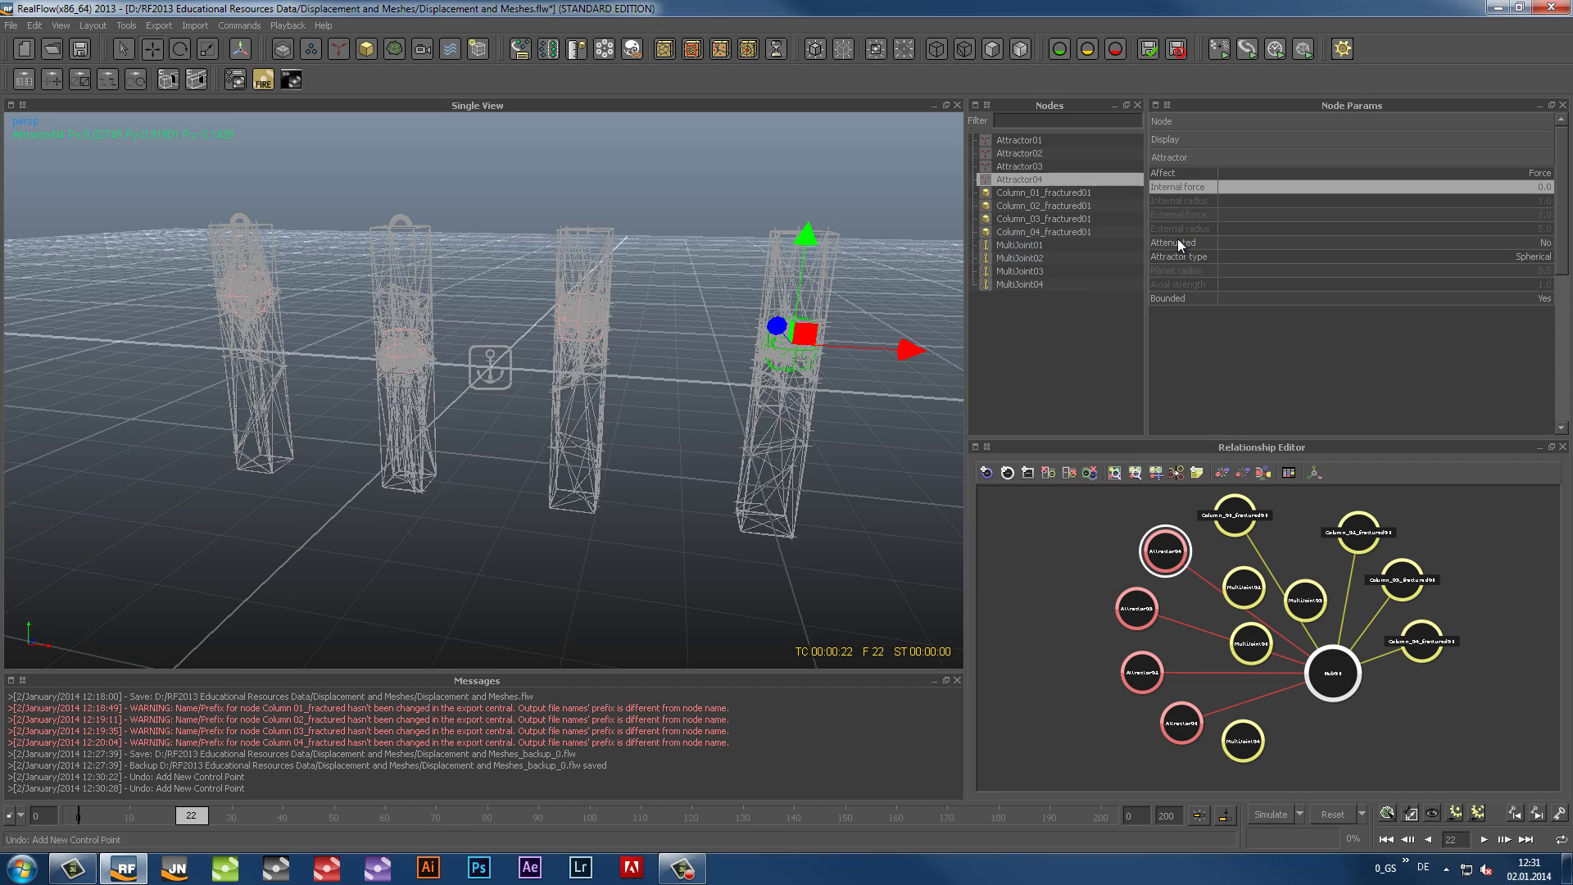
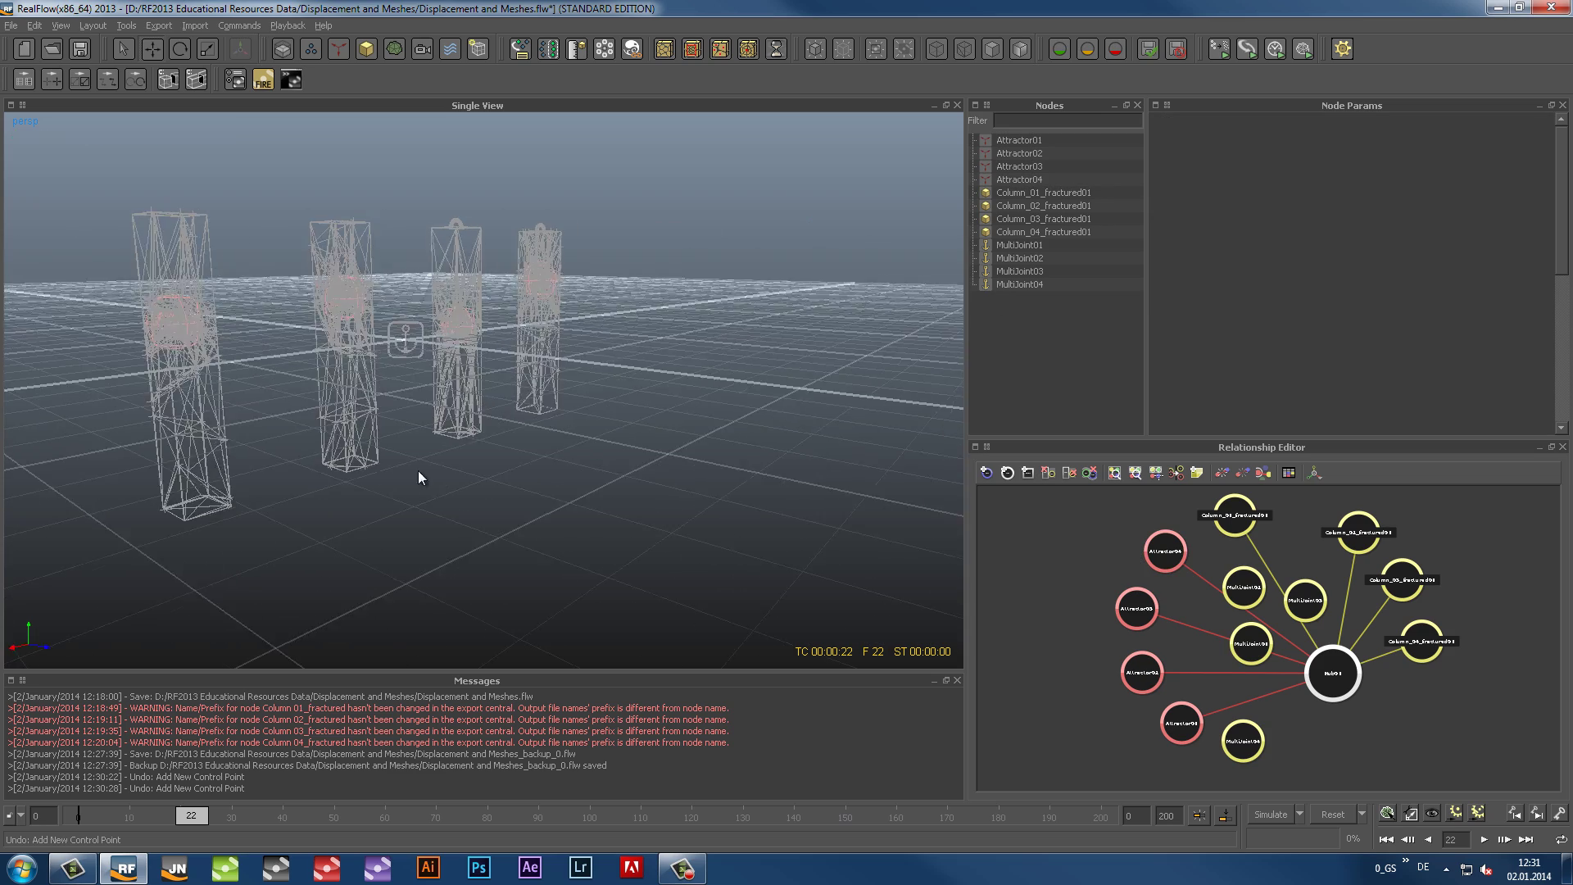
Create a cube with an open top and set its scale to 25, 10, 20 so it encloses the columns
{"action": "left_click", "coordinate": [366, 49]}
{"action": "left_click", "coordinate": [444, 161]}
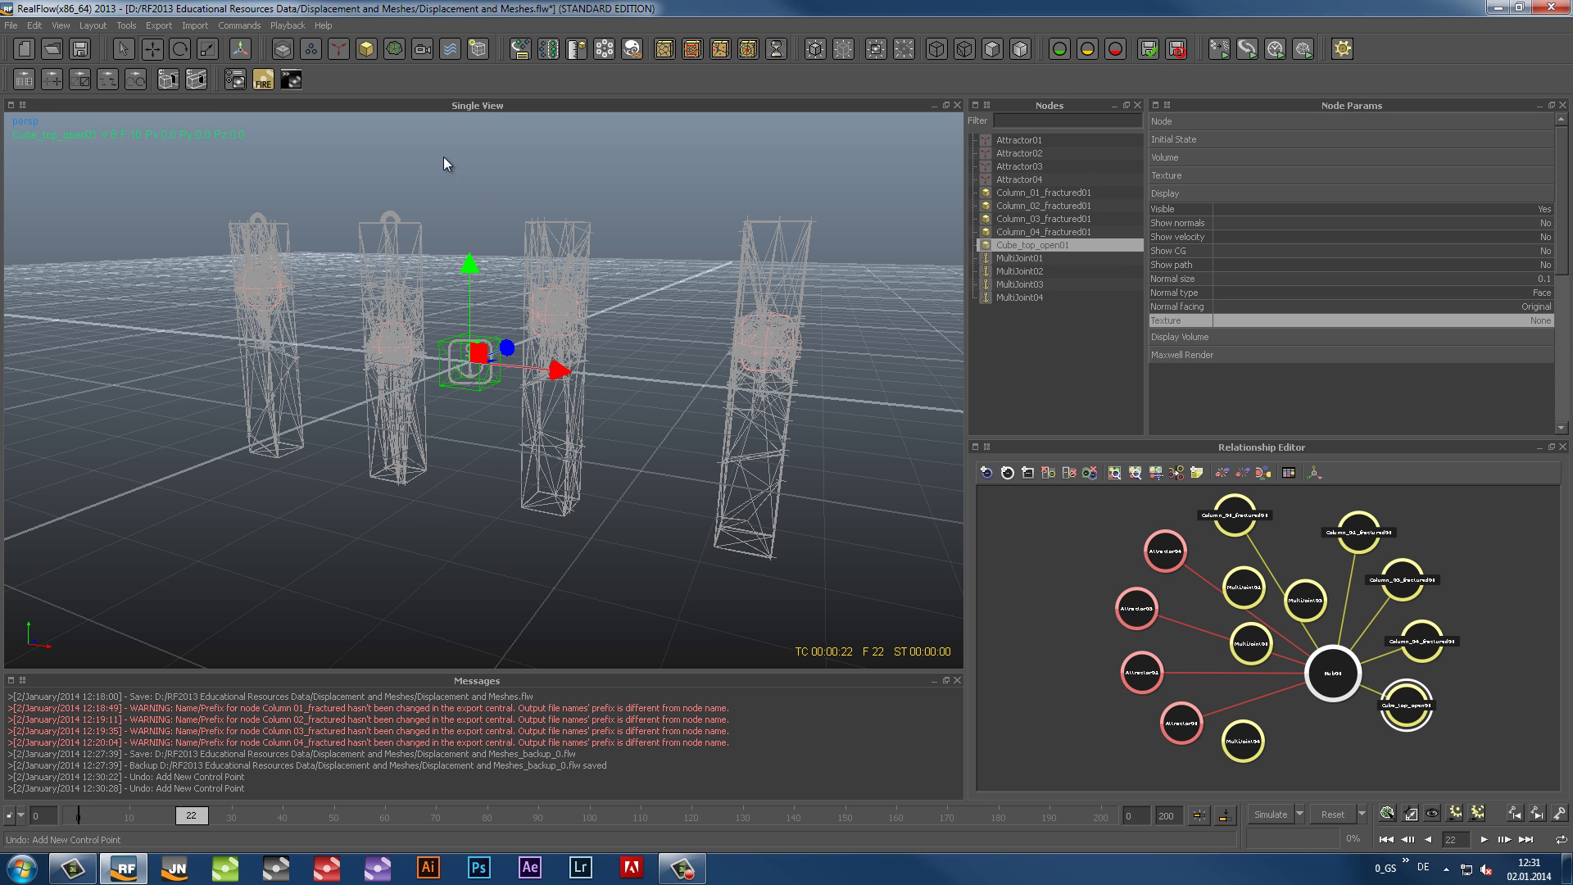
{"action": "left_click", "coordinate": [1153, 190]}
{"action": "left_click", "coordinate": [1190, 121]}
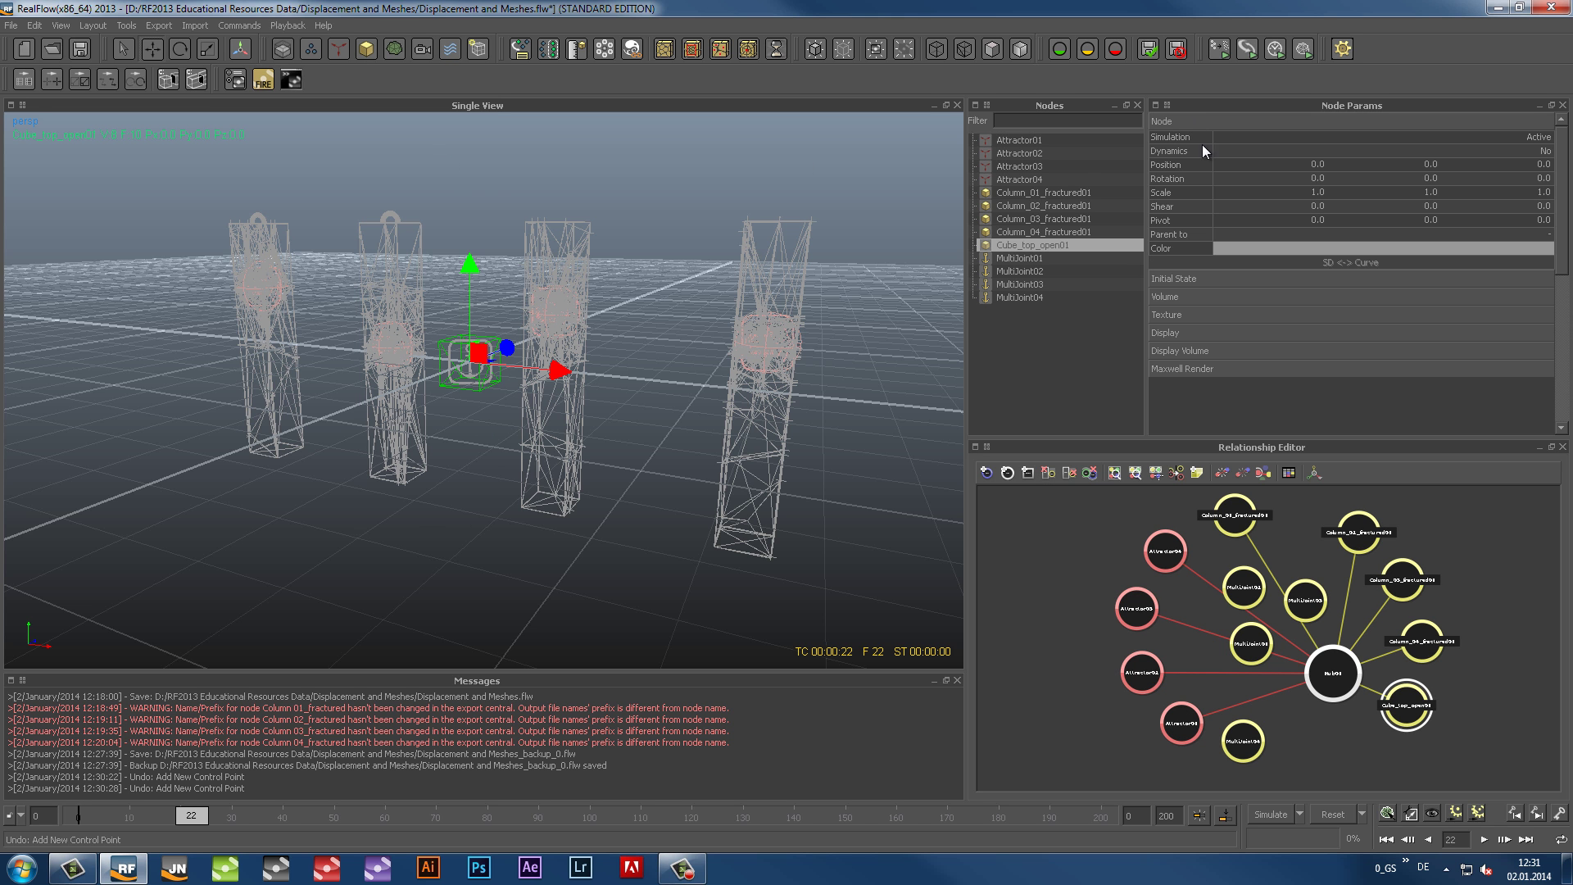
{"action": "left_click", "coordinate": [1324, 194]}
{"action": "type", "text": "25"}
{"action": "key", "text": "Tab"}
{"action": "type", "text": "10"}
{"action": "key", "text": "Tab"}
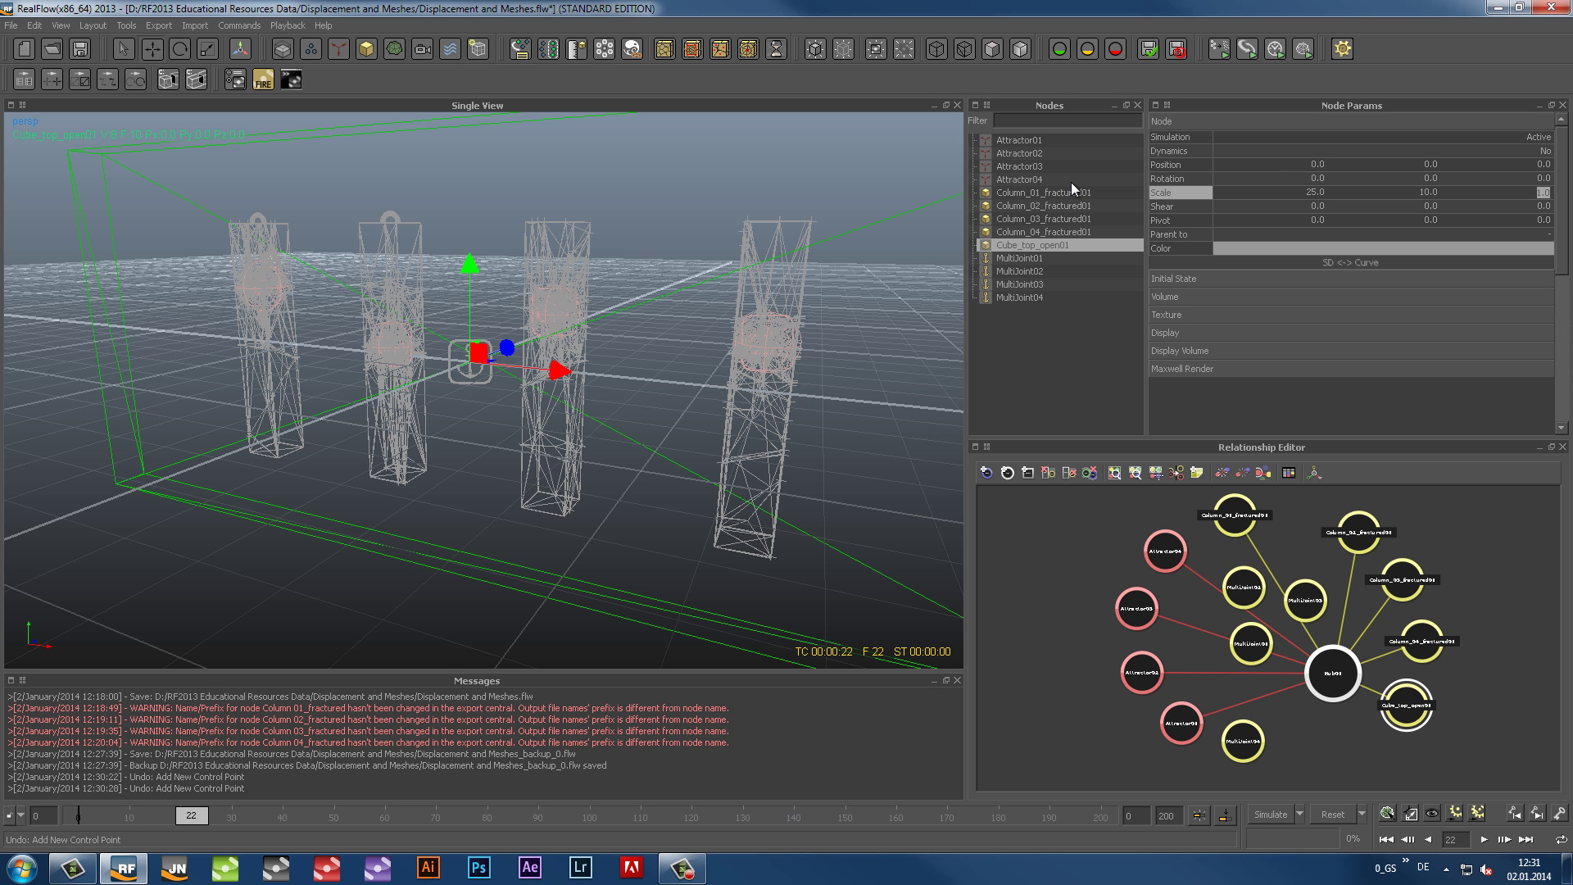
{"action": "type", "text": "20"}
{"action": "key", "text": "Return"}
{"action": "scroll", "coordinate": [725, 302], "scroll_direction": "down", "scroll_amount": 3}
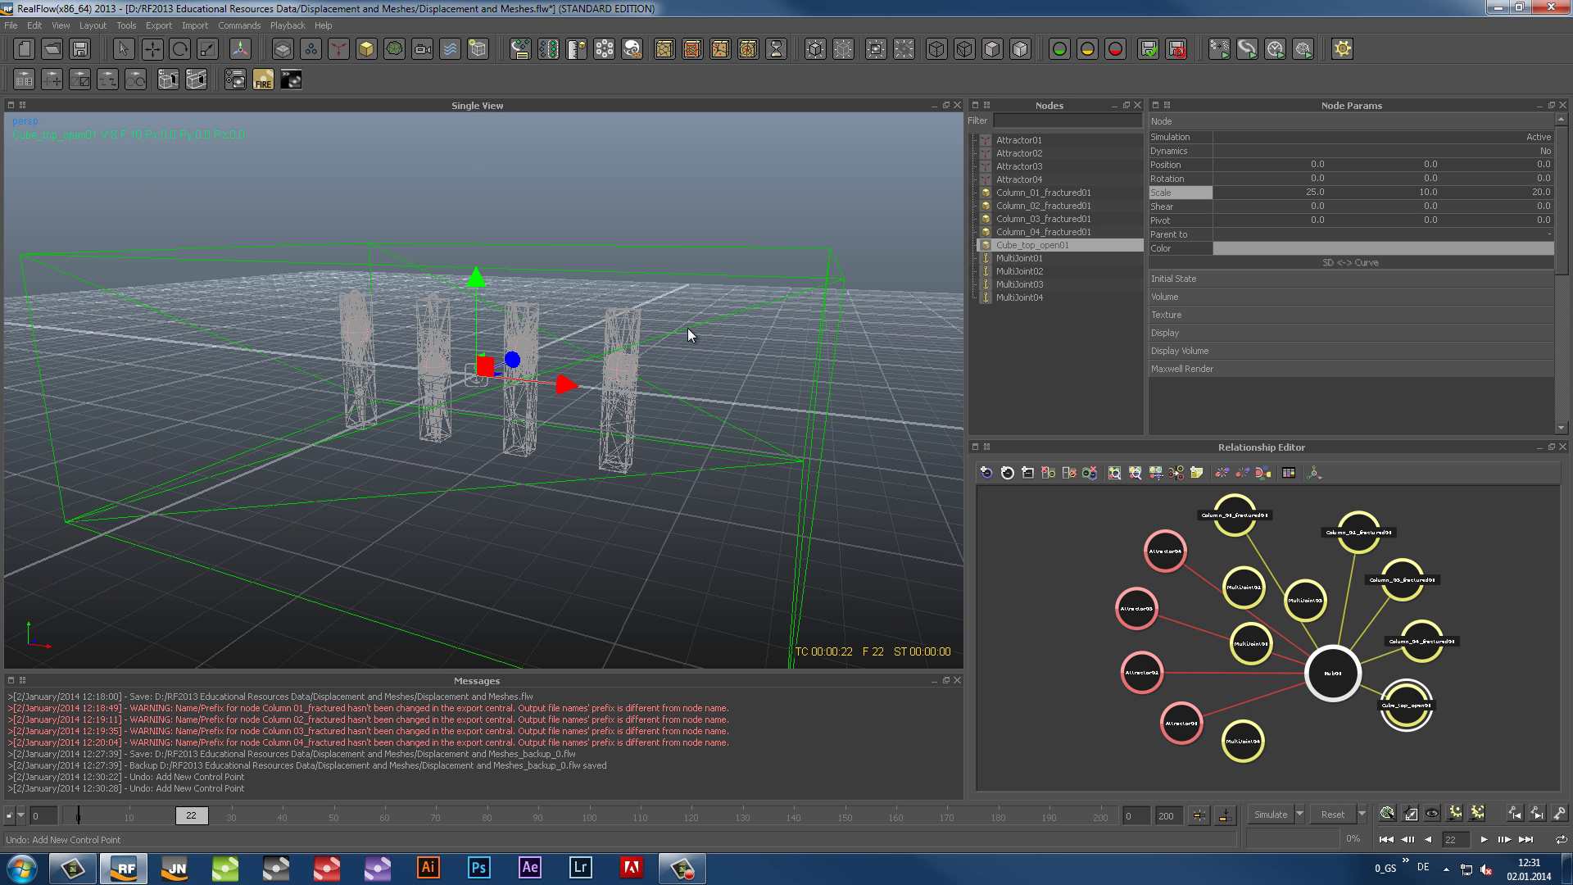
{"action": "mouse_move", "coordinate": [545, 378]}
{"action": "left_mouse_down", "text": "alt"}
{"action": "mouse_move", "coordinate": [524, 336]}
{"action": "mouse_move", "coordinate": [558, 363]}
{"action": "left_mouse_up", "text": "alt"}
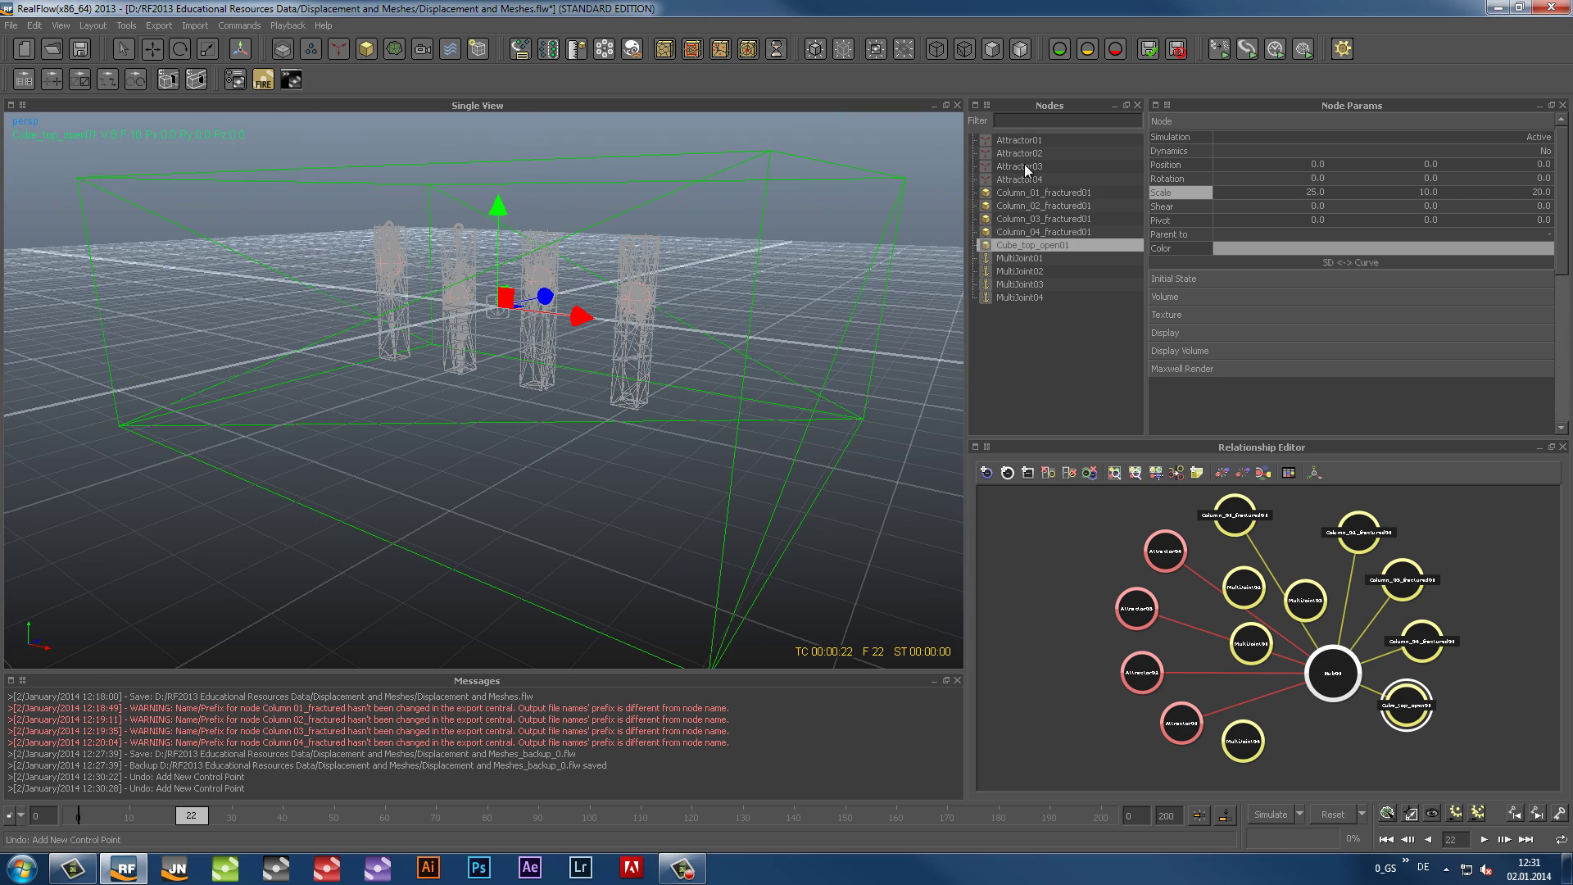
Make the open-top cube a passive rigid body and set its collision side to Inside
{"action": "left_click", "coordinate": [1546, 151]}
{"action": "left_click", "coordinate": [1546, 151]}
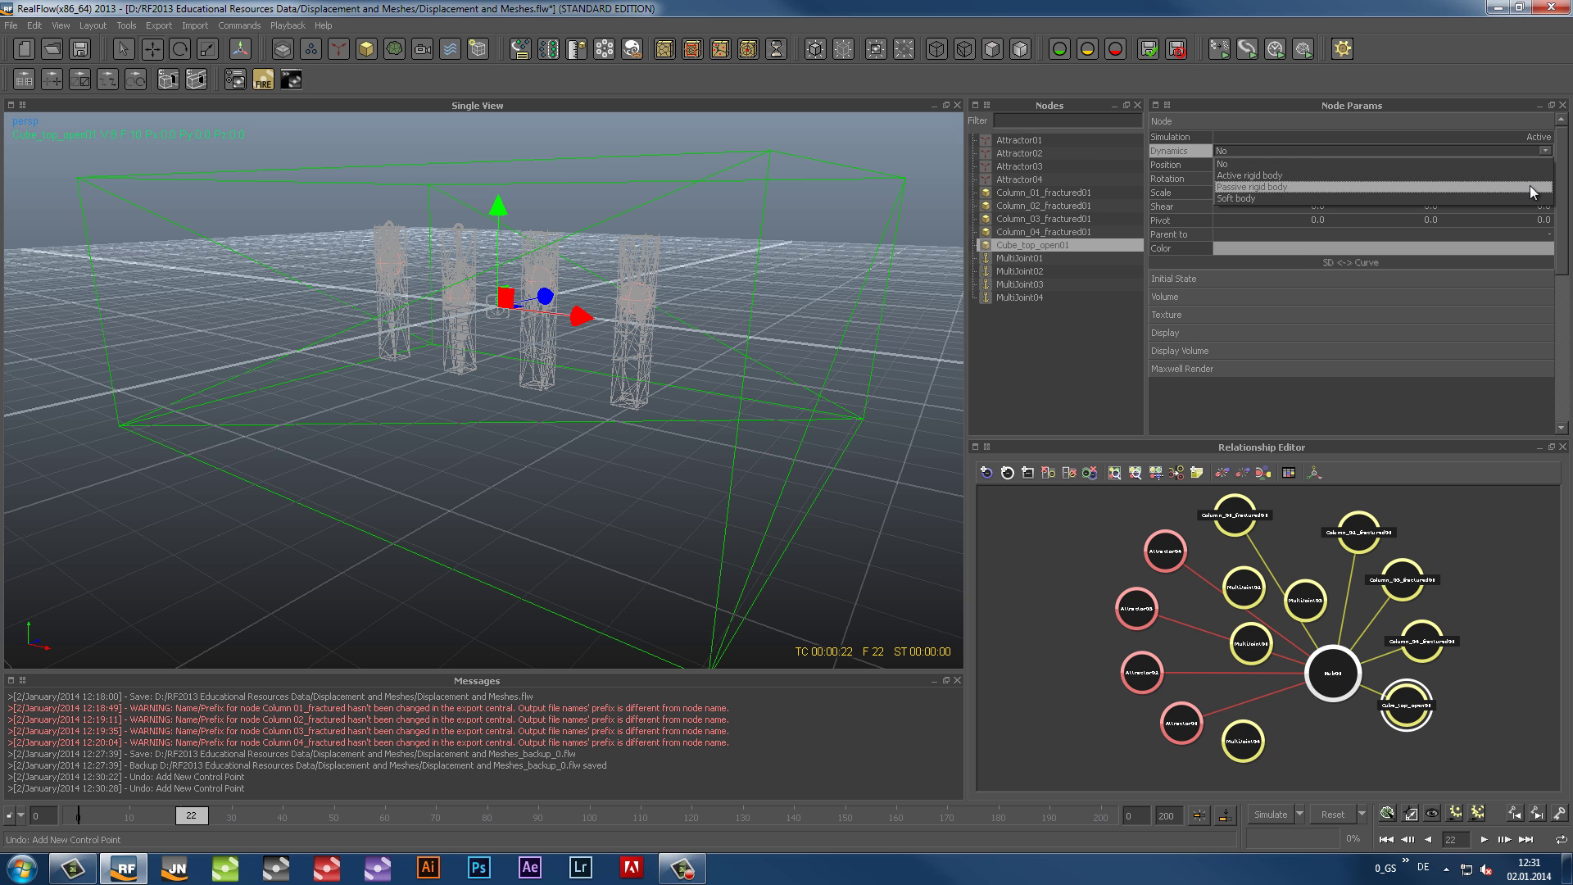
{"action": "left_click", "coordinate": [1530, 186]}
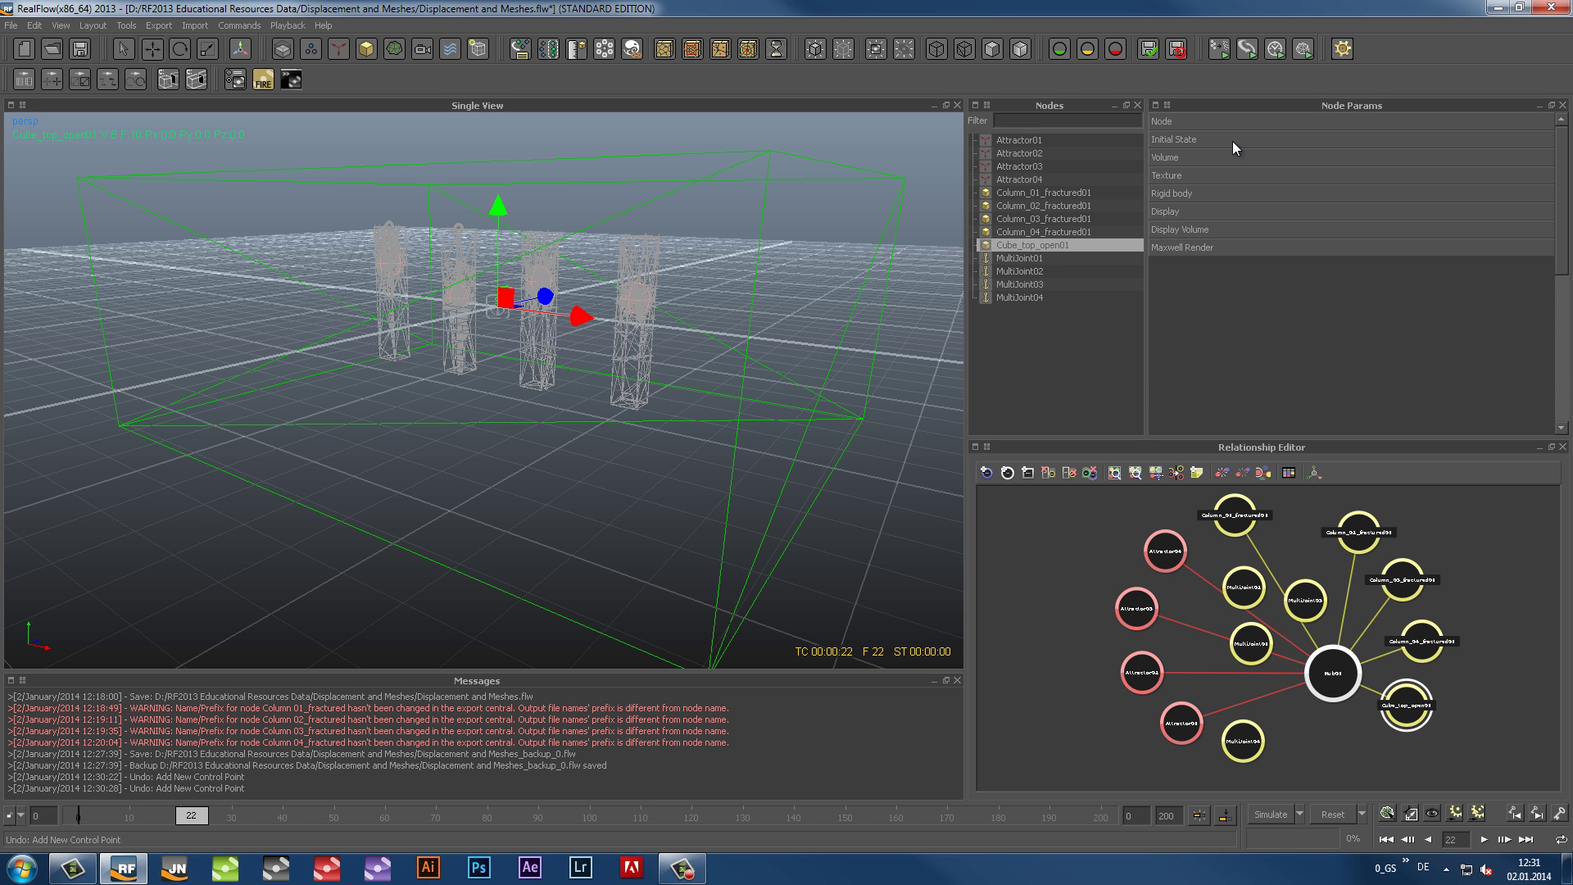
{"action": "left_click", "coordinate": [1214, 194]}
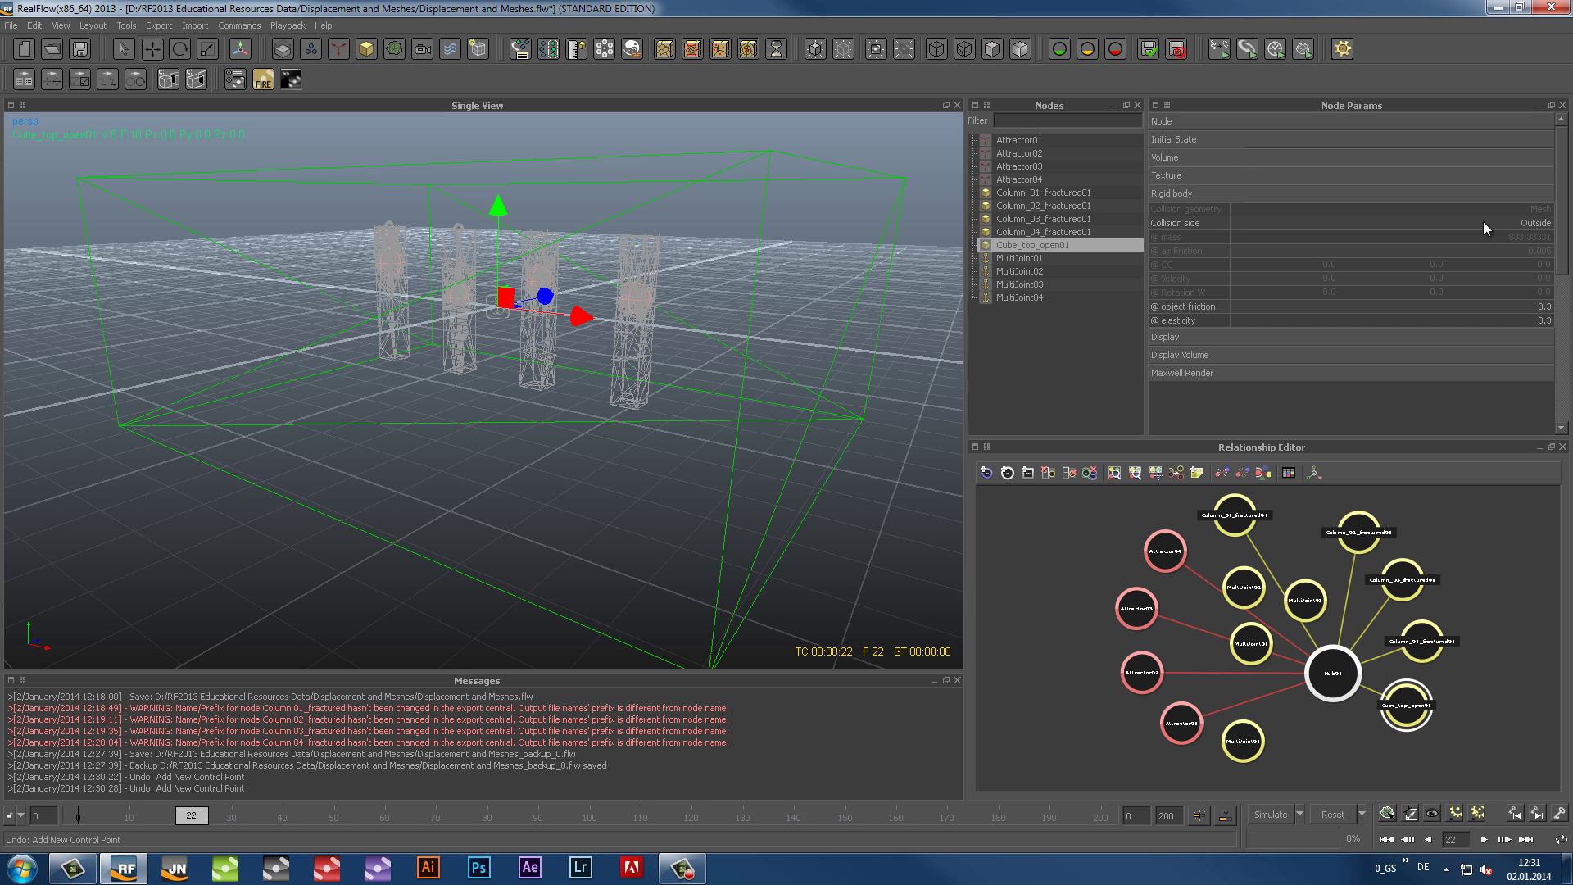
{"action": "left_click", "coordinate": [1518, 219]}
{"action": "left_click", "coordinate": [1545, 223]}
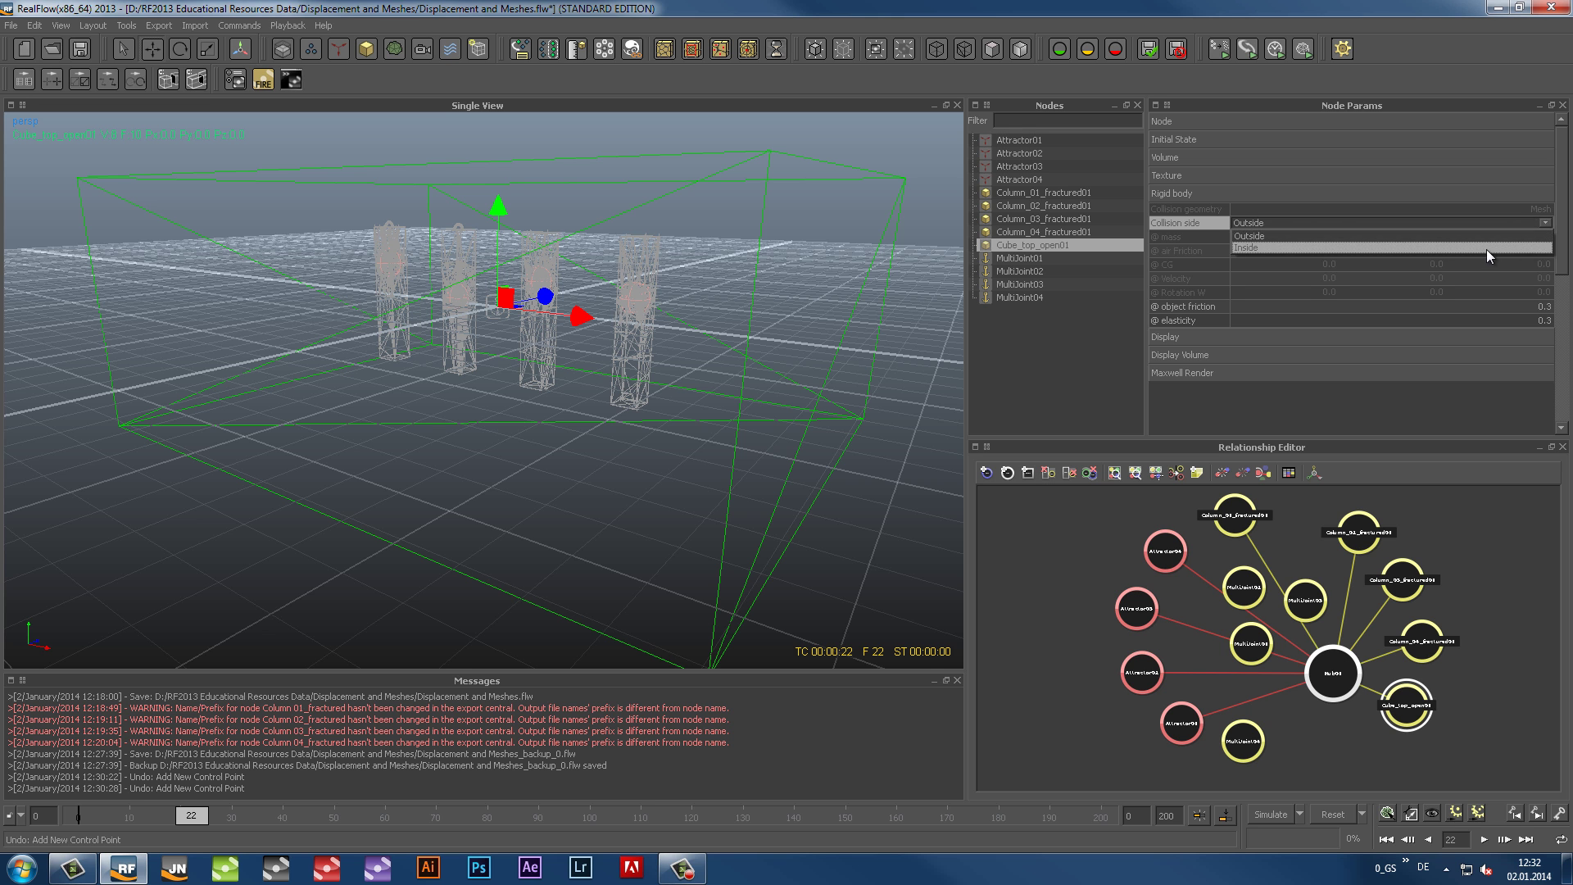
{"action": "left_click", "coordinate": [1486, 247]}
Set the open-top cube's Y position to 2
{"action": "left_click", "coordinate": [1288, 120]}
{"action": "left_click", "coordinate": [1429, 165]}
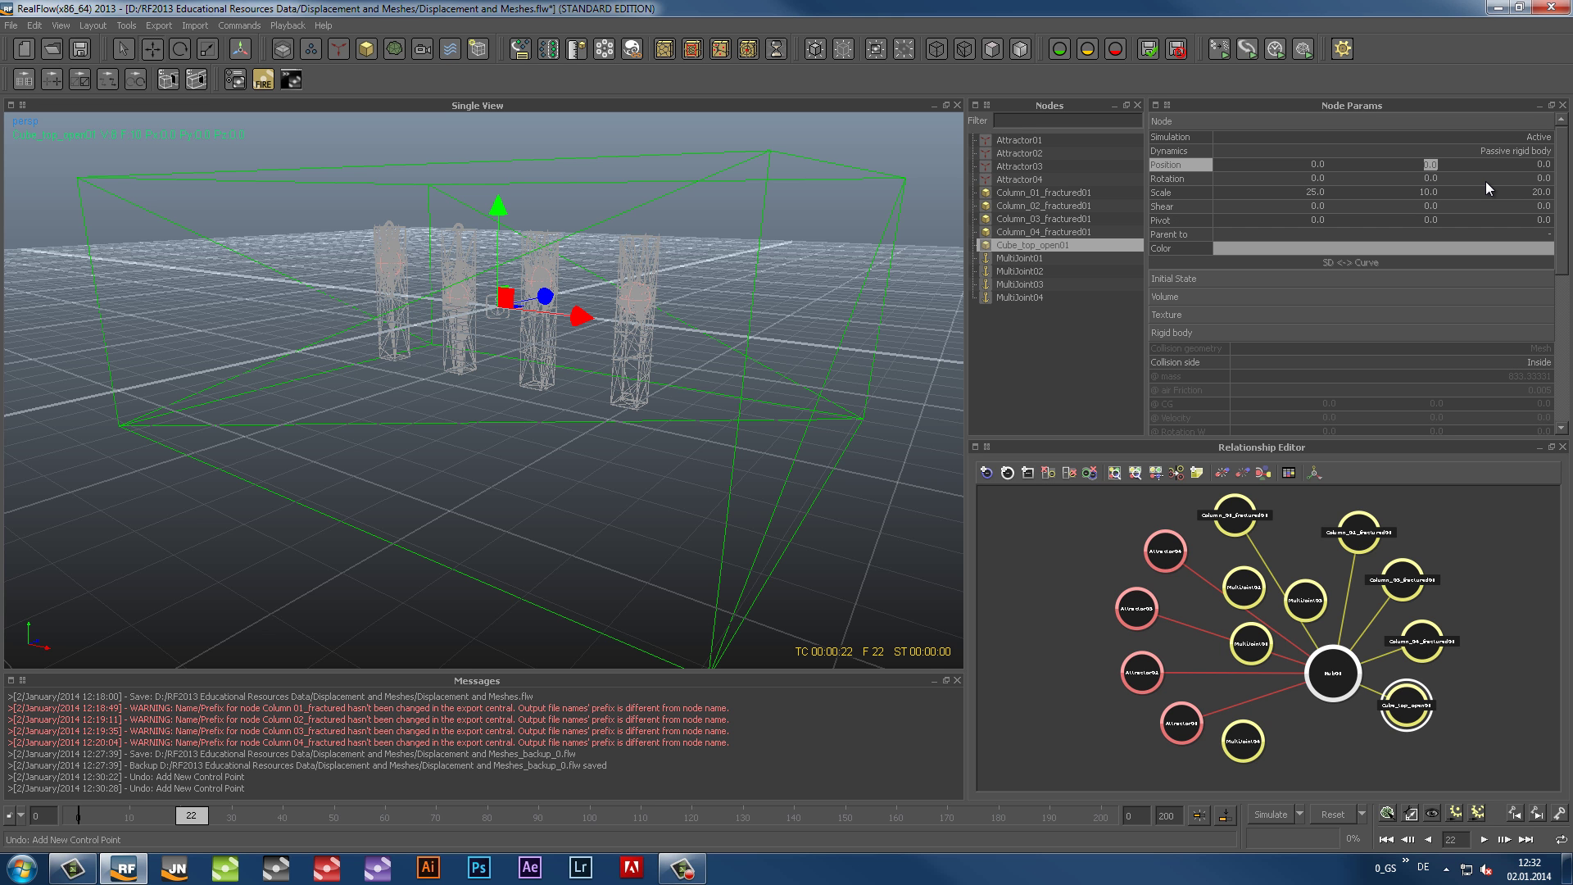
{"action": "type", "text": "2"}
{"action": "key", "text": "Return"}
Examine from the front and in perspective how the open-top cube's floor aligns with the bases of the columns
{"action": "key", "text": "2"}
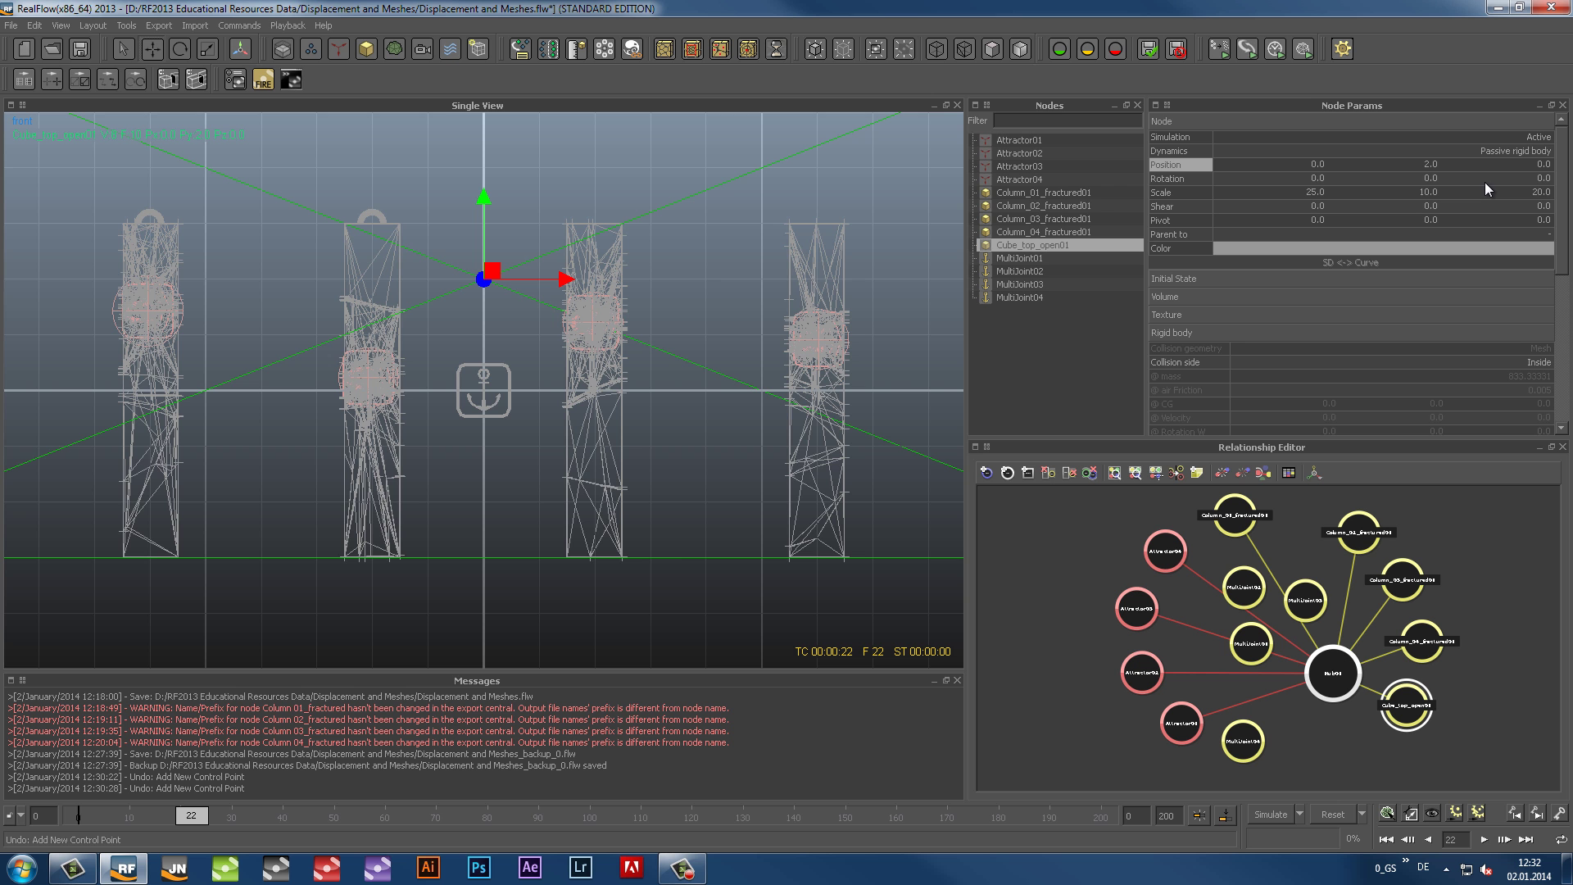
{"action": "scroll", "coordinate": [775, 455], "scroll_direction": "up", "scroll_amount": 3}
{"action": "middle_click_drag", "start_coordinate": [658, 519], "coordinate": [608, 204]}
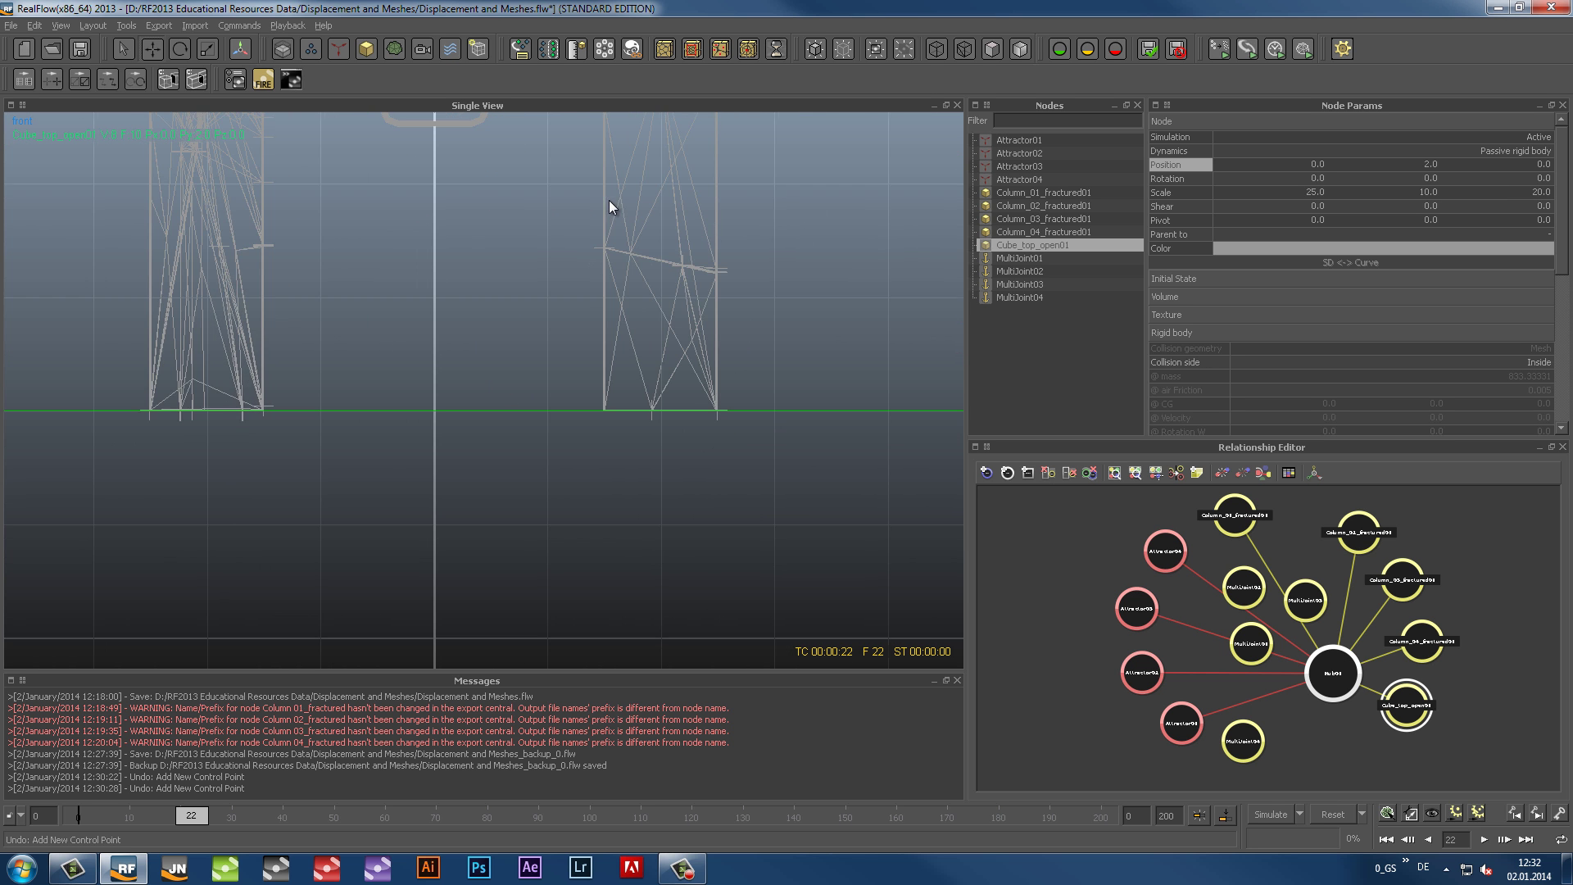
{"action": "scroll", "coordinate": [602, 308], "scroll_direction": "down", "scroll_amount": 3}
{"action": "scroll", "coordinate": [603, 454], "scroll_direction": "down", "scroll_amount": 2}
{"action": "key", "text": "4"}
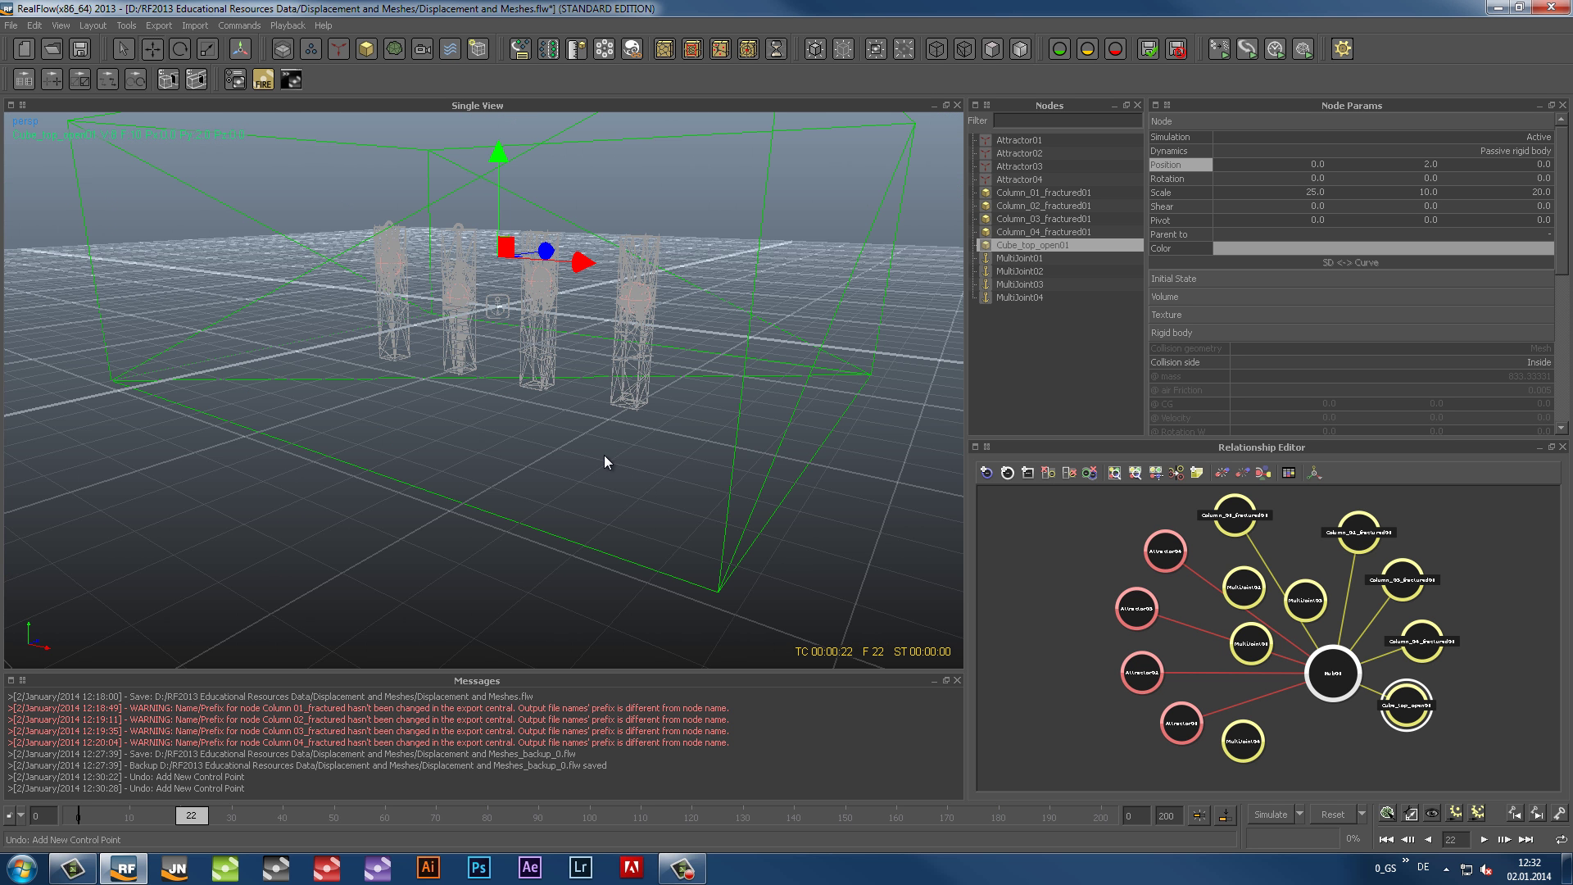
{"action": "left_click_drag", "start_coordinate": [603, 454], "coordinate": [626, 461], "text": "alt"}
{"action": "scroll", "coordinate": [626, 454], "scroll_direction": "down", "scroll_amount": 3}
{"action": "scroll", "coordinate": [605, 410], "scroll_direction": "up", "scroll_amount": 2}
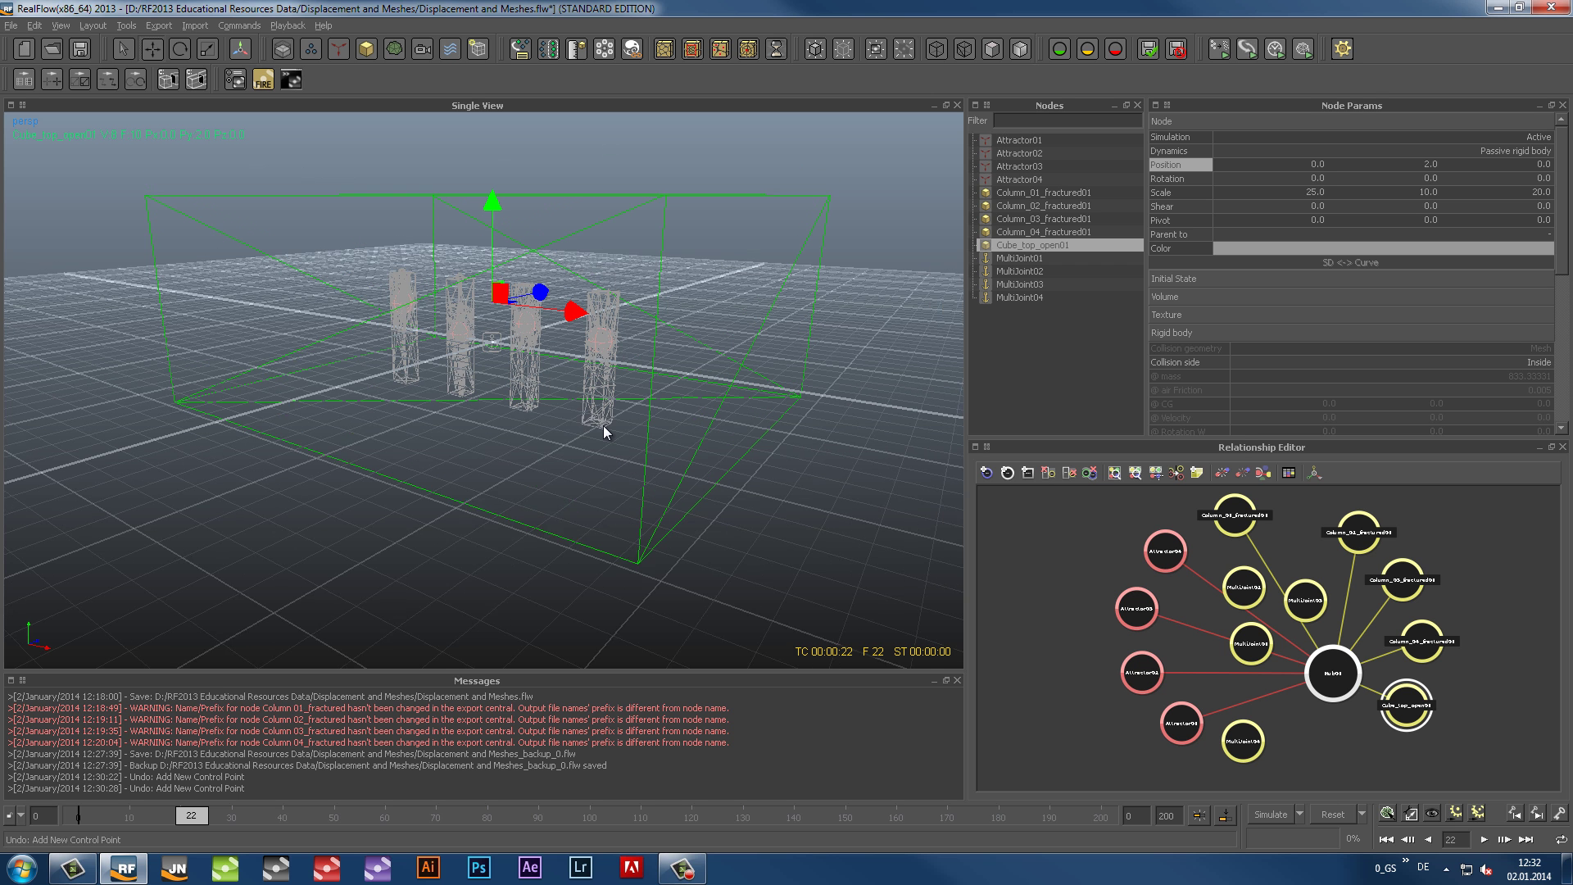
Set the rigid body density of all four fractured columns to 2500
{"action": "left_click", "coordinate": [1034, 192]}
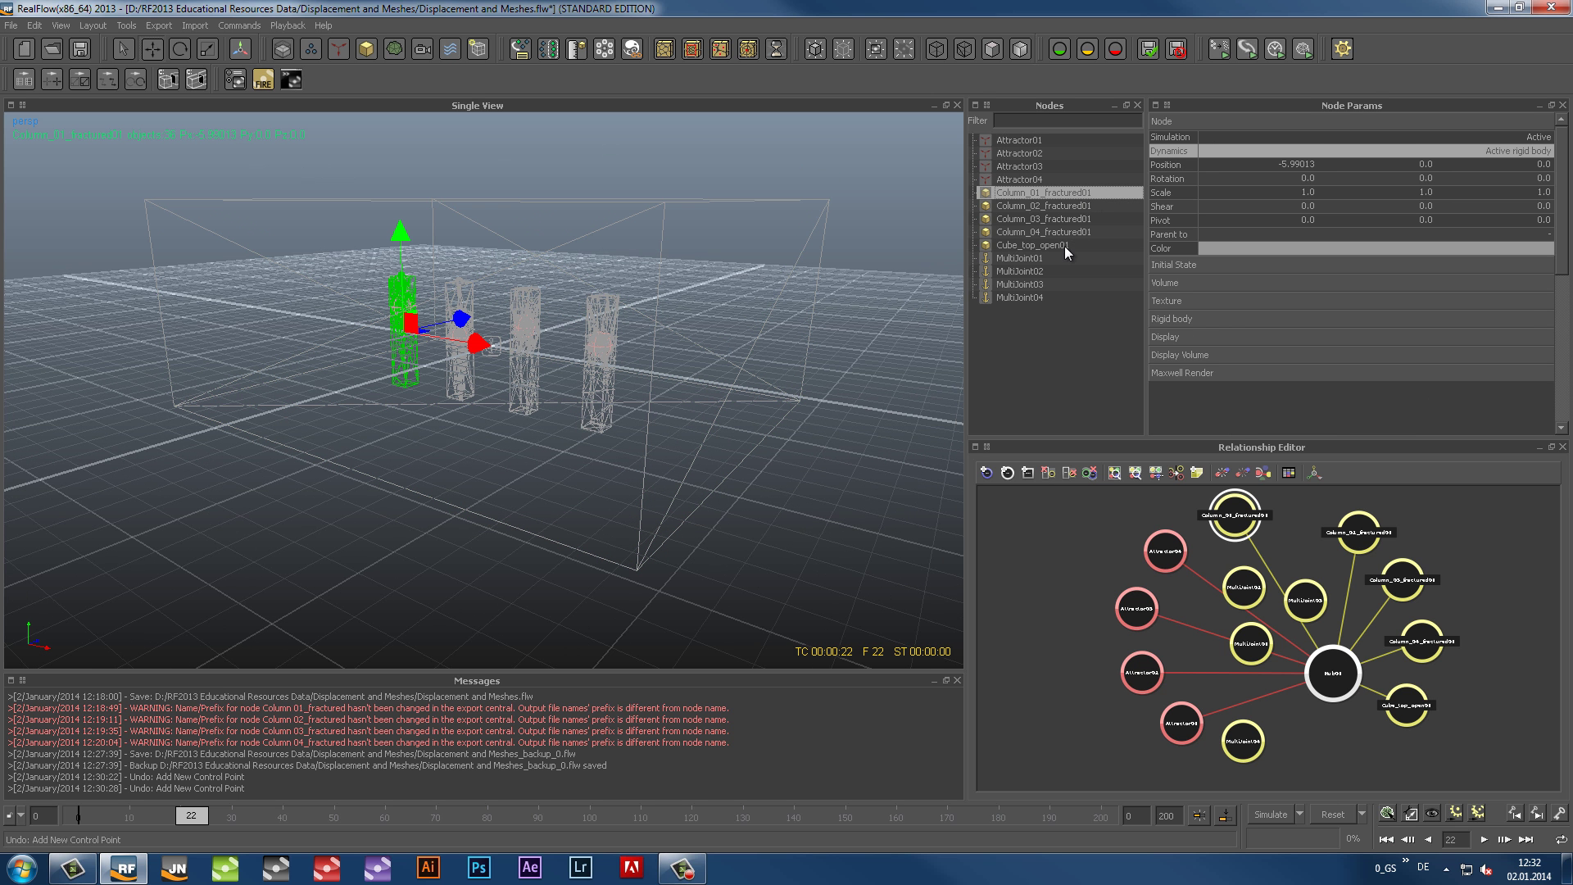
{"action": "left_click", "coordinate": [1063, 229], "text": "shift"}
{"action": "left_click", "coordinate": [1193, 121]}
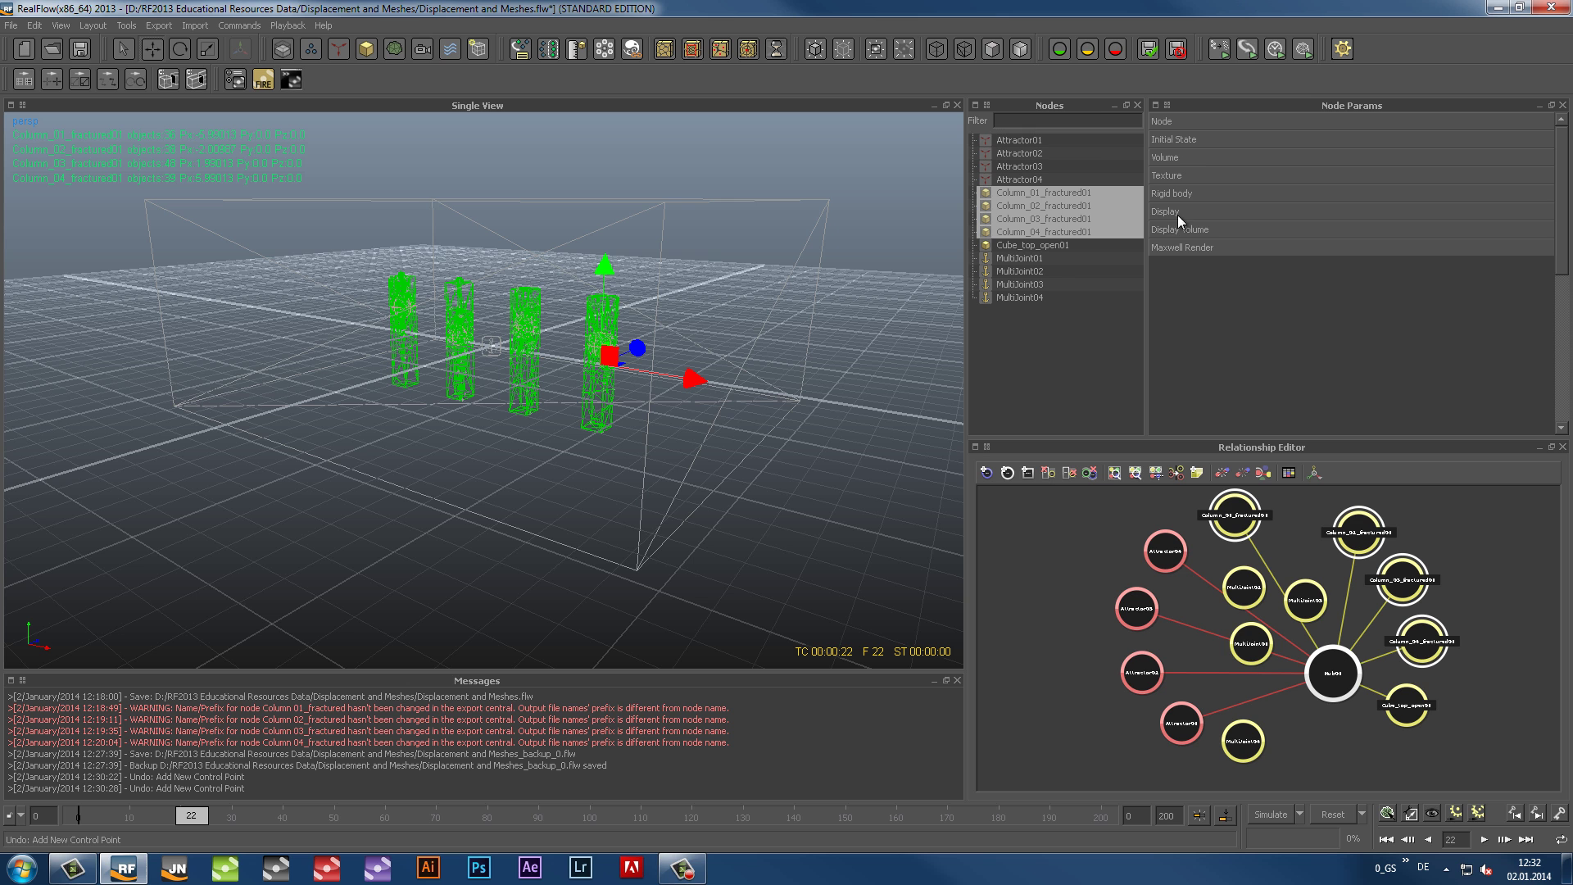
{"action": "left_click", "coordinate": [1178, 194]}
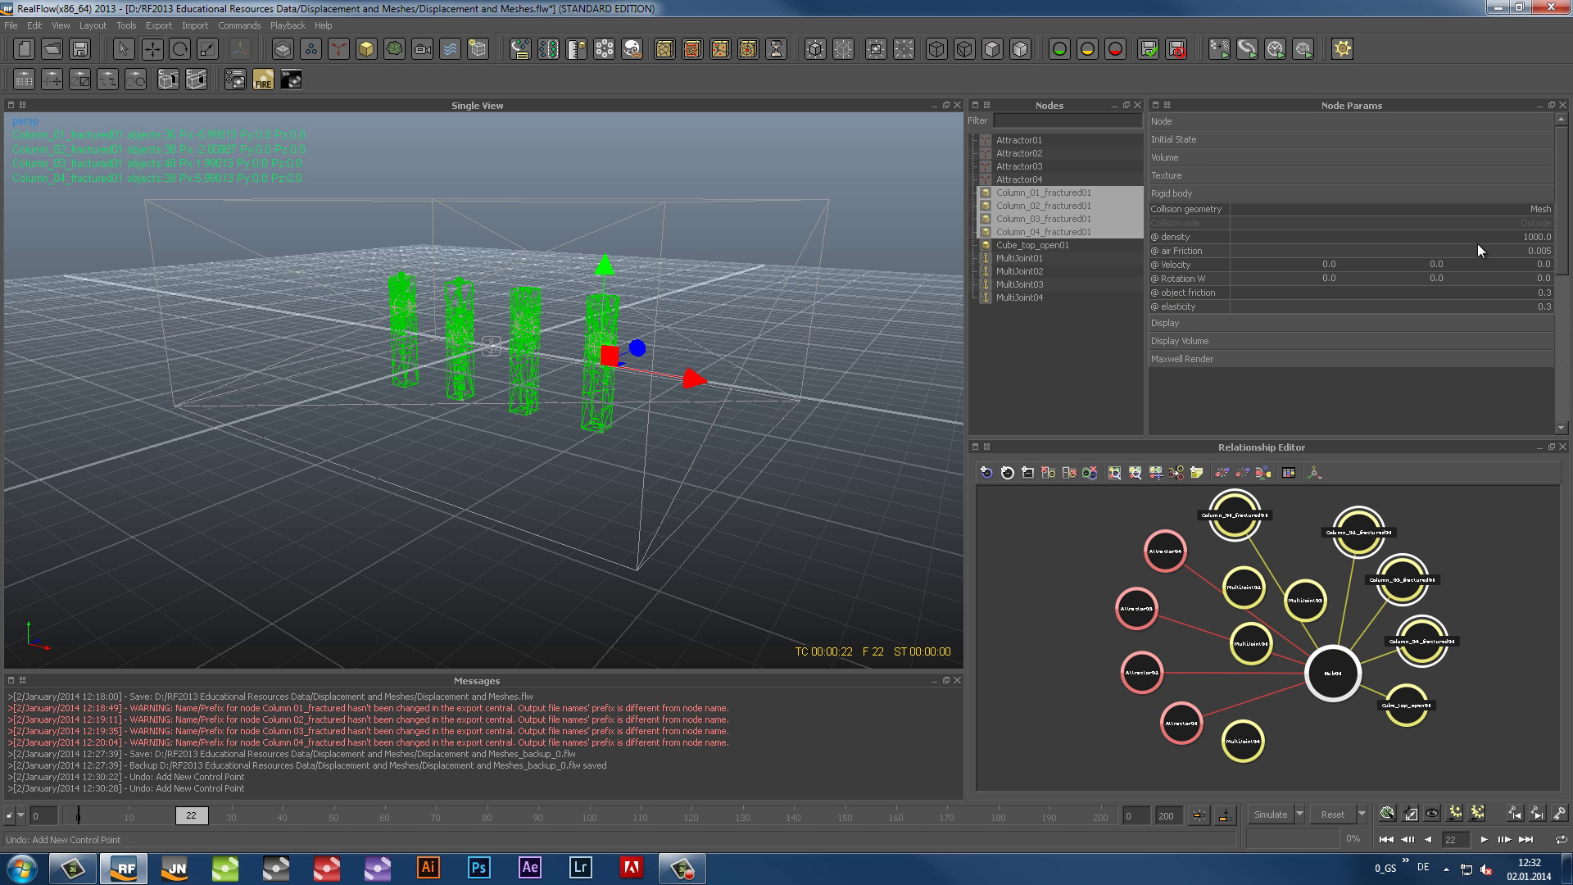
{"action": "double_click", "coordinate": [1524, 235]}
{"action": "type", "text": "2"}
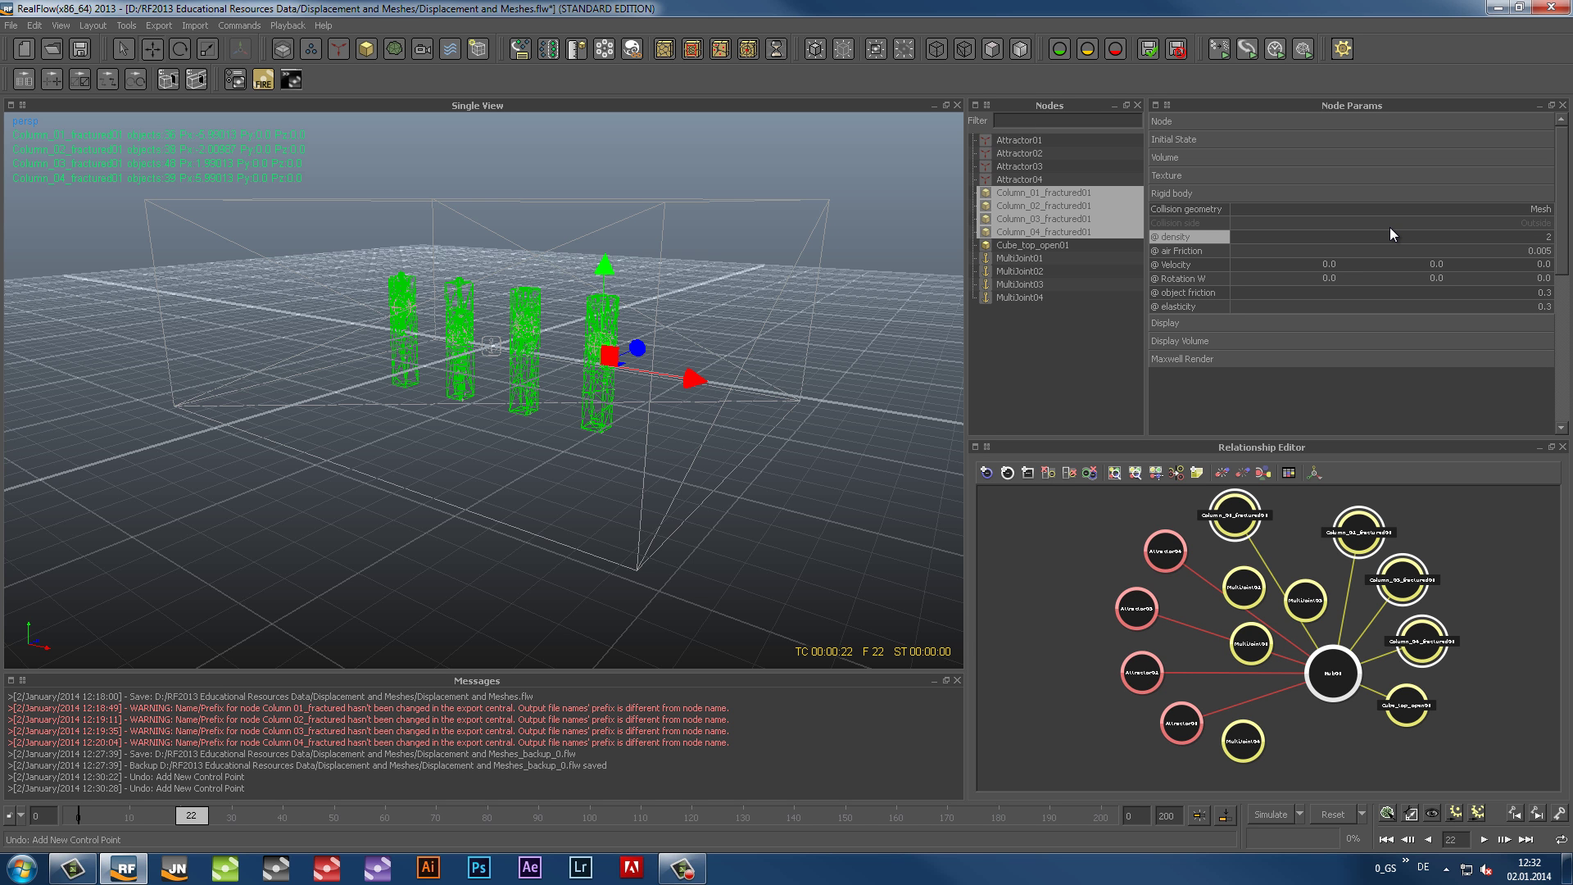
{"action": "type", "text": "500"}
{"action": "key", "text": "Return"}
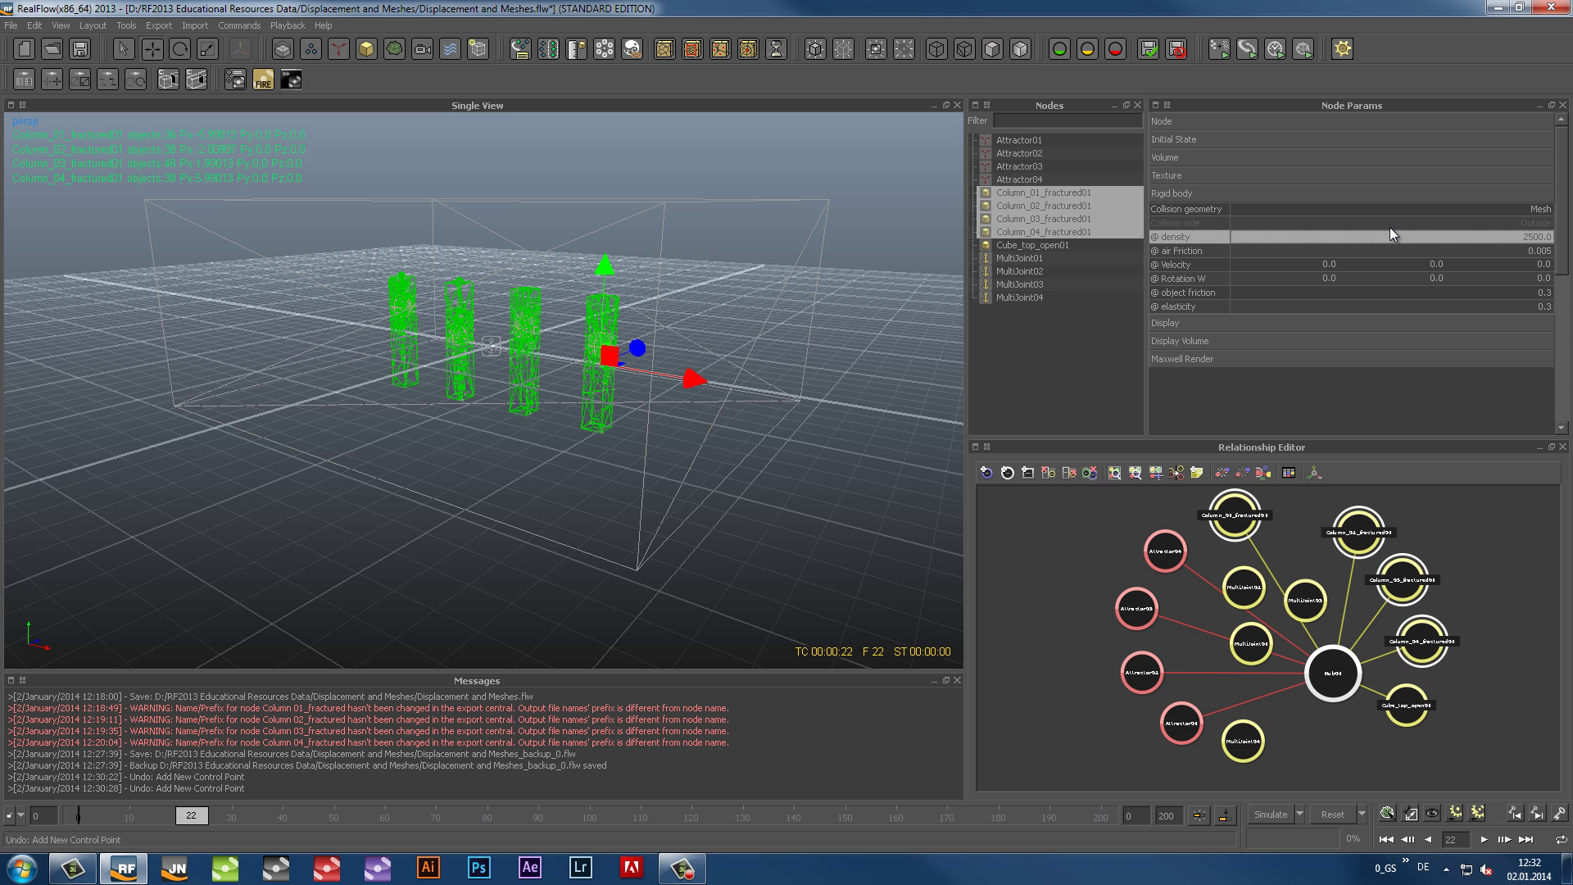
Open the object friction value in the open-top cube's rigid body settings for editing
{"action": "left_click", "coordinate": [1048, 244]}
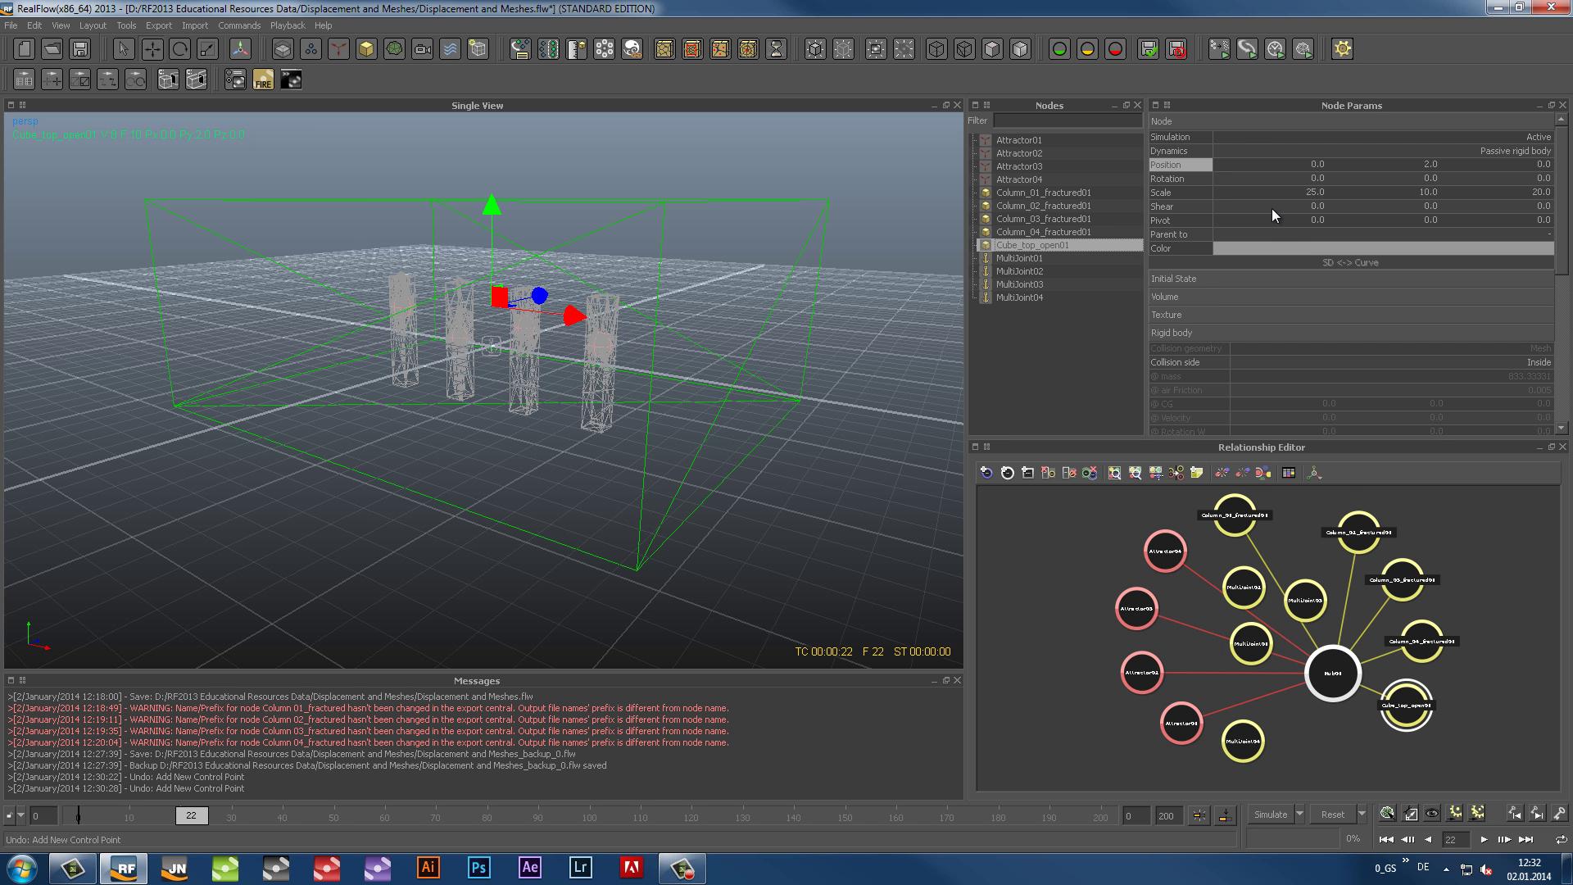
{"action": "left_click", "coordinate": [1238, 123]}
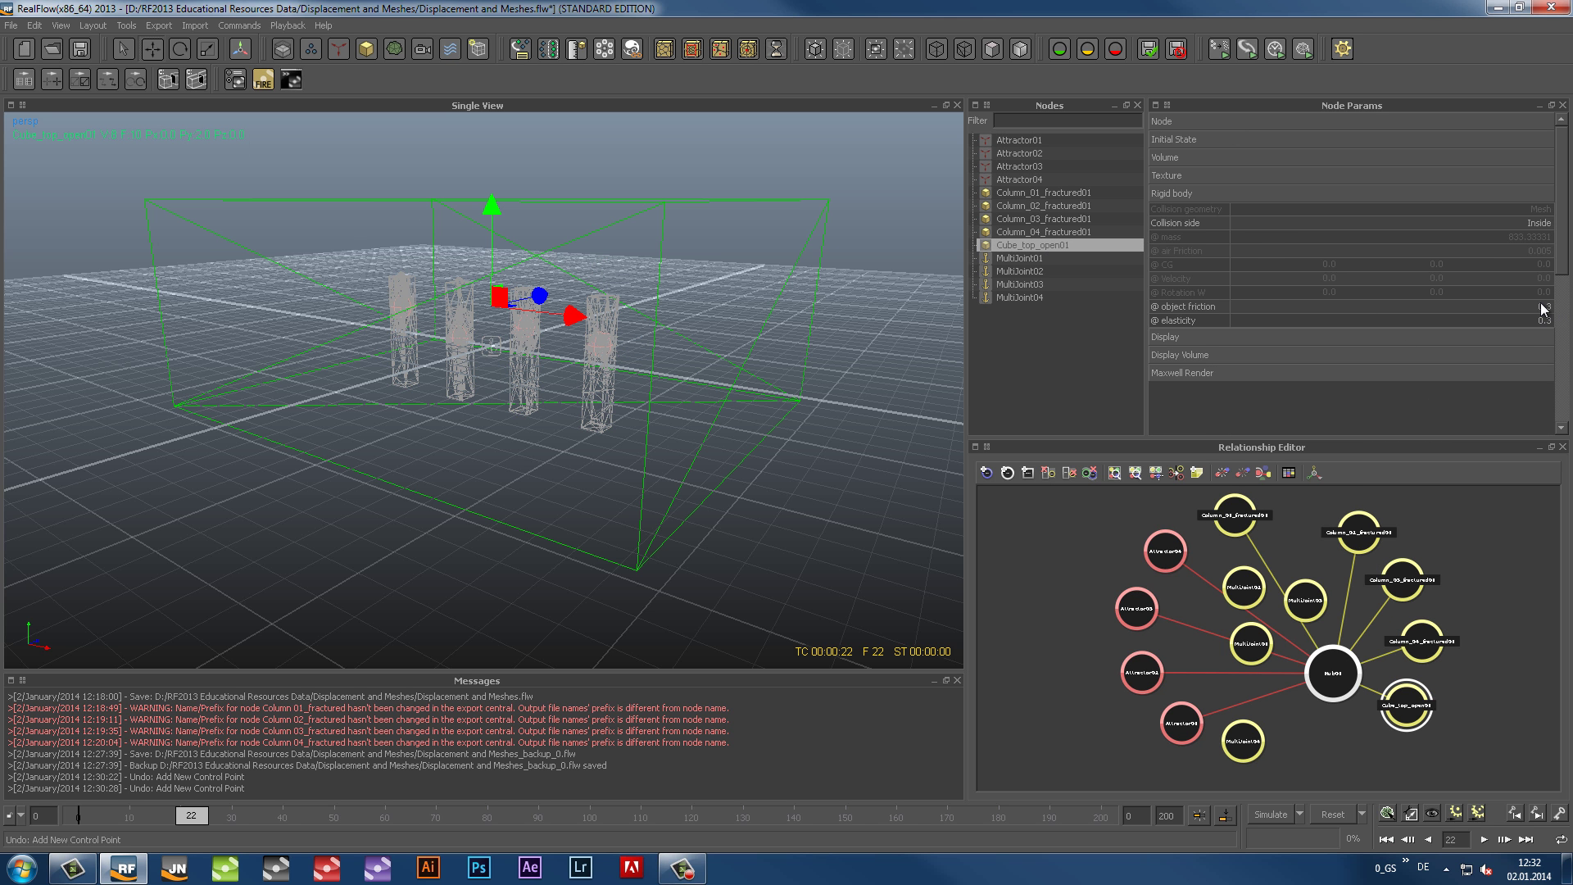
{"action": "double_click", "coordinate": [1450, 308]}
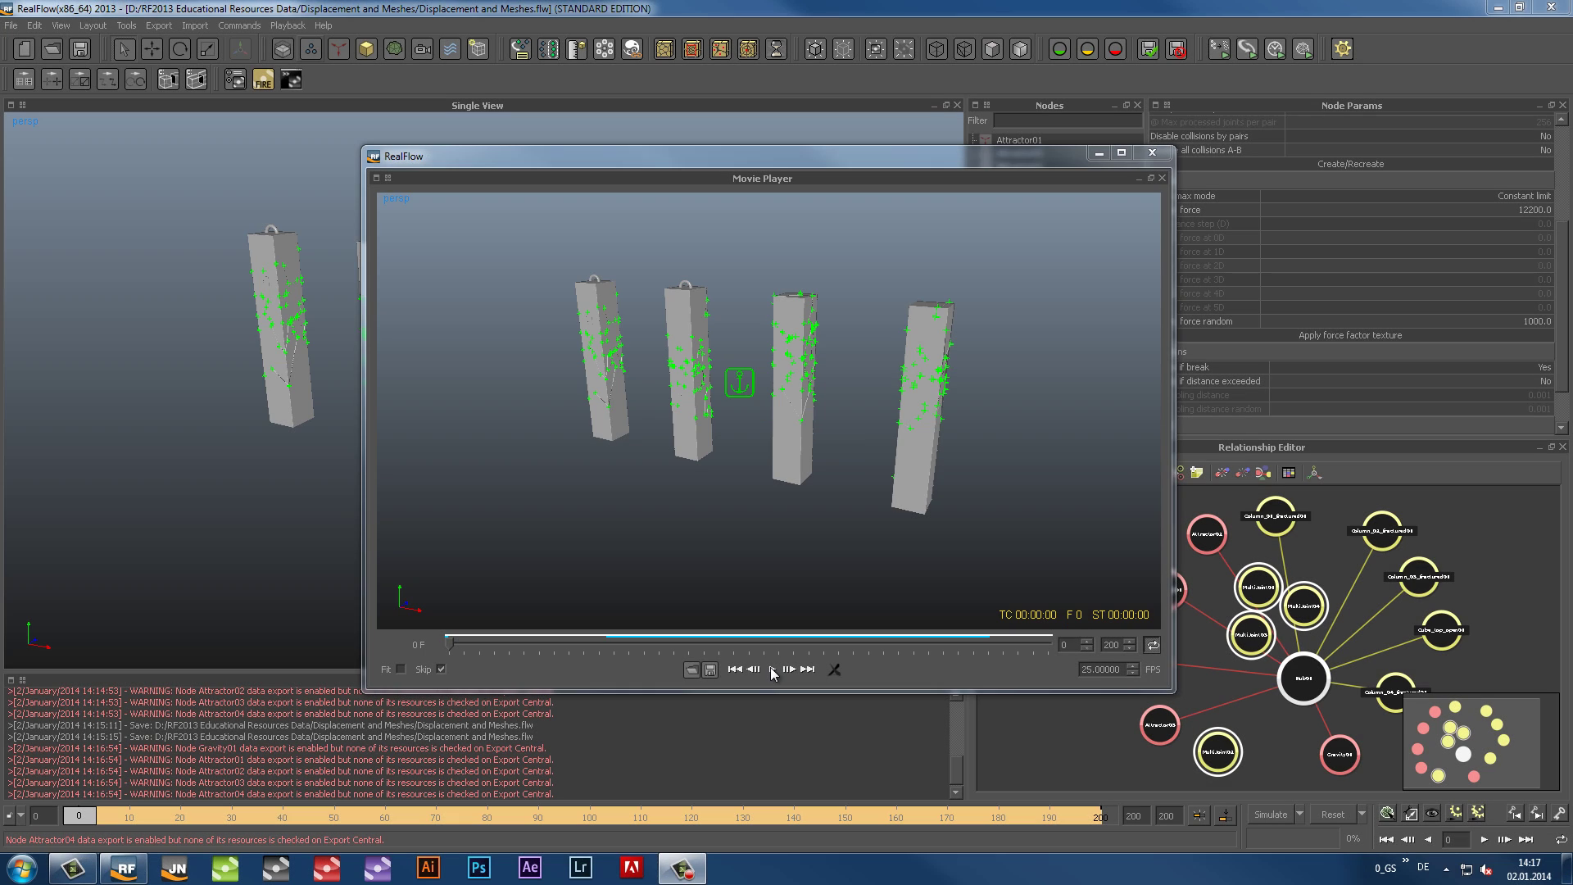
Play the preview of the 200-frame column simulation and close the player
{"action": "left_click", "coordinate": [773, 670]}
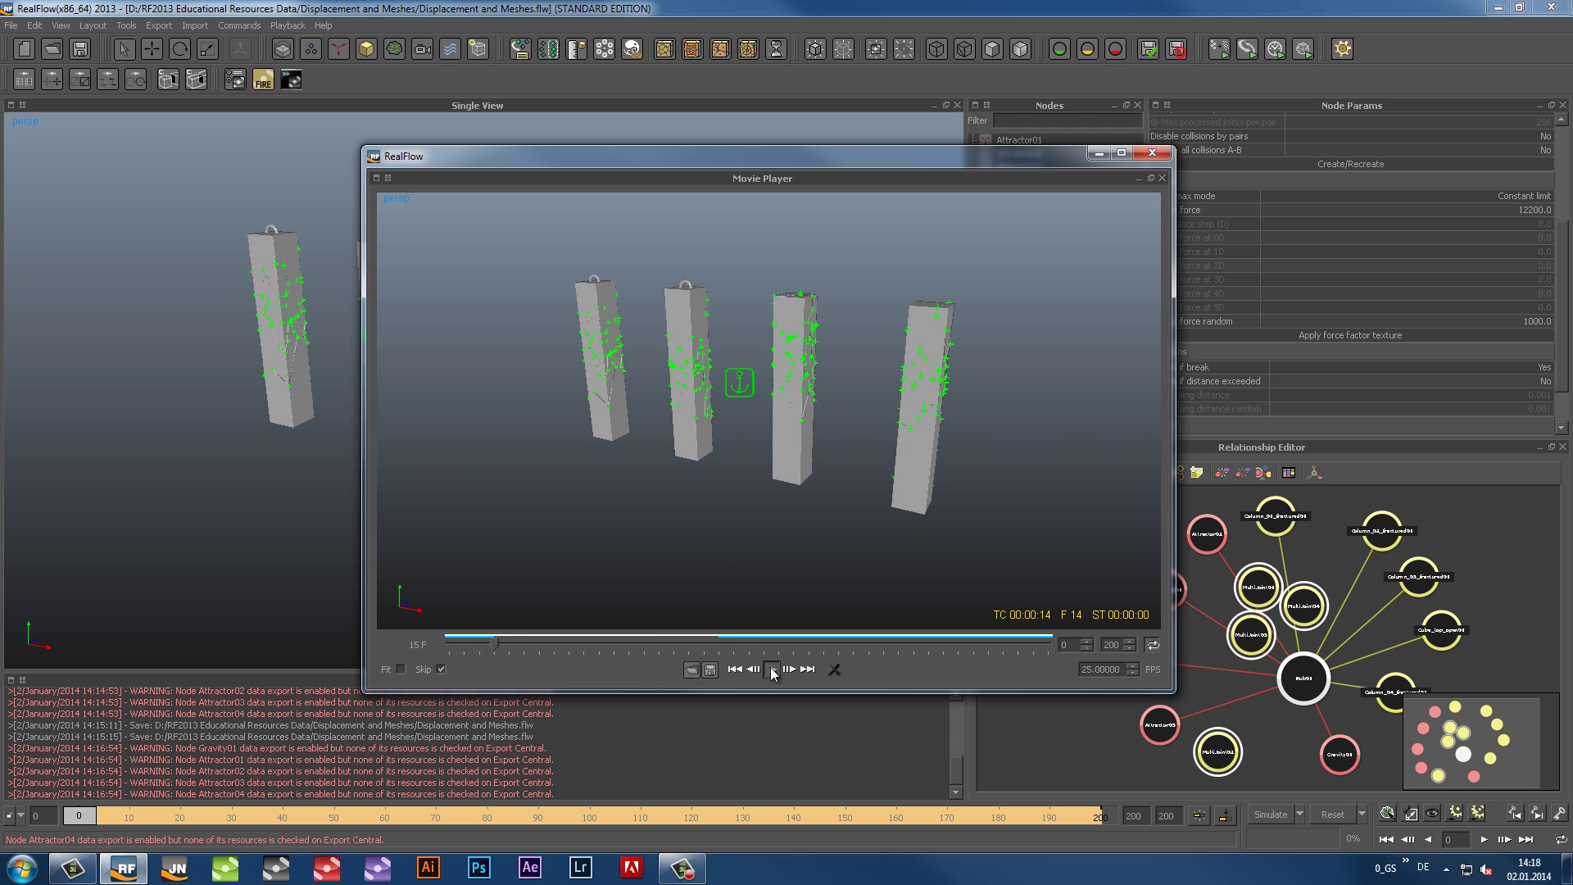
{"action": "left_click", "coordinate": [1155, 154]}
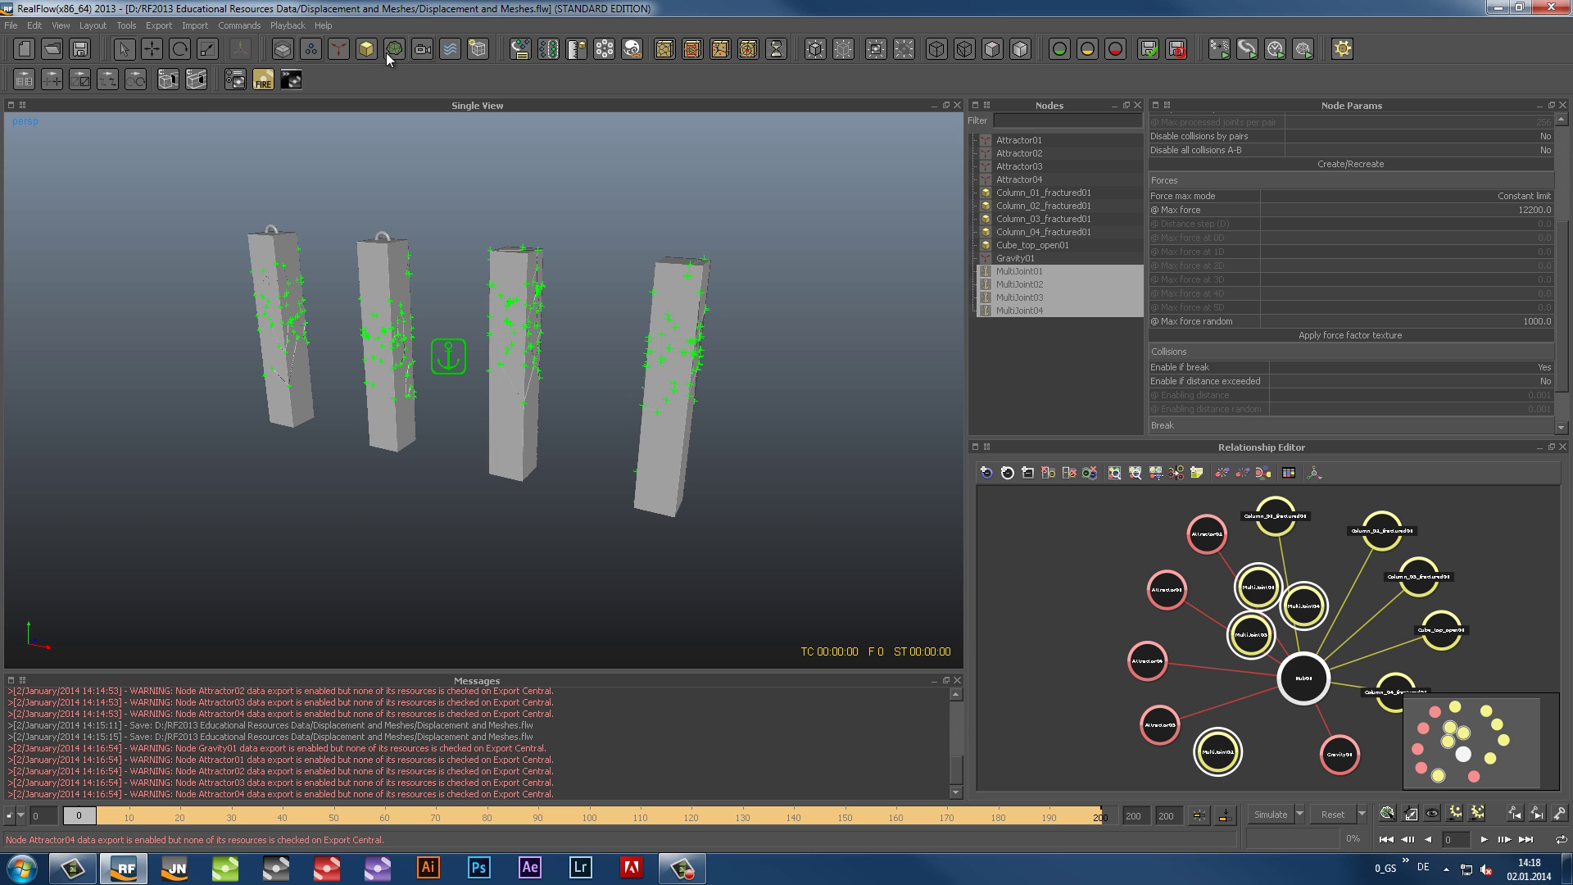
Add a Drag Force daemon, set its drag strength to 1.5, and save the scene
{"action": "left_click", "coordinate": [339, 49]}
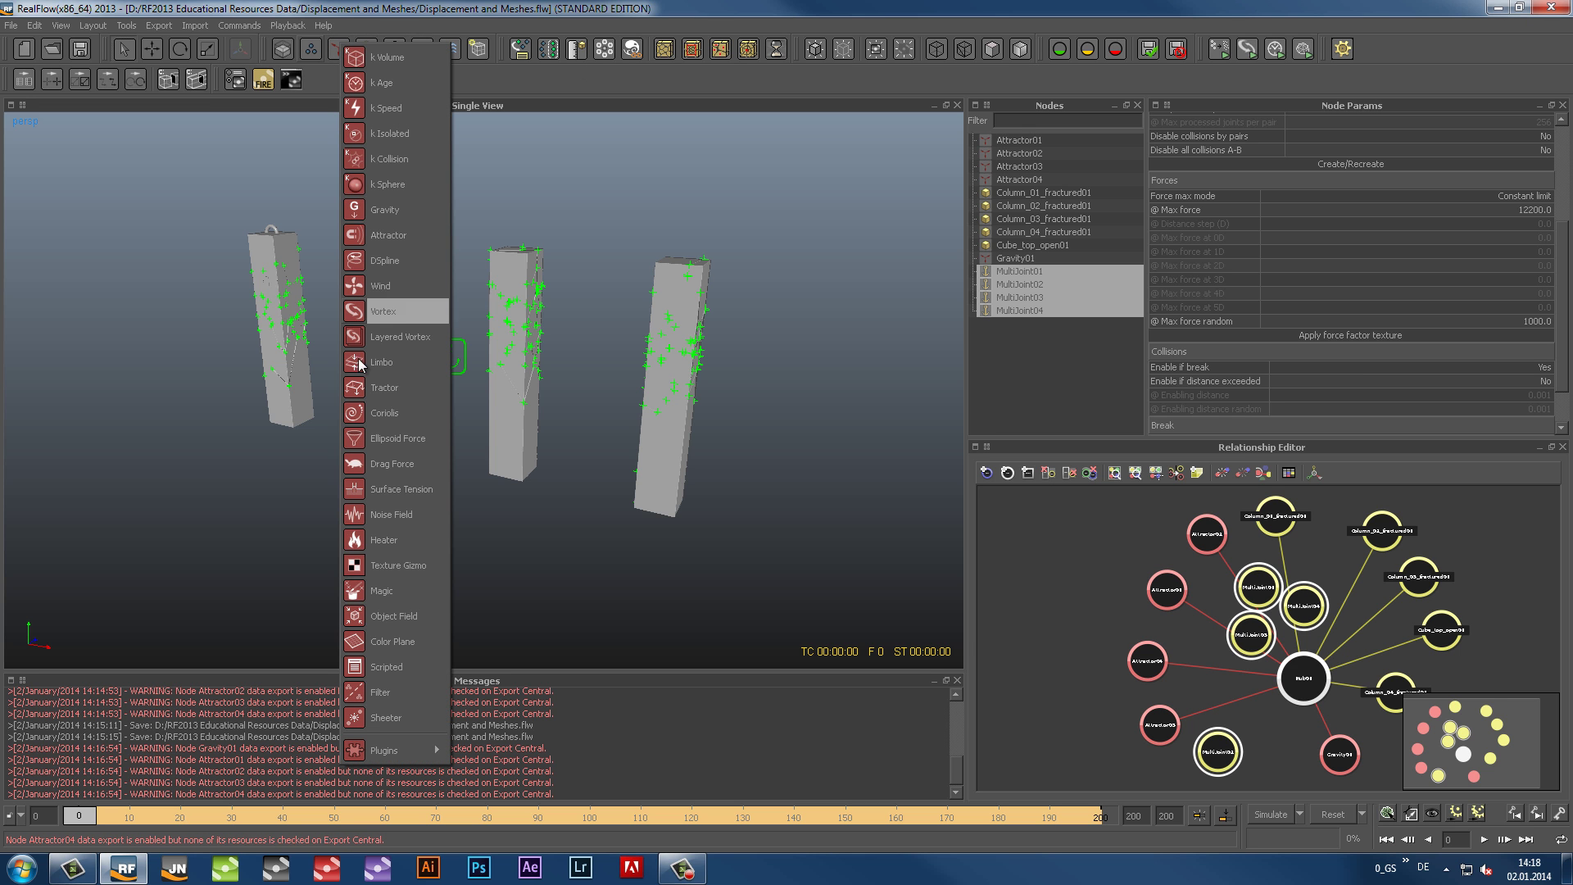
{"action": "left_click", "coordinate": [421, 465]}
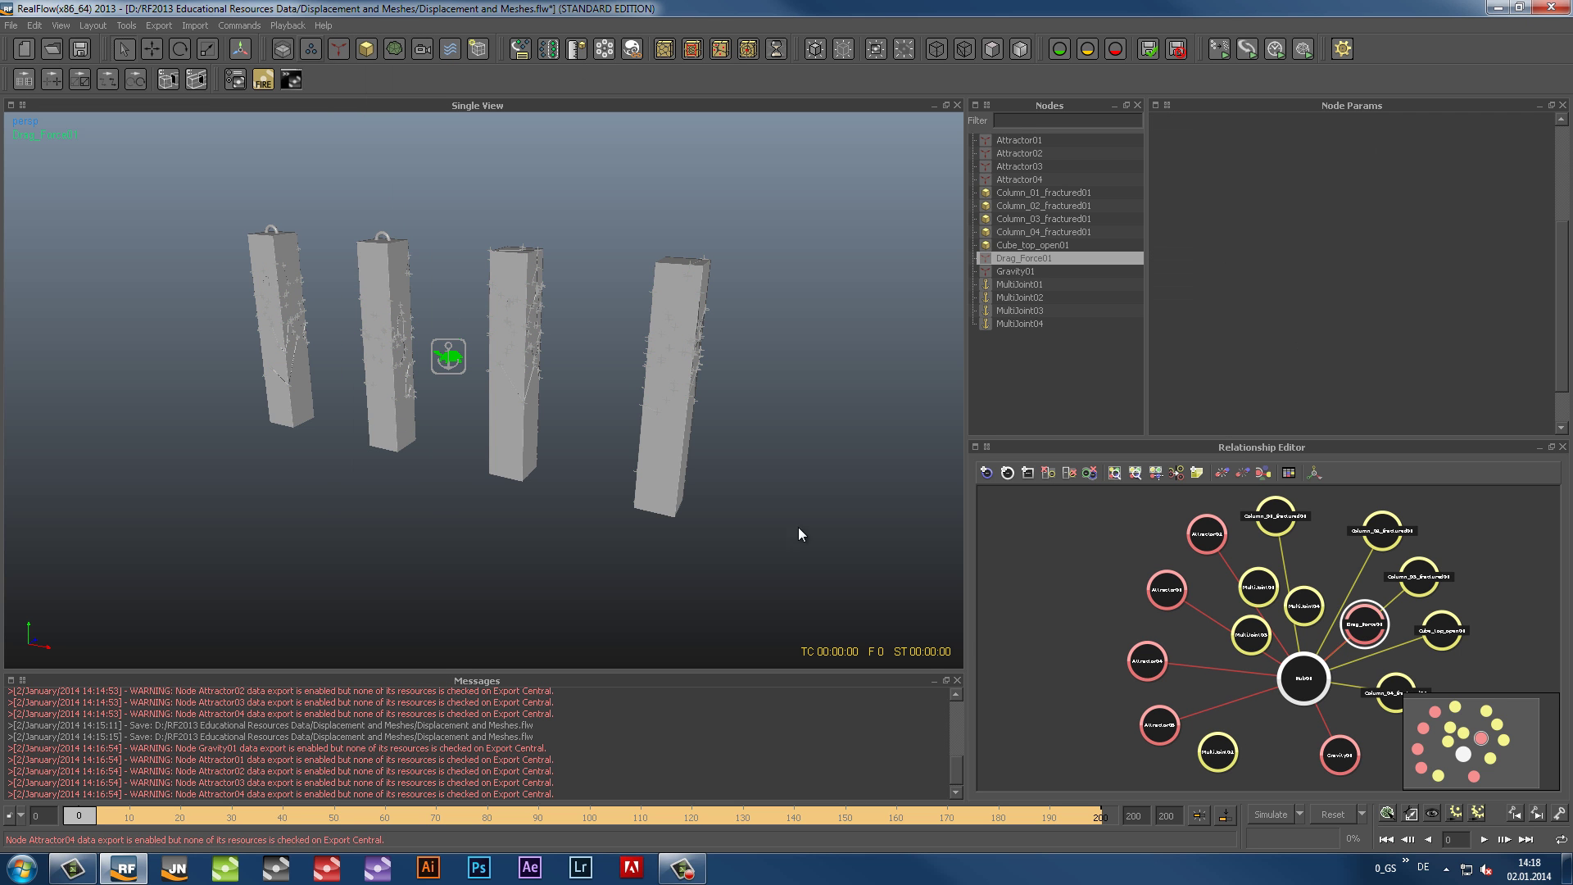
{"action": "left_click", "coordinate": [1365, 623]}
{"action": "left_click_drag", "start_coordinate": [1365, 616], "coordinate": [1257, 658]}
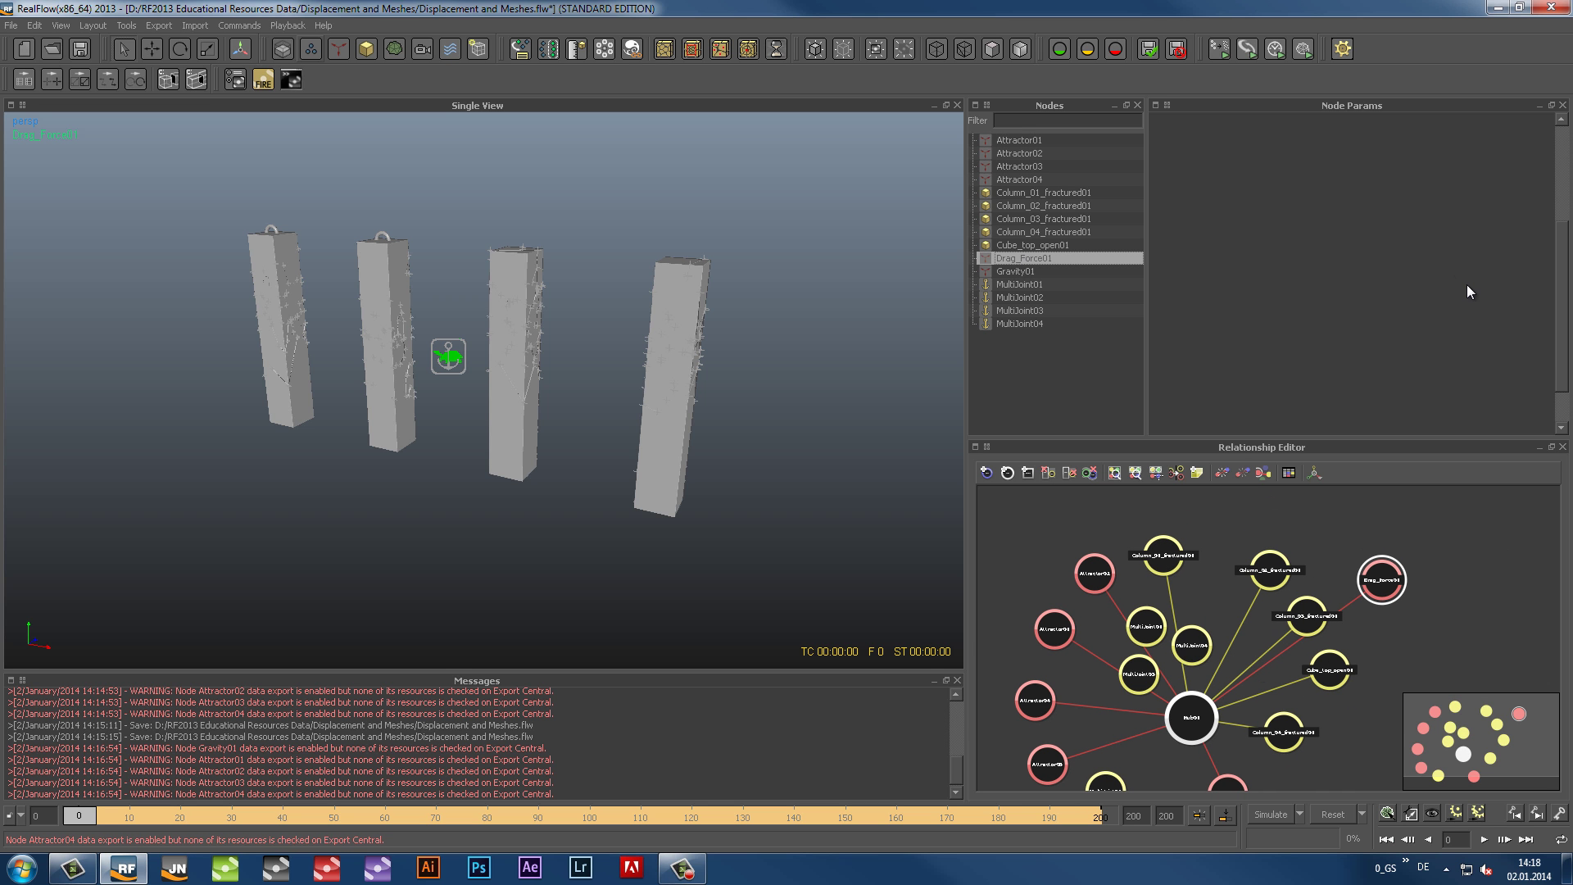
{"action": "type", "text": "1.5"}
{"action": "key", "text": "Return"}
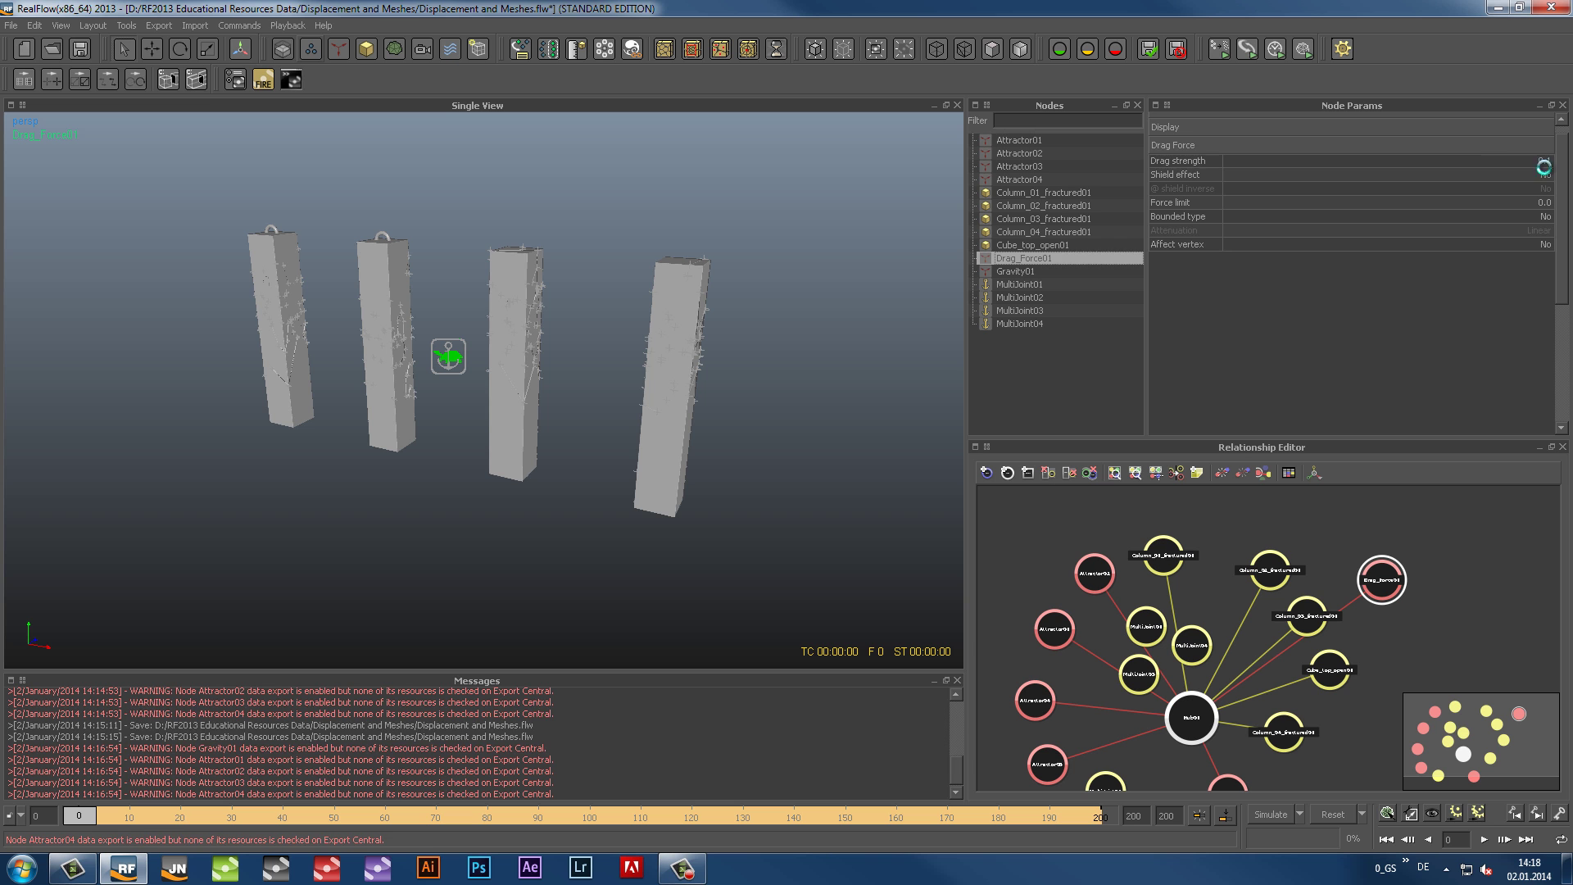
{"action": "key", "text": "ctrl+s"}
{"action": "key", "text": "Return"}
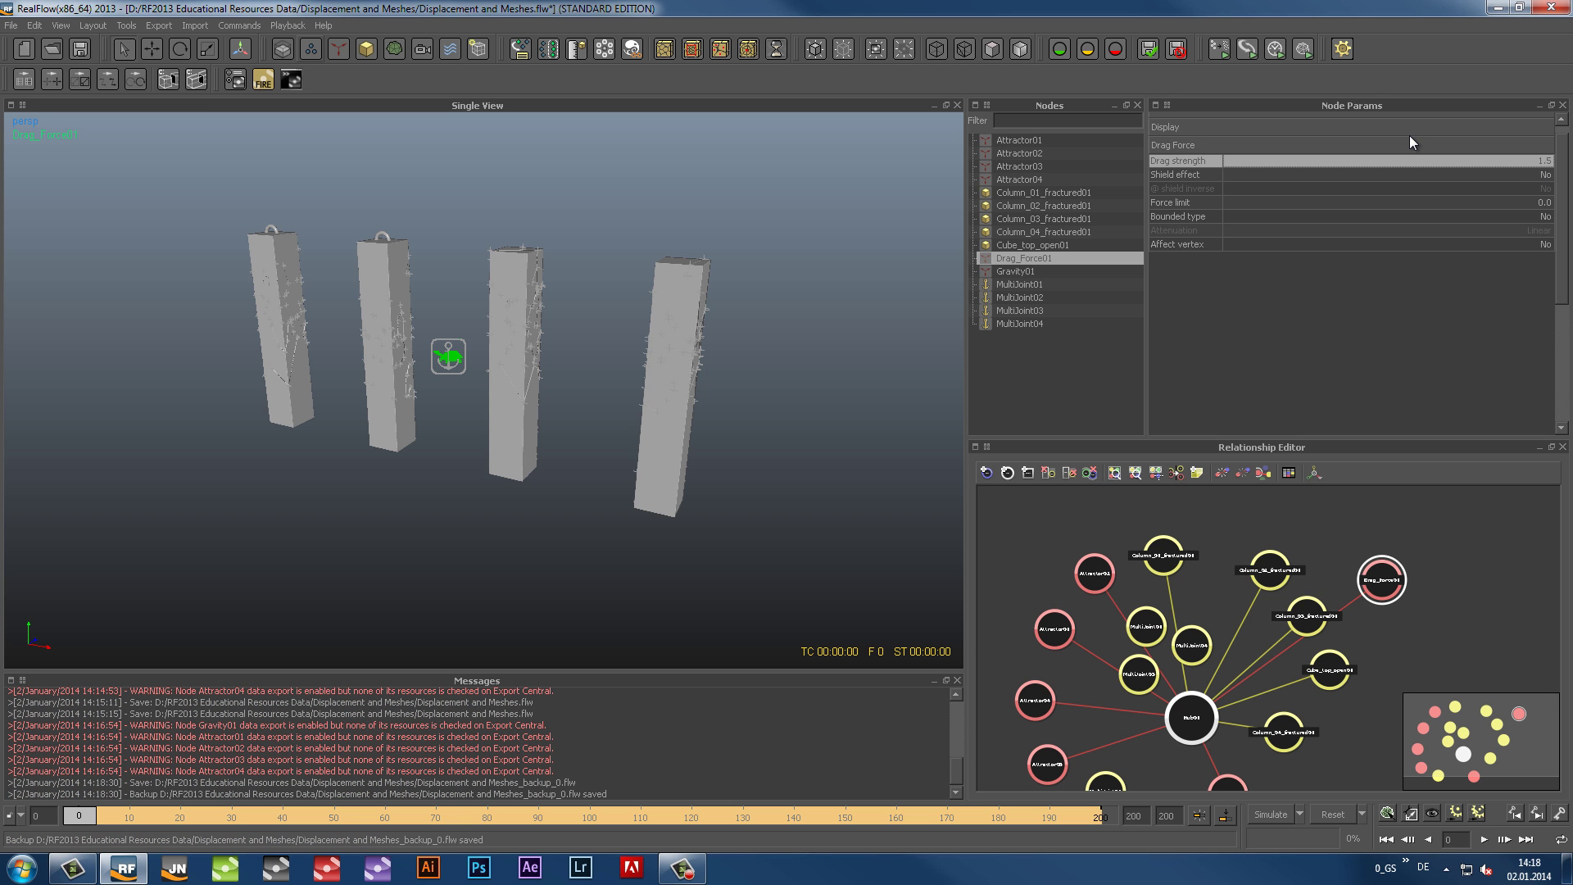
Disconnect the Drag Force daemon from the hub and link it to each of the four fractured columns only
{"action": "left_click_drag", "start_coordinate": [1358, 611], "coordinate": [1397, 568]}
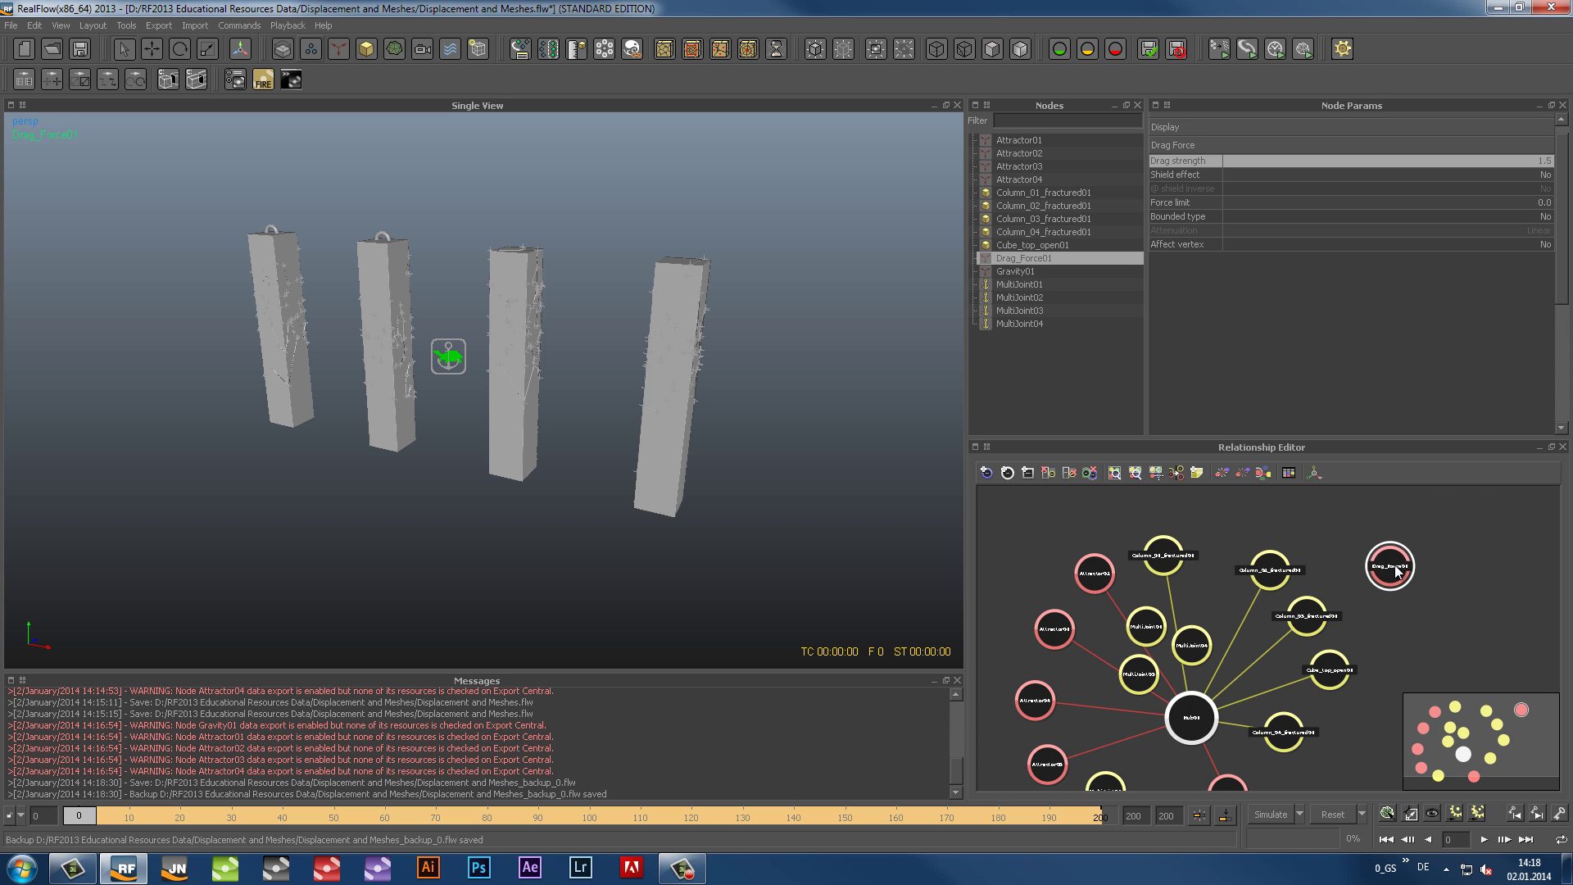
{"action": "scroll", "coordinate": [1275, 602], "scroll_direction": "up", "scroll_amount": 3}
{"action": "middle_click_drag", "start_coordinate": [1255, 639], "coordinate": [1270, 691]}
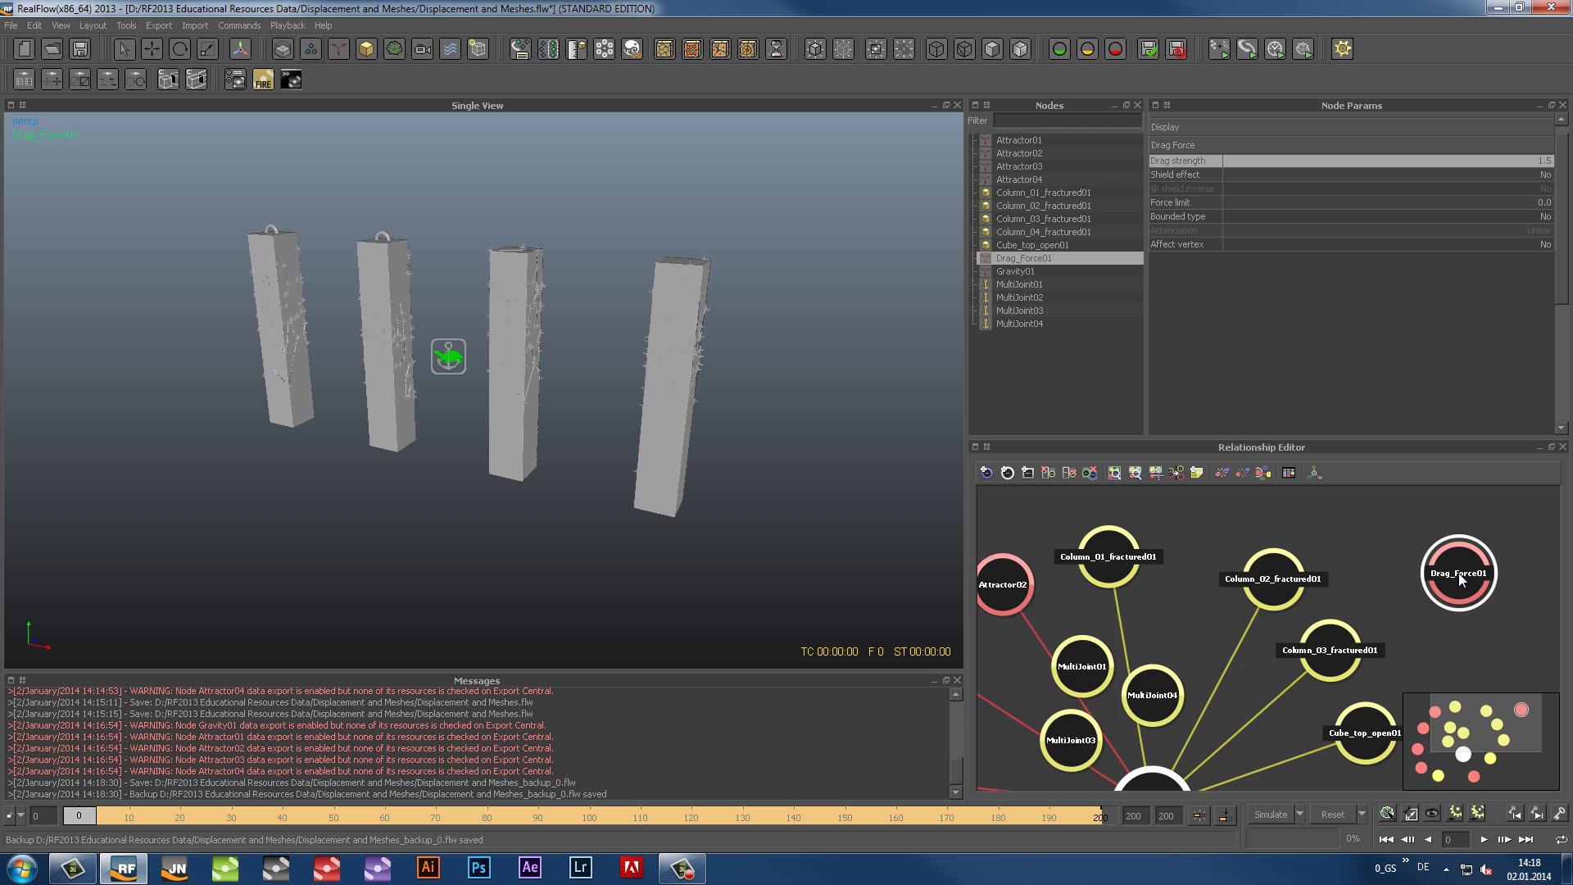
{"action": "left_click_drag", "start_coordinate": [1458, 572], "coordinate": [1115, 557]}
{"action": "left_click_drag", "start_coordinate": [1458, 573], "coordinate": [1329, 650]}
{"action": "middle_click_drag", "start_coordinate": [1221, 710], "coordinate": [1153, 667]}
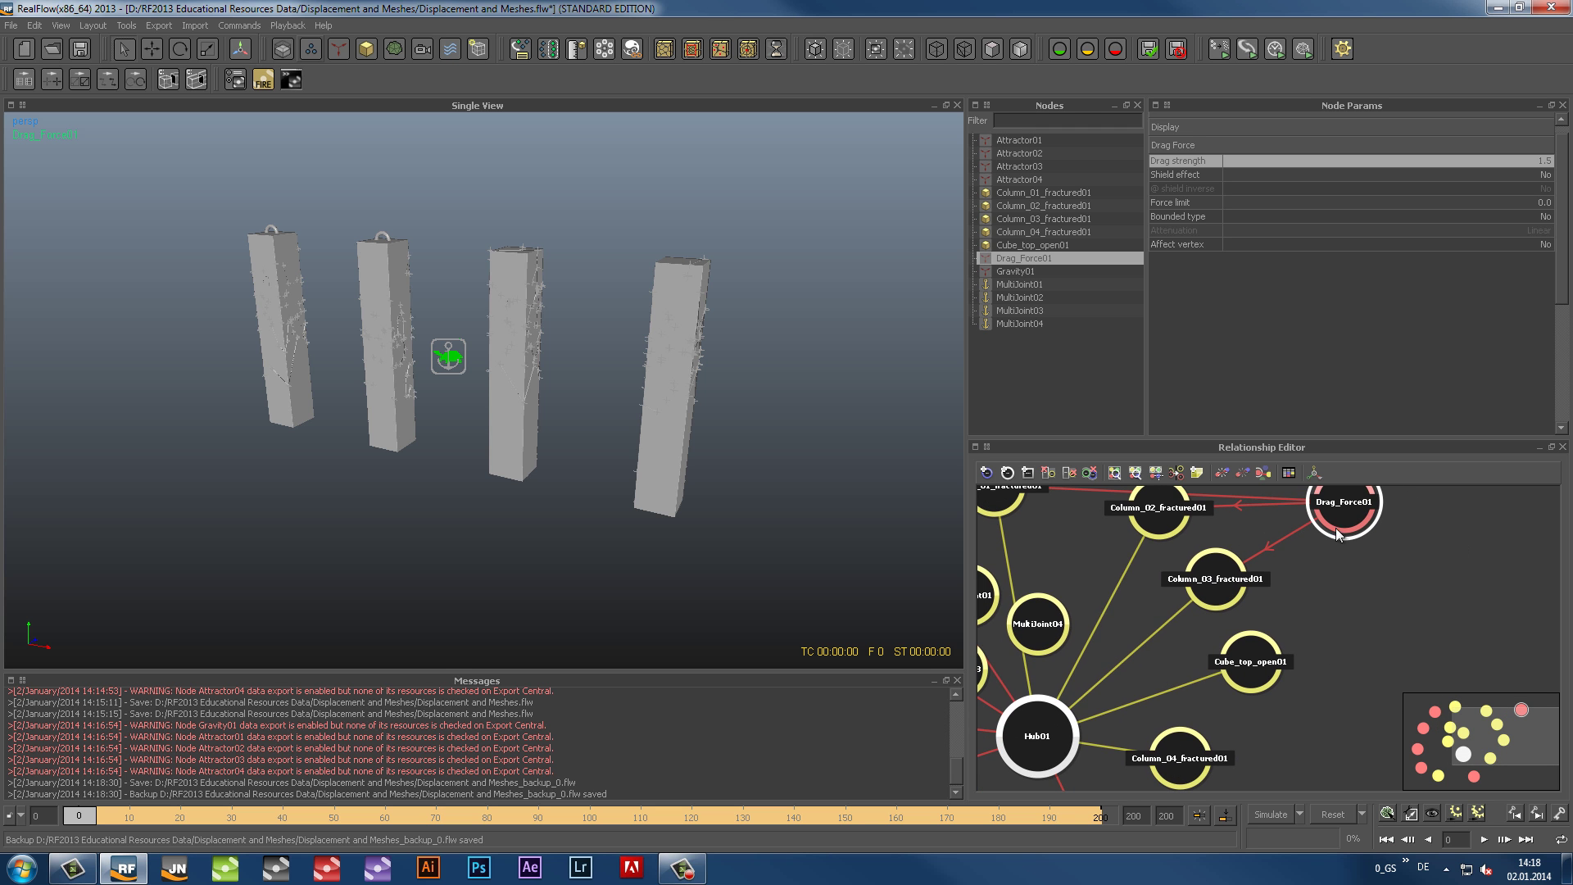
{"action": "left_click_drag", "start_coordinate": [1342, 531], "coordinate": [1209, 737]}
{"action": "left_click", "coordinate": [1192, 763]}
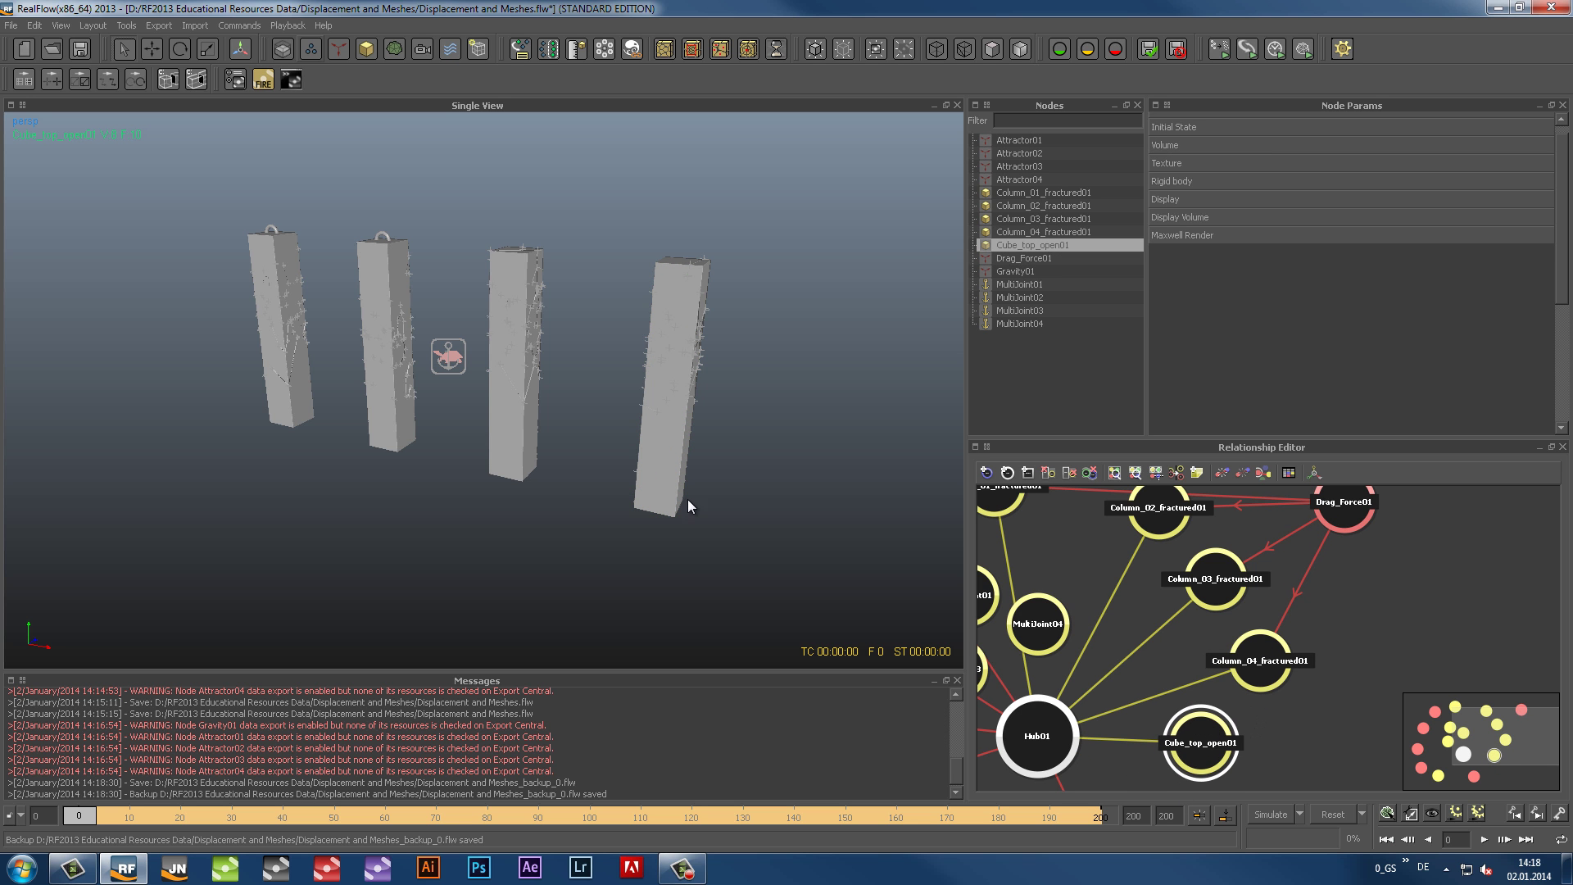
Set the timeline's last frame to 150 and play the preview of the simulation with the drag force
{"action": "double_click", "coordinate": [1133, 816]}
{"action": "type", "text": "150"}
{"action": "key", "text": "Return"}
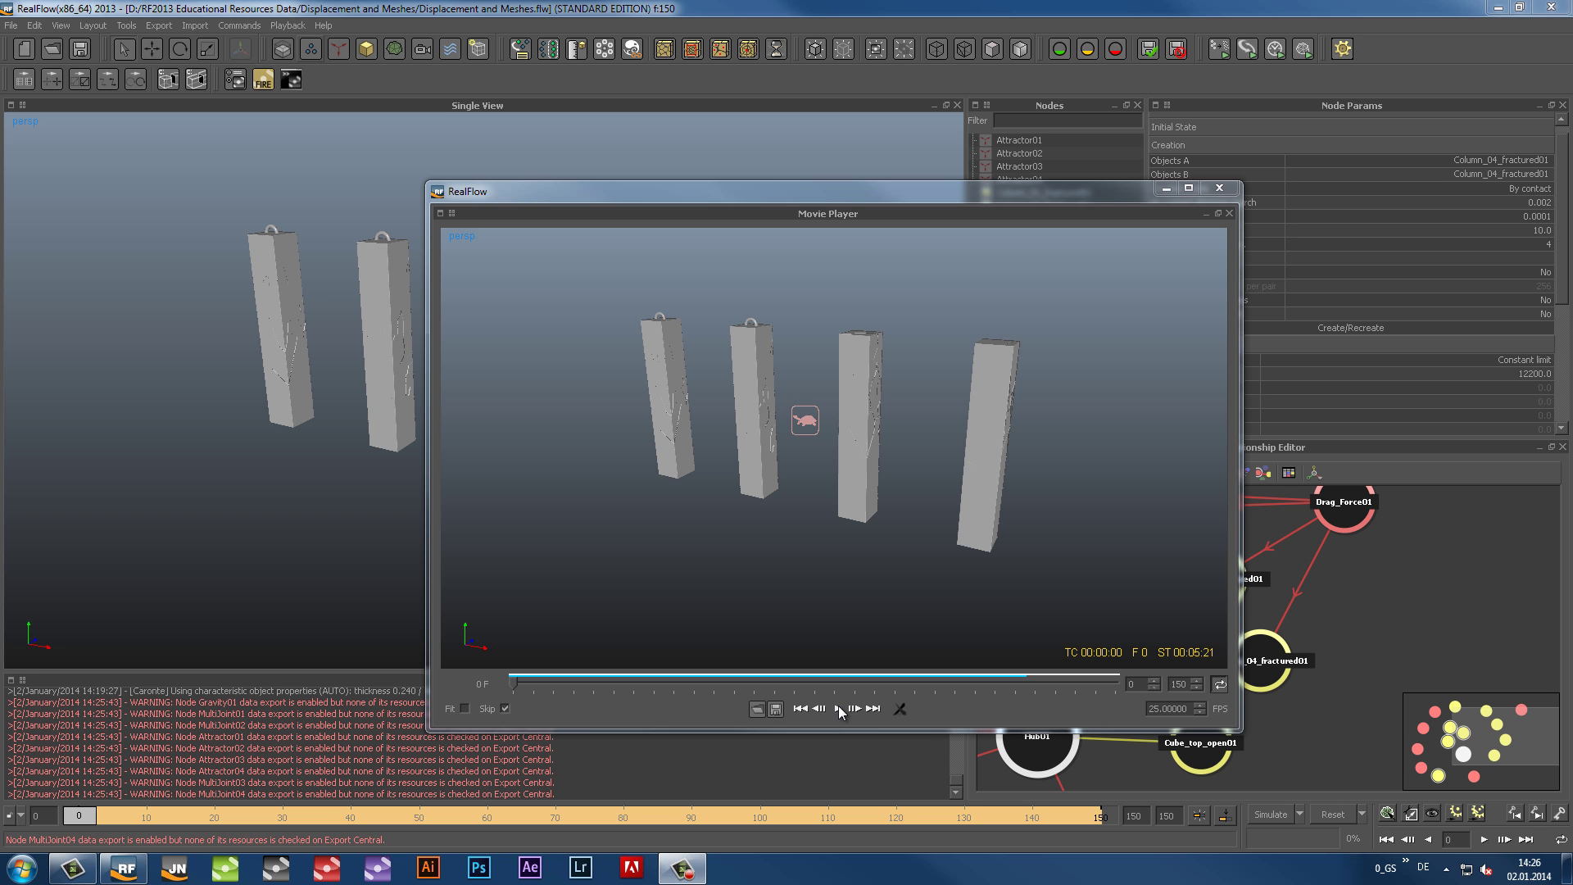
{"action": "left_click", "coordinate": [838, 708]}
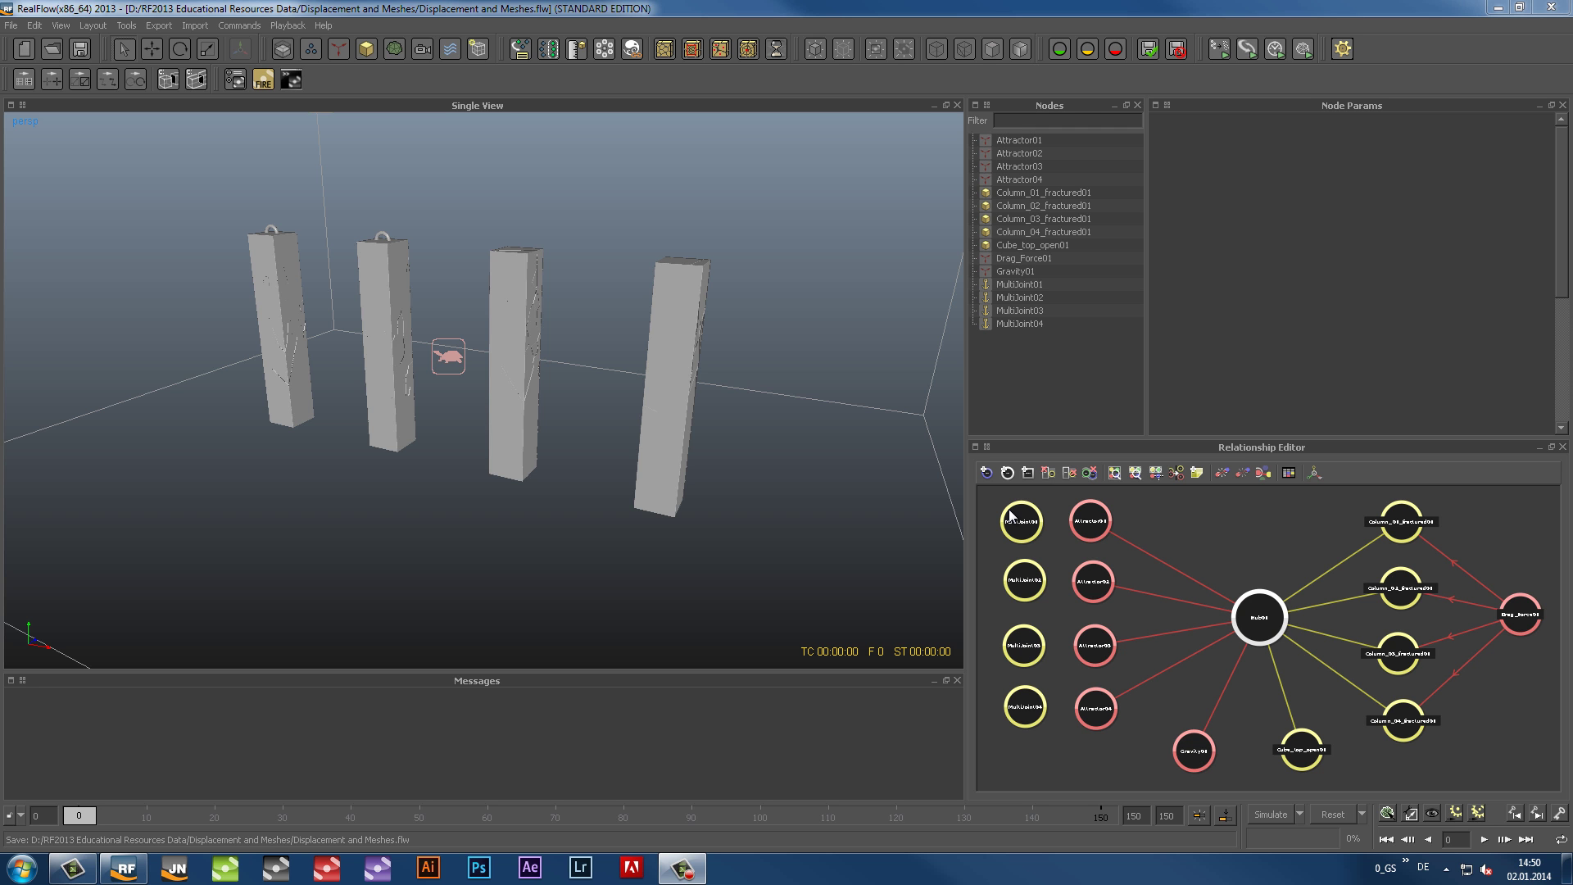
Add a Hybrido domain and a Hybrido emitter, assigning no element to the emitter
{"action": "left_click", "coordinate": [283, 49]}
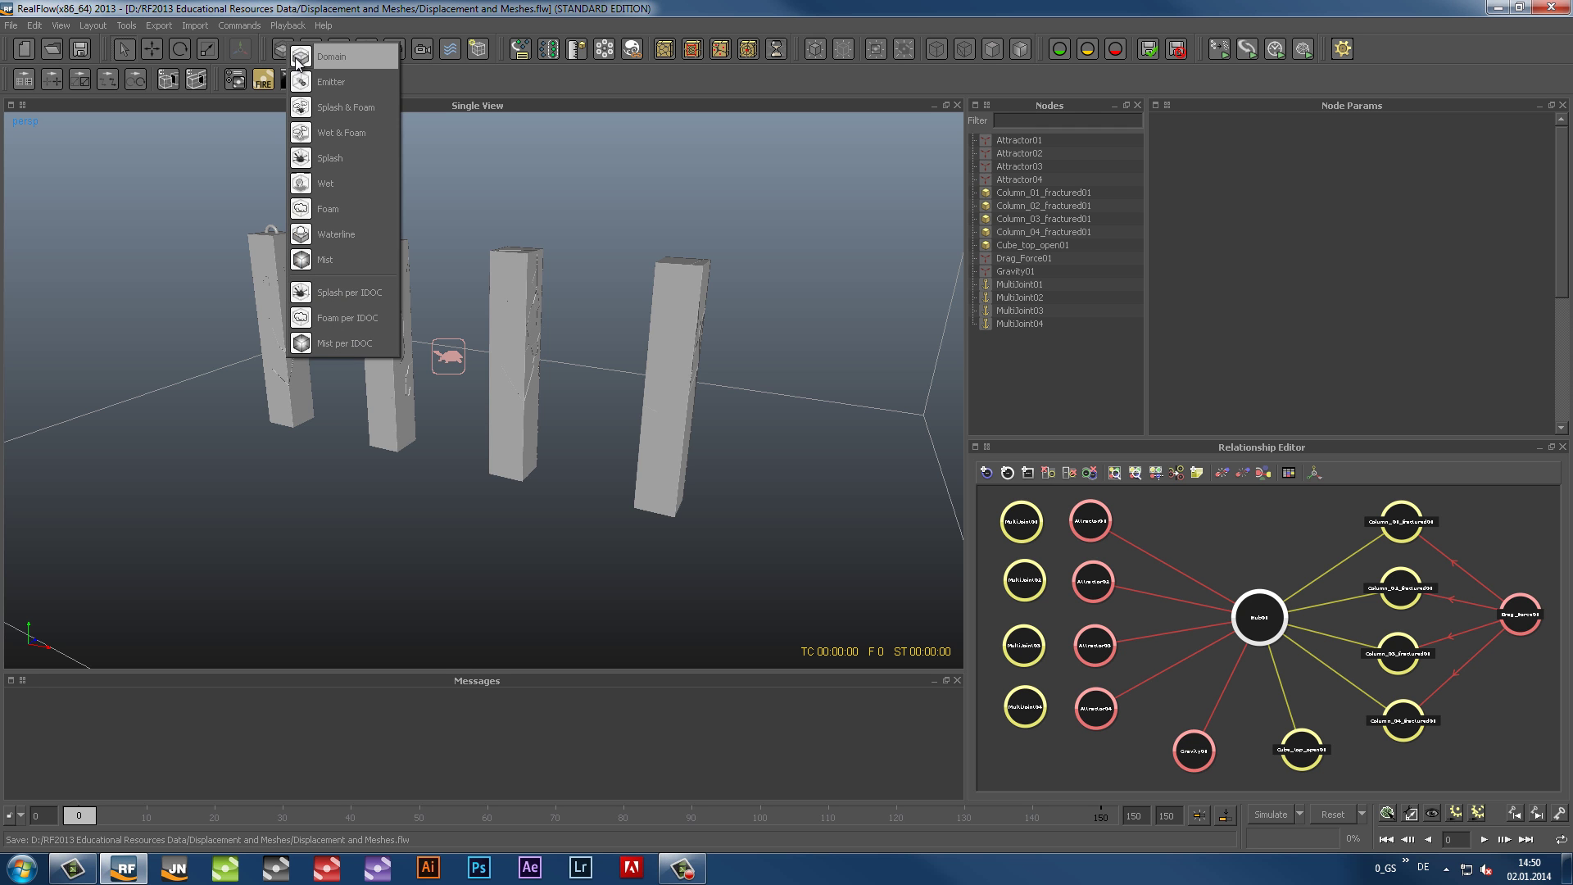
{"action": "left_click", "coordinate": [297, 59]}
{"action": "left_click", "coordinate": [282, 56]}
{"action": "left_click", "coordinate": [293, 94]}
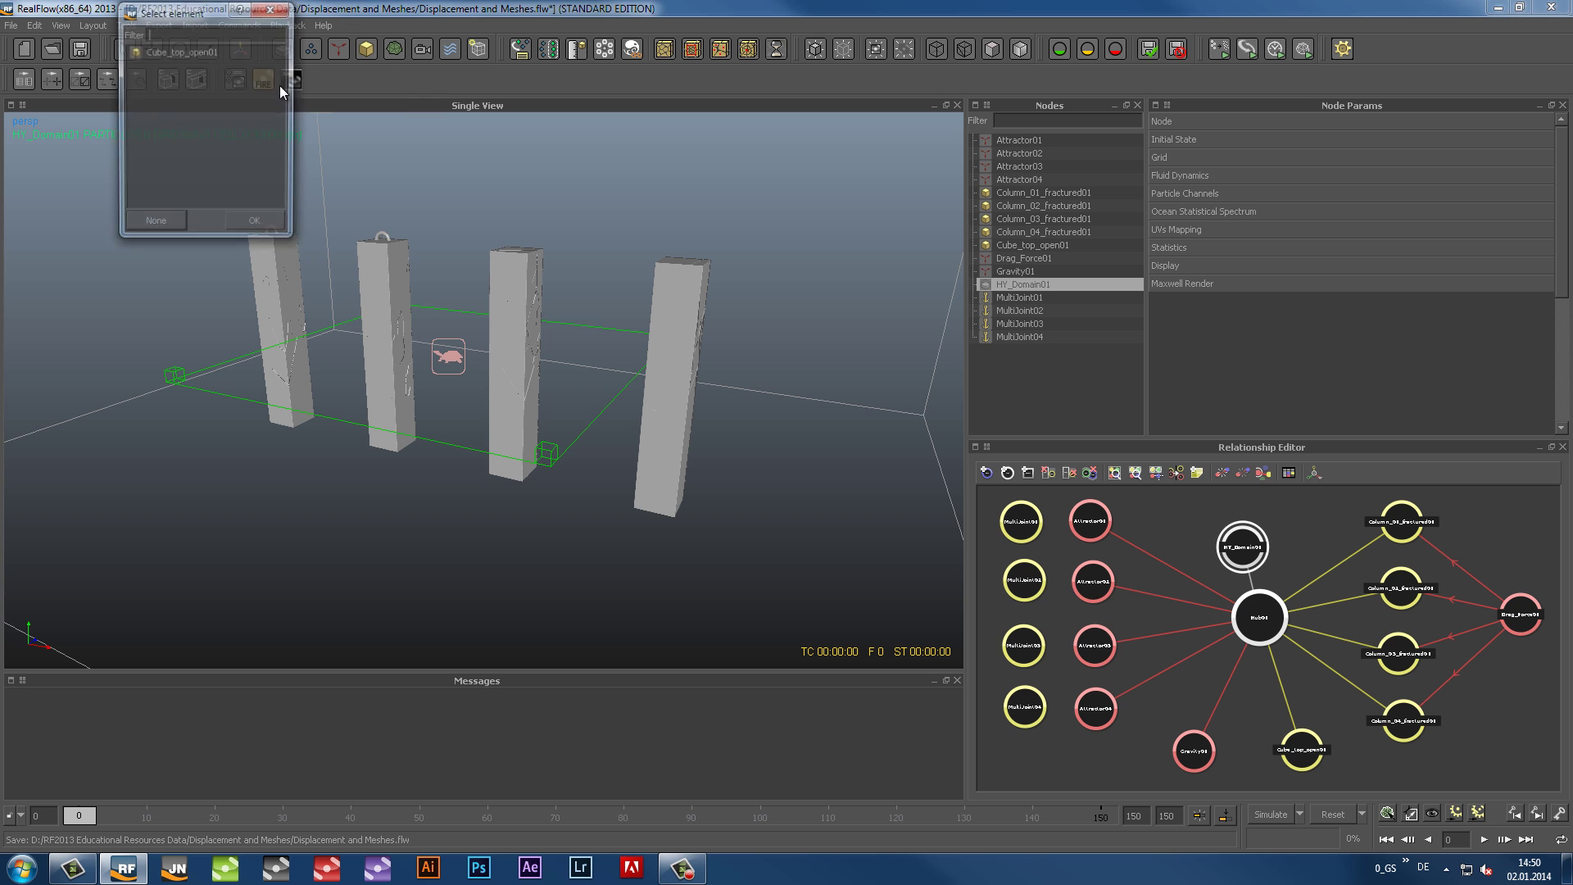
{"action": "left_click", "coordinate": [155, 225]}
Add a cube object and set its scale to 25, 1.75 and 20 along X, Y and Z
{"action": "left_click", "coordinate": [366, 51]}
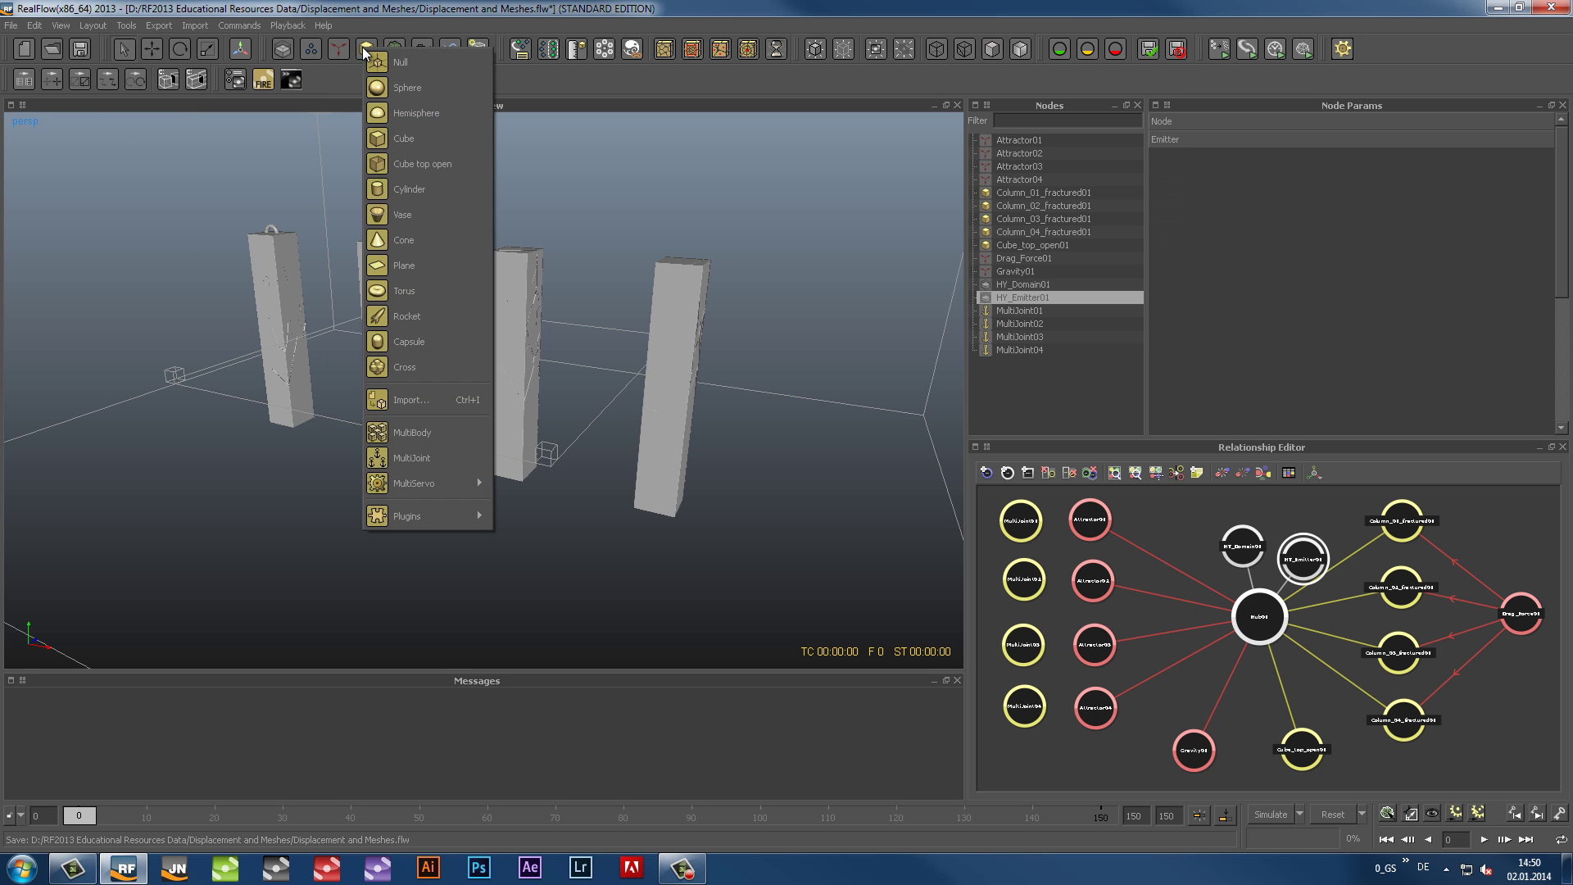
{"action": "left_click", "coordinate": [397, 139]}
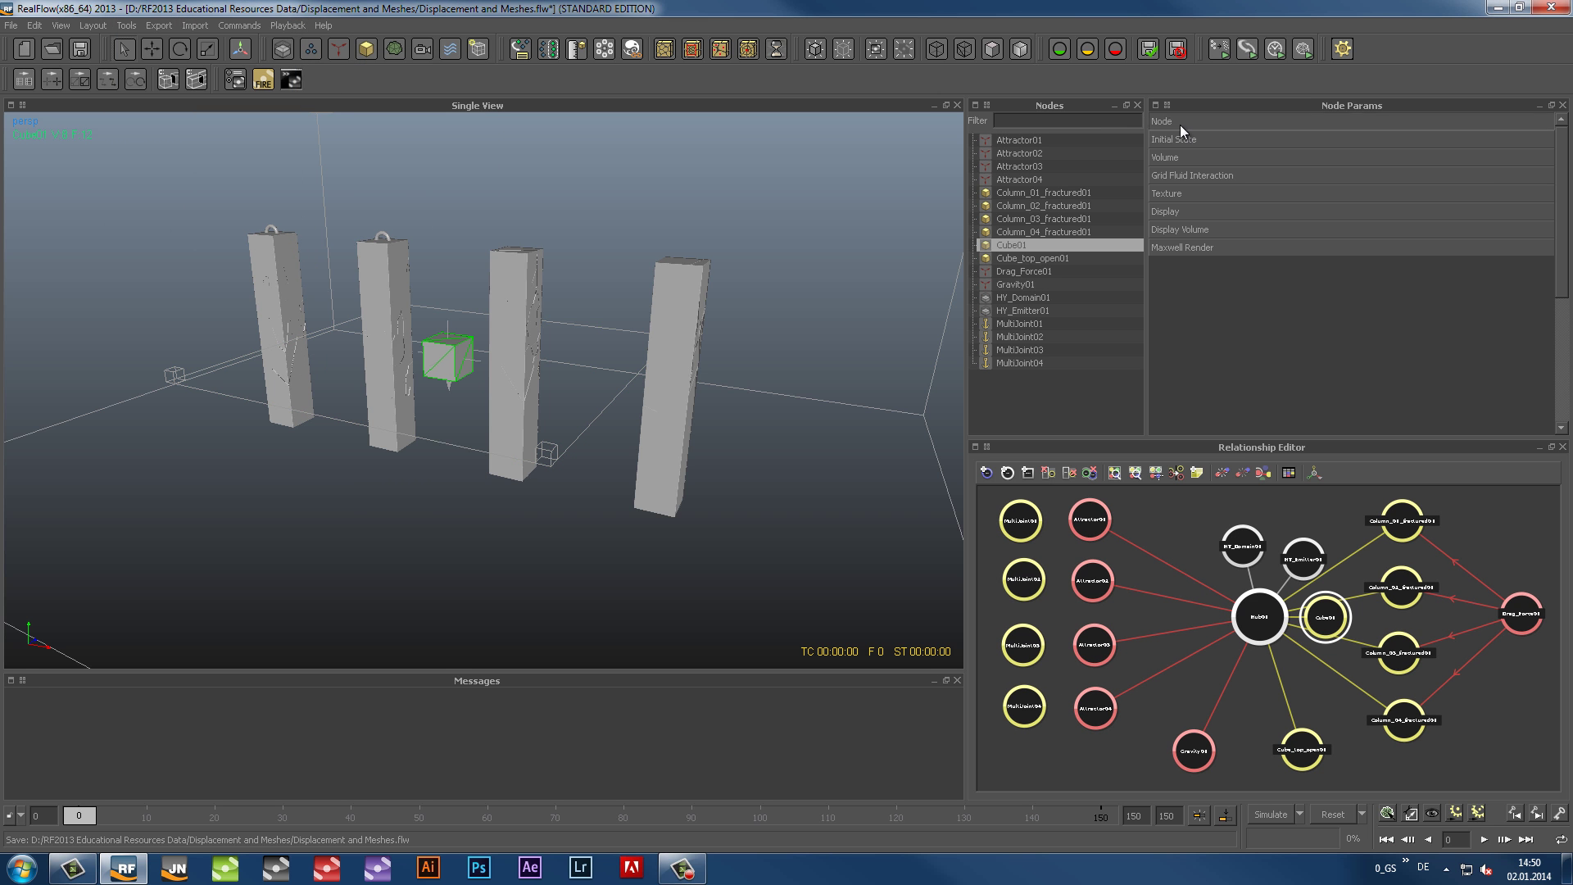
{"action": "type", "text": "25"}
{"action": "key", "text": "Tab"}
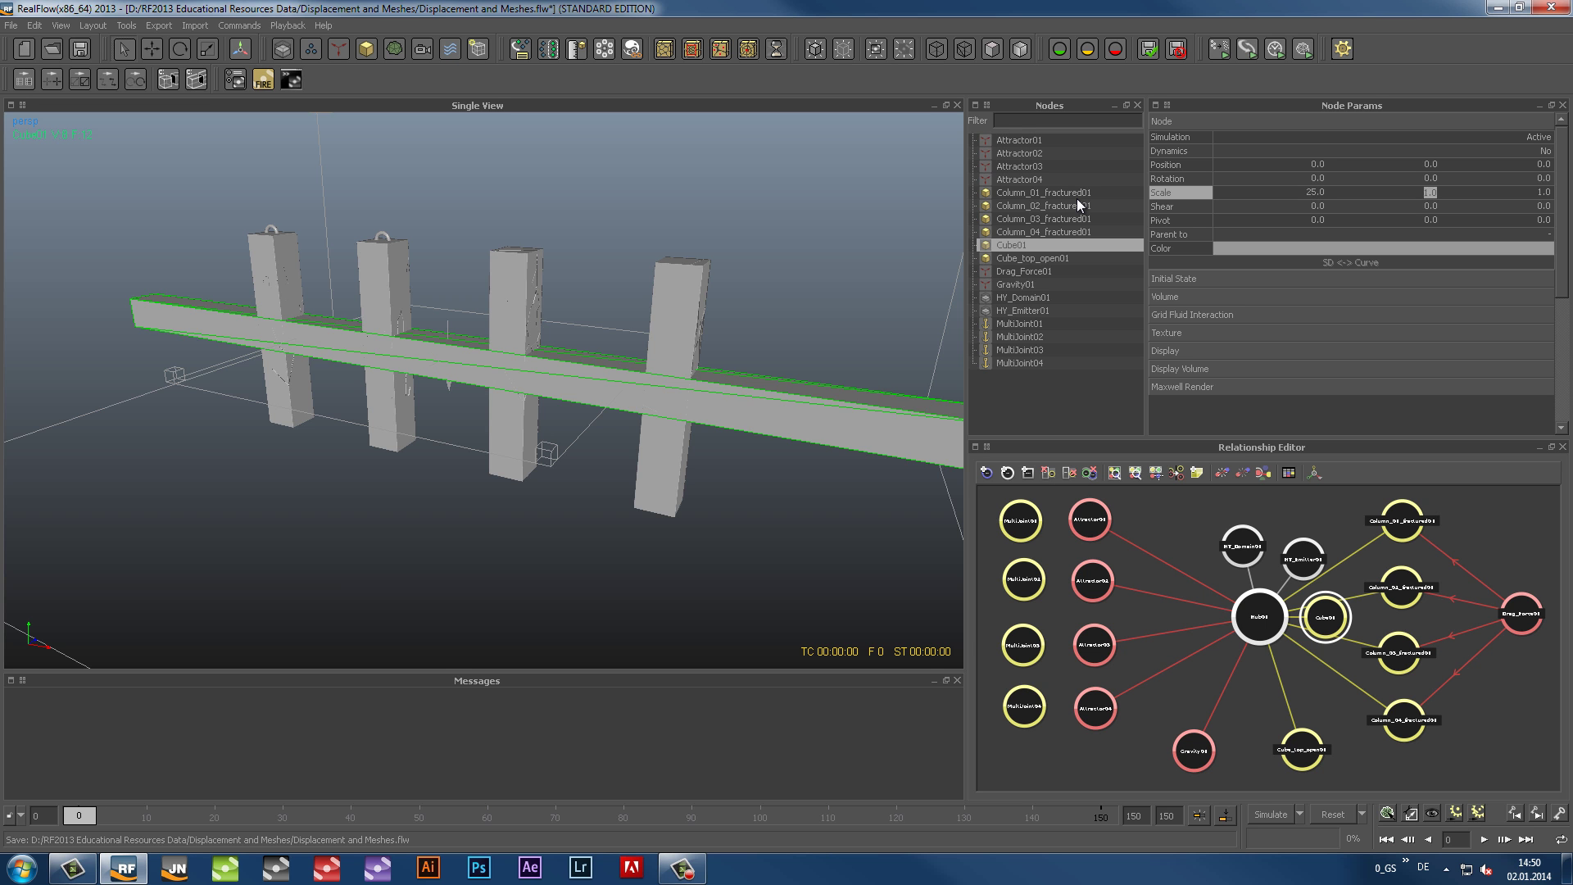
{"action": "type", "text": "1.75"}
{"action": "key", "text": "Tab"}
{"action": "key", "text": "Return"}
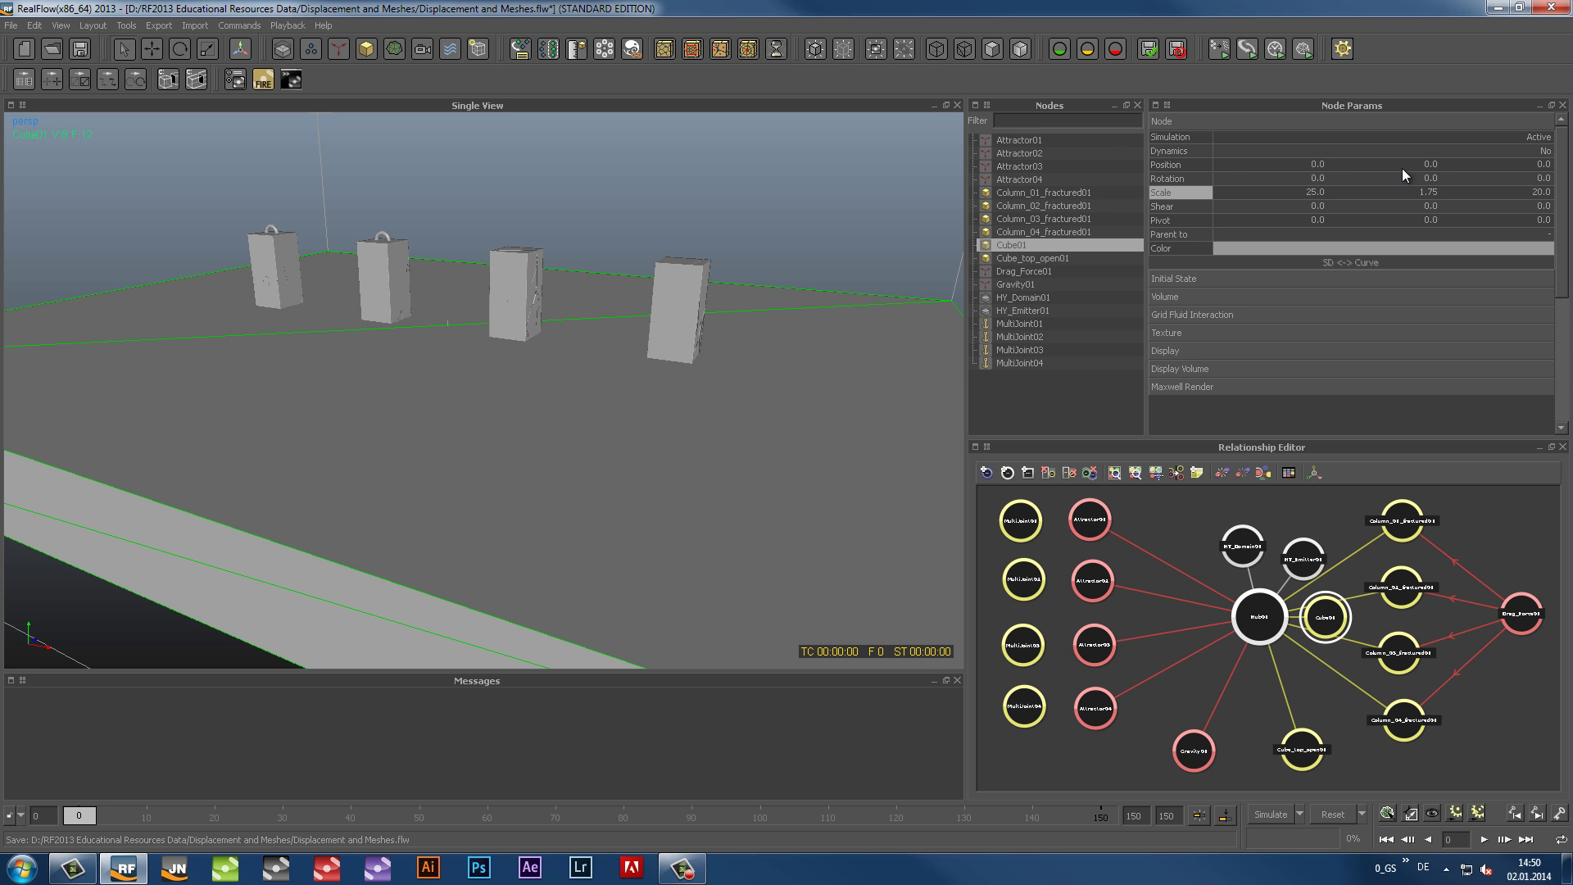
Set the new cube's Y position to -2.12 and display it as a bounding box
{"action": "left_click", "coordinate": [1429, 162]}
{"action": "type", "text": "-"}
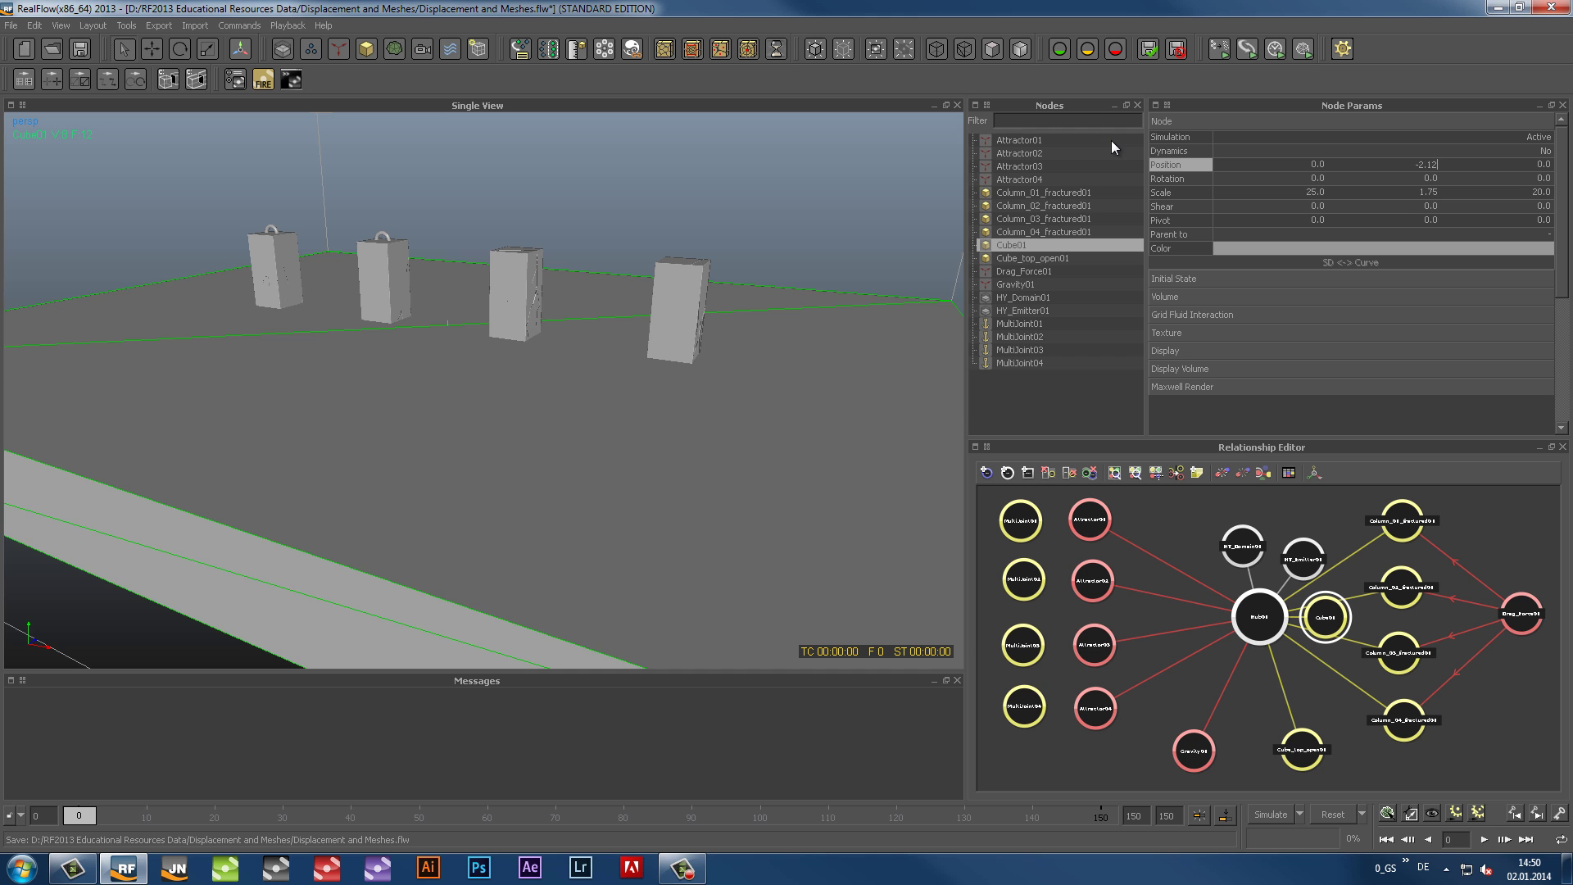
{"action": "type", "text": "2.12"}
{"action": "key", "text": "Return"}
{"action": "left_click", "coordinate": [938, 51]}
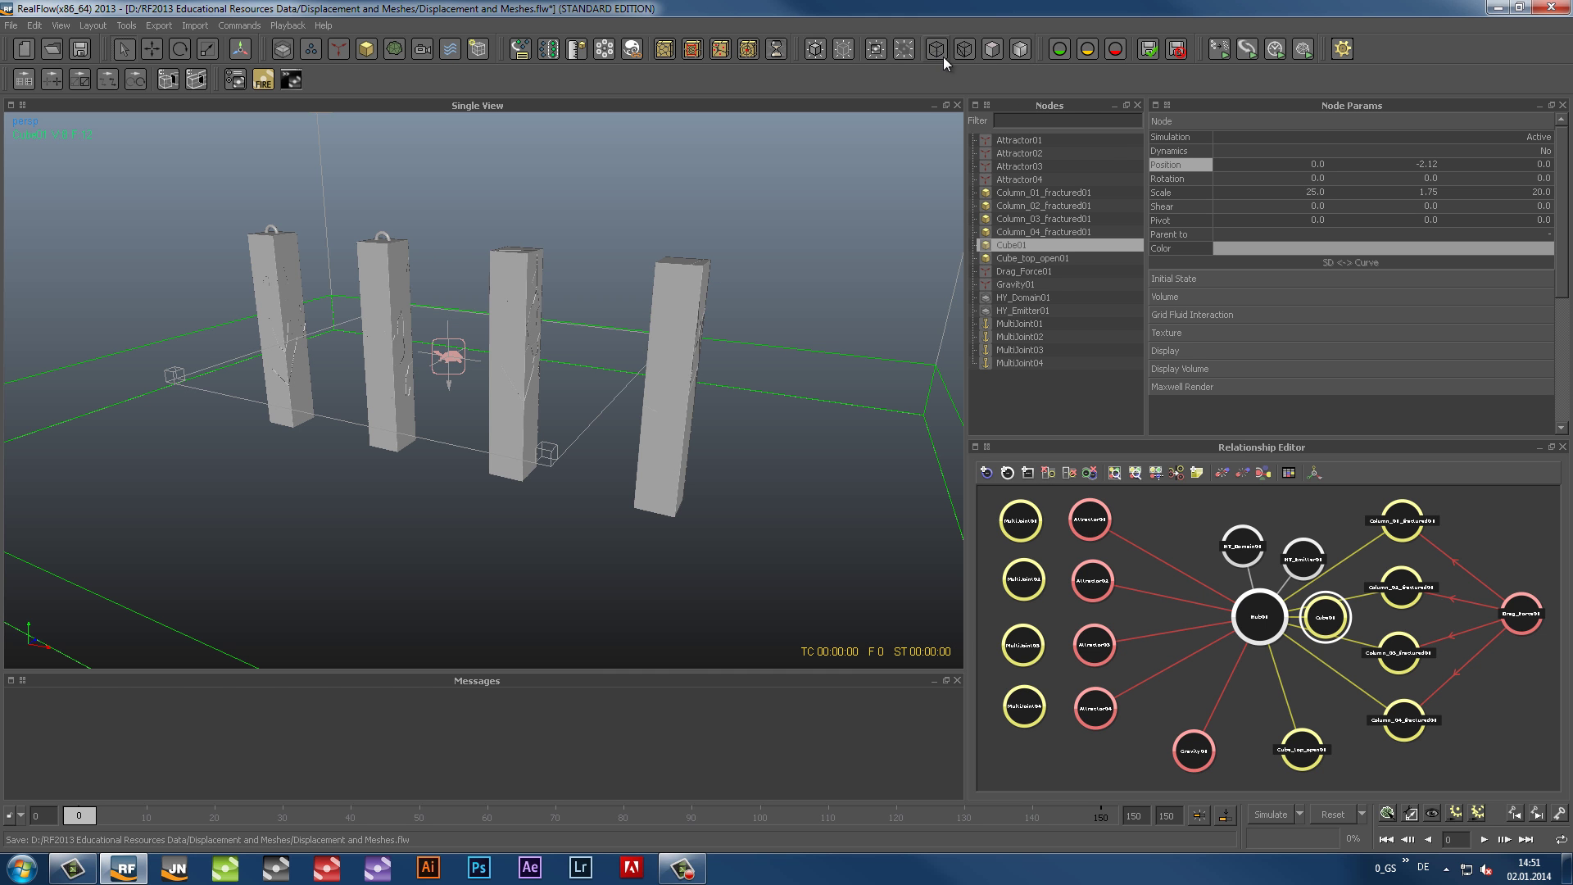
Set the volume mode of Cube_top_open01 to Solid outside
{"action": "left_click", "coordinate": [1034, 258]}
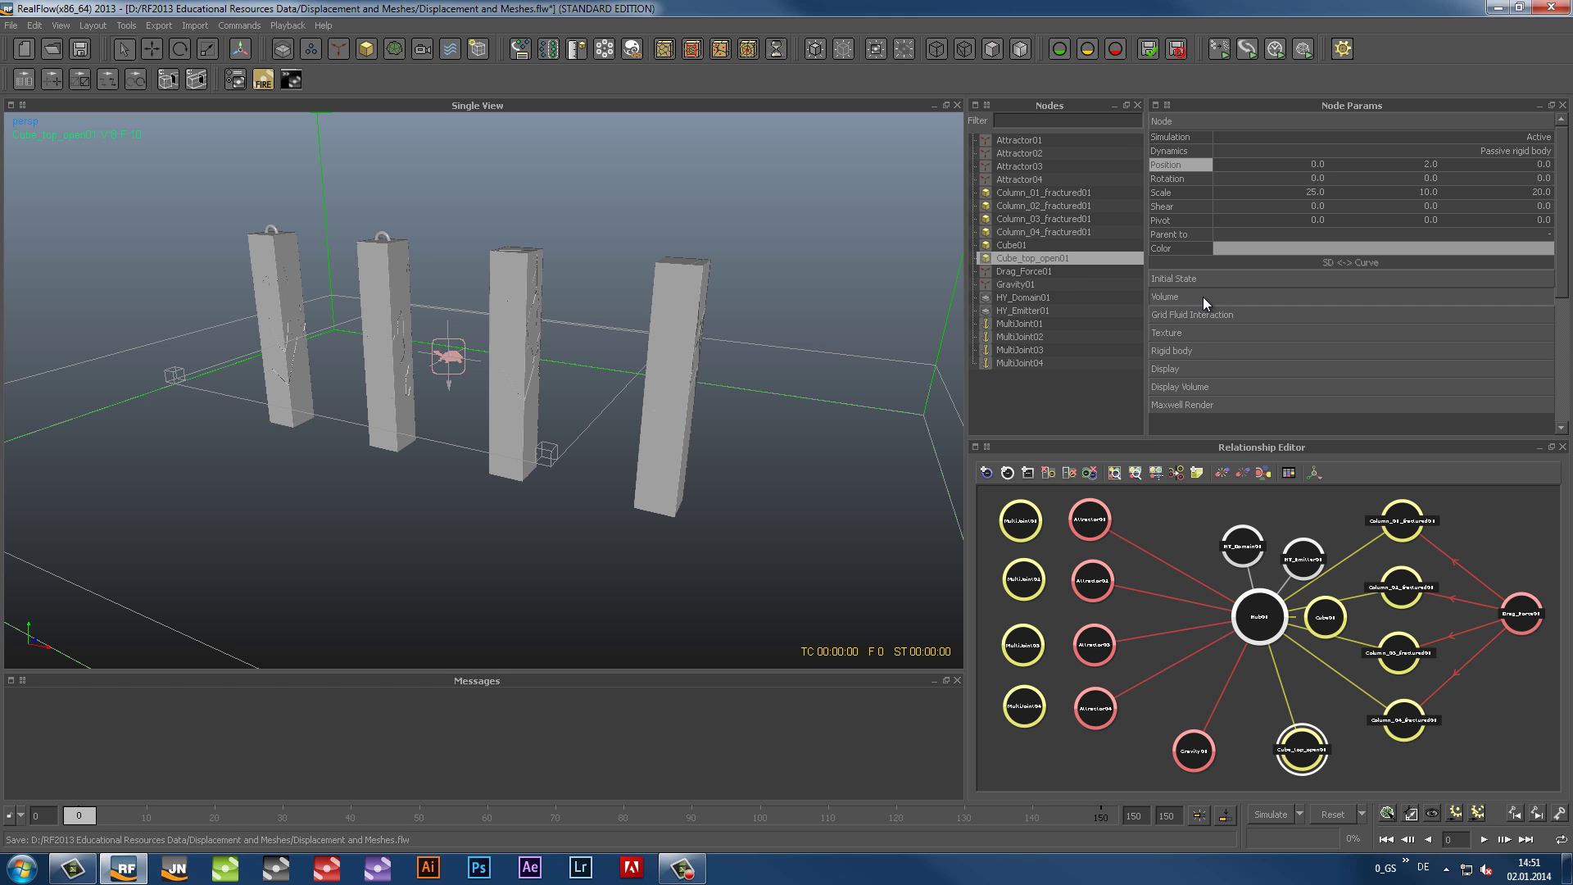
{"action": "left_click", "coordinate": [1203, 296]}
{"action": "left_click", "coordinate": [1535, 356]}
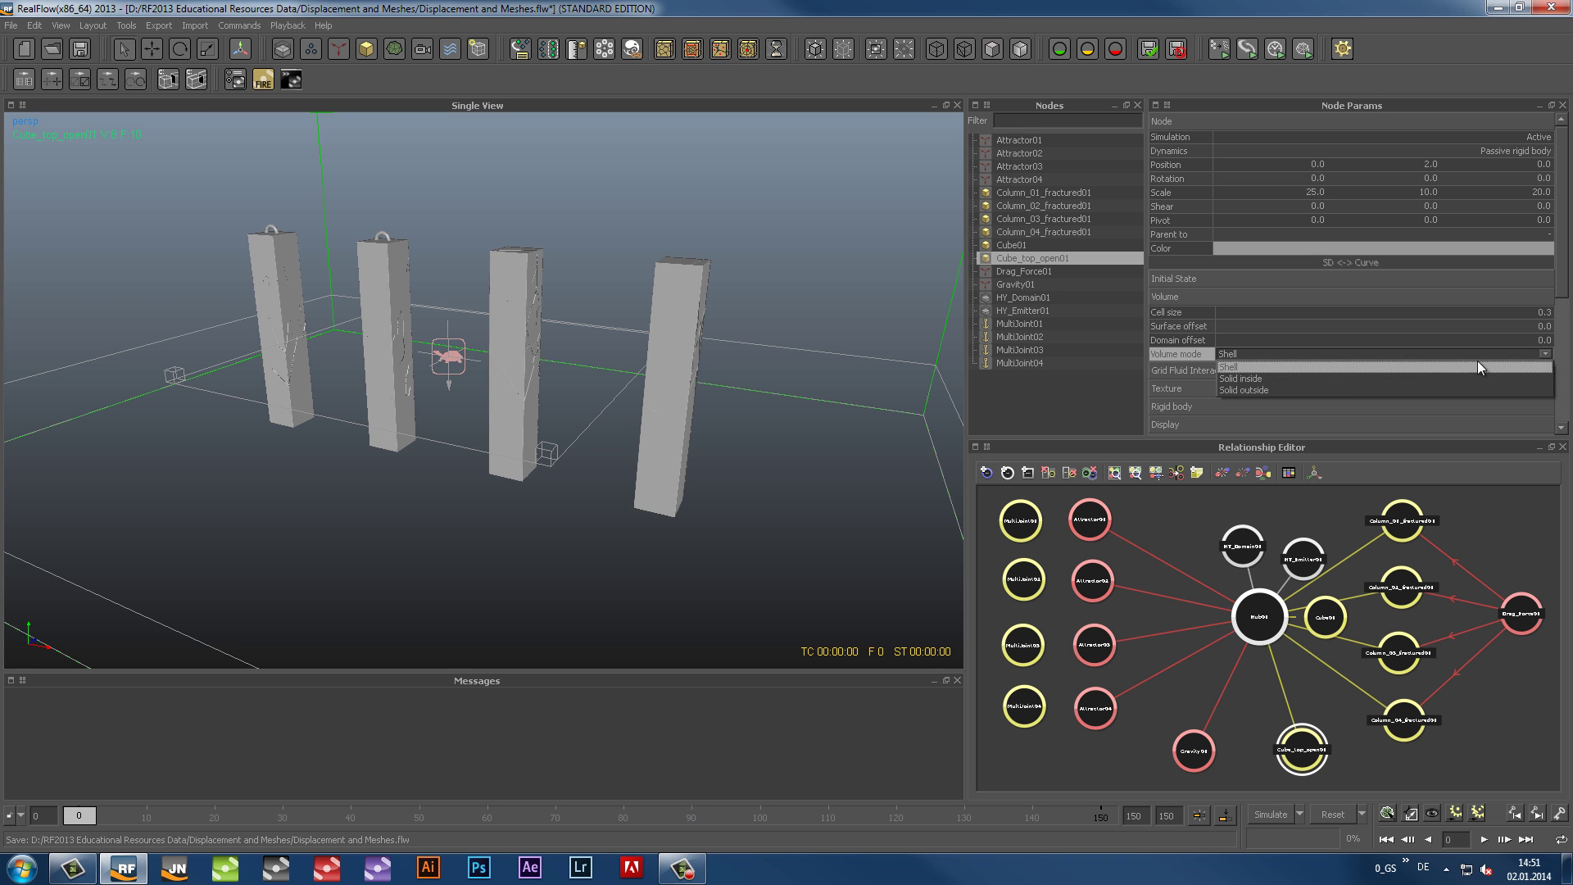
{"action": "left_click", "coordinate": [1336, 390]}
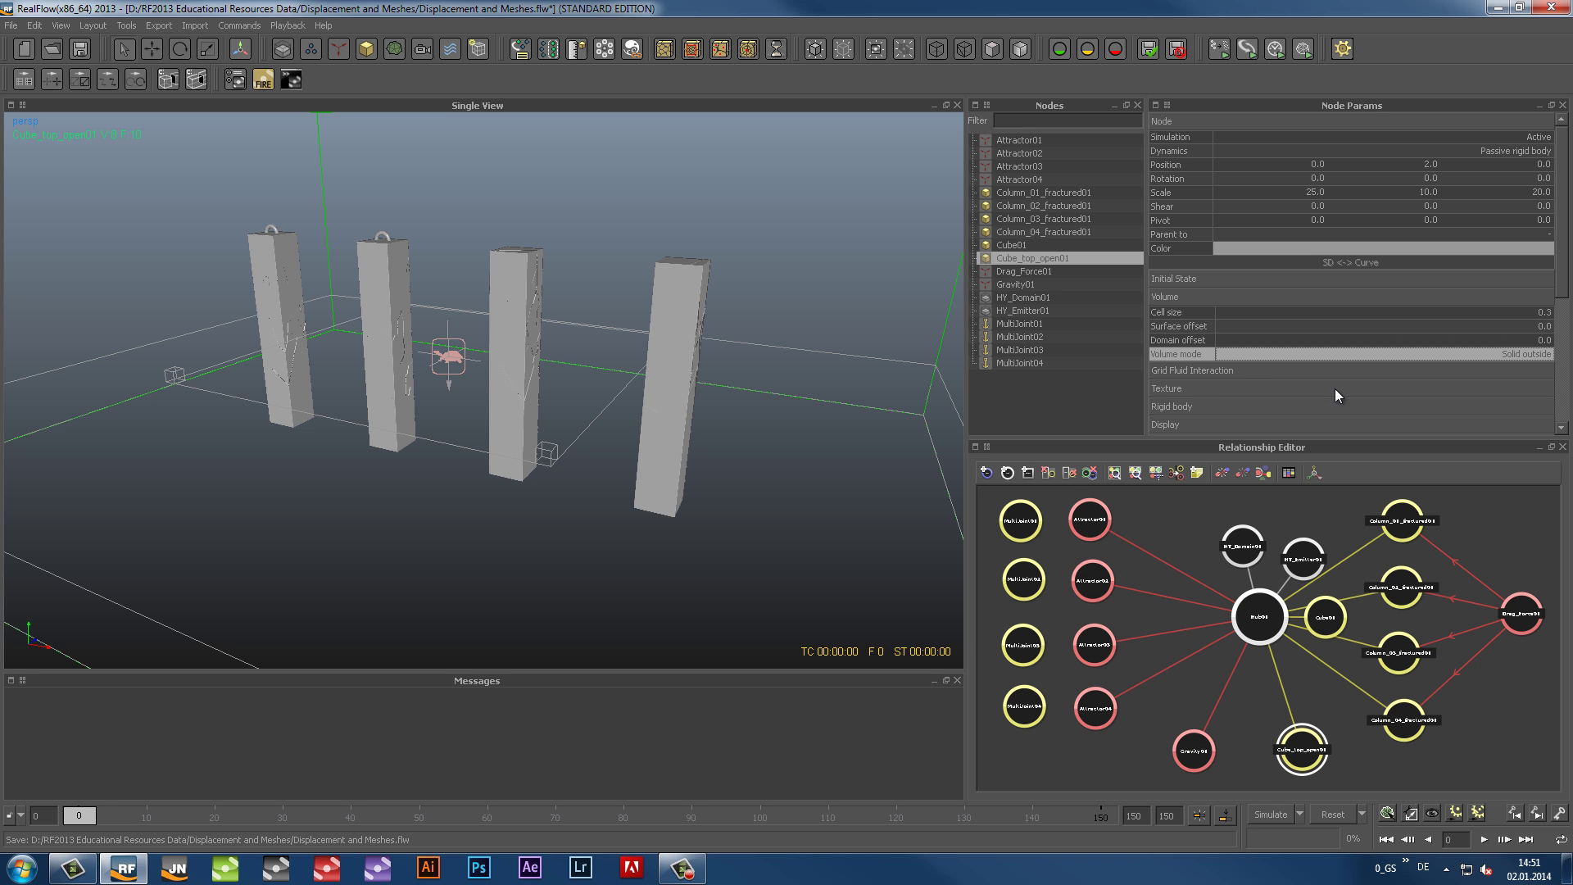
Open the scene's scale options, enter a scale value of 0.01, and confirm
{"action": "left_click", "coordinate": [1411, 814]}
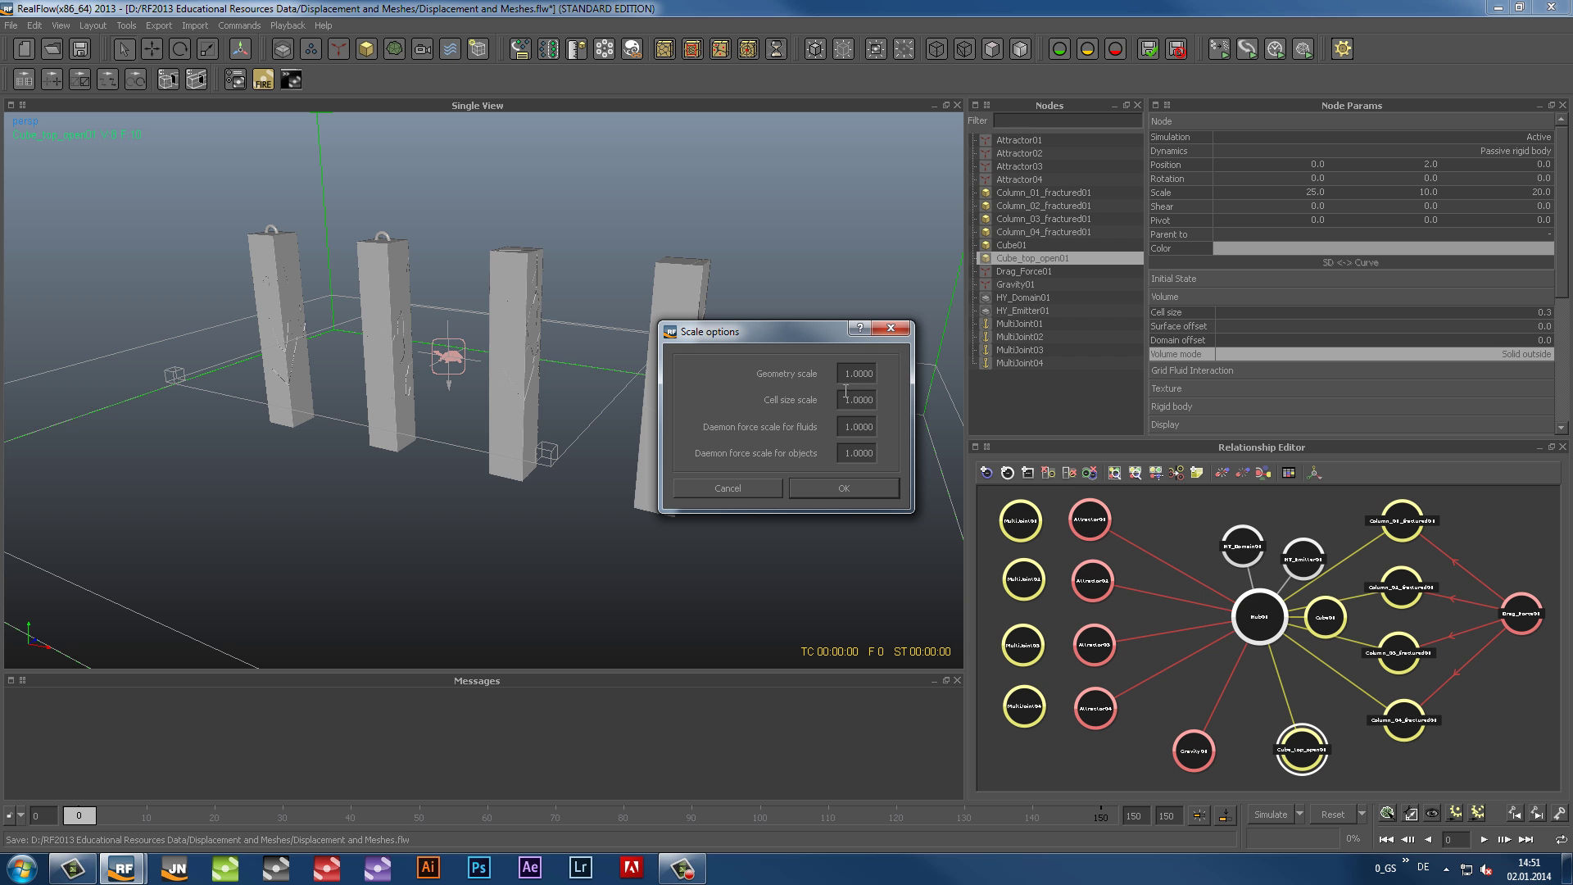
{"action": "key", "text": "BackSpace"}
{"action": "key", "text": "Delete"}
{"action": "key", "text": "Delete"}
{"action": "key", "text": "Delete"}
{"action": "type", "text": "0.01"}
{"action": "key", "text": "Return"}
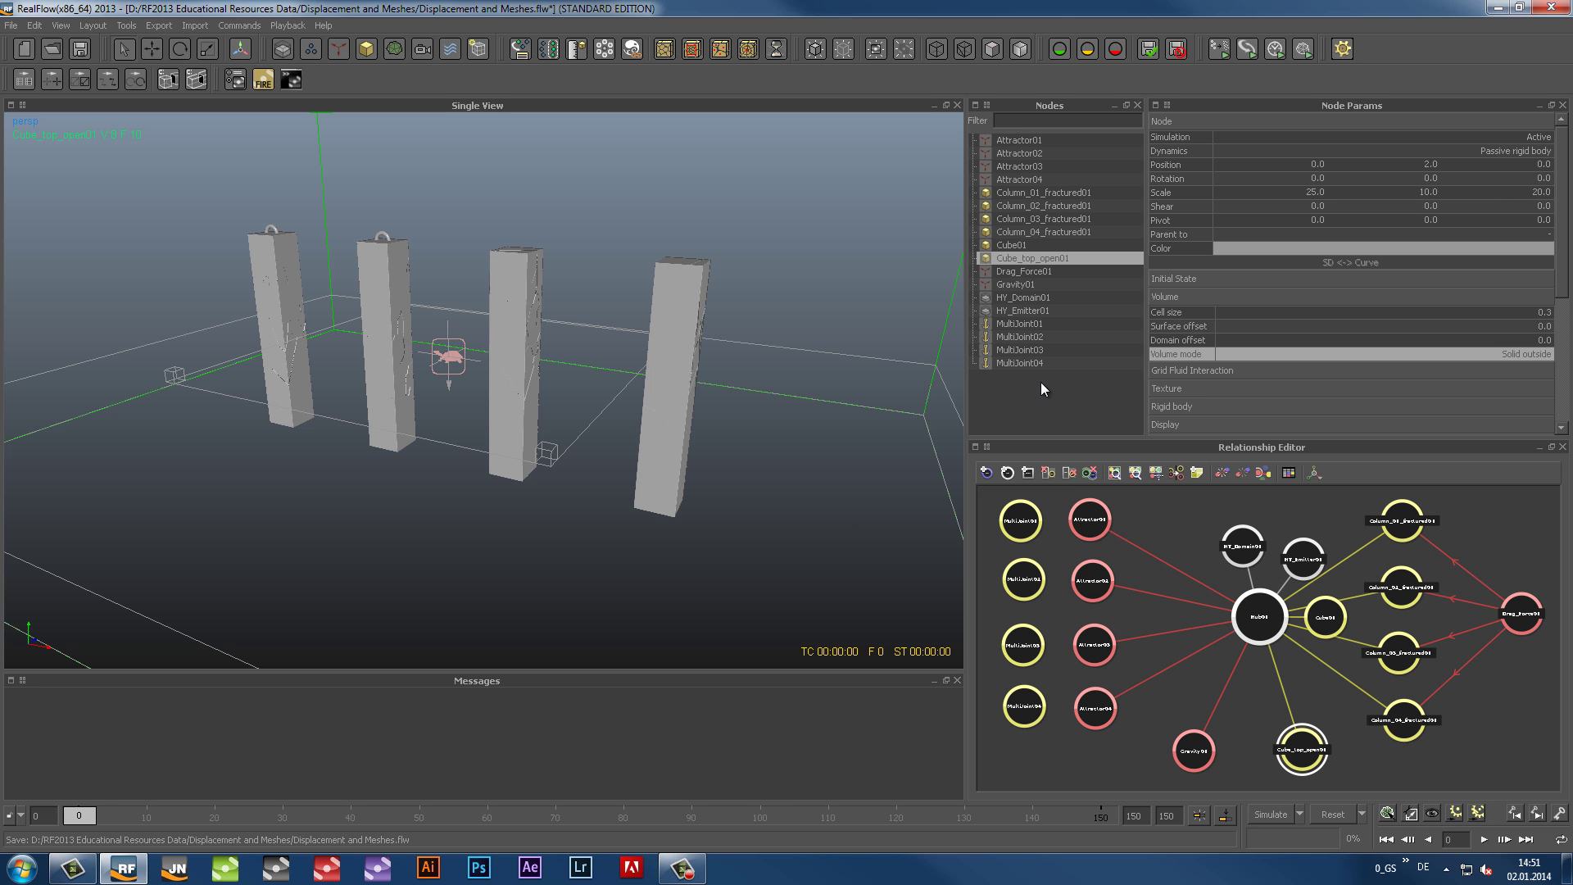
Move the Cube01 node below the hub in the relationship graph and disconnect it from the hub
{"action": "left_click", "coordinate": [1014, 294]}
{"action": "left_click_drag", "start_coordinate": [1325, 617], "coordinate": [1256, 719]}
{"action": "left_click", "coordinate": [1252, 687]}
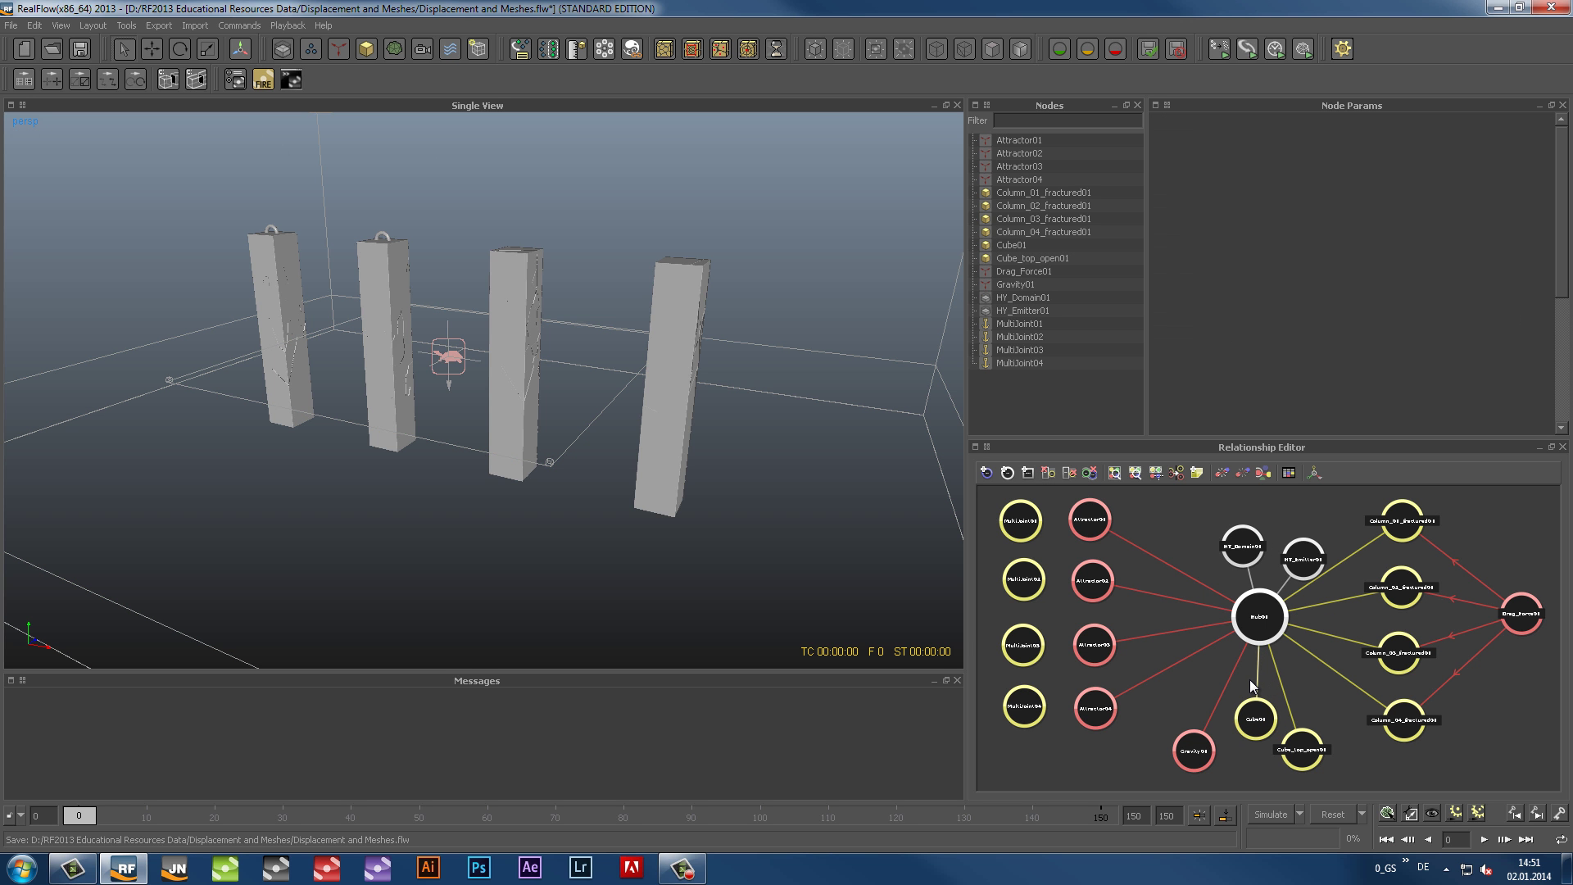
Set the grid creation mode of HY_Domain01 to Sparse
{"action": "left_click", "coordinate": [1020, 300]}
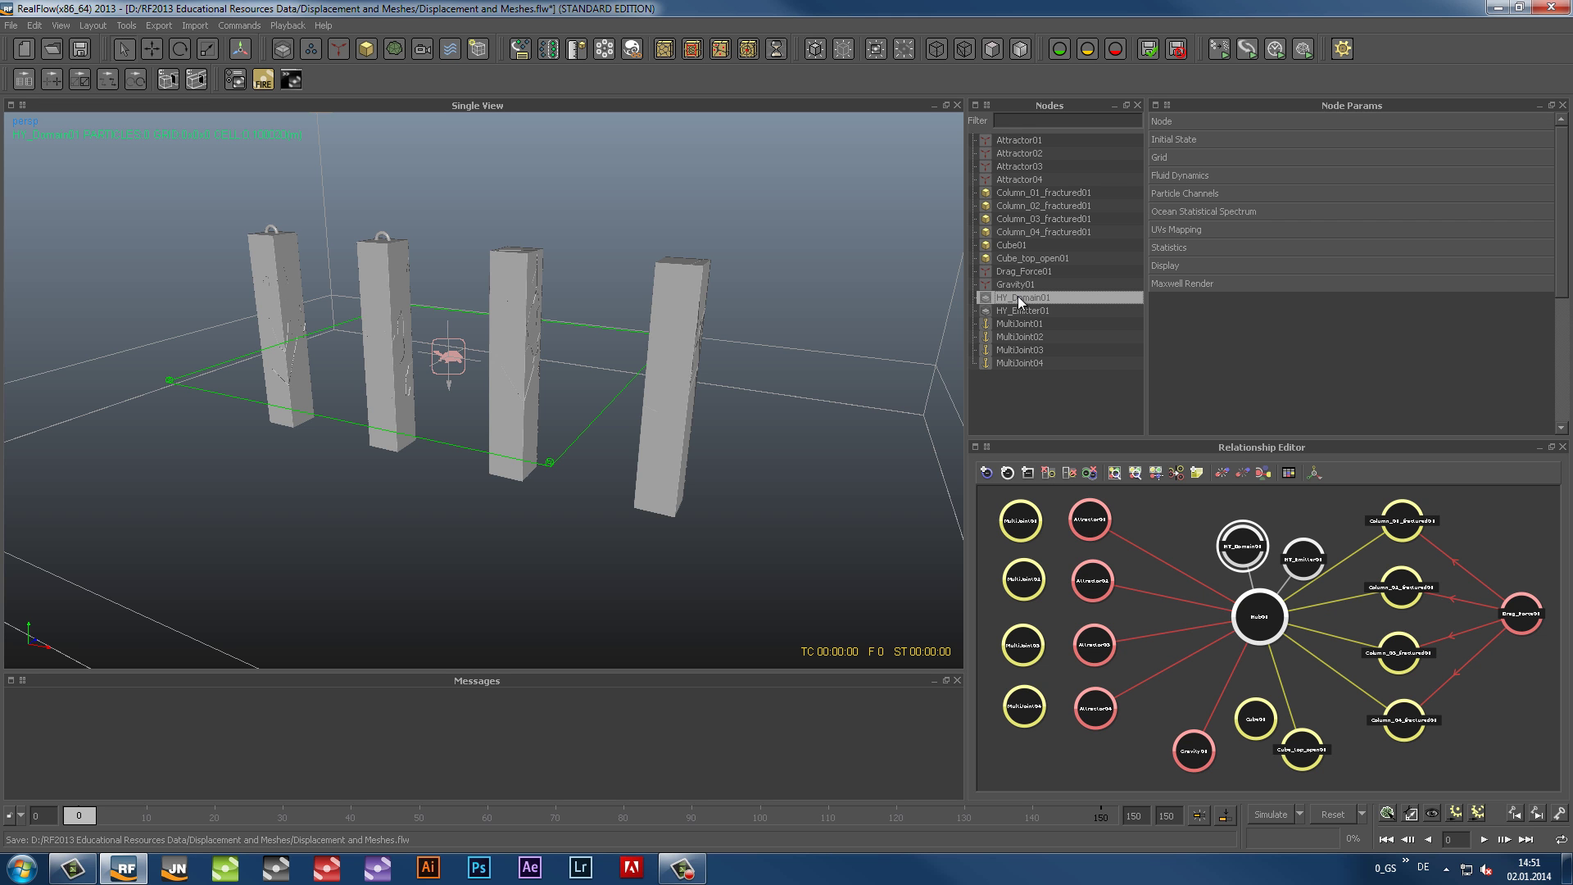
{"action": "left_click", "coordinate": [1180, 159]}
{"action": "left_click", "coordinate": [1522, 187]}
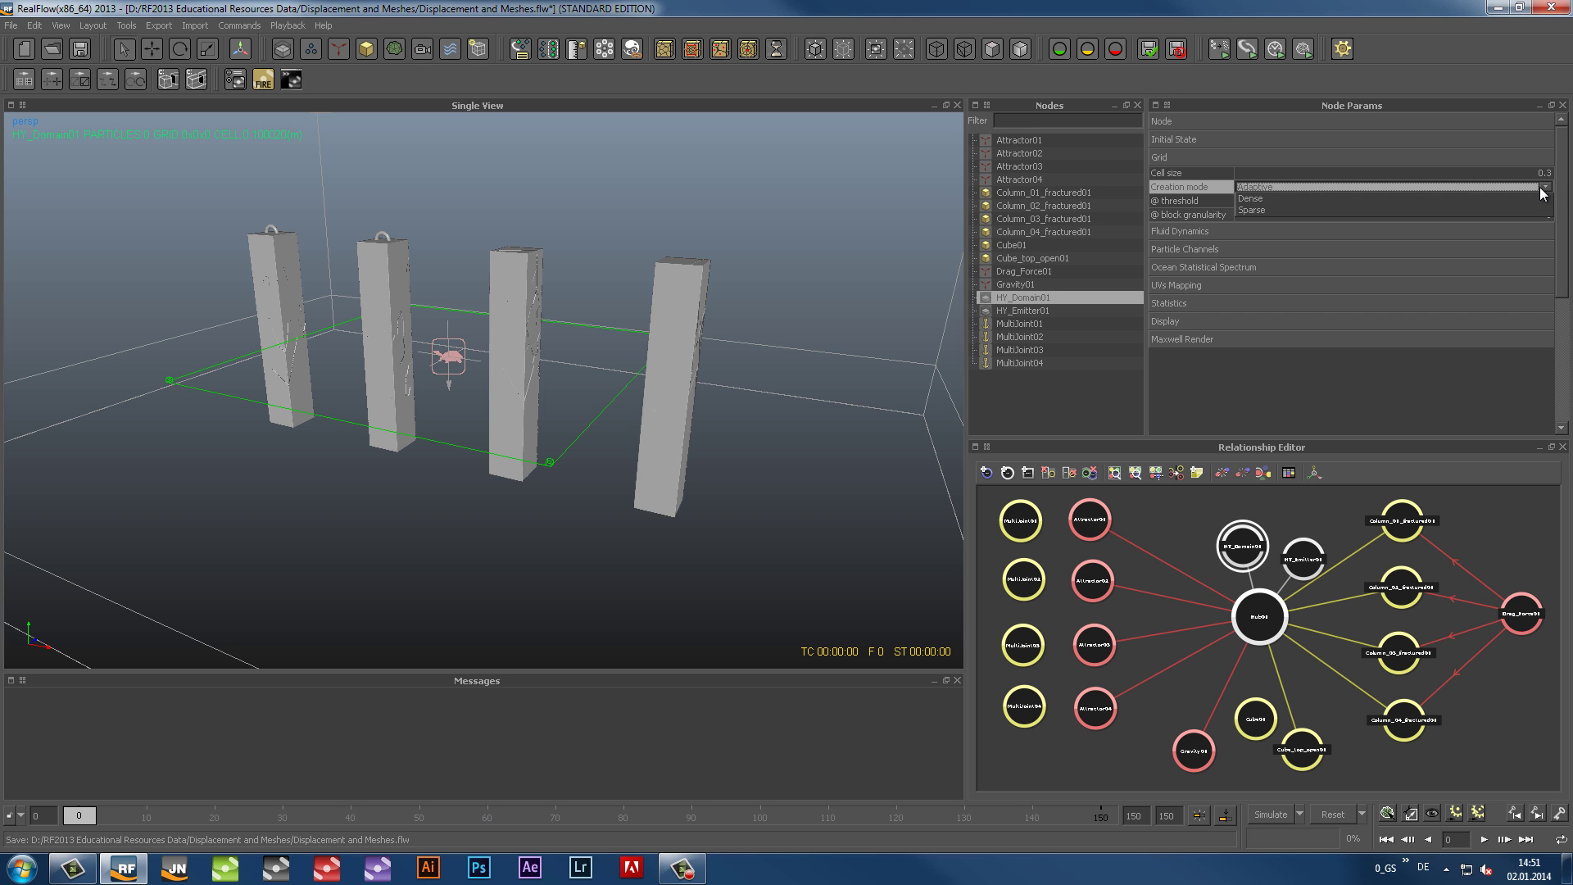
{"action": "left_click", "coordinate": [1426, 216]}
Assign Cube01 as the emitting object of HY_Emitter01
{"action": "left_click", "coordinate": [1025, 311]}
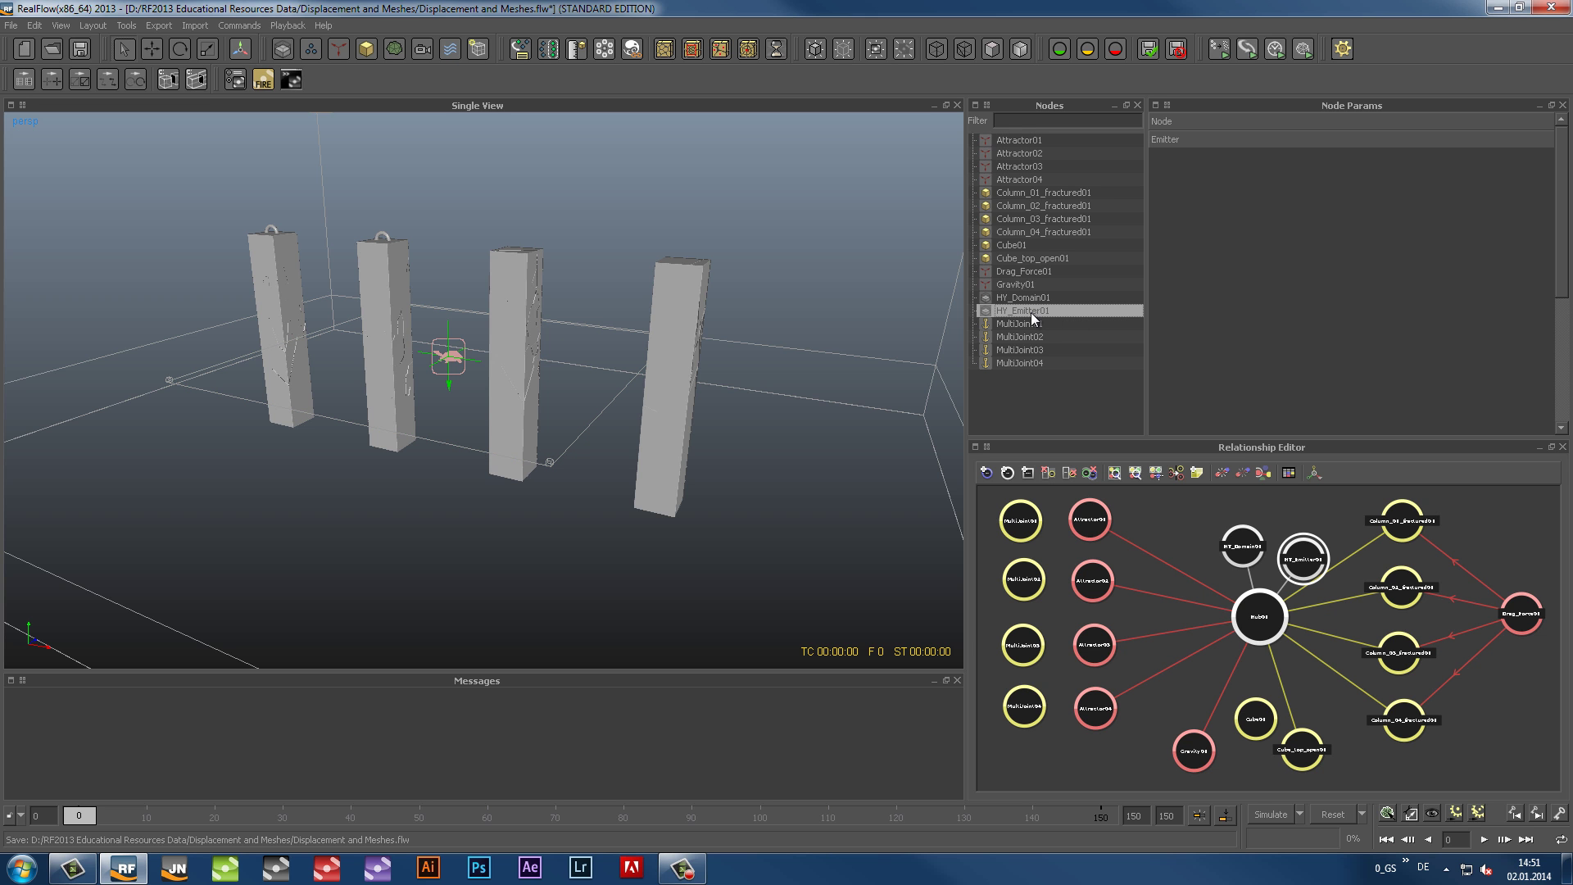
{"action": "left_click", "coordinate": [1186, 141]}
{"action": "left_click", "coordinate": [1484, 157]}
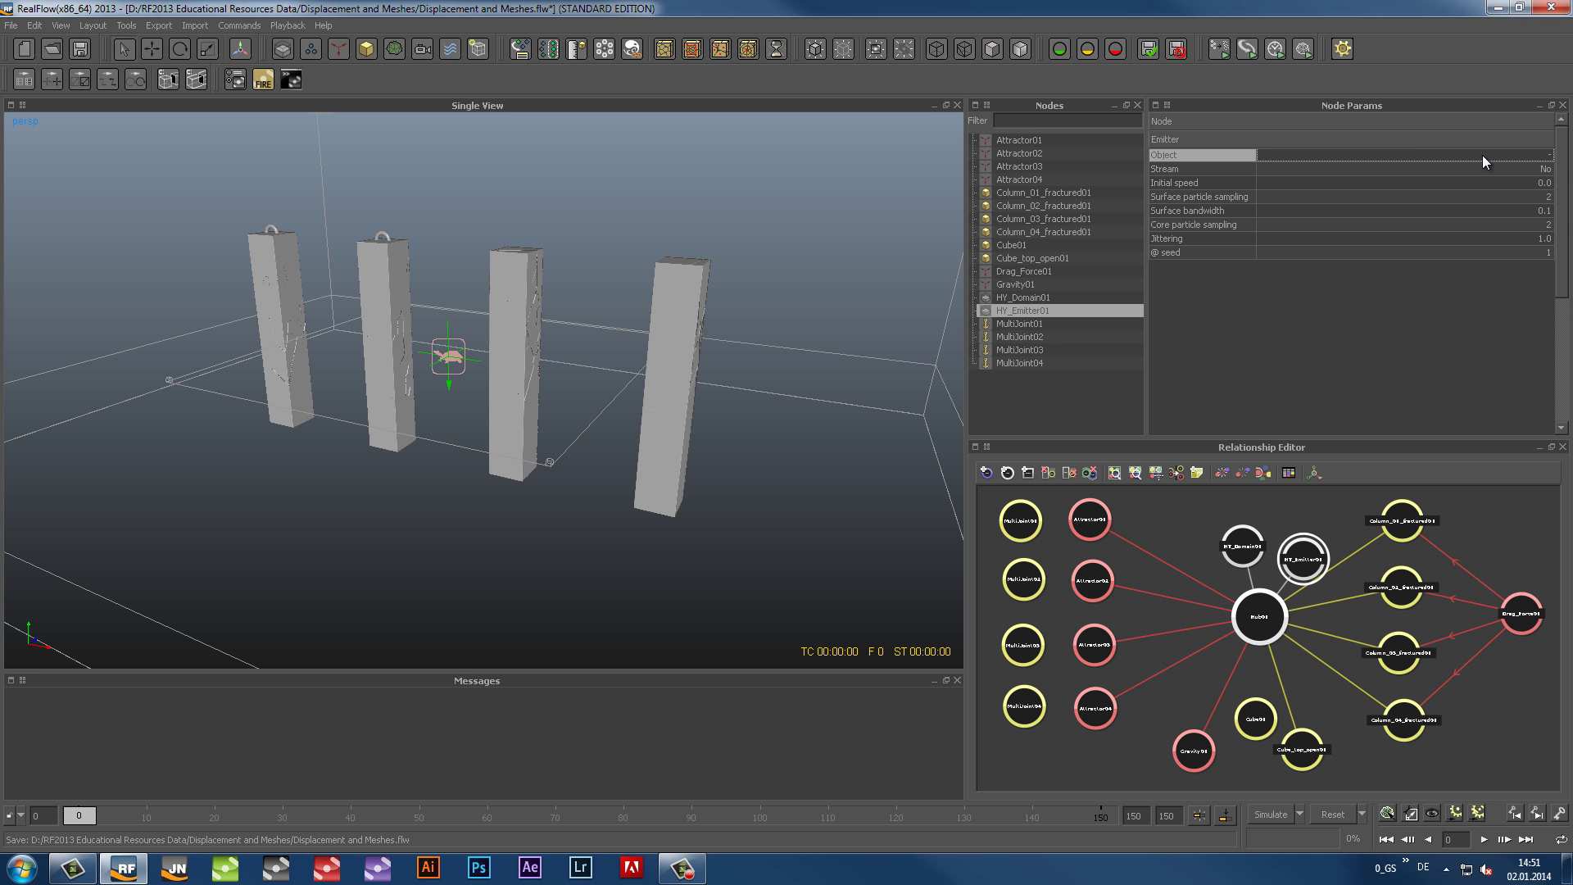
{"action": "left_click", "coordinate": [1352, 52]}
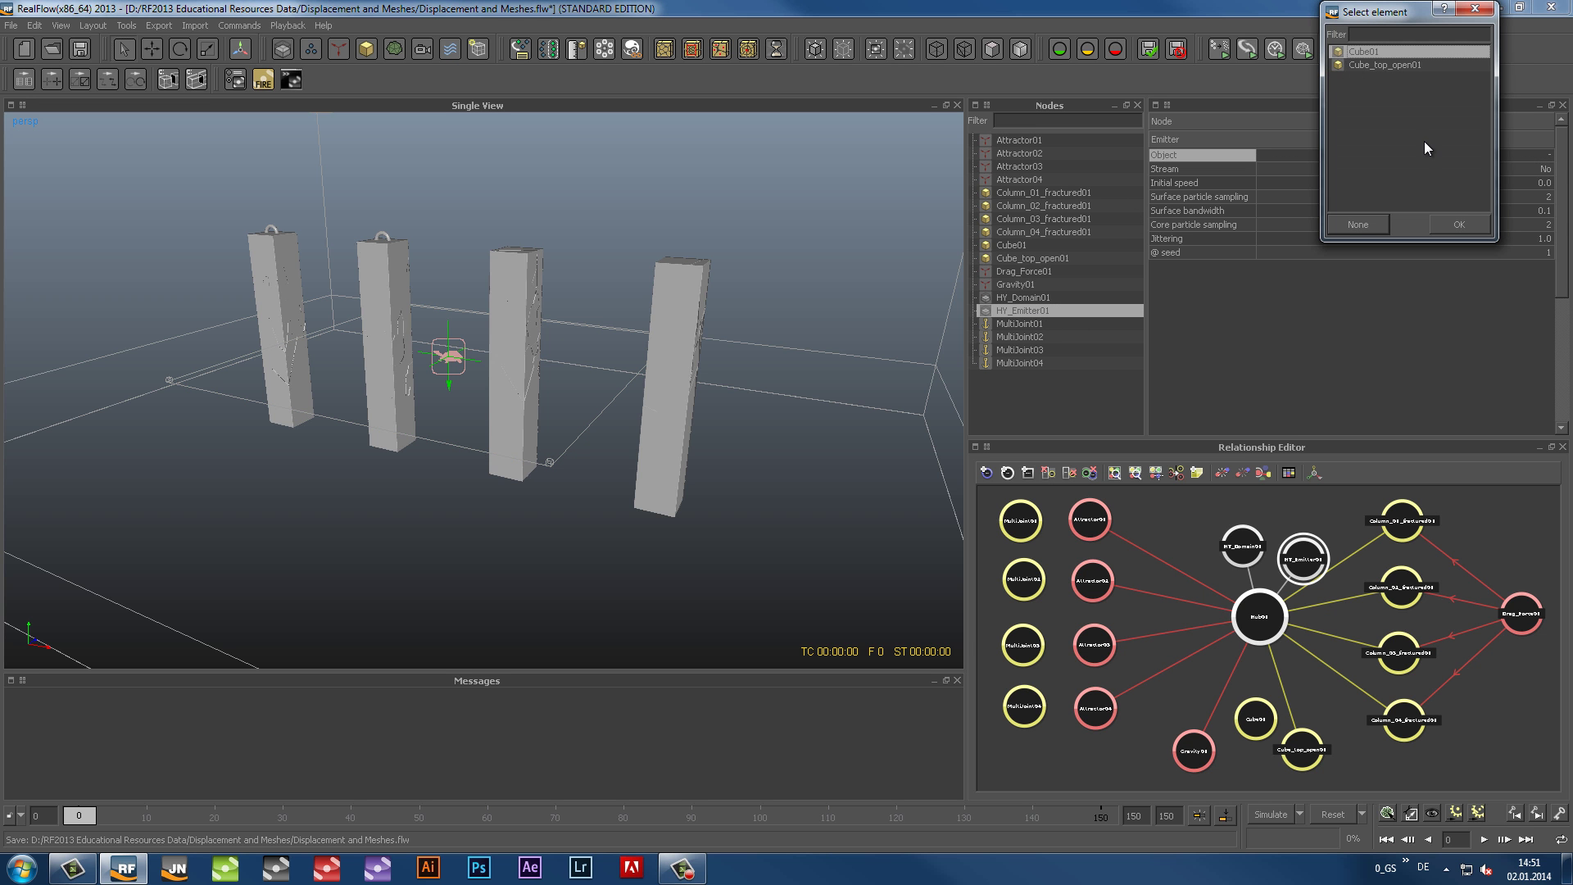
{"action": "left_click", "coordinate": [1461, 221]}
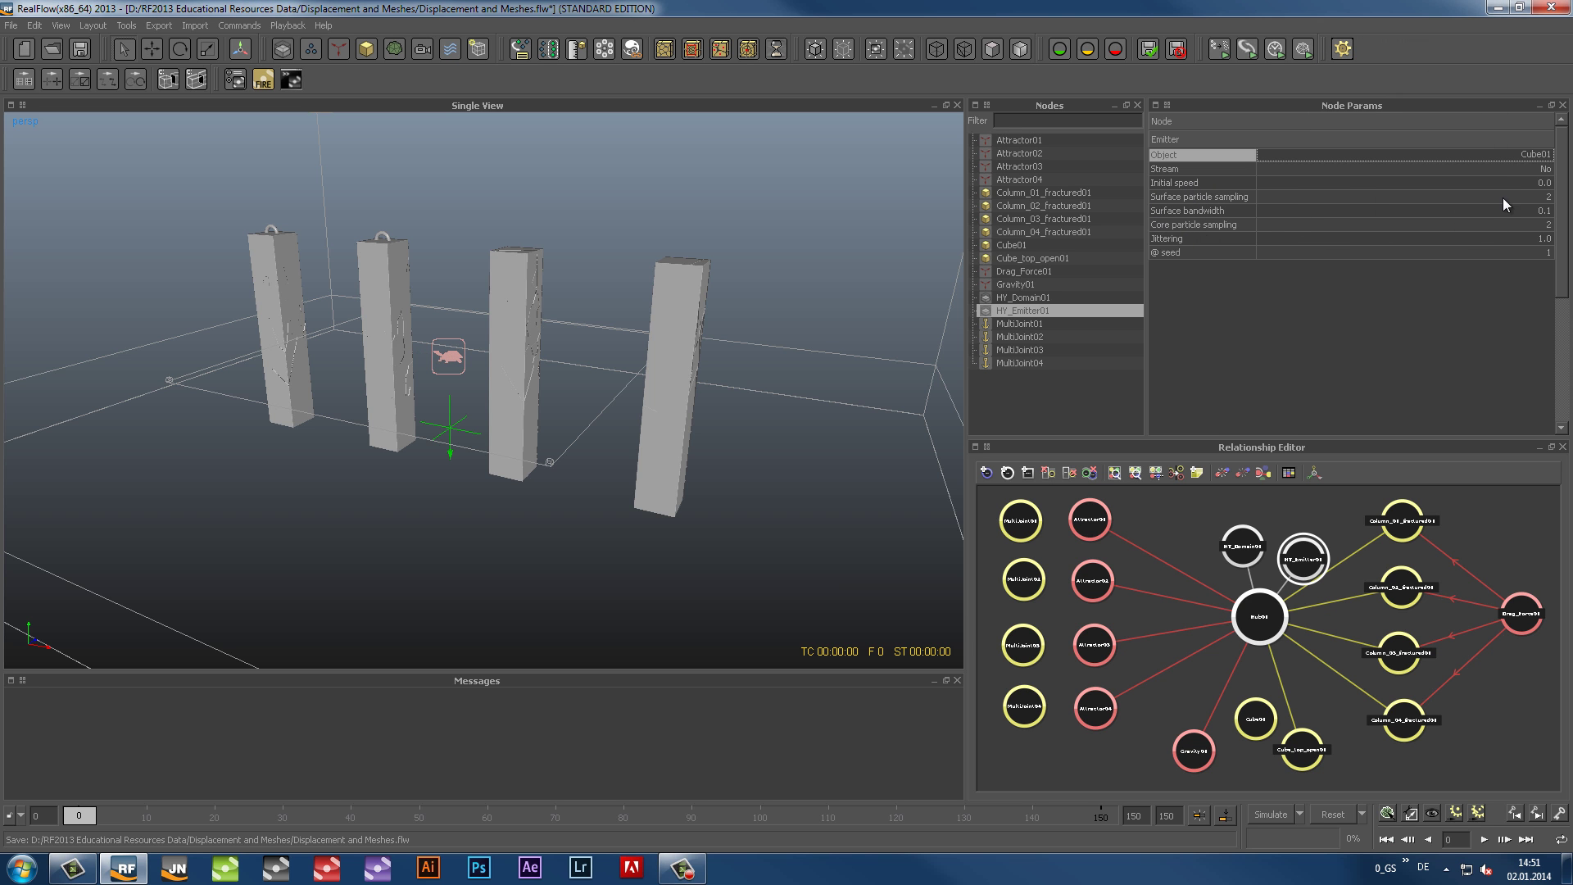
Set the Hybrido emitter's surface particle sampling to 3 and its surface bandwidth to 0.2
{"action": "double_click", "coordinate": [1338, 190]}
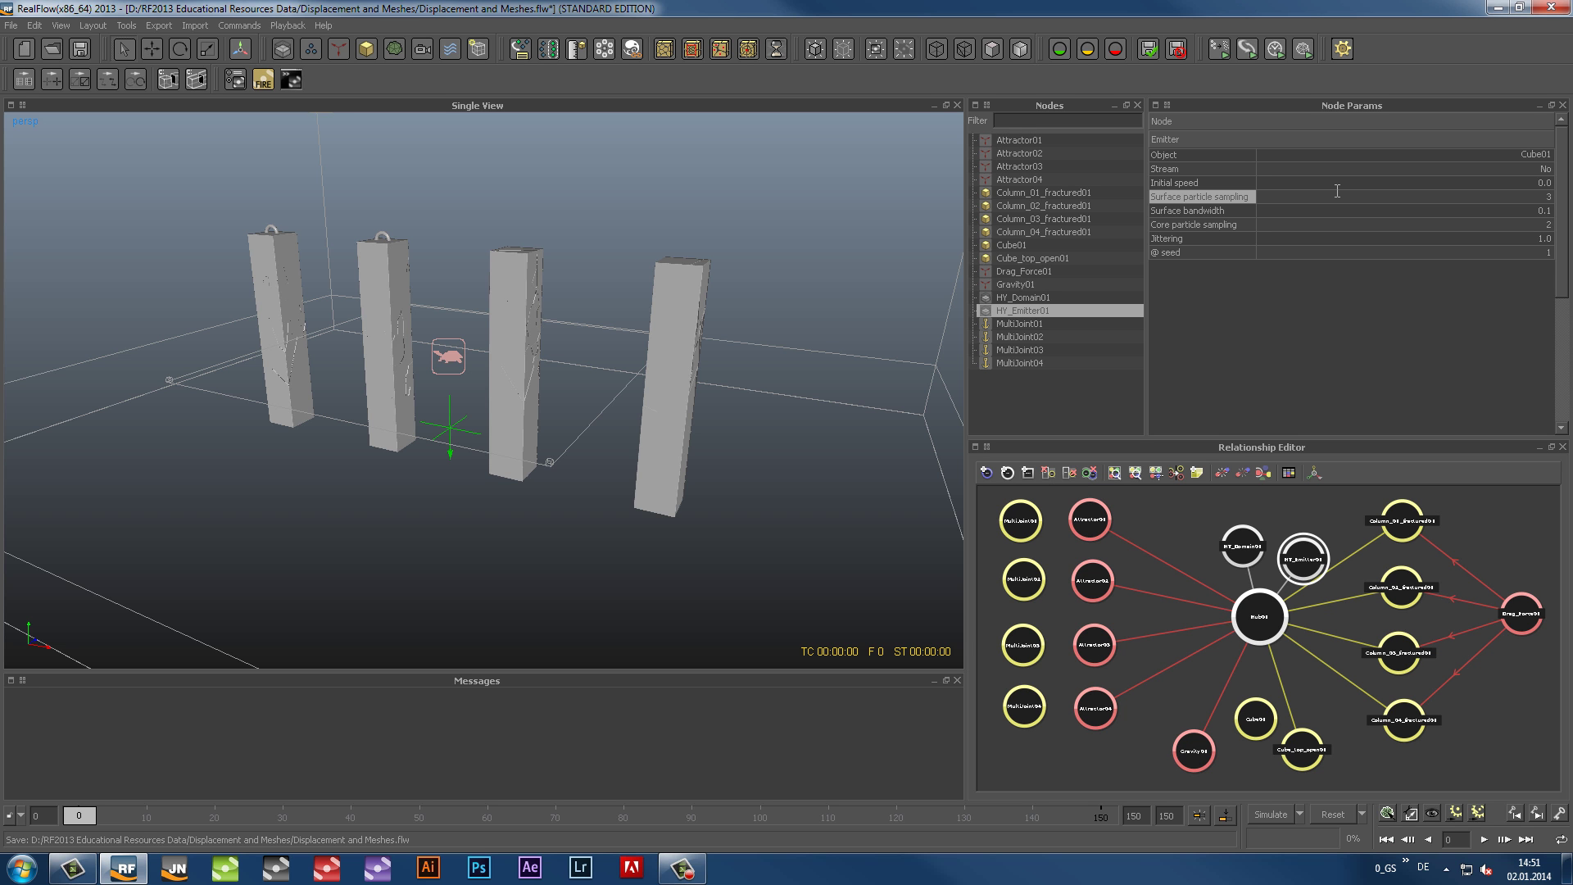
{"action": "key", "text": "Tab"}
{"action": "type", "text": "0.2"}
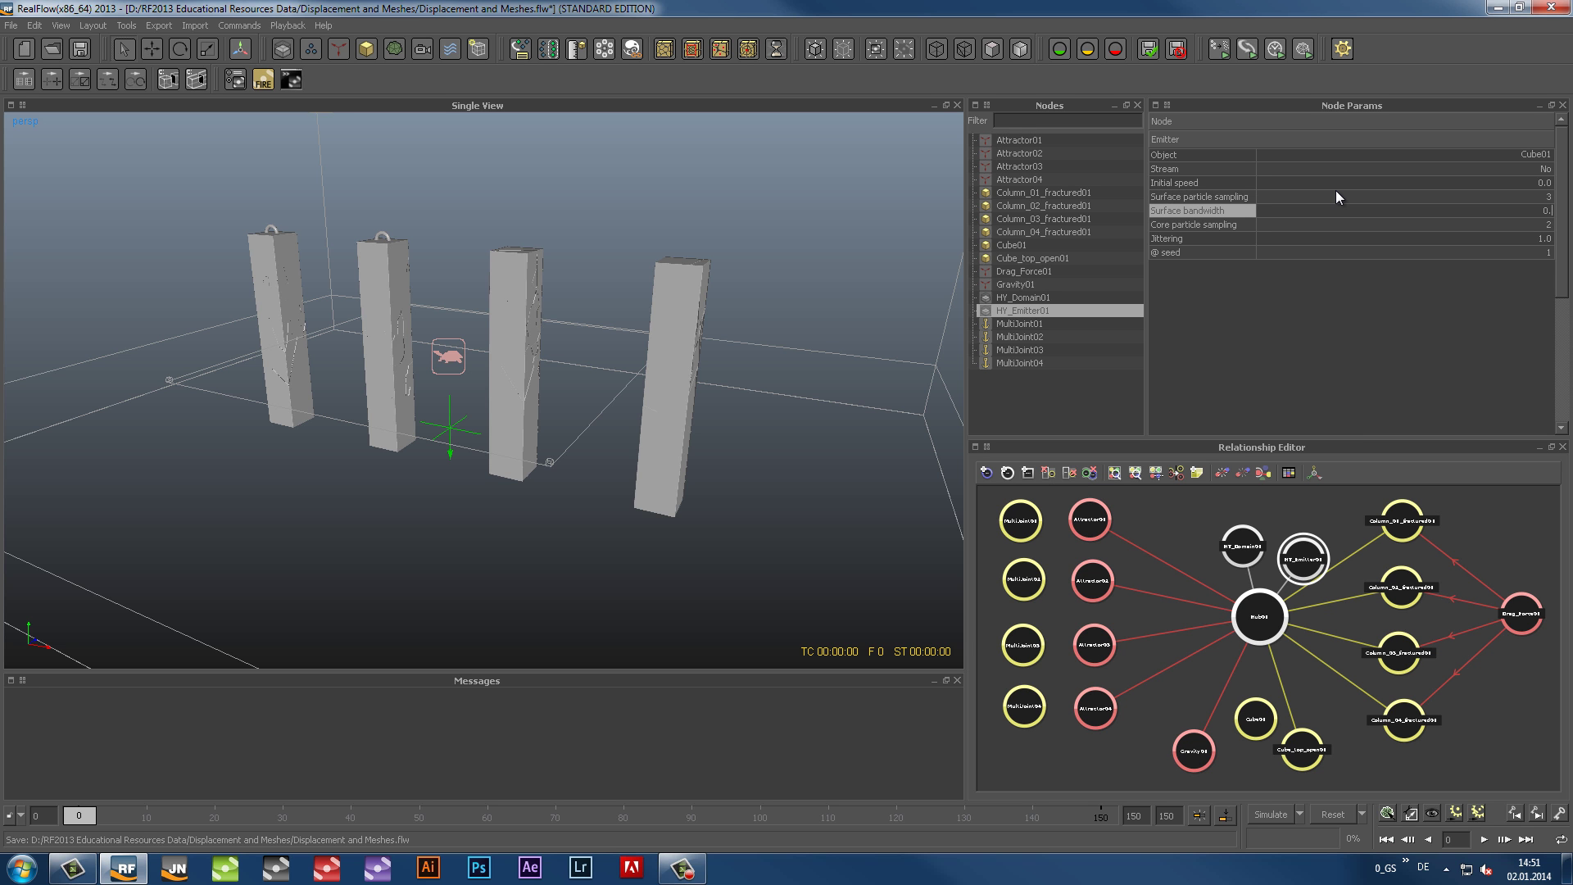
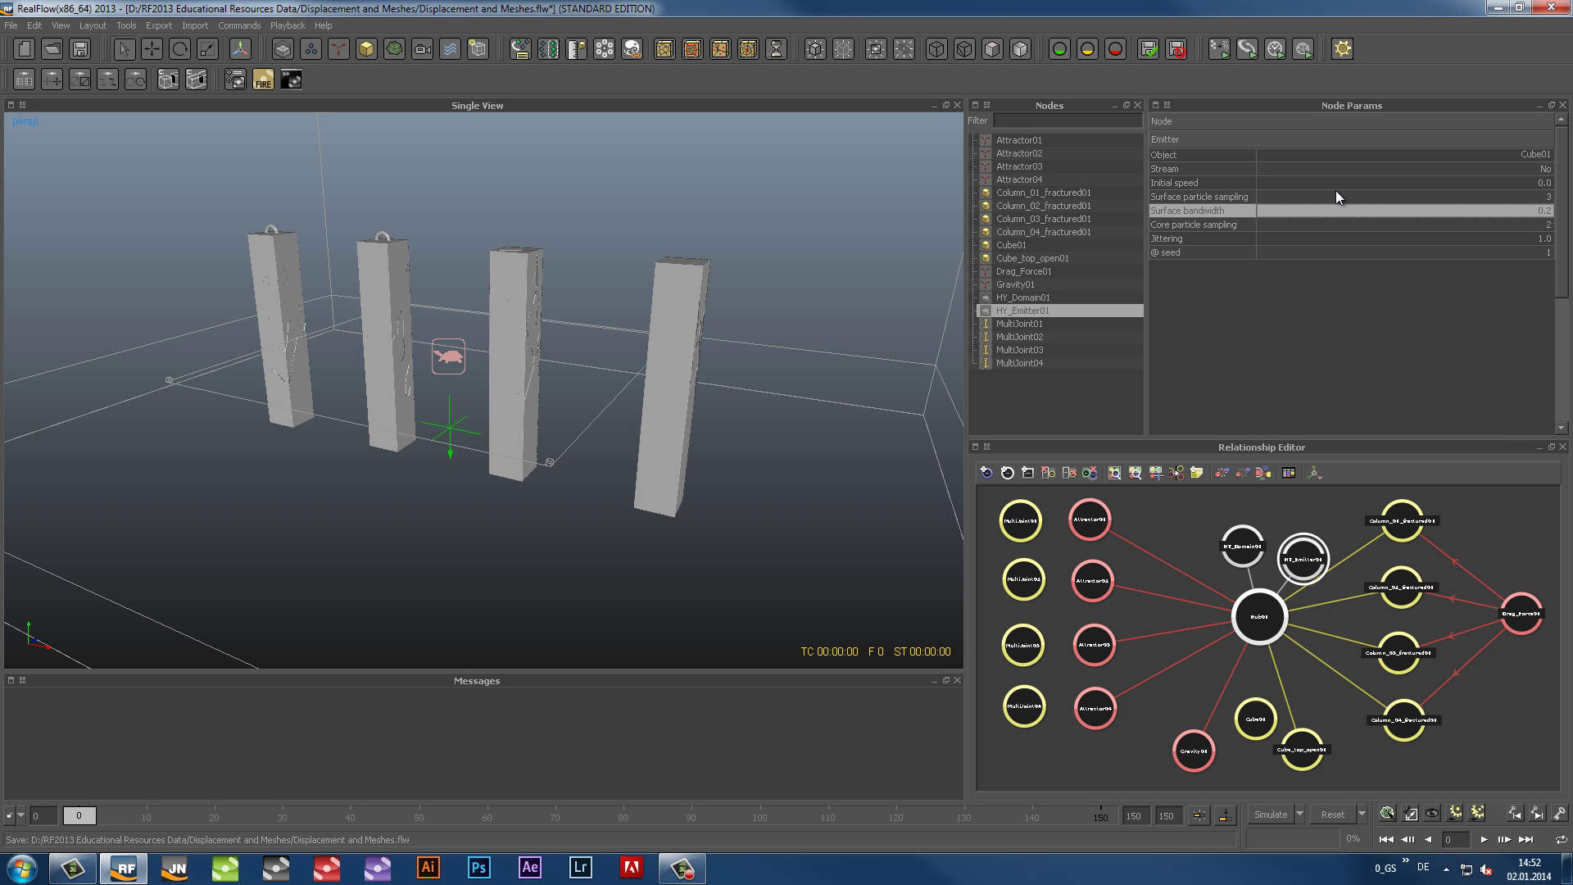
Show the XY, XZ and YZ volume slice planes of Column_02_fractured01
{"action": "left_click", "coordinate": [1038, 206]}
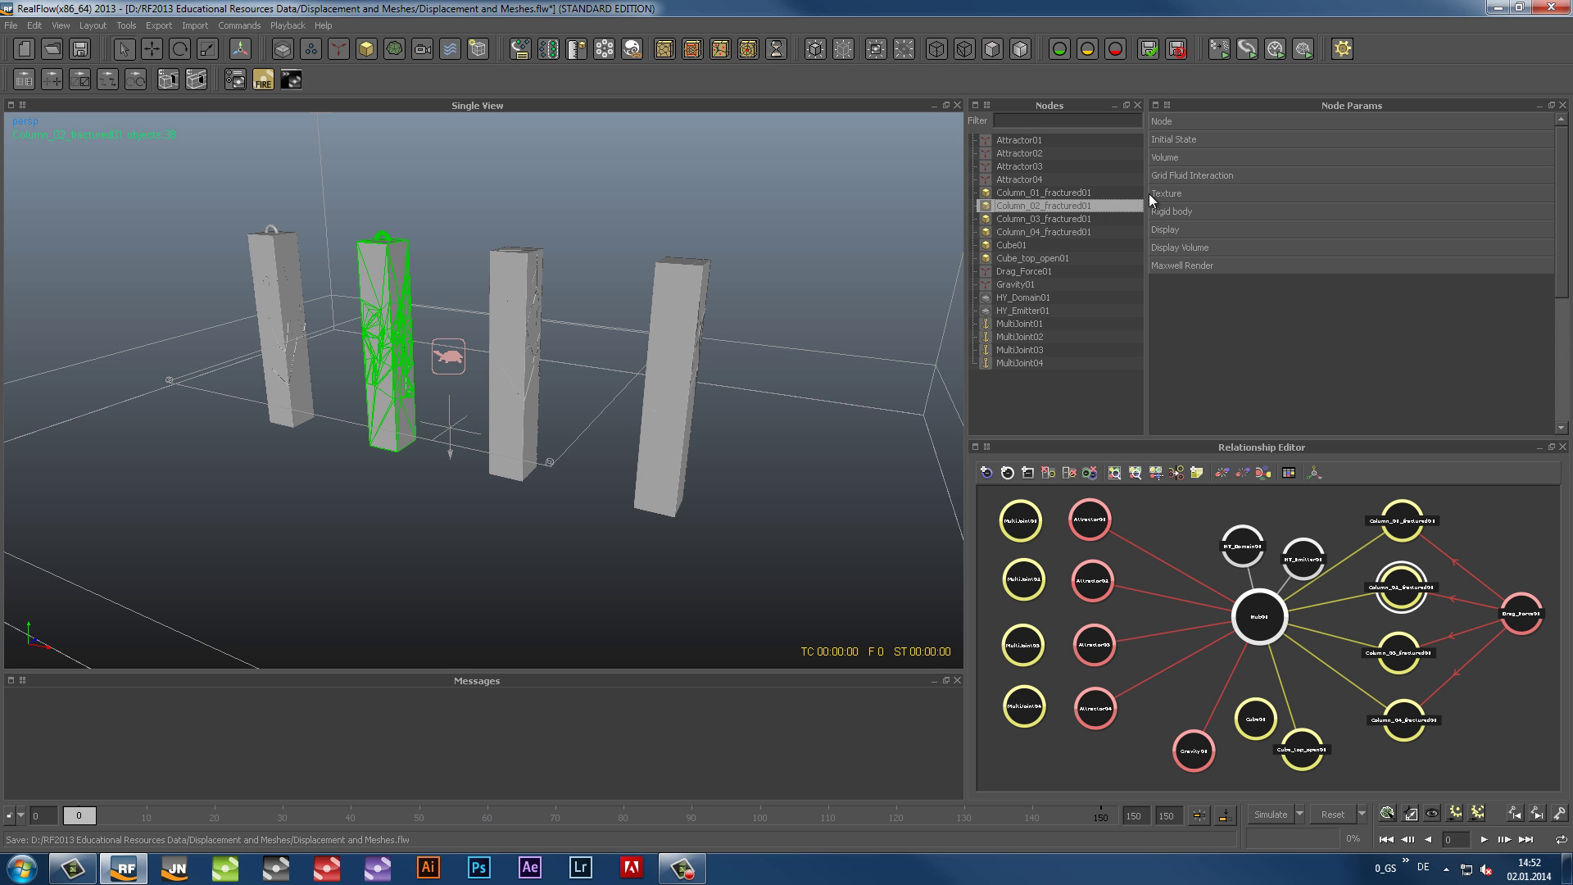
{"action": "left_click", "coordinate": [1180, 248]}
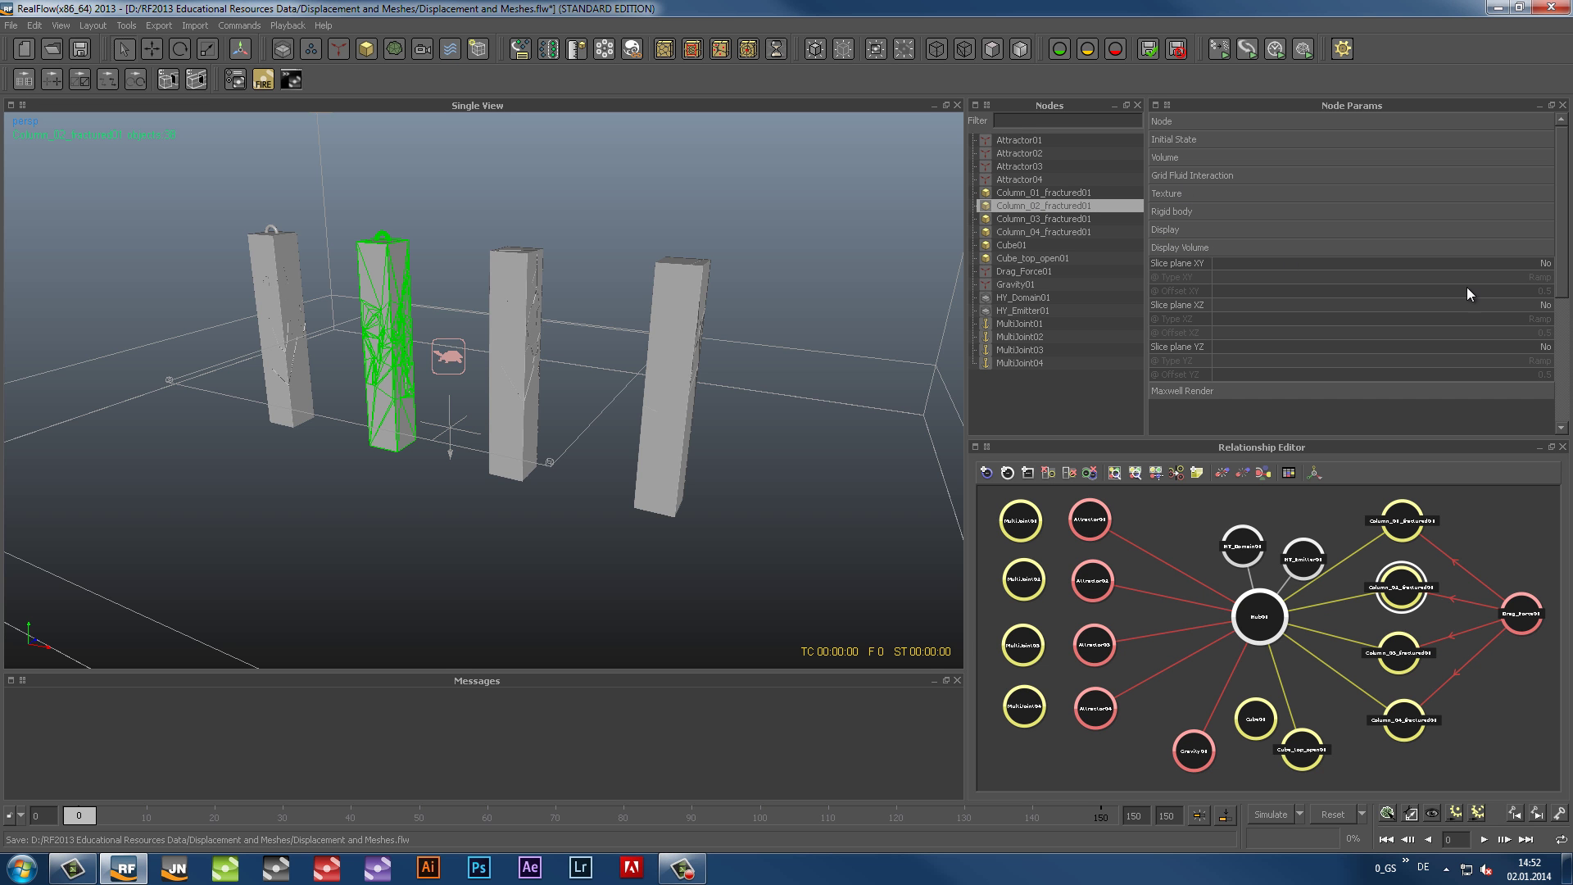
{"action": "left_click", "coordinate": [1545, 263]}
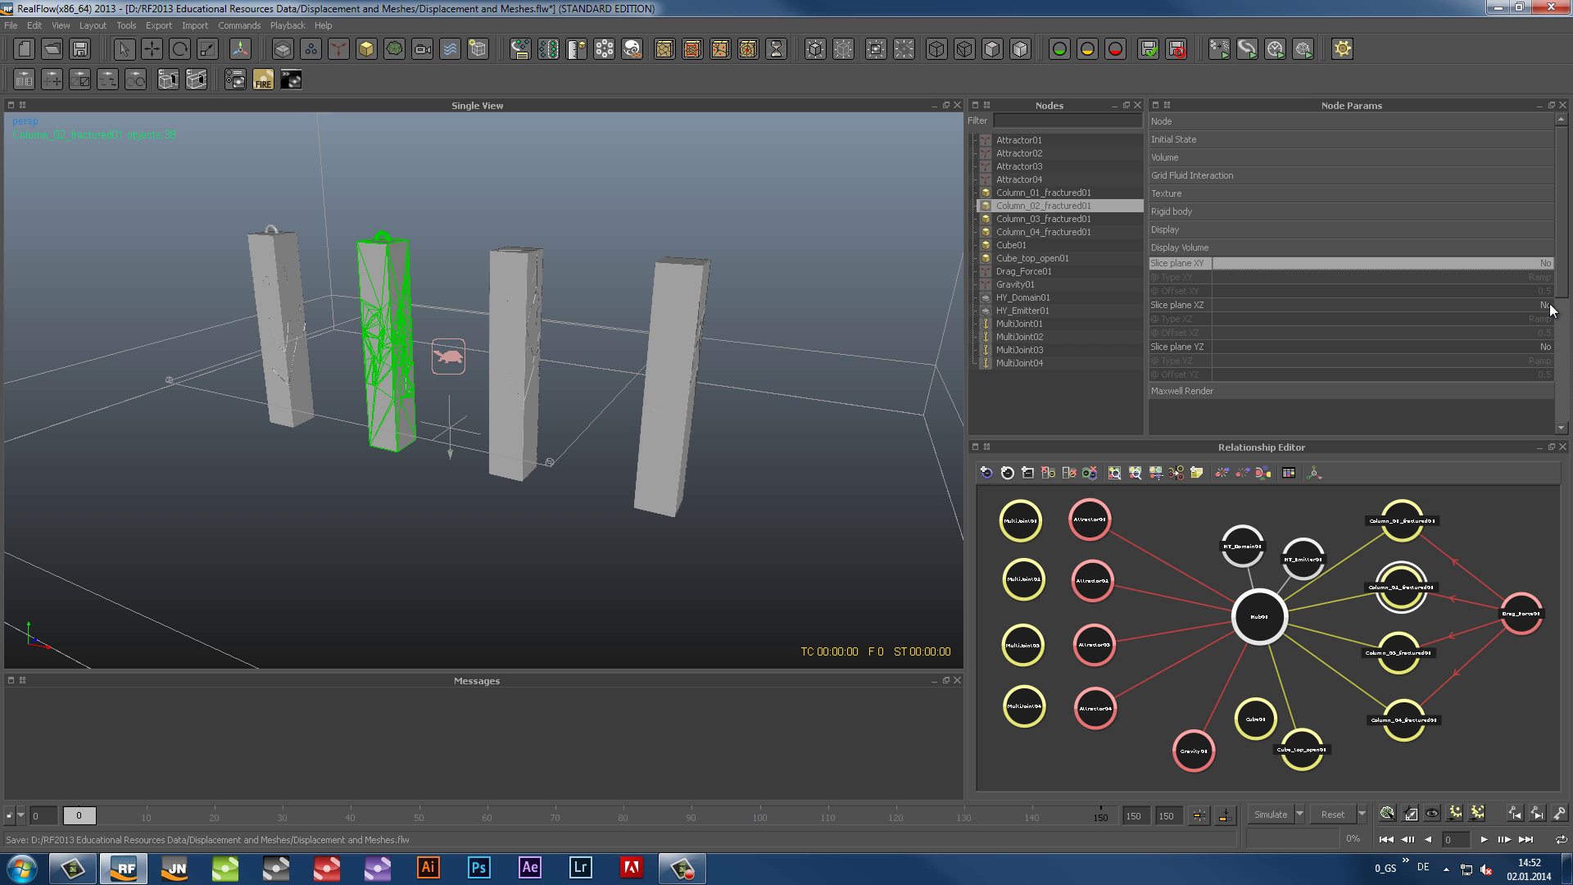
{"action": "left_click", "coordinate": [1547, 305]}
{"action": "left_click", "coordinate": [1545, 347]}
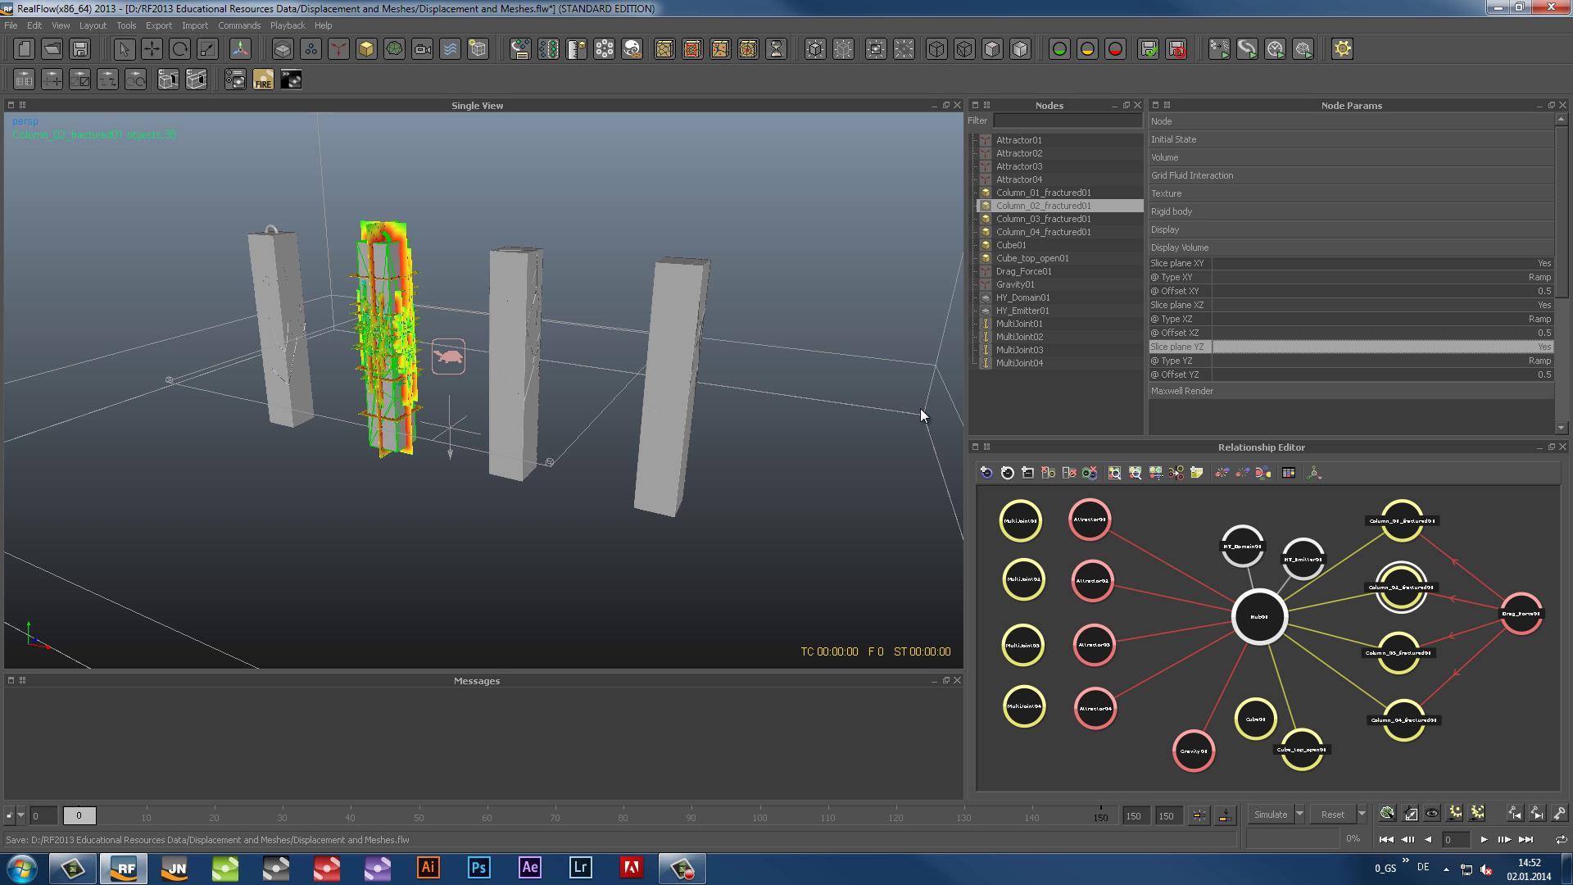
Display the second column as wireframe and examine its volume slices up close from the top view
{"action": "scroll", "coordinate": [514, 411], "scroll_direction": "up", "scroll_amount": 8}
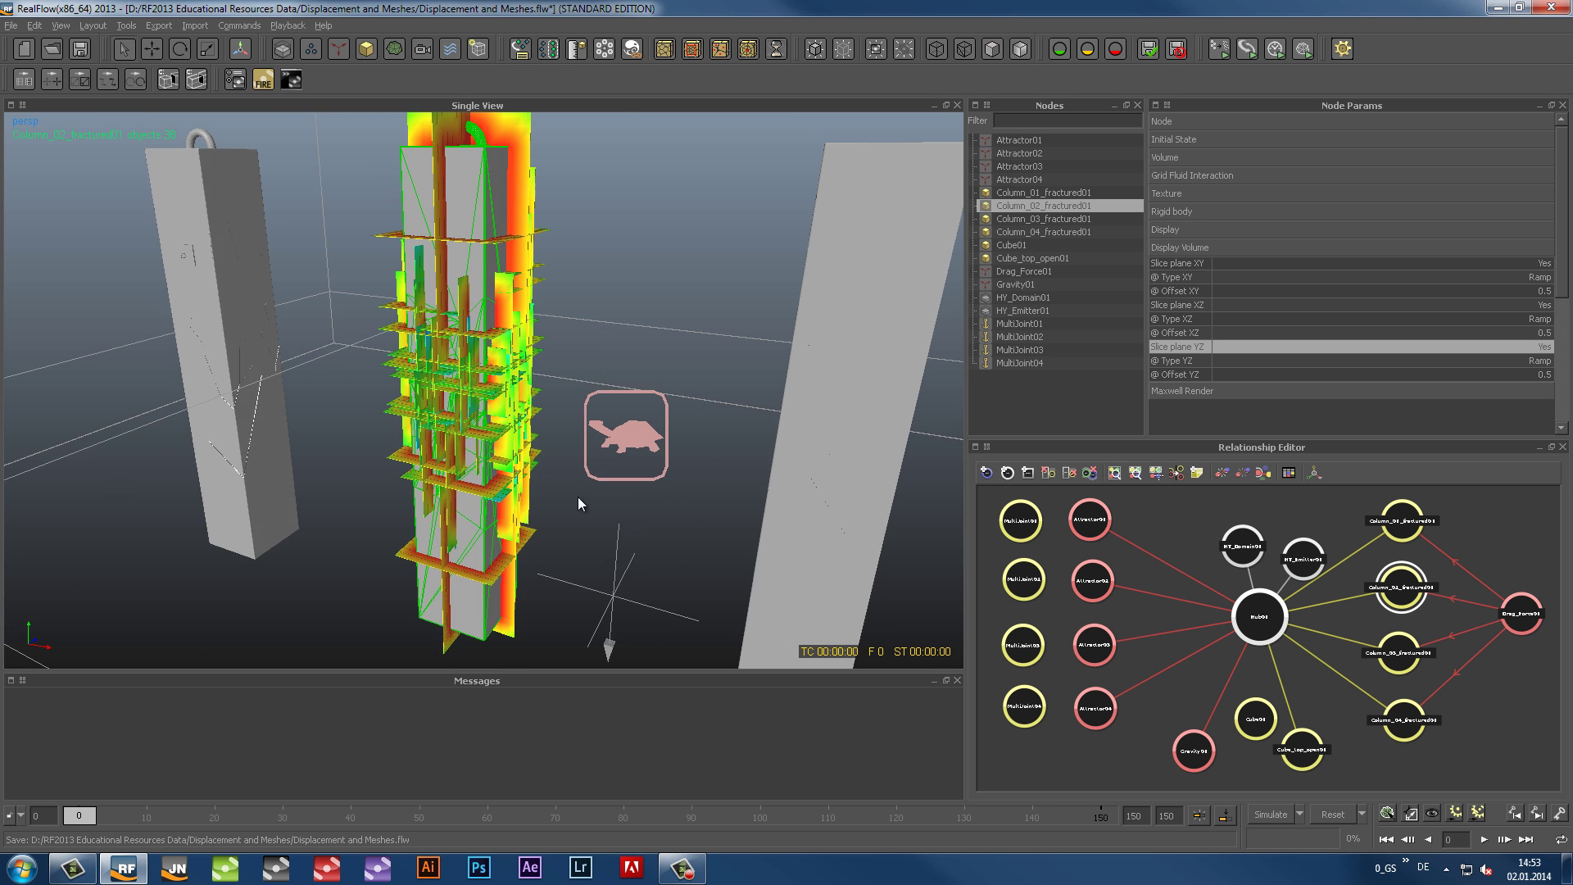
{"action": "left_click_drag", "start_coordinate": [659, 512], "coordinate": [588, 510], "text": "alt"}
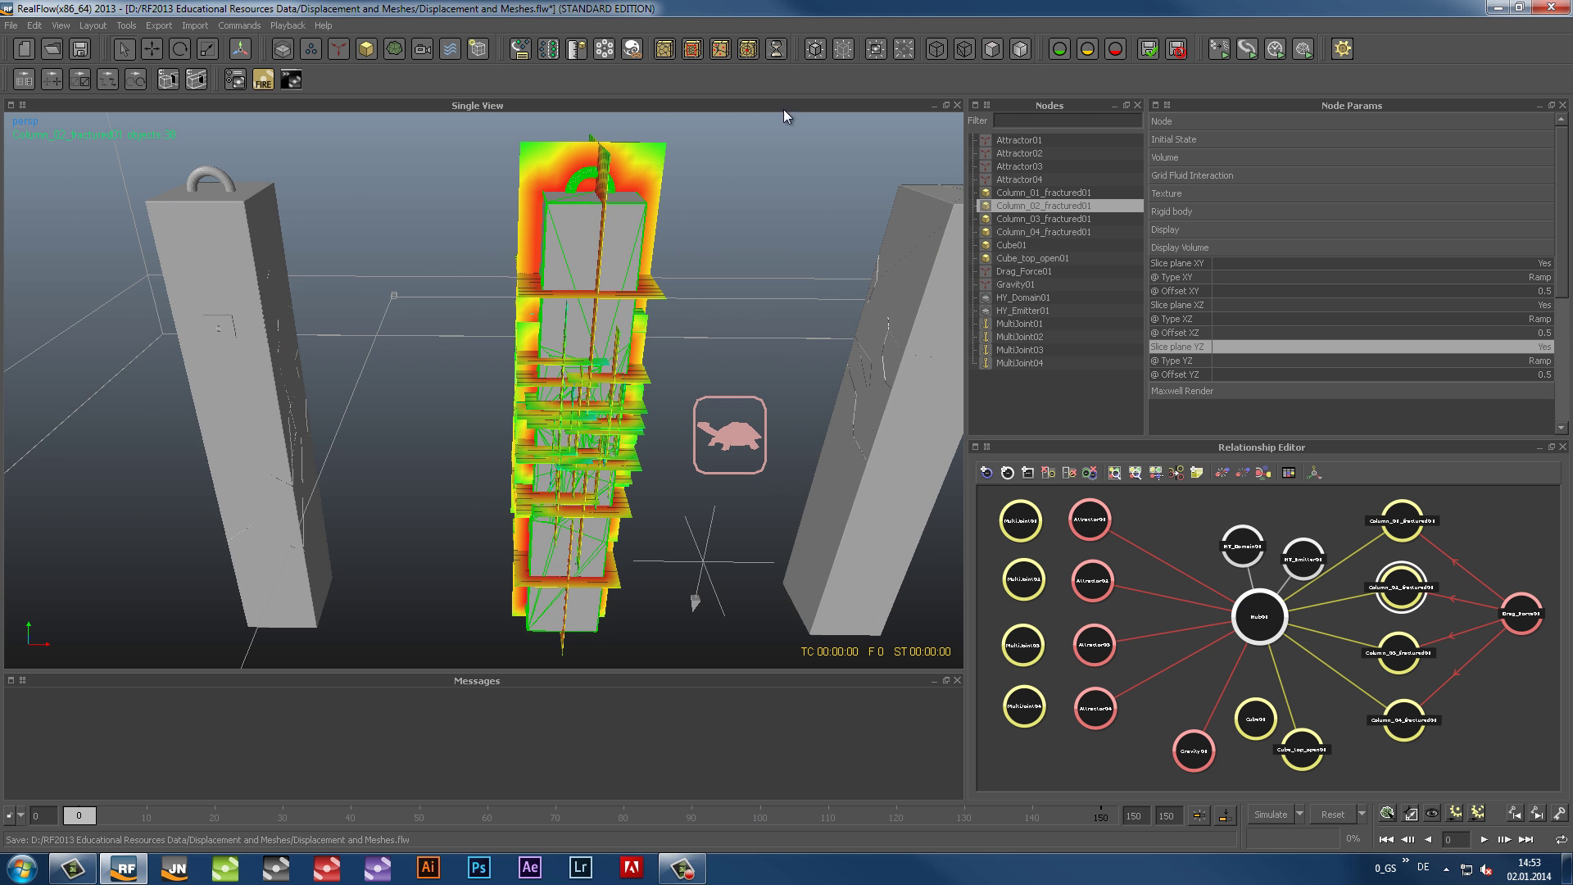
{"action": "left_click", "coordinate": [964, 50]}
{"action": "left_click_drag", "start_coordinate": [677, 423], "coordinate": [641, 405], "text": "alt"}
{"action": "key", "text": "1"}
{"action": "scroll", "coordinate": [520, 415], "scroll_direction": "up", "scroll_amount": 6}
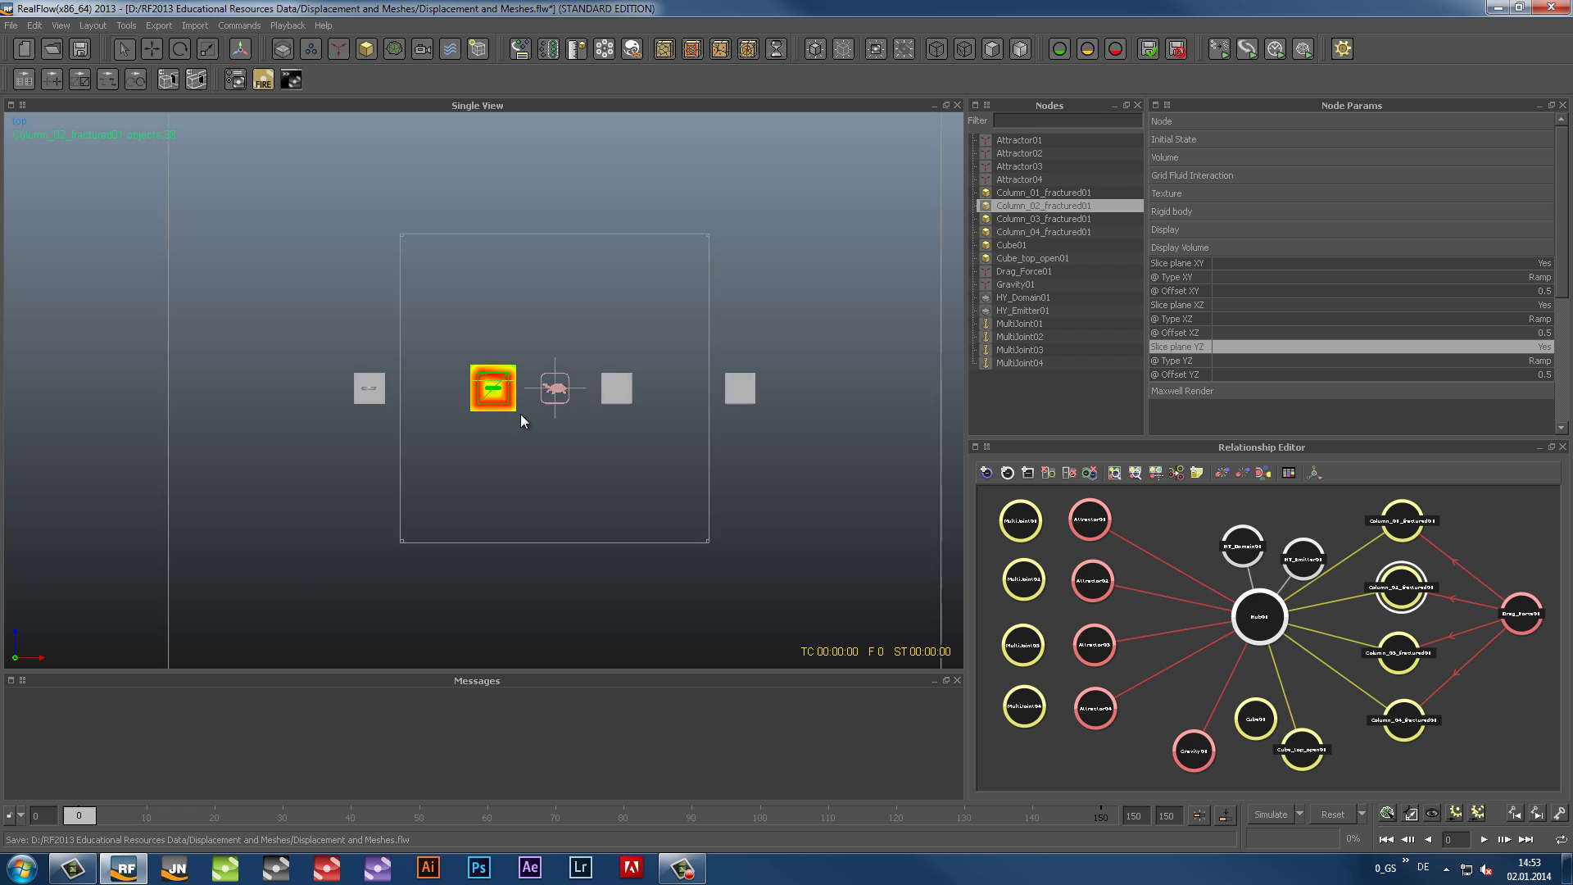
{"action": "scroll", "coordinate": [519, 415], "scroll_direction": "up", "scroll_amount": 3}
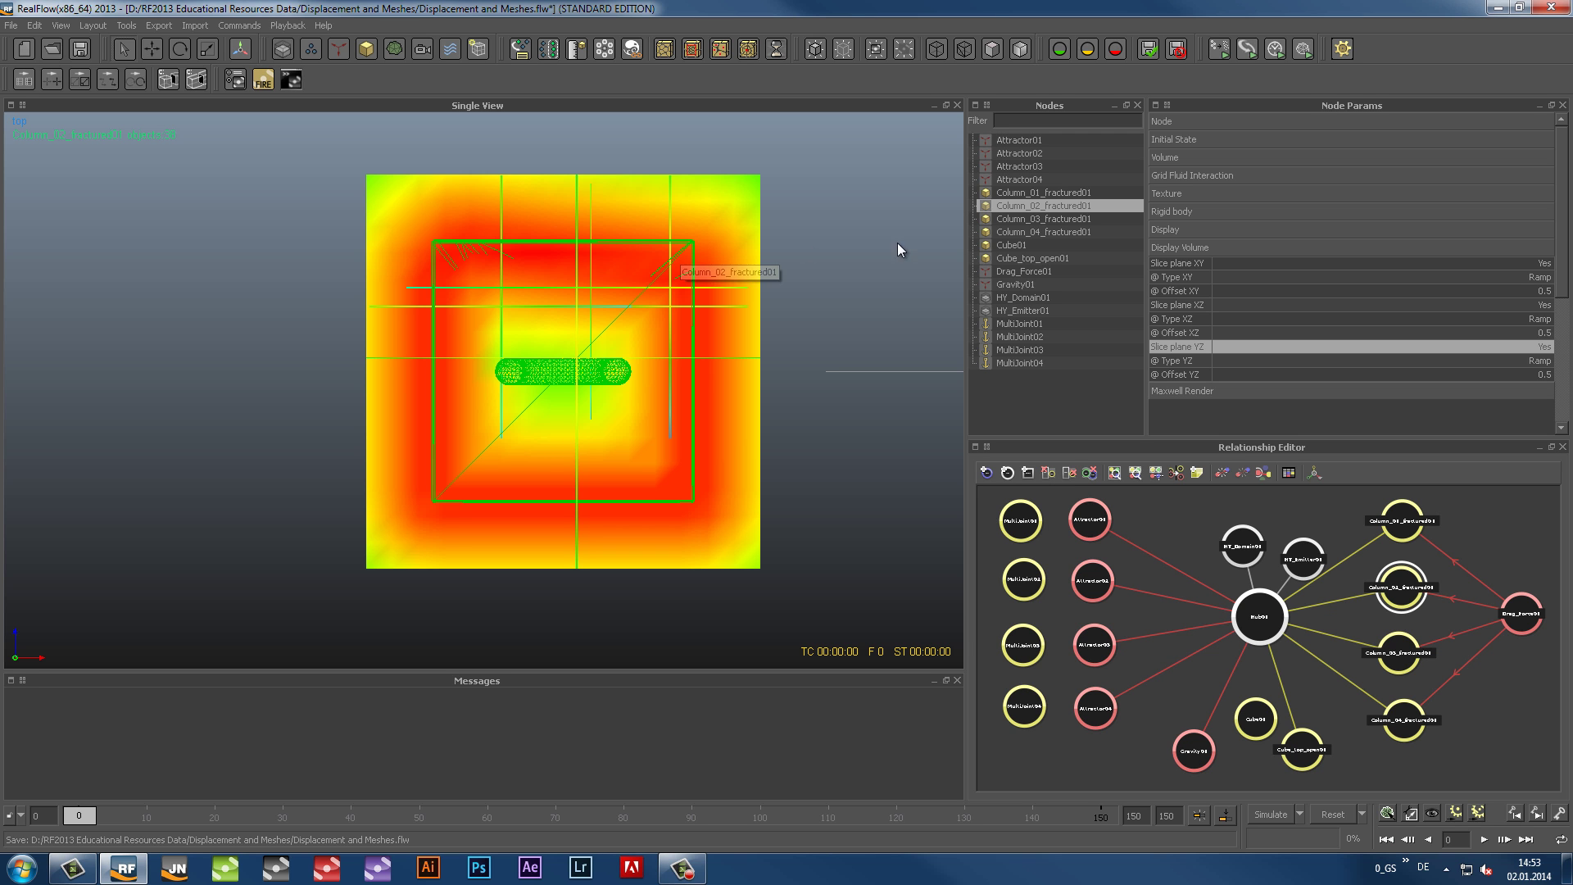
Try a surface offset of 0.3 on the second column's volume
{"action": "left_click", "coordinate": [1182, 247]}
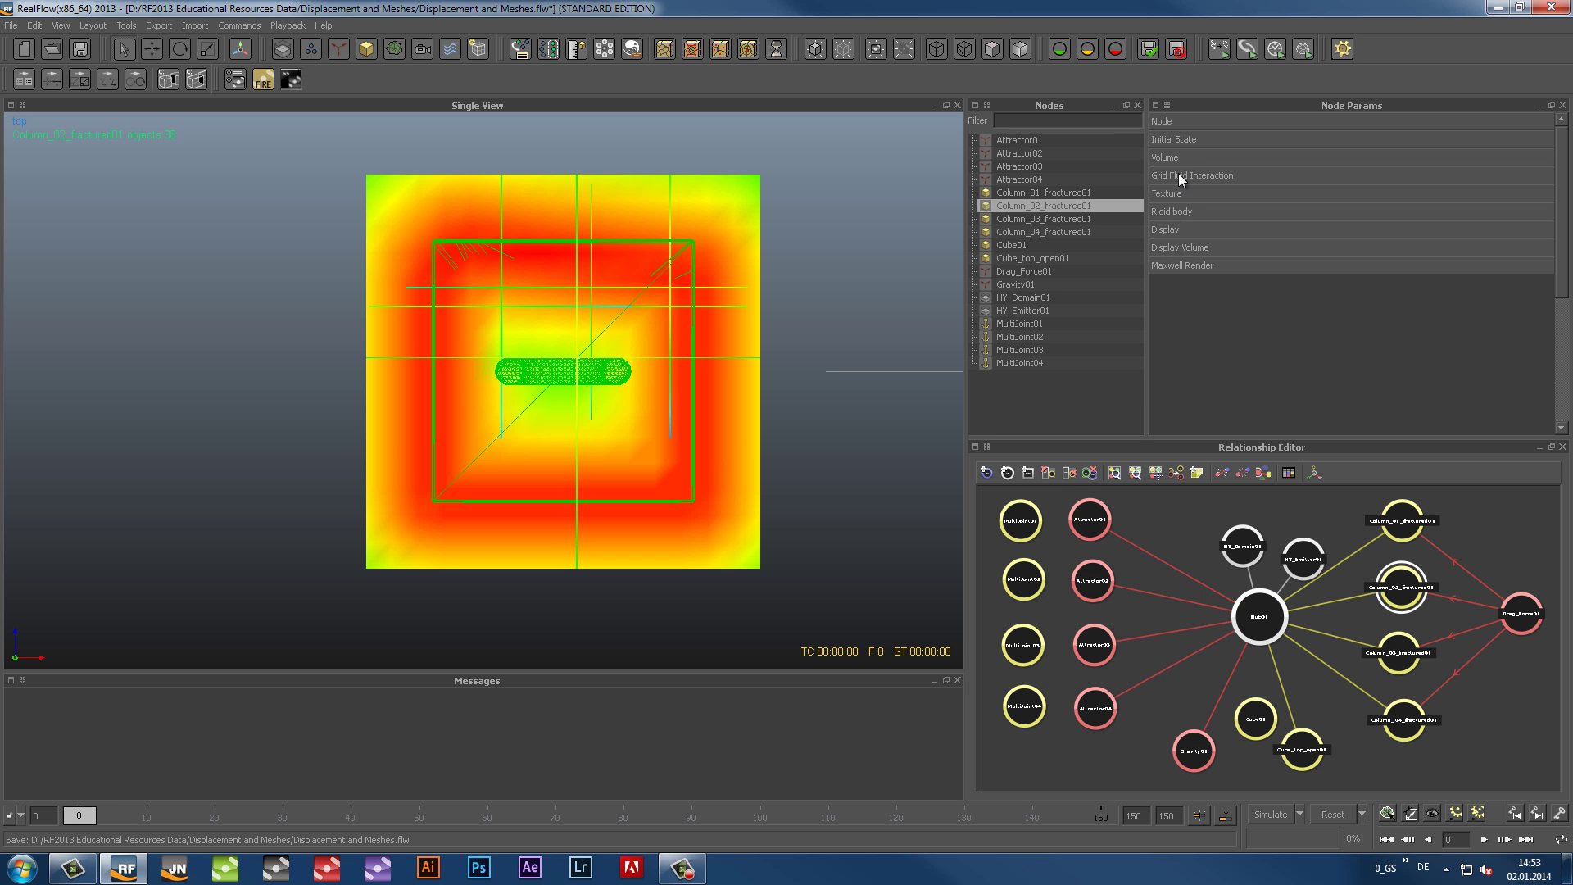
{"action": "left_click", "coordinate": [1178, 158]}
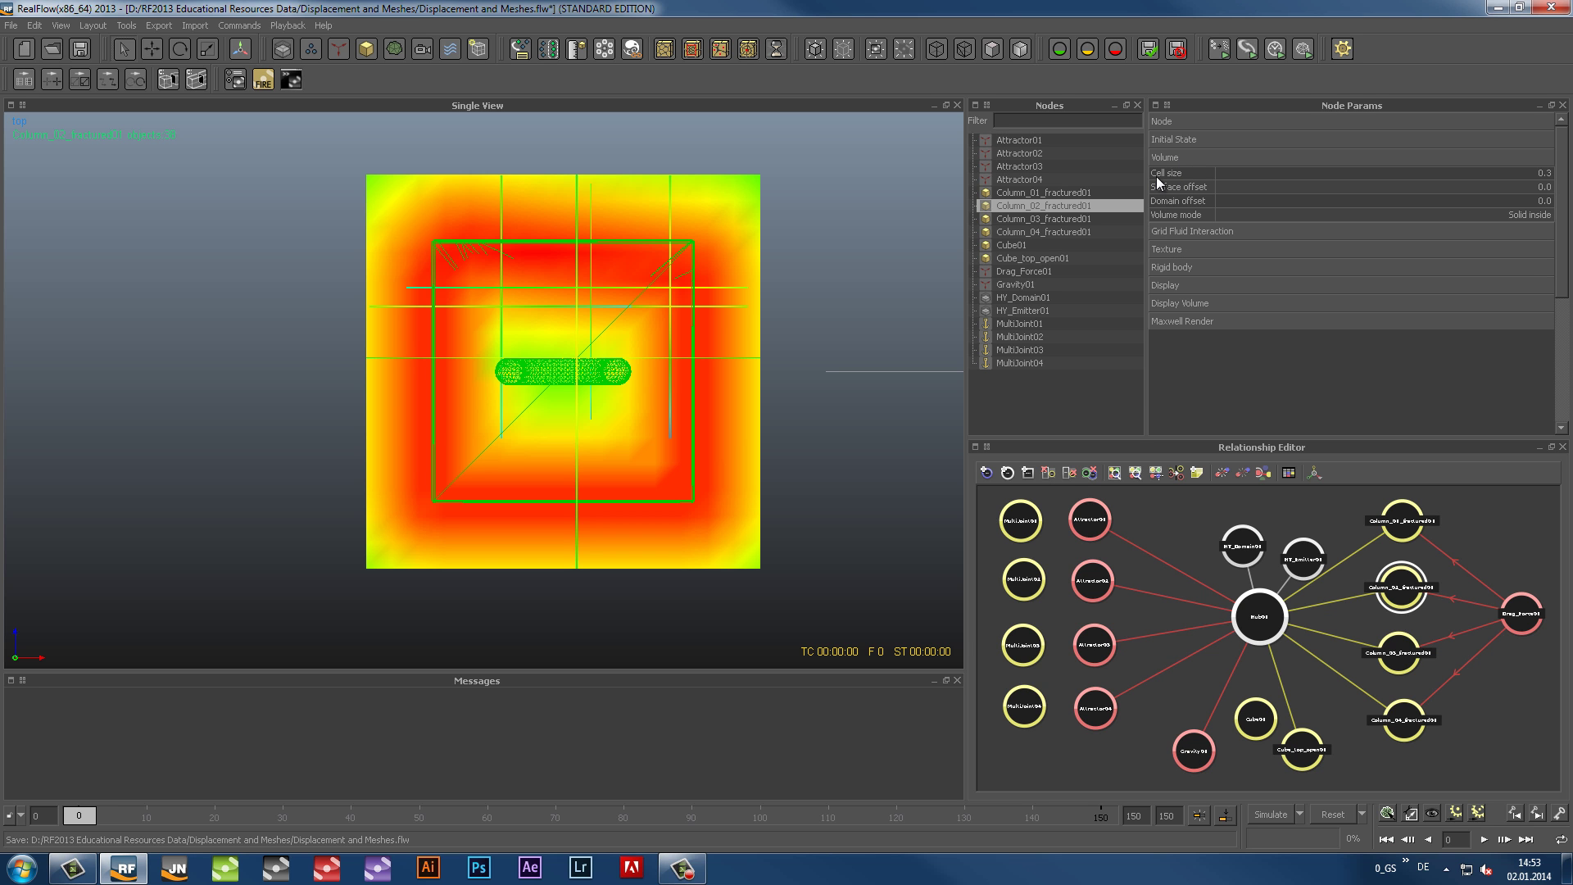
{"action": "double_click", "coordinate": [1527, 188]}
{"action": "type", "text": "0.3"}
{"action": "key", "text": "Return"}
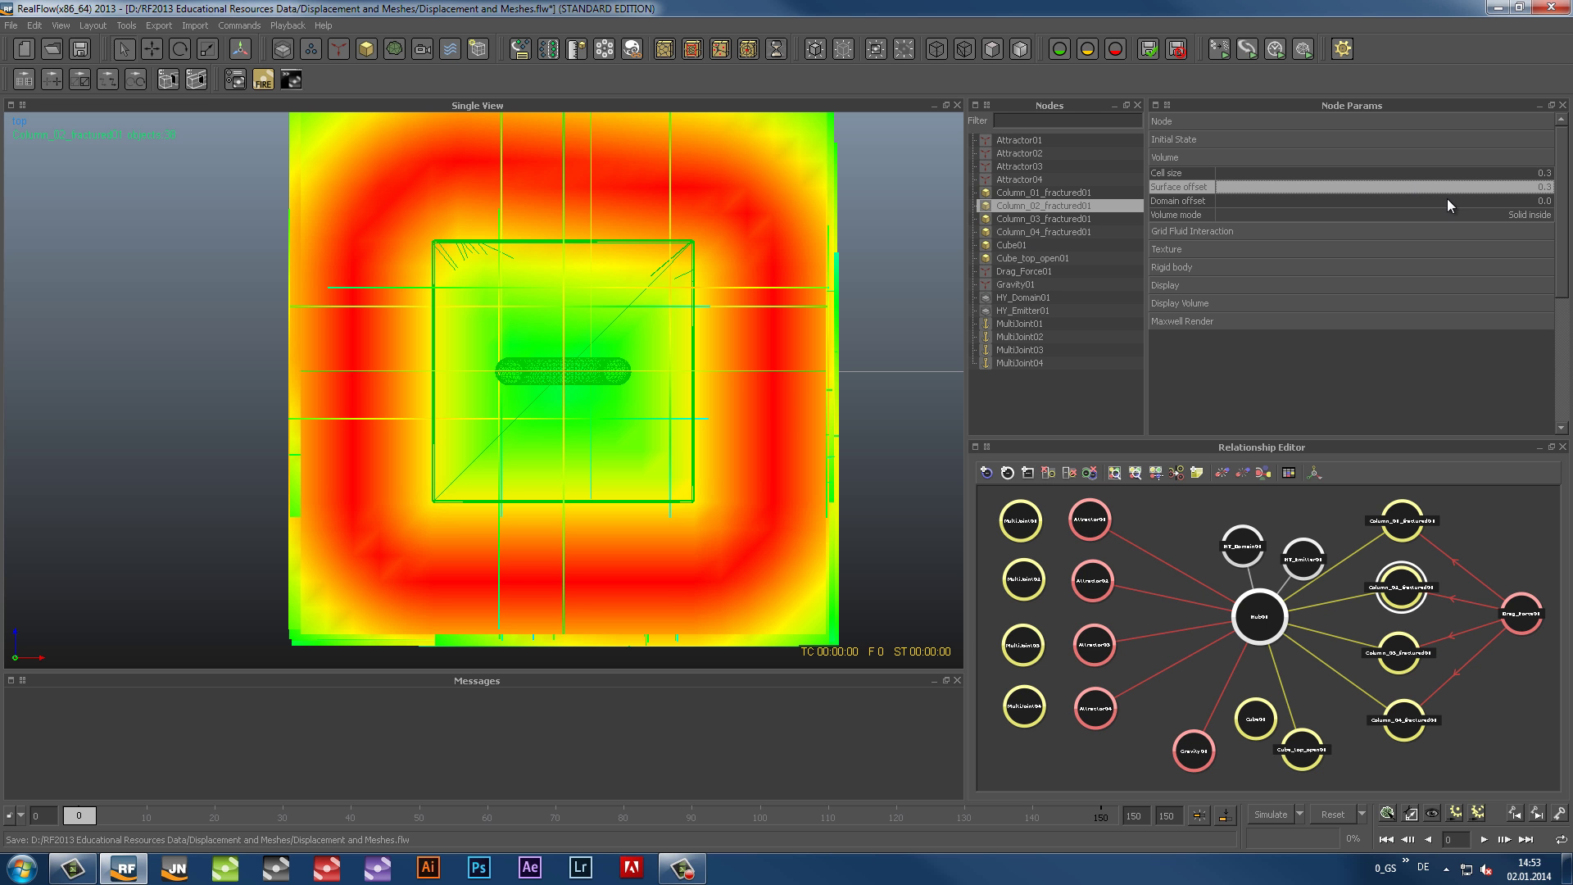
Set the surface offset of the second column's volume to -0.1
{"action": "left_click", "coordinate": [1546, 188]}
{"action": "type", "text": "-0.1"}
{"action": "key", "text": "Return"}
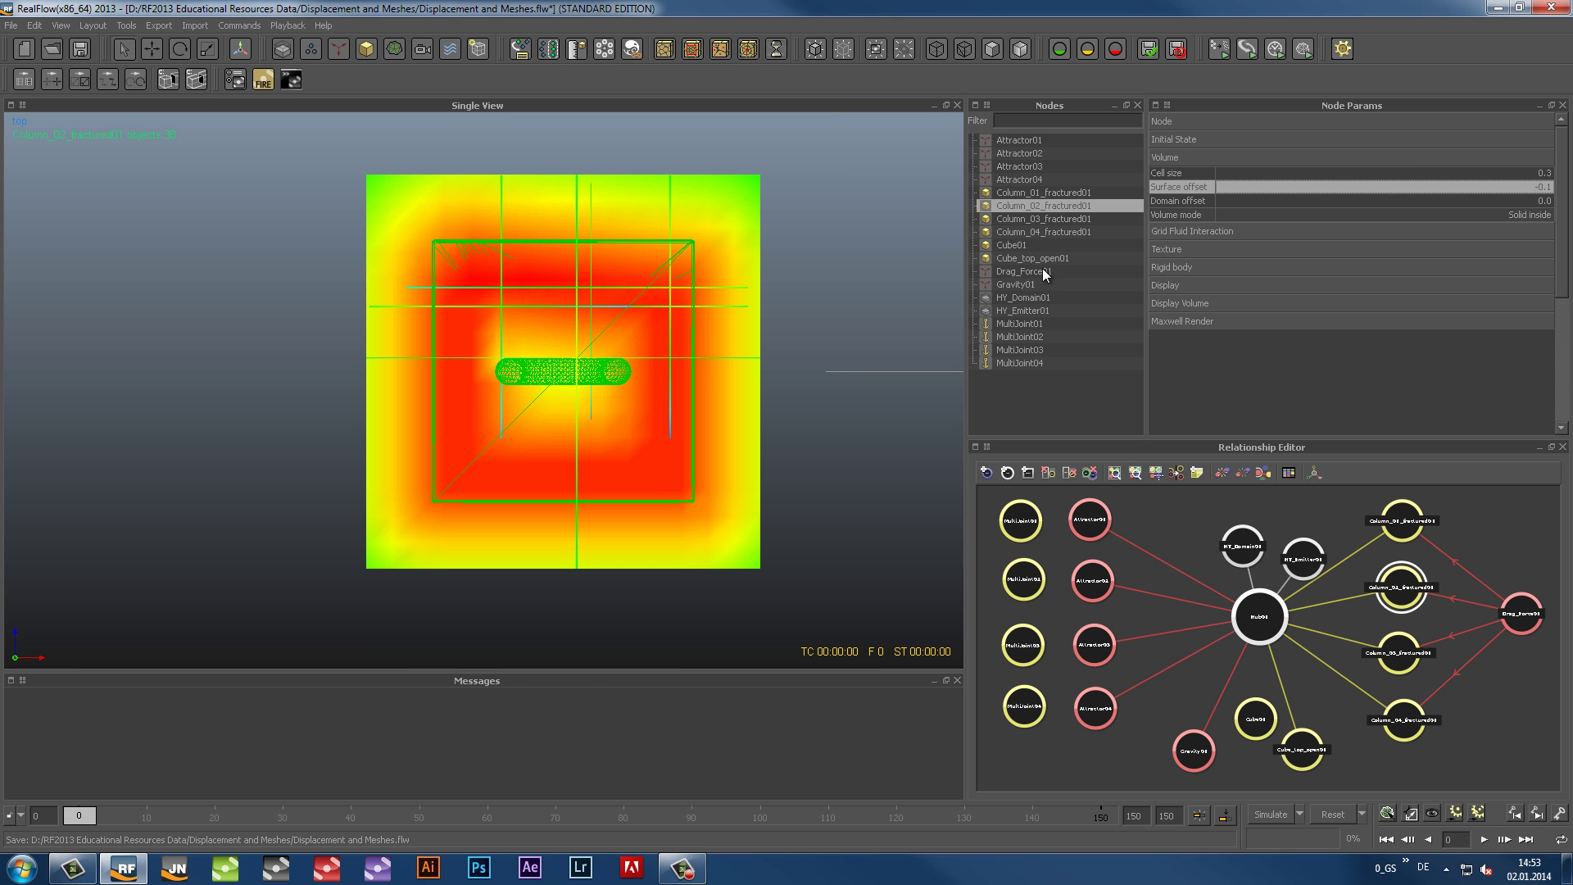
Hide the XY, XZ and YZ volume slice planes of the second column
{"action": "left_click", "coordinate": [1174, 303]}
{"action": "left_click", "coordinate": [1545, 319]}
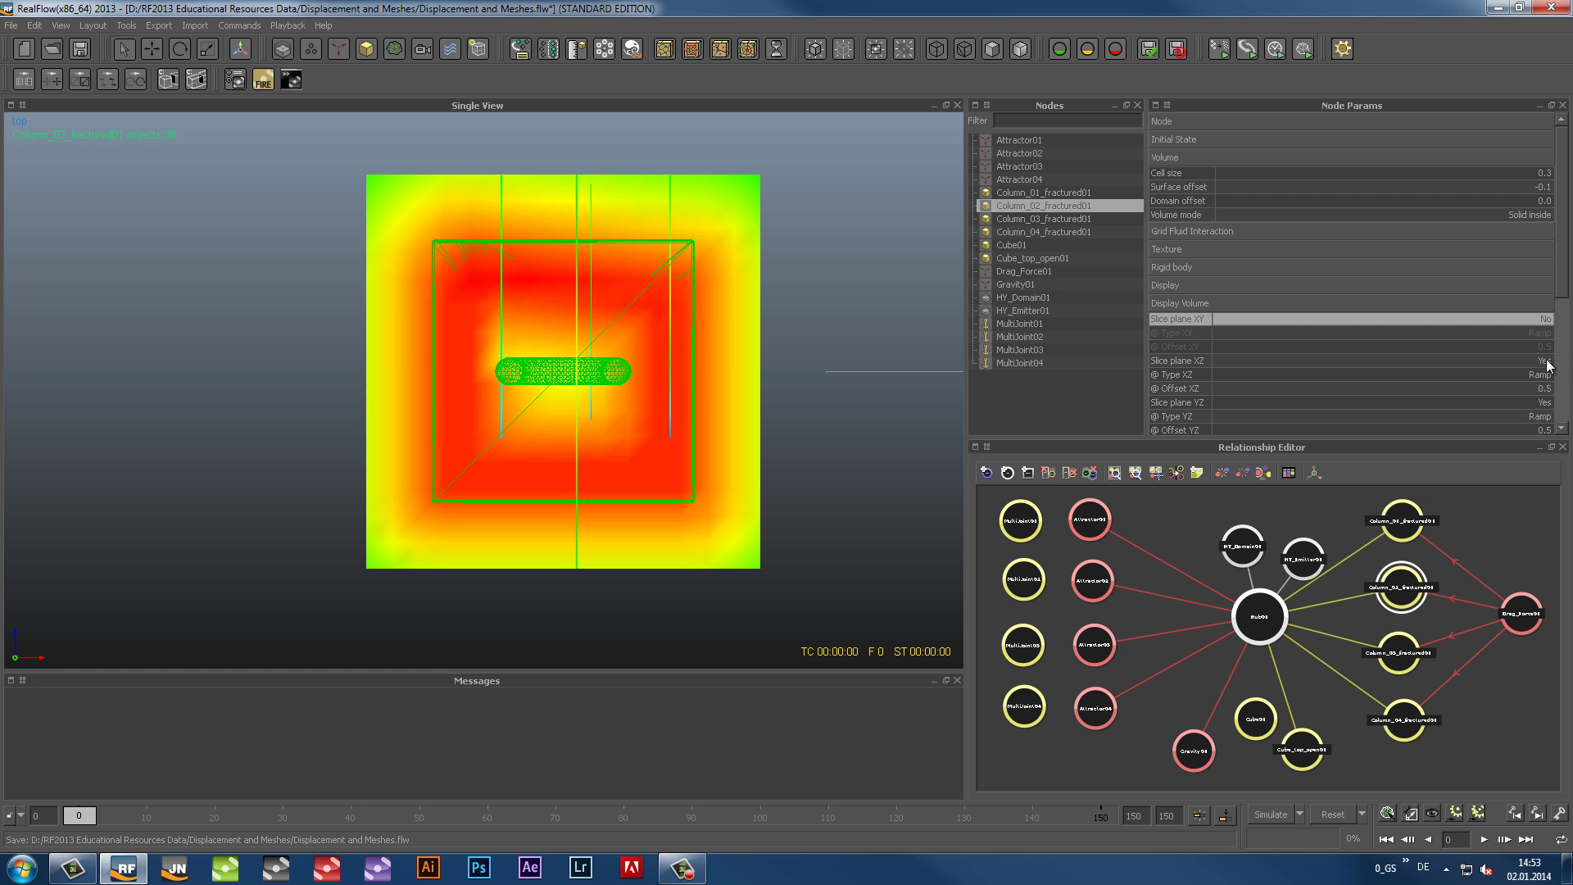
{"action": "left_click", "coordinate": [1546, 360]}
{"action": "left_click", "coordinate": [1545, 402]}
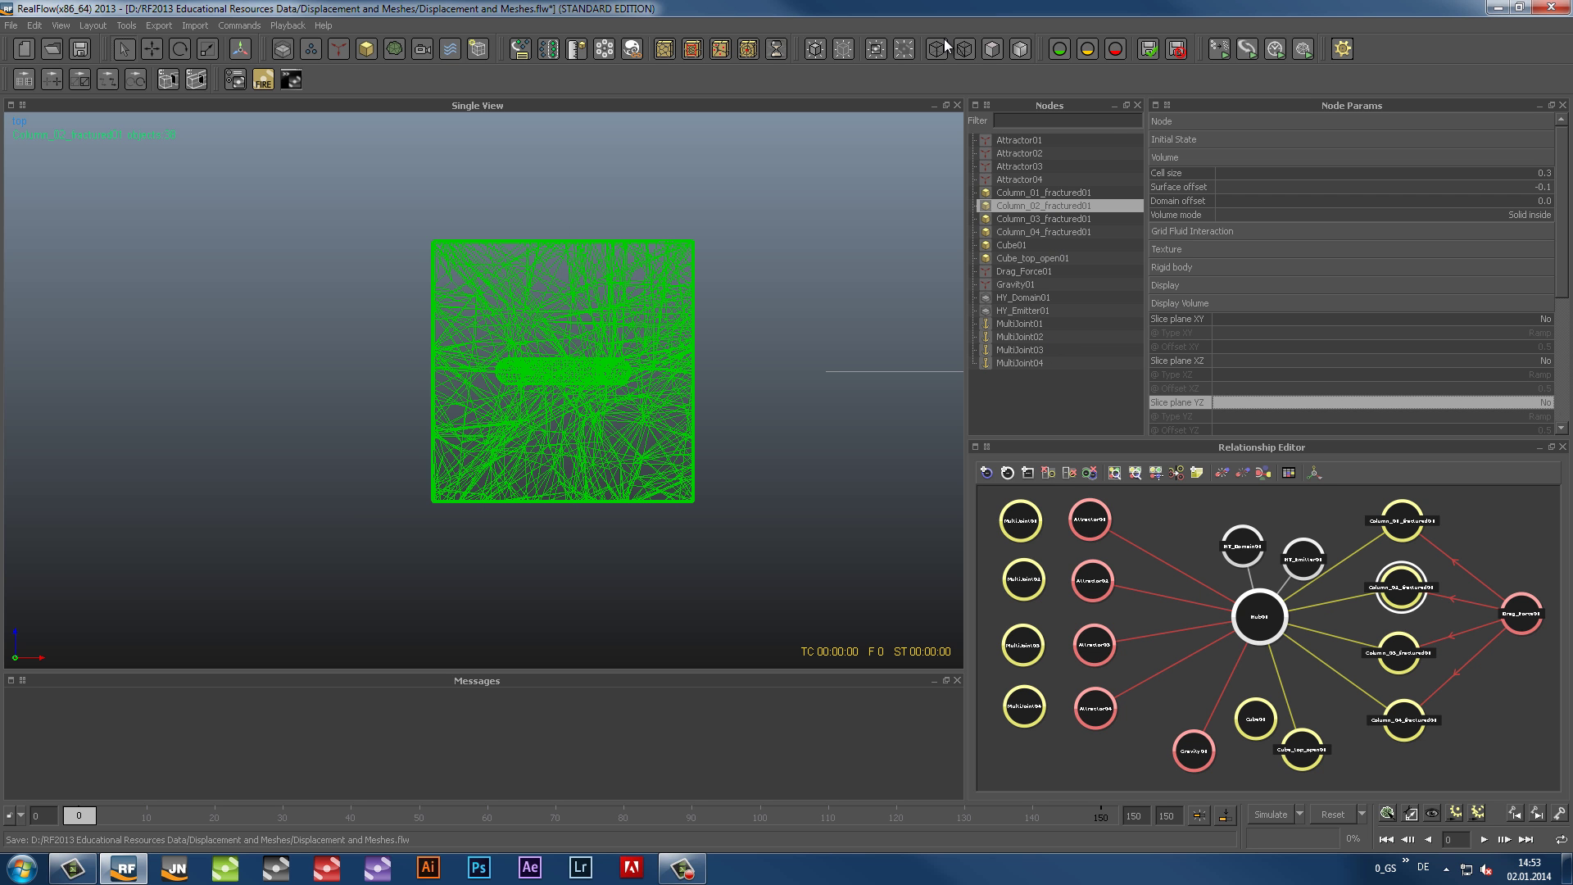
Switch back to the perspective view with all four columns in frame and save the project
{"action": "left_click", "coordinate": [994, 49]}
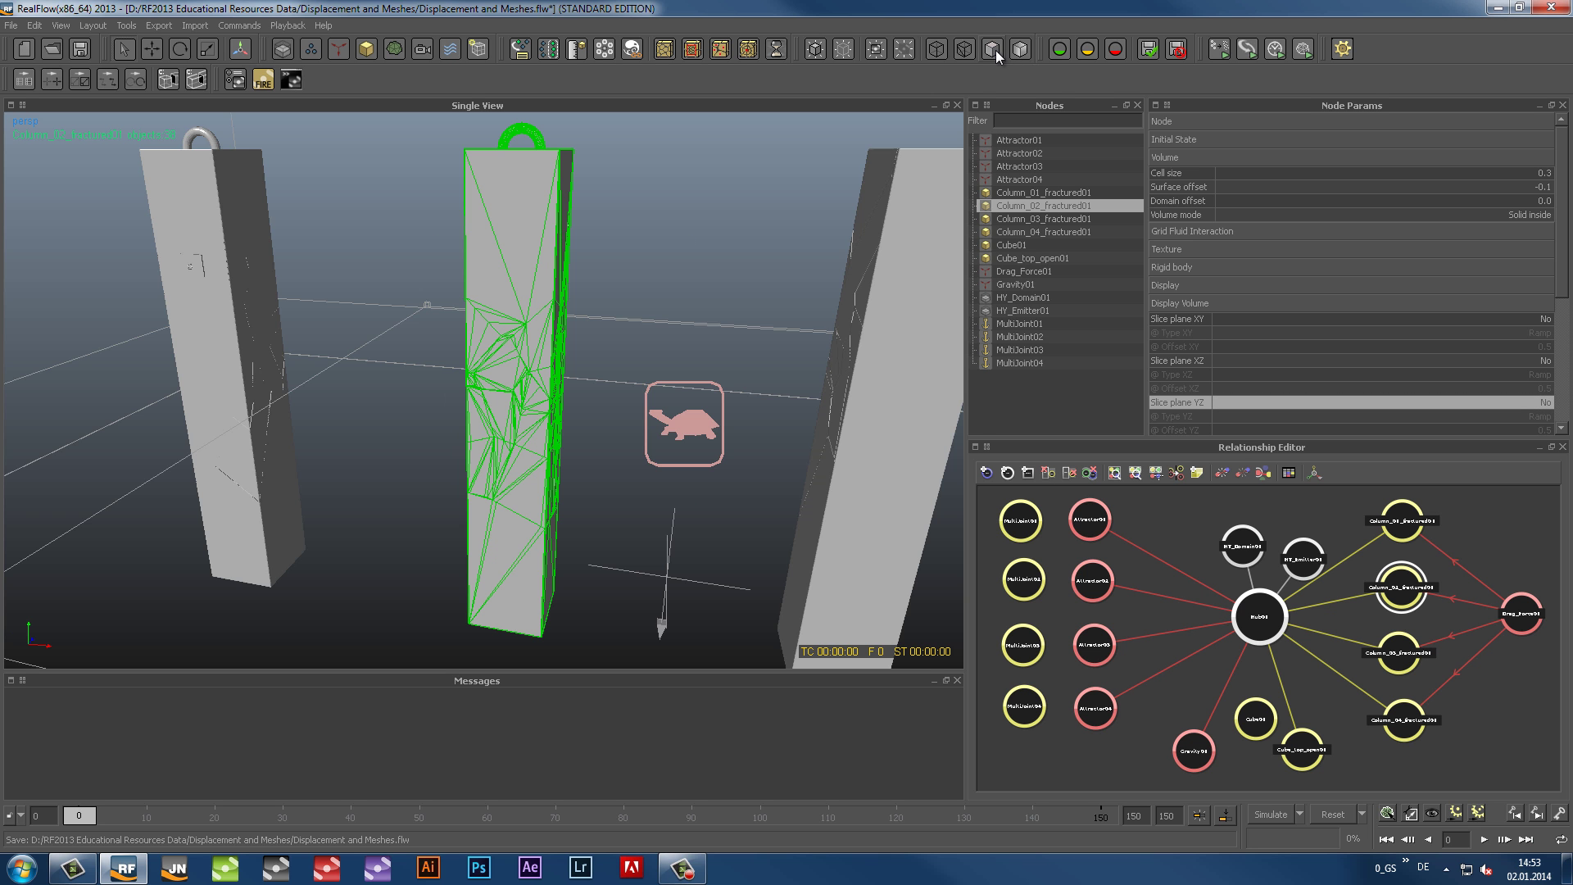
{"action": "left_click_drag", "start_coordinate": [683, 365], "coordinate": [238, 227], "text": "alt"}
{"action": "left_click", "coordinate": [79, 49]}
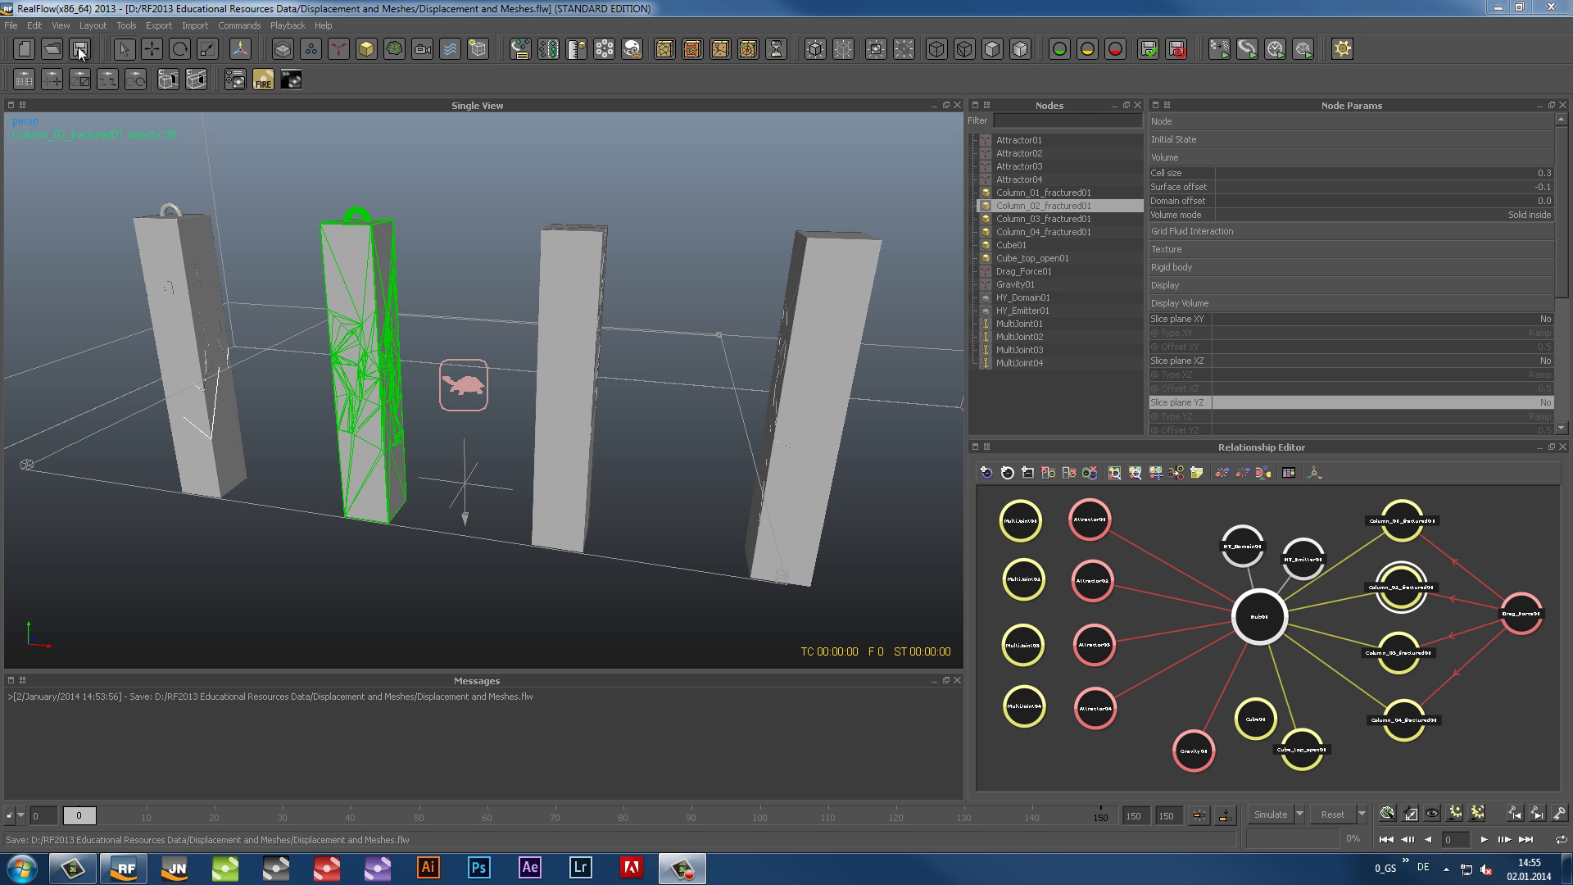
Create a new project named Displacement Preview
{"action": "left_click", "coordinate": [23, 49]}
{"action": "type", "text": "Displacement Preview"}
{"action": "key", "text": "Return"}
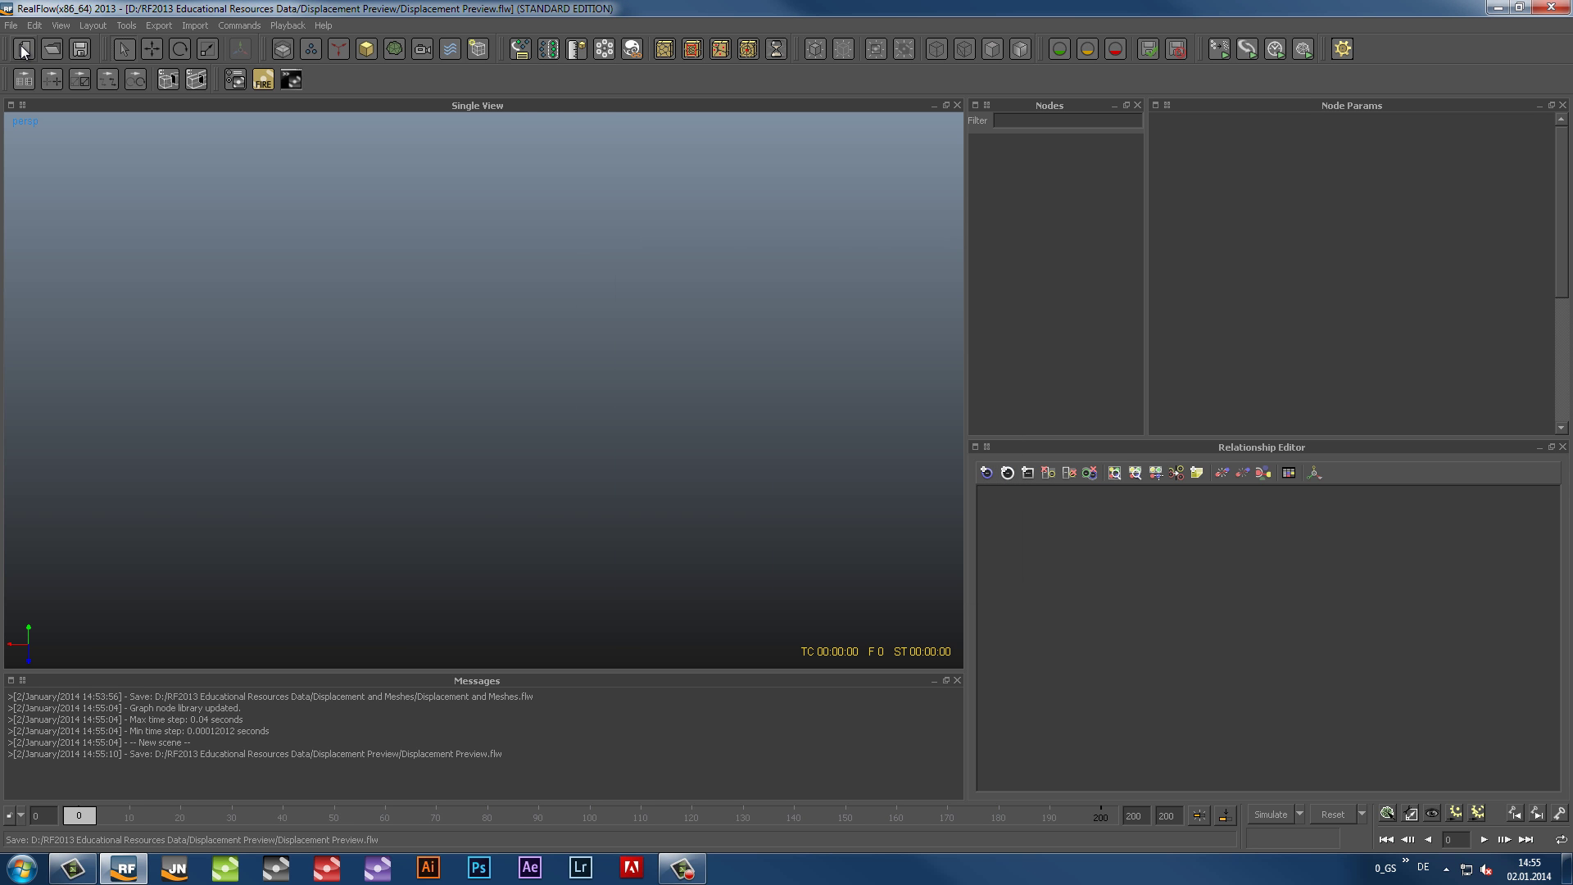
Add a RealWave surface to the empty scene and display it shaded
{"action": "left_click", "coordinate": [450, 49]}
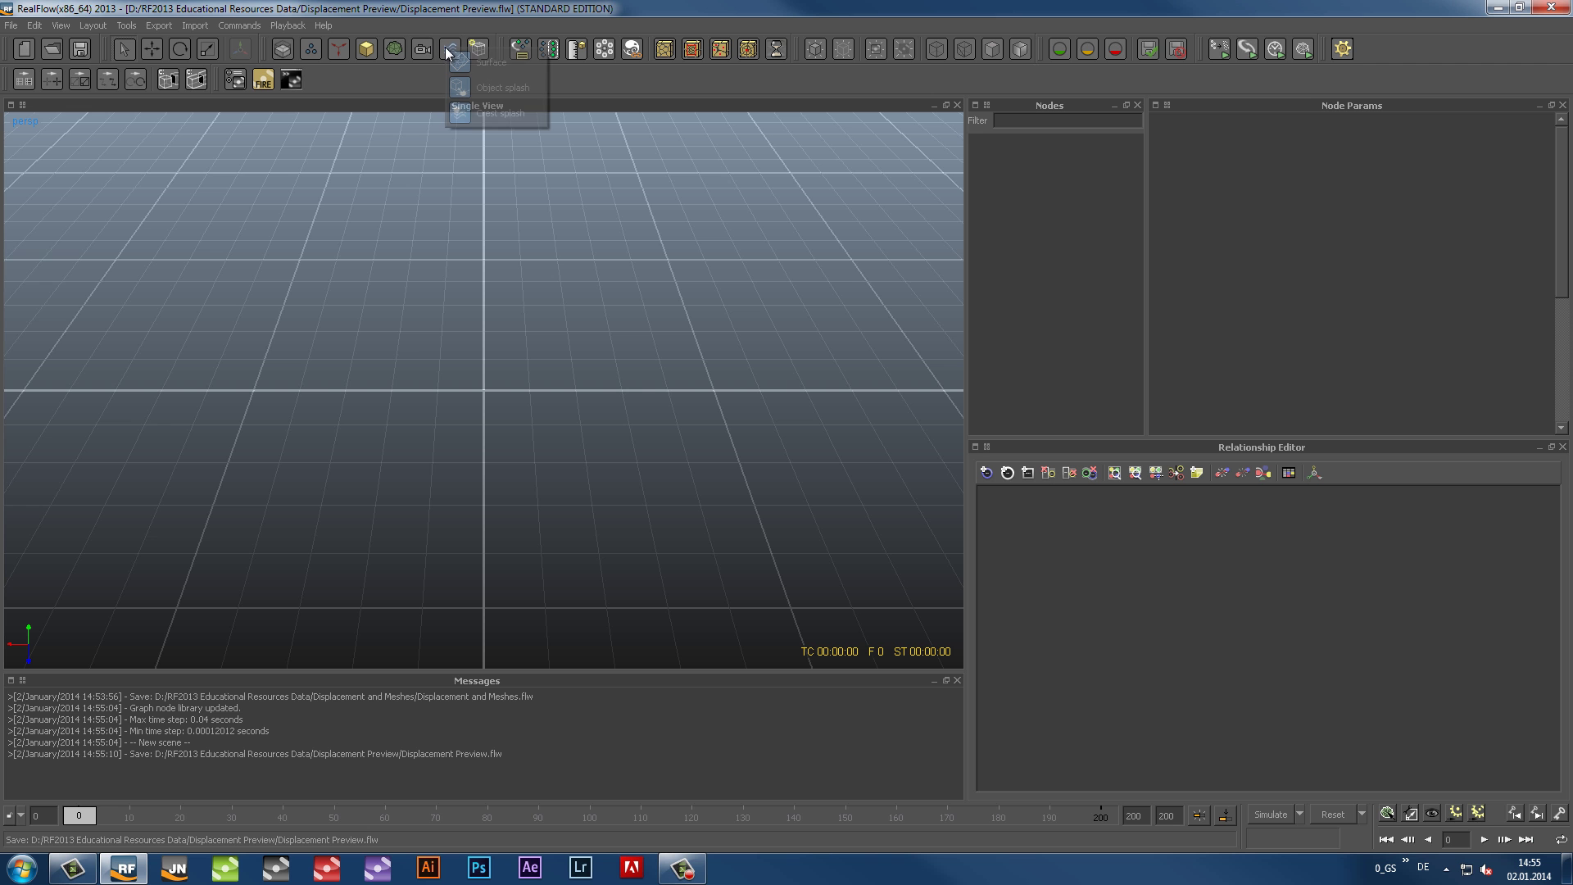
{"action": "left_click", "coordinate": [456, 66]}
{"action": "left_click_drag", "start_coordinate": [622, 436], "coordinate": [538, 429], "text": "alt"}
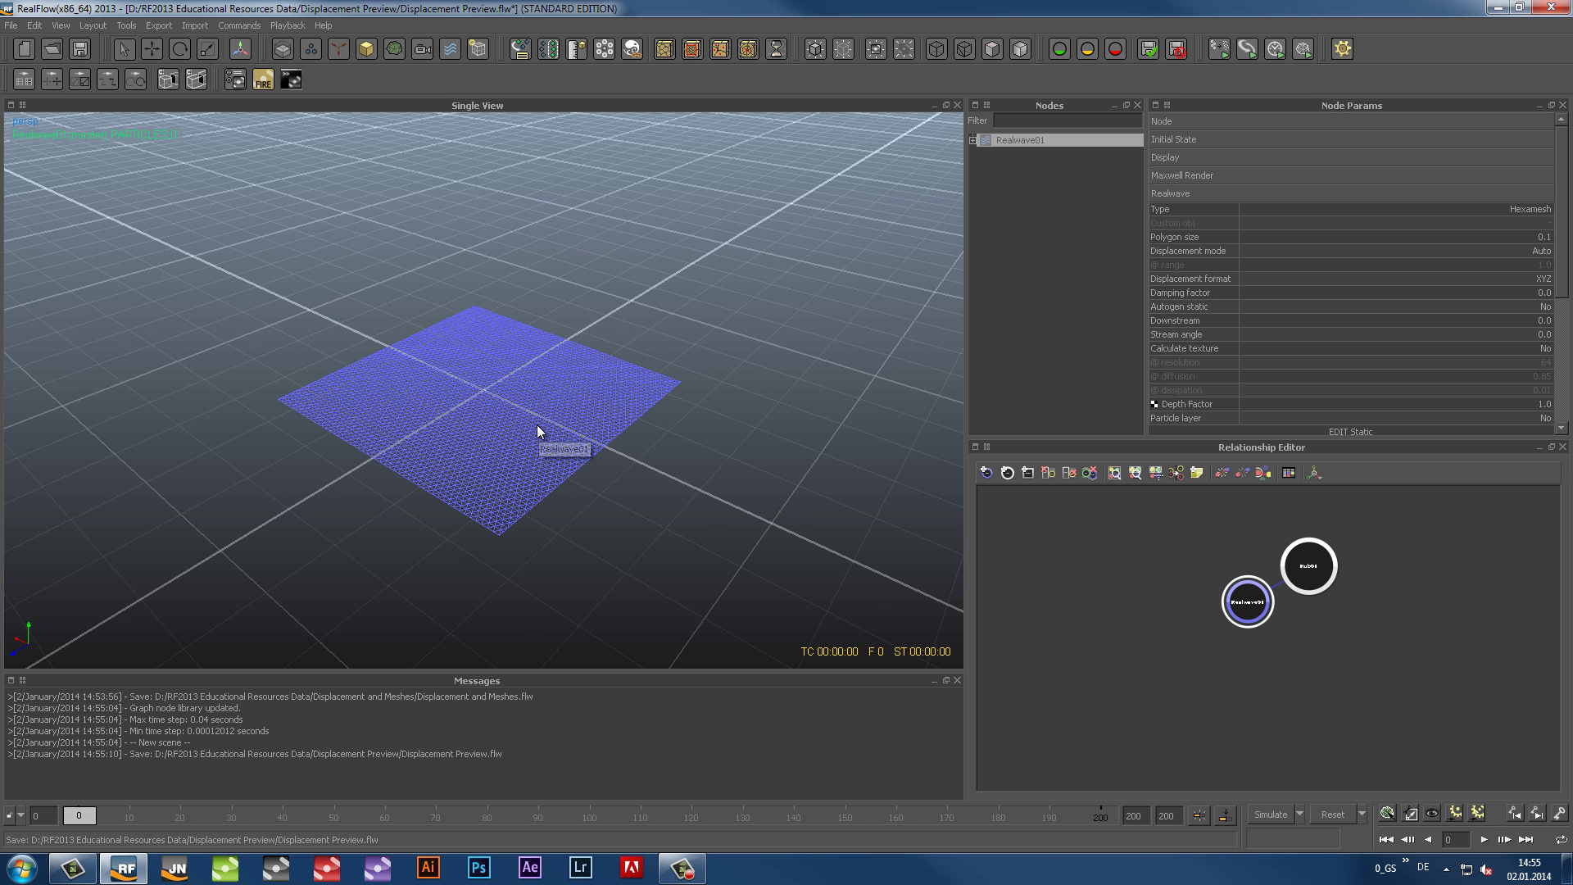
{"action": "left_click", "coordinate": [1019, 50]}
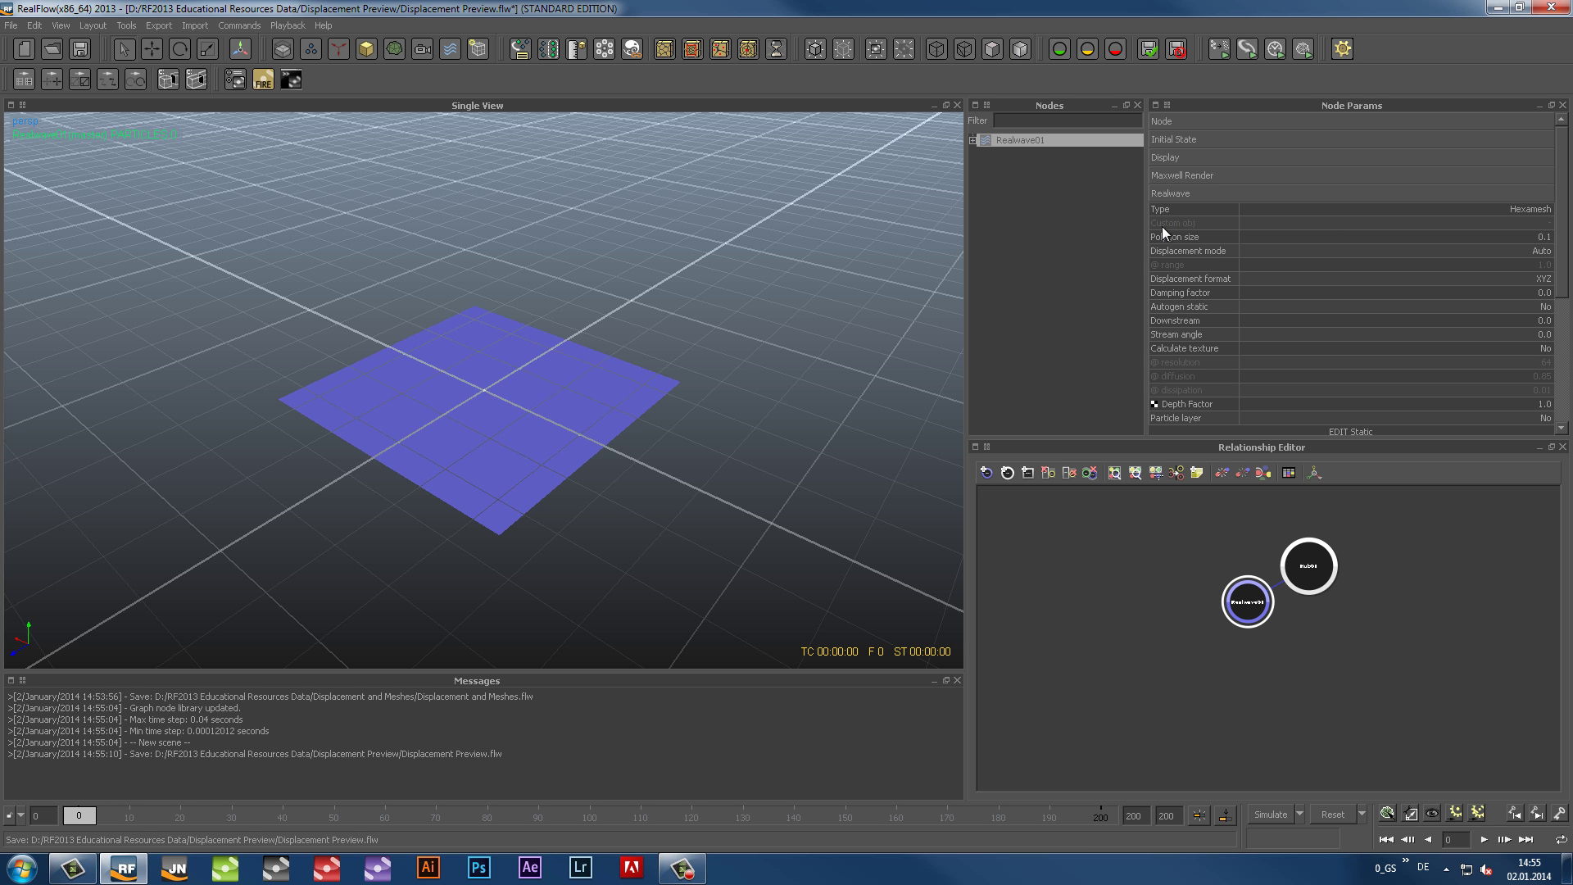
Set the RealWave surface's polygon size to 0.02
{"action": "left_click_drag", "start_coordinate": [1539, 238], "coordinate": [1365, 219]}
{"action": "type", "text": "2"}
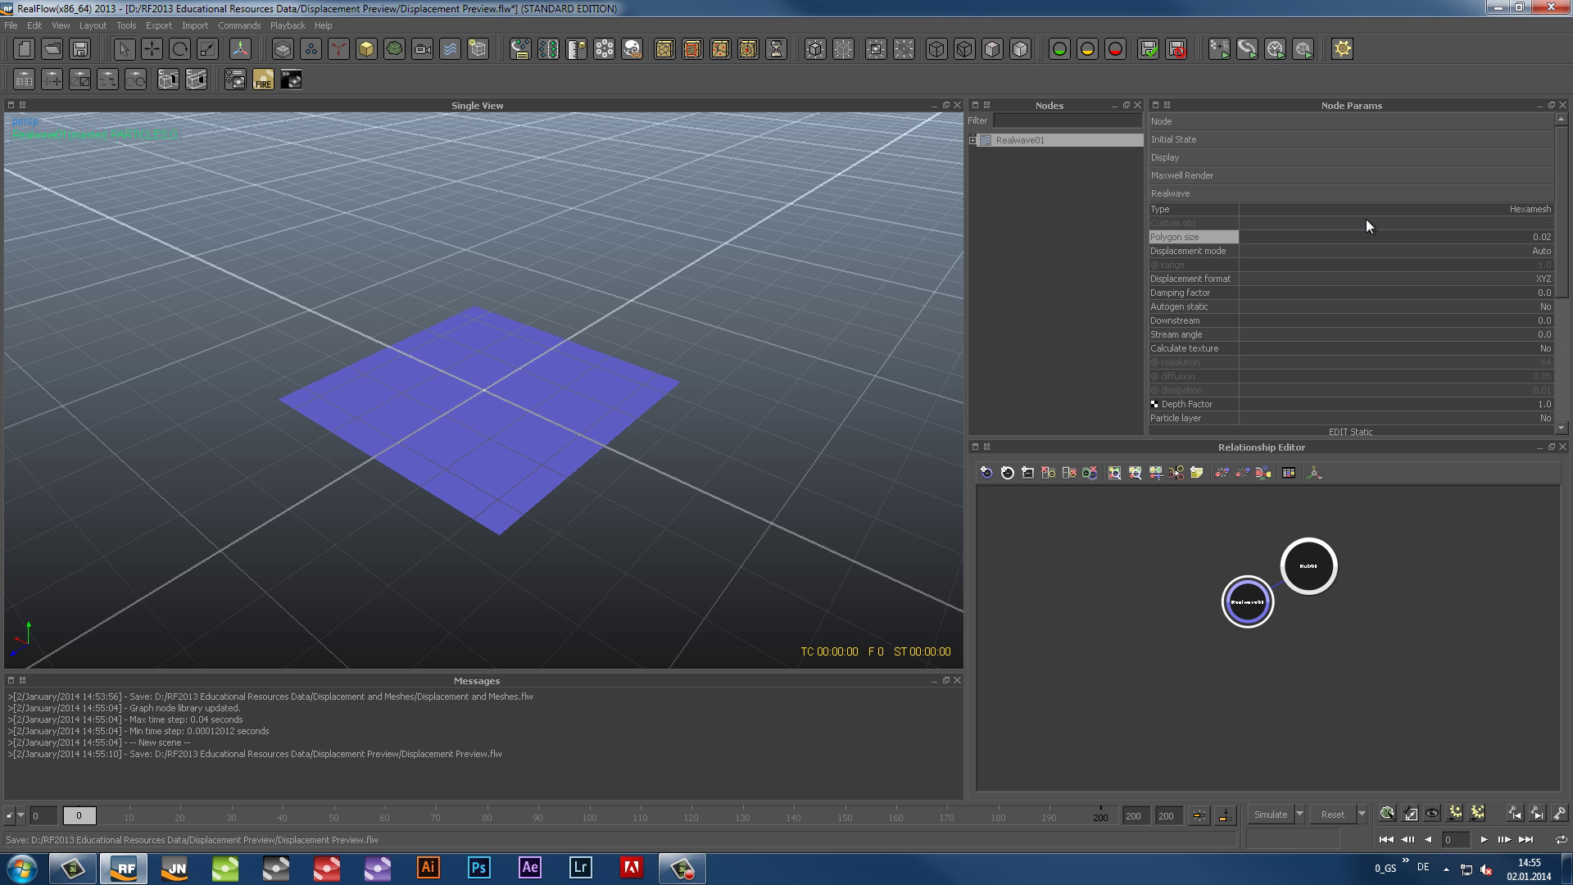
{"action": "key", "text": "Return"}
Add an Ocean Statistical Spectrum wave to the RealWave surface
{"action": "right_click", "coordinate": [1004, 135]}
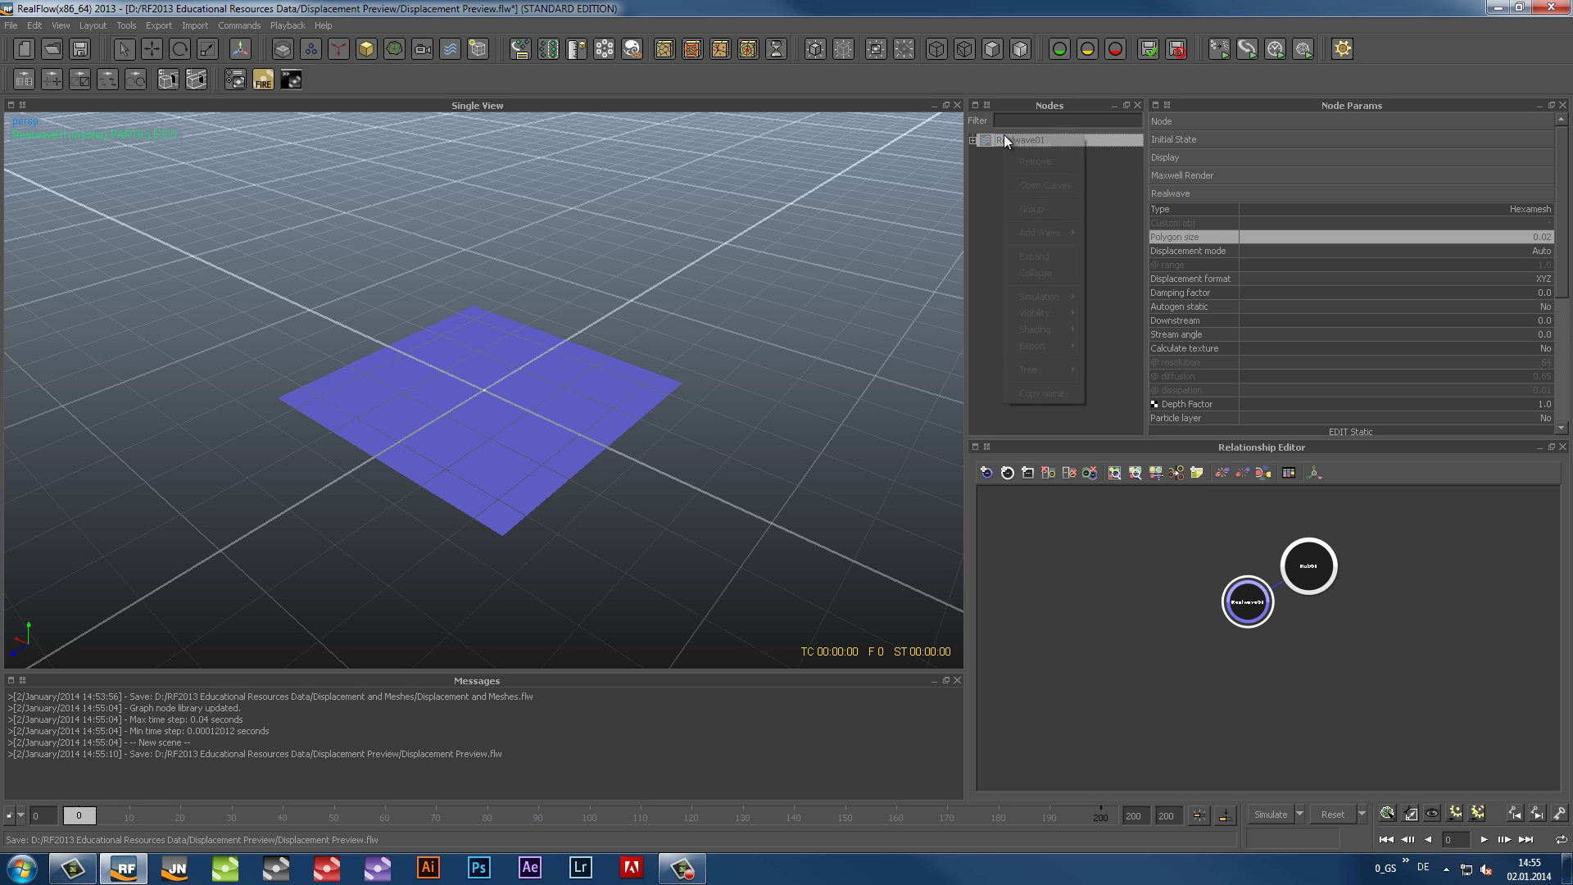
{"action": "mouse_move", "coordinate": [1037, 232]}
{"action": "left_click", "coordinate": [1155, 331]}
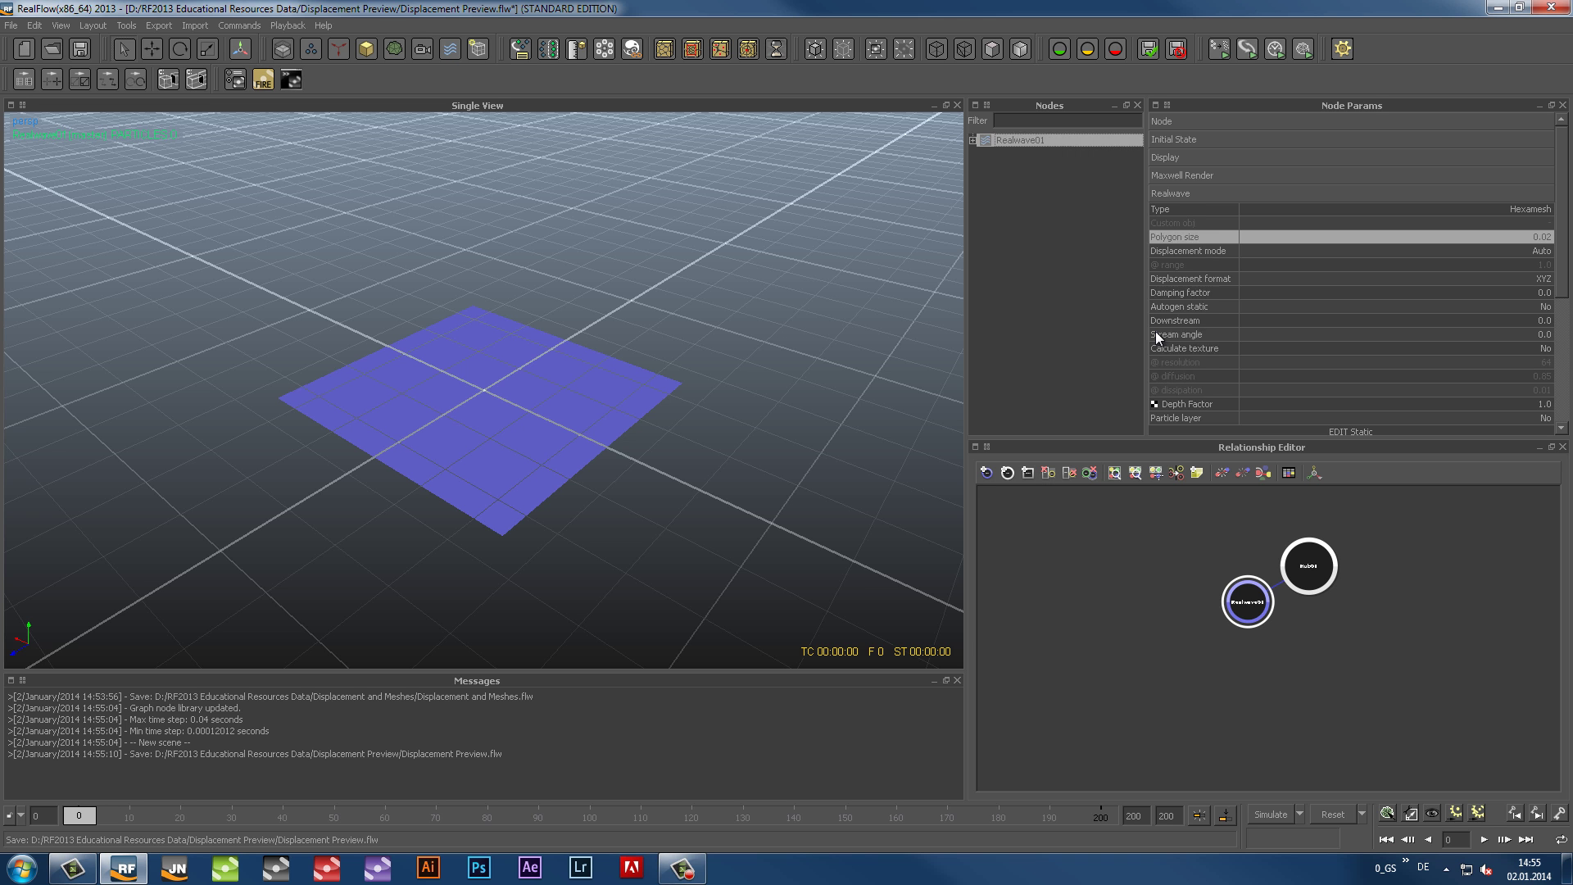
{"action": "left_click", "coordinate": [1054, 140]}
Scale the RealWave surface to 25 in X and 20 in Z, and reset the scene
{"action": "left_click", "coordinate": [1426, 122]}
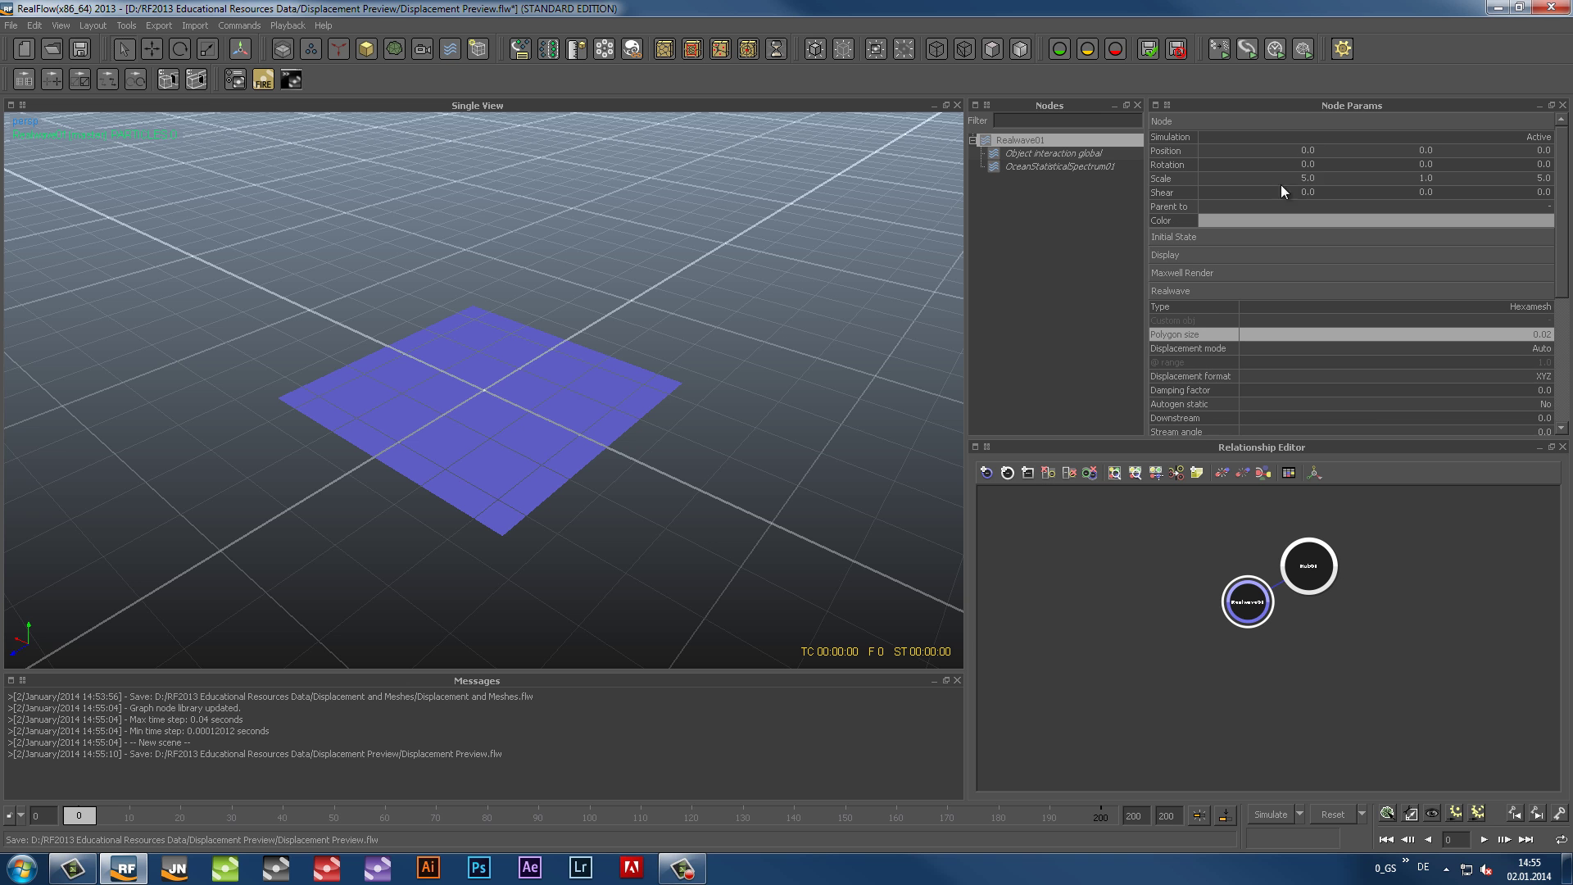
{"action": "left_click", "coordinate": [1306, 178]}
{"action": "type", "text": "25"}
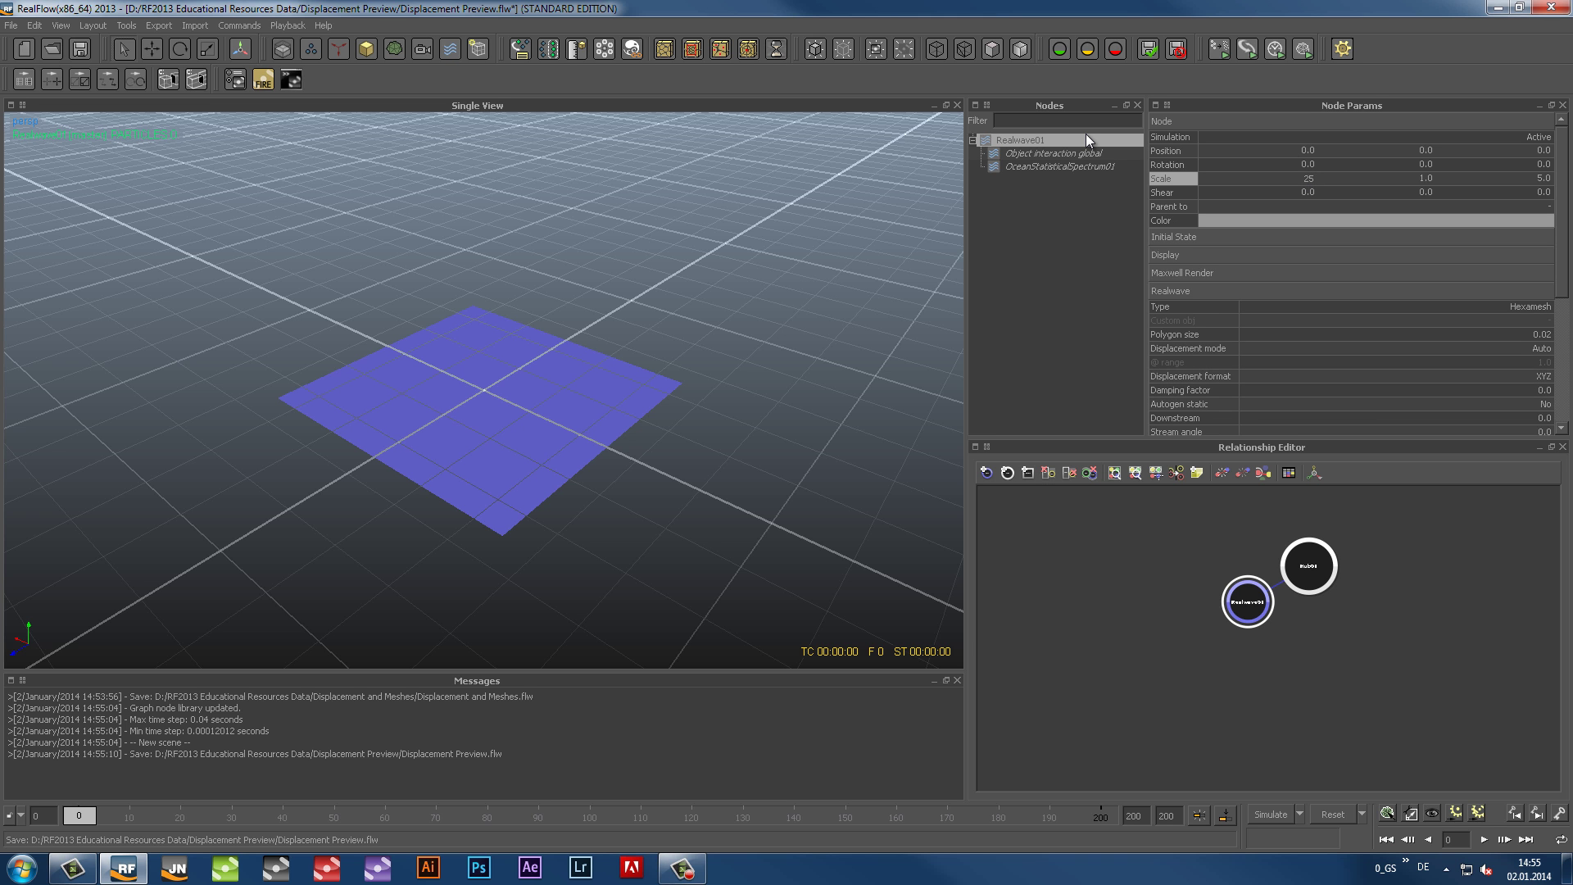
{"action": "key", "text": "Tab"}
{"action": "key", "text": "Tab"}
{"action": "type", "text": "2"}
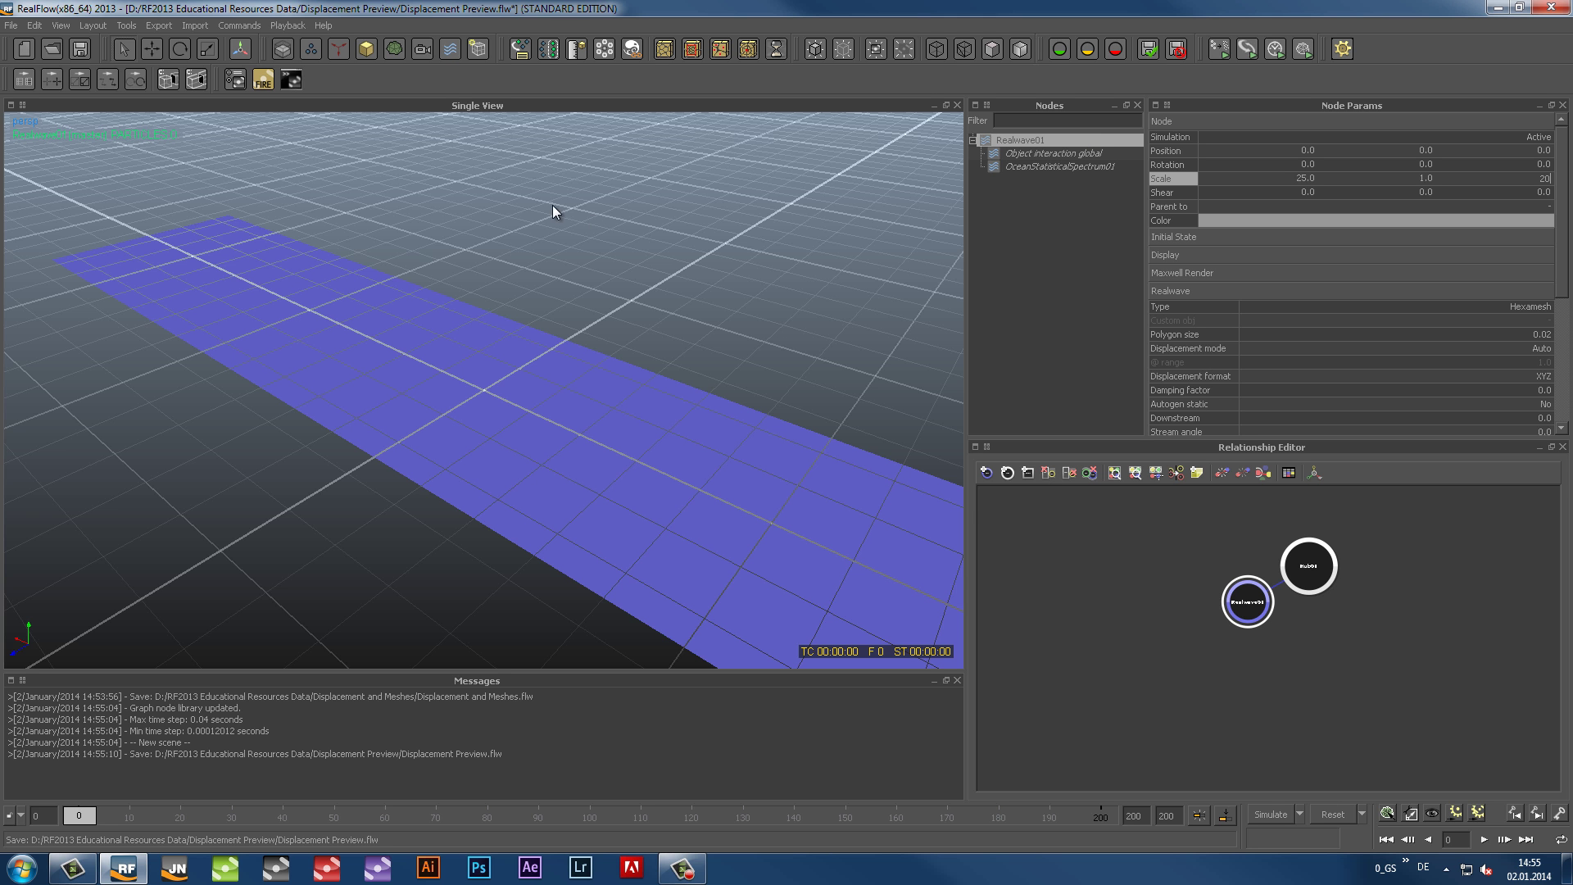
{"action": "key", "text": "Return"}
{"action": "scroll", "coordinate": [531, 367], "scroll_direction": "down", "scroll_amount": 5}
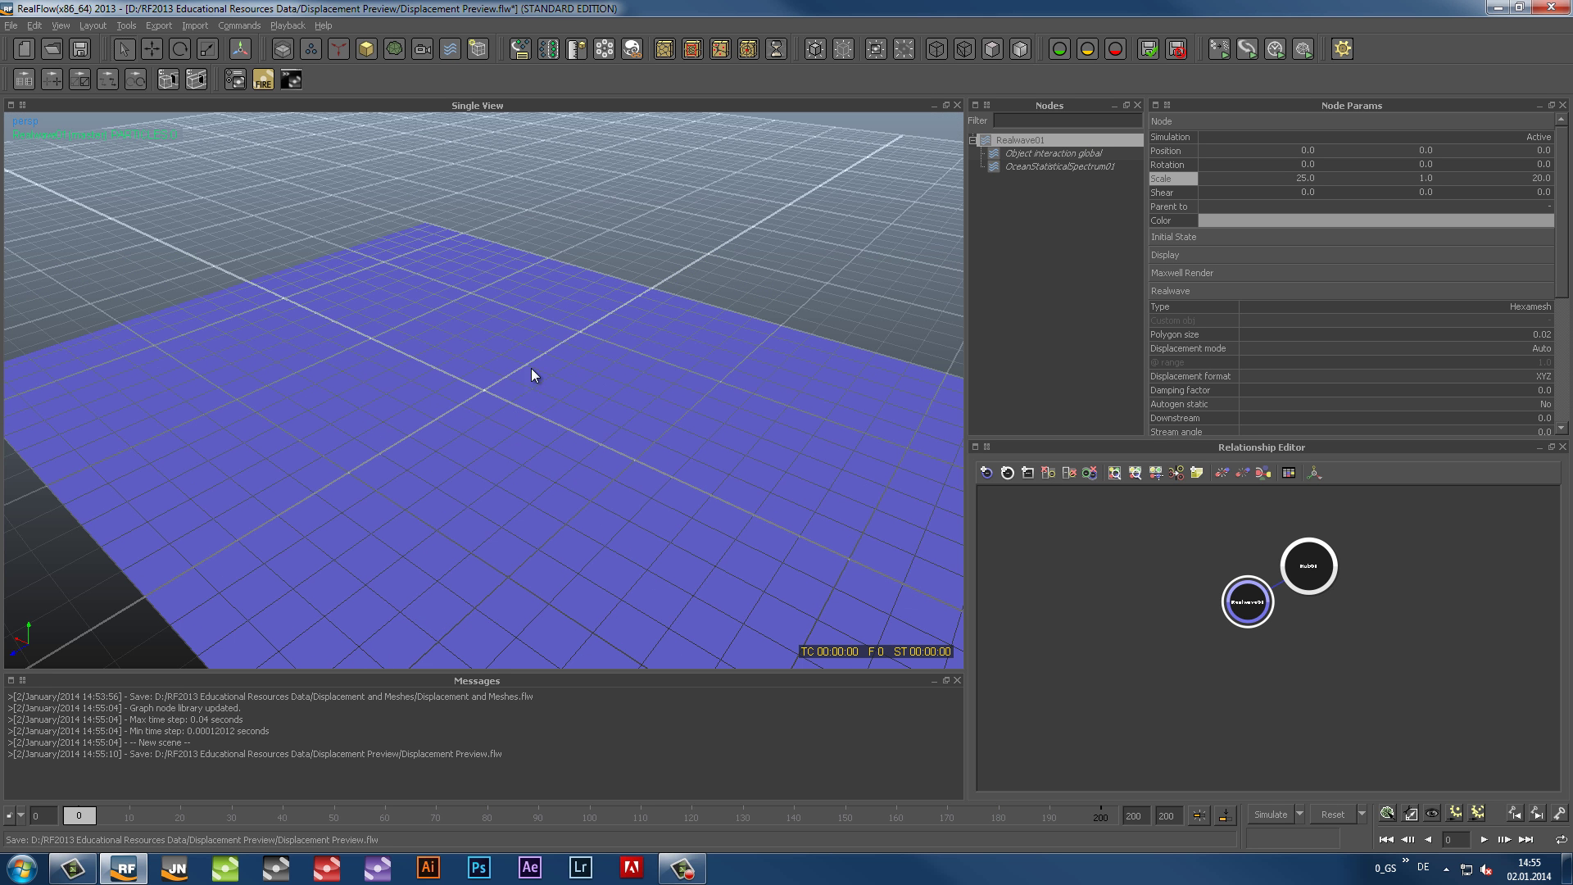
{"action": "scroll", "coordinate": [503, 290], "scroll_direction": "down", "scroll_amount": 5}
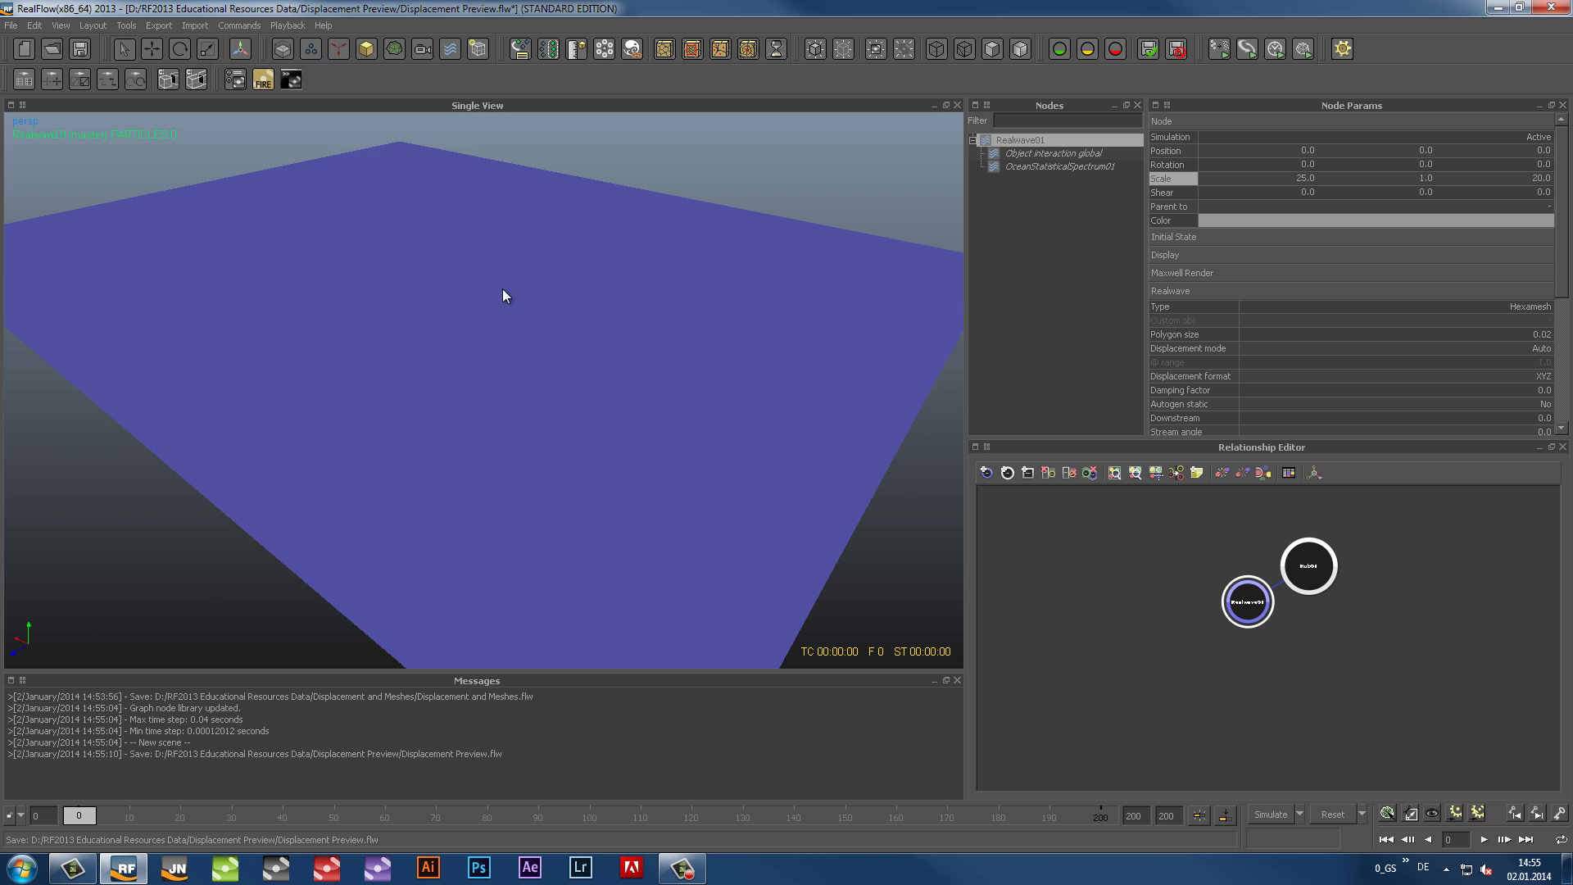
{"action": "left_click", "coordinate": [1327, 813]}
{"action": "key", "text": "Return"}
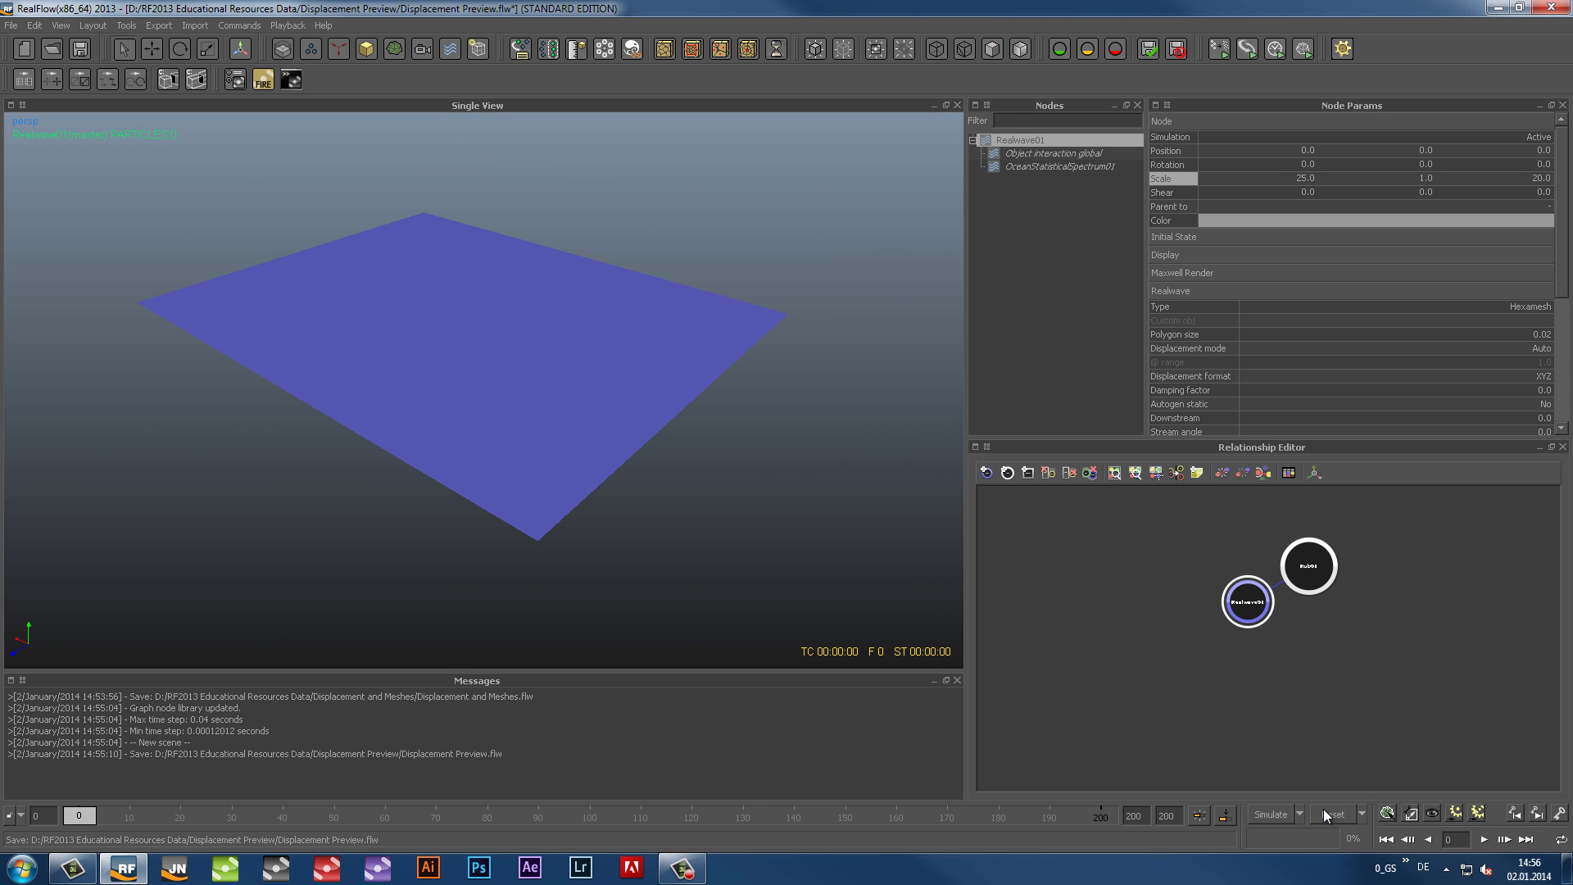
Set the ocean spectrum wave's Quality to 512 and its Depth to 25
{"action": "left_click", "coordinate": [1029, 167]}
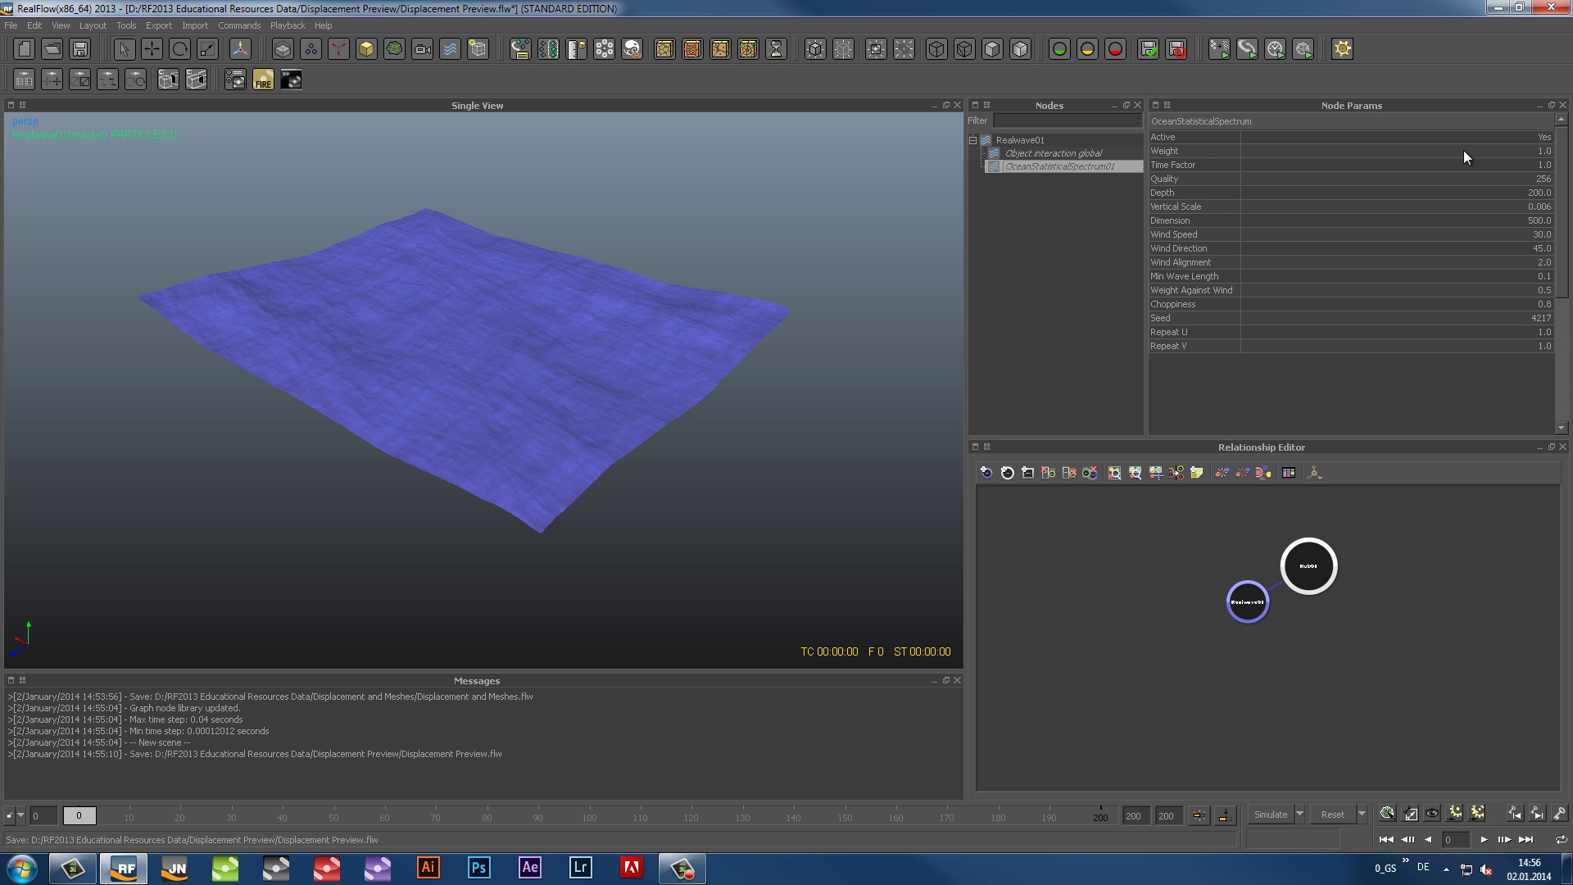
{"action": "left_click", "coordinate": [1545, 183]}
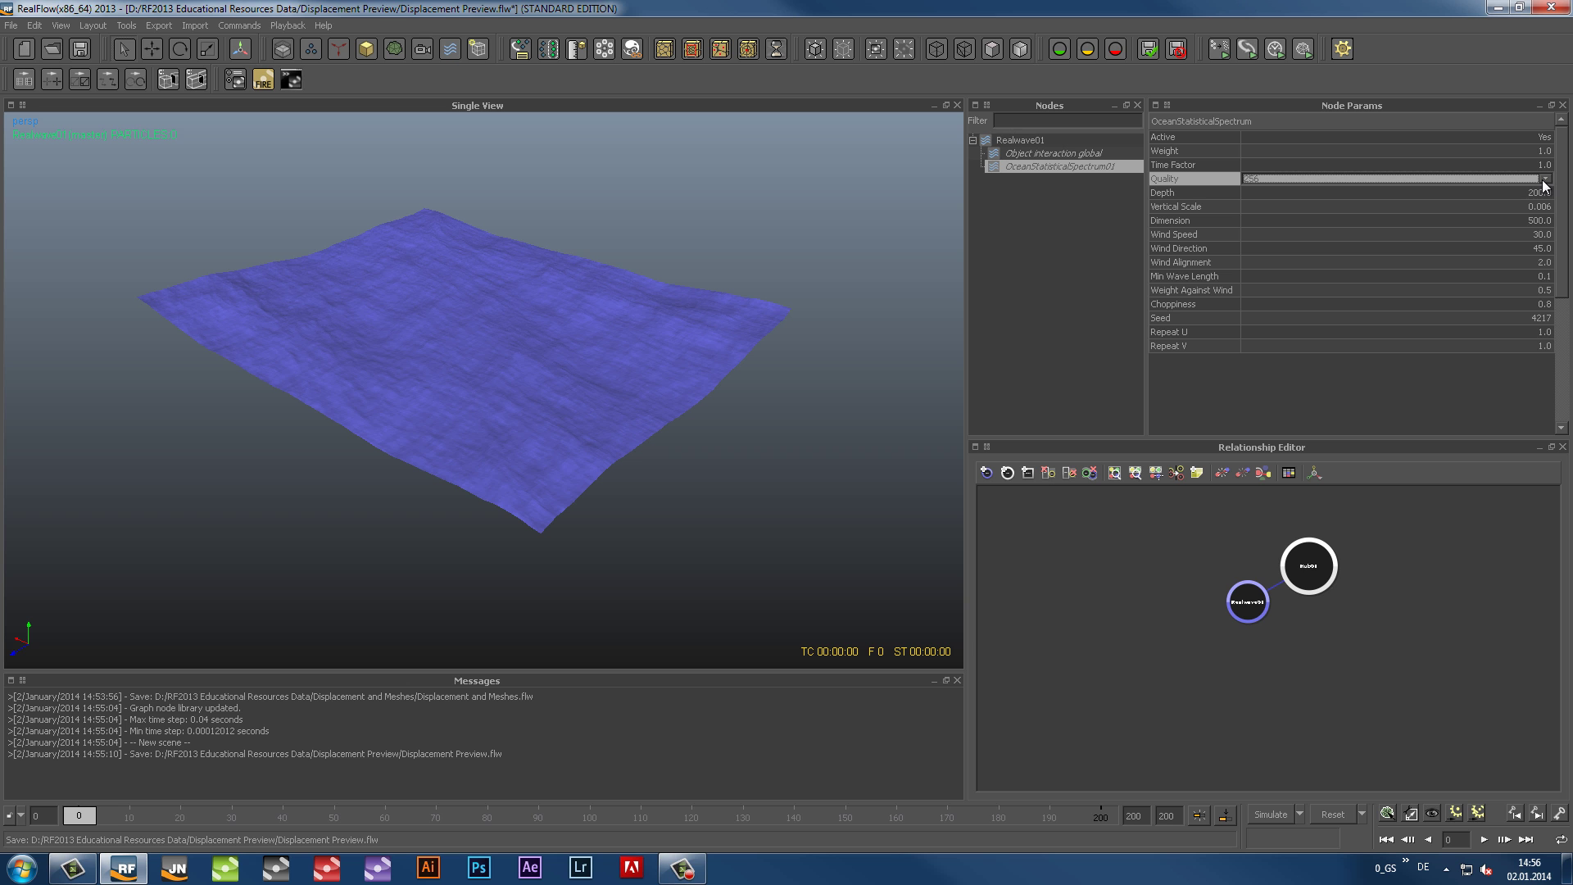
{"action": "left_click", "coordinate": [1545, 181]}
{"action": "left_click", "coordinate": [1444, 203]}
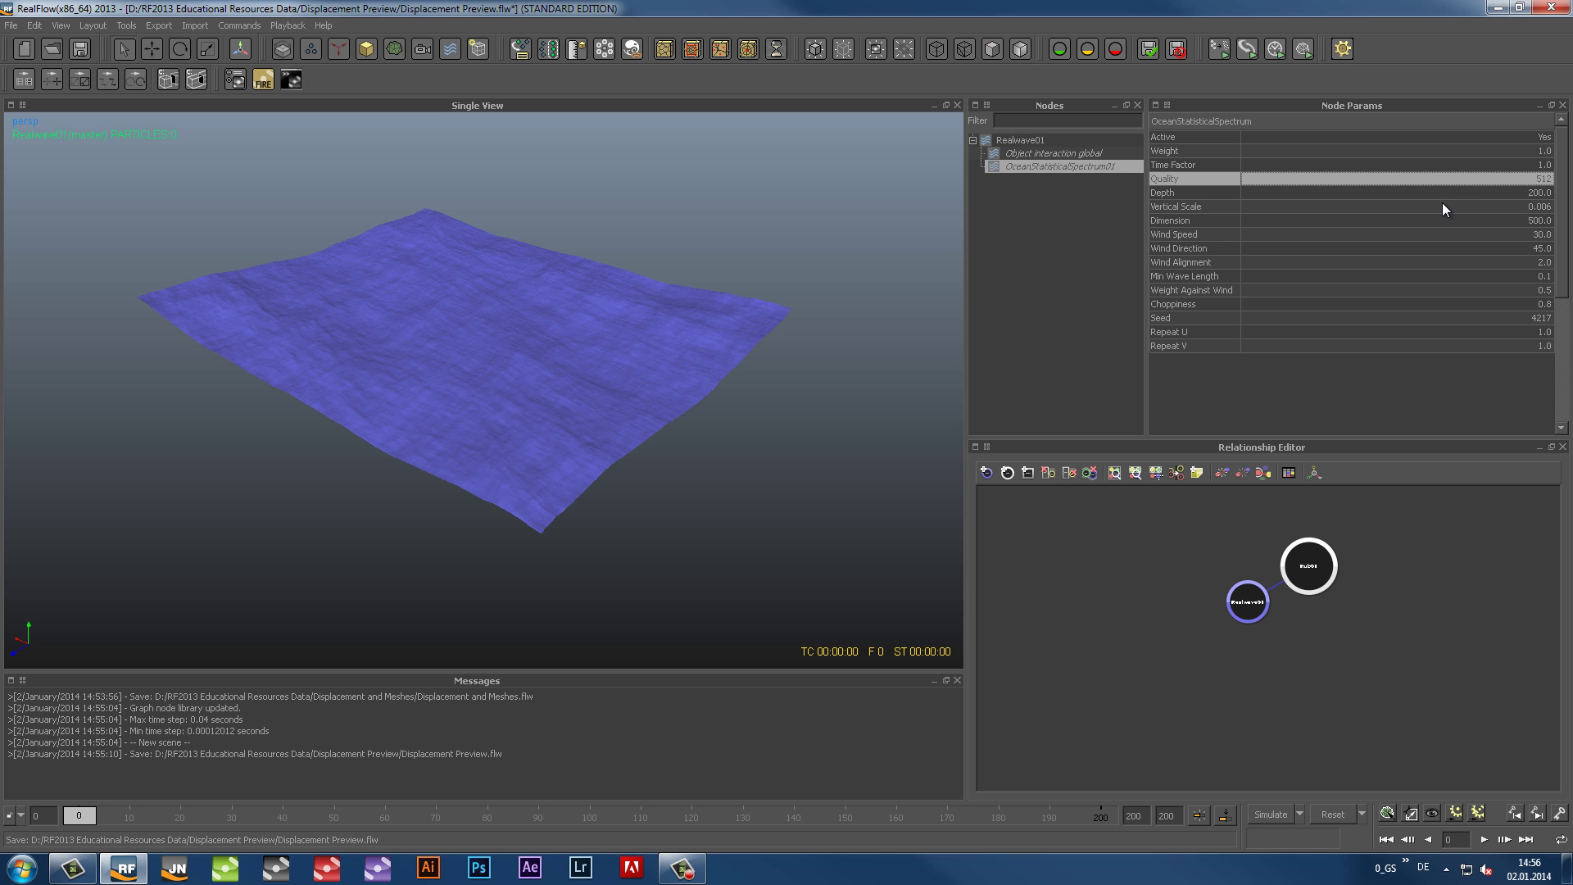
{"action": "left_click", "coordinate": [1498, 193]}
{"action": "type", "text": "25"}
{"action": "key", "text": "Return"}
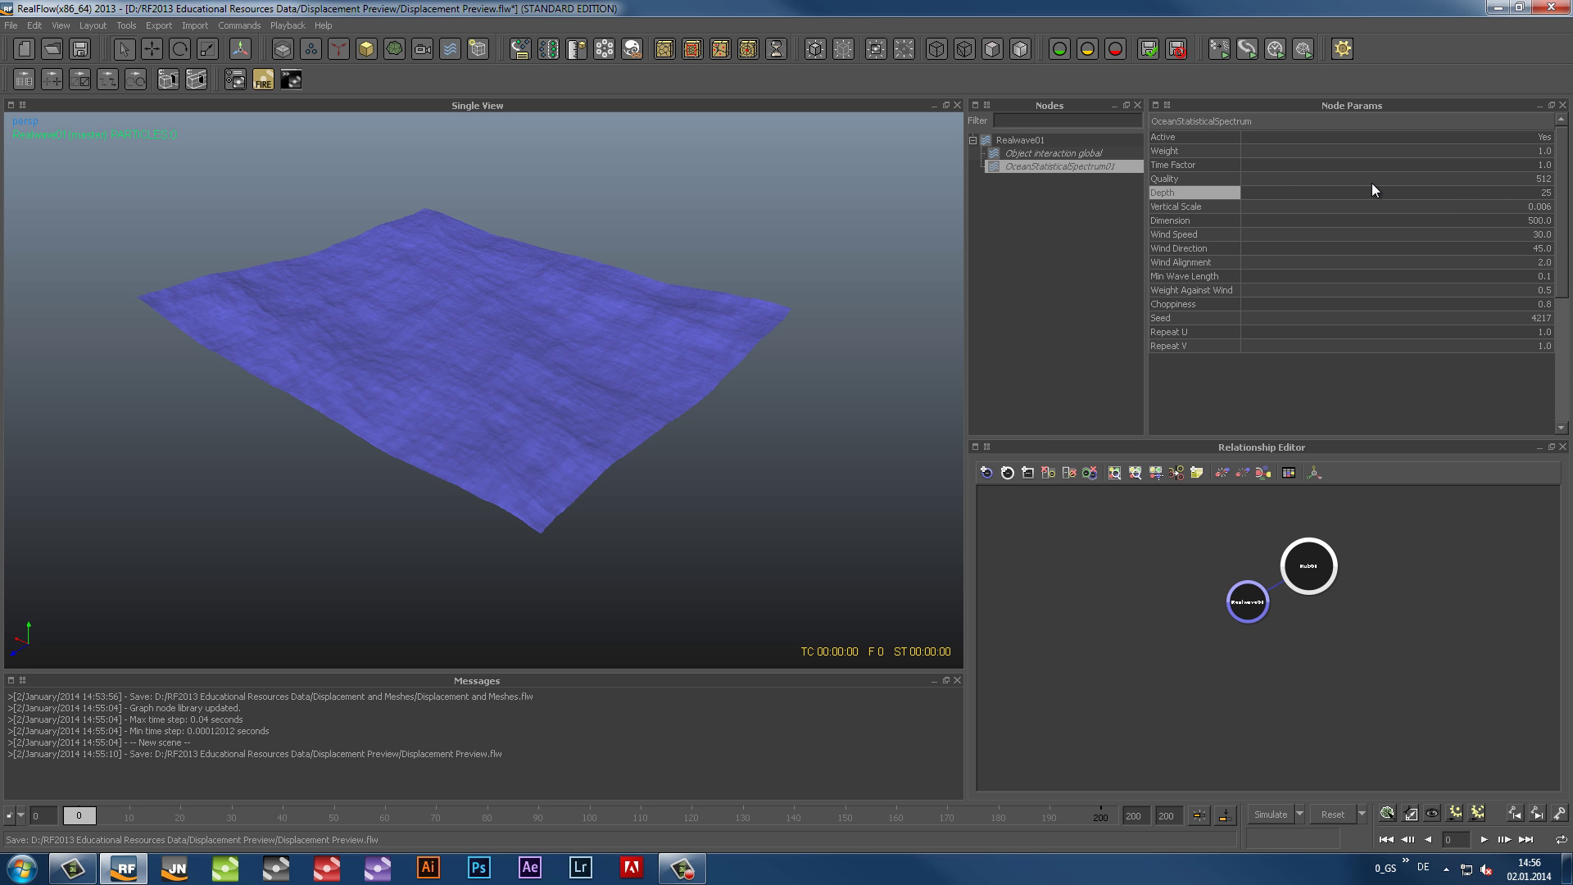
Set the ocean spectrum wave's Vertical Scale to 3 and its Dimension to 25
{"action": "left_click", "coordinate": [1542, 206]}
{"action": "type", "text": "3"}
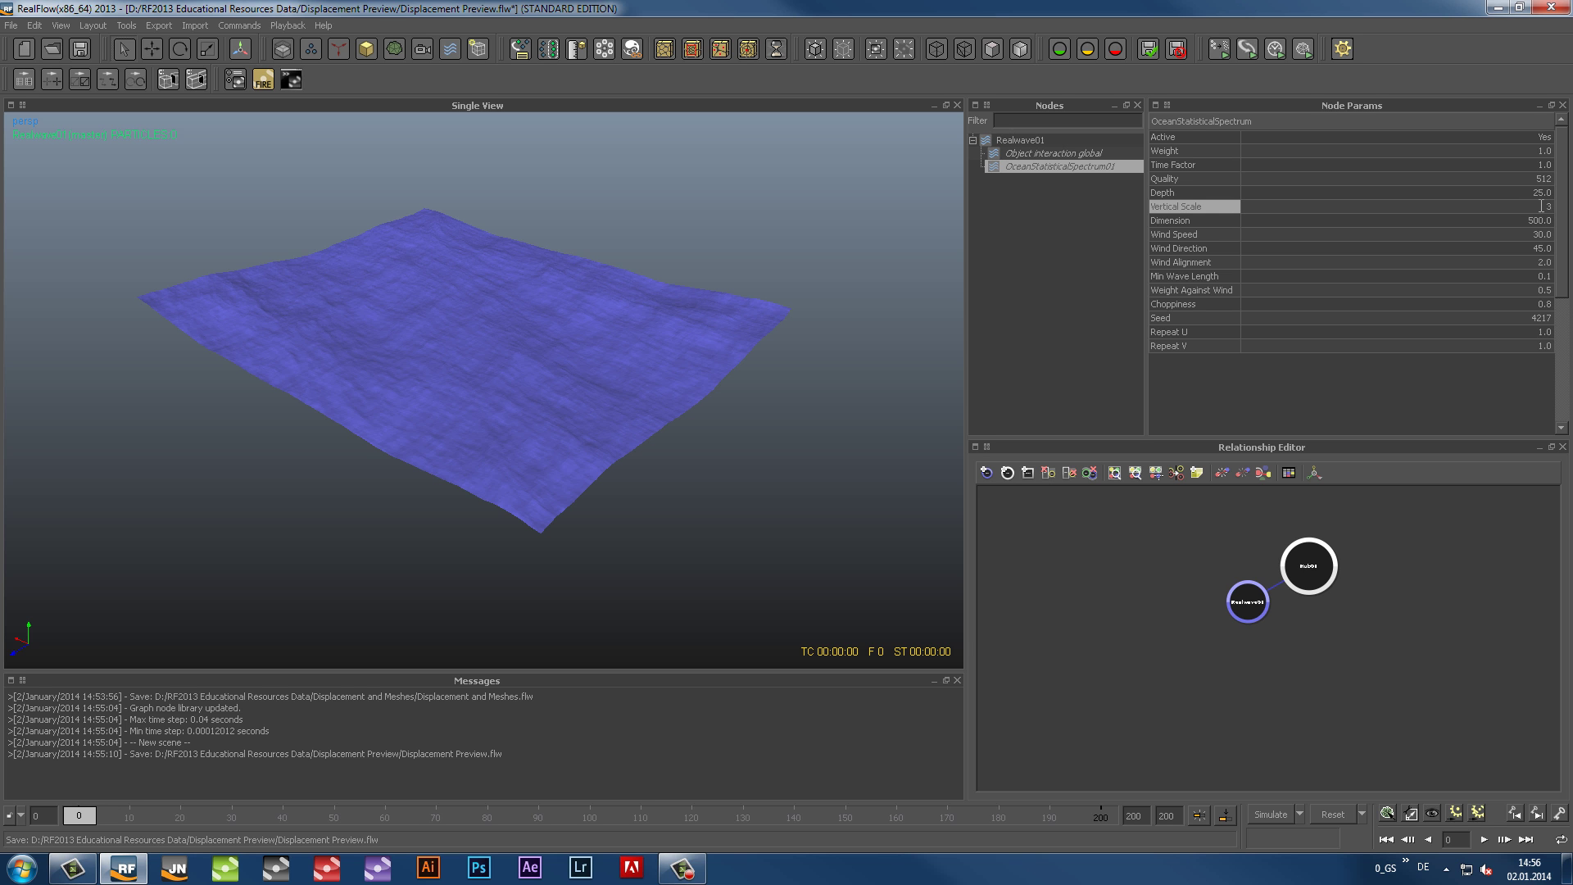
{"action": "left_click", "coordinate": [1534, 221]}
{"action": "type", "text": "25"}
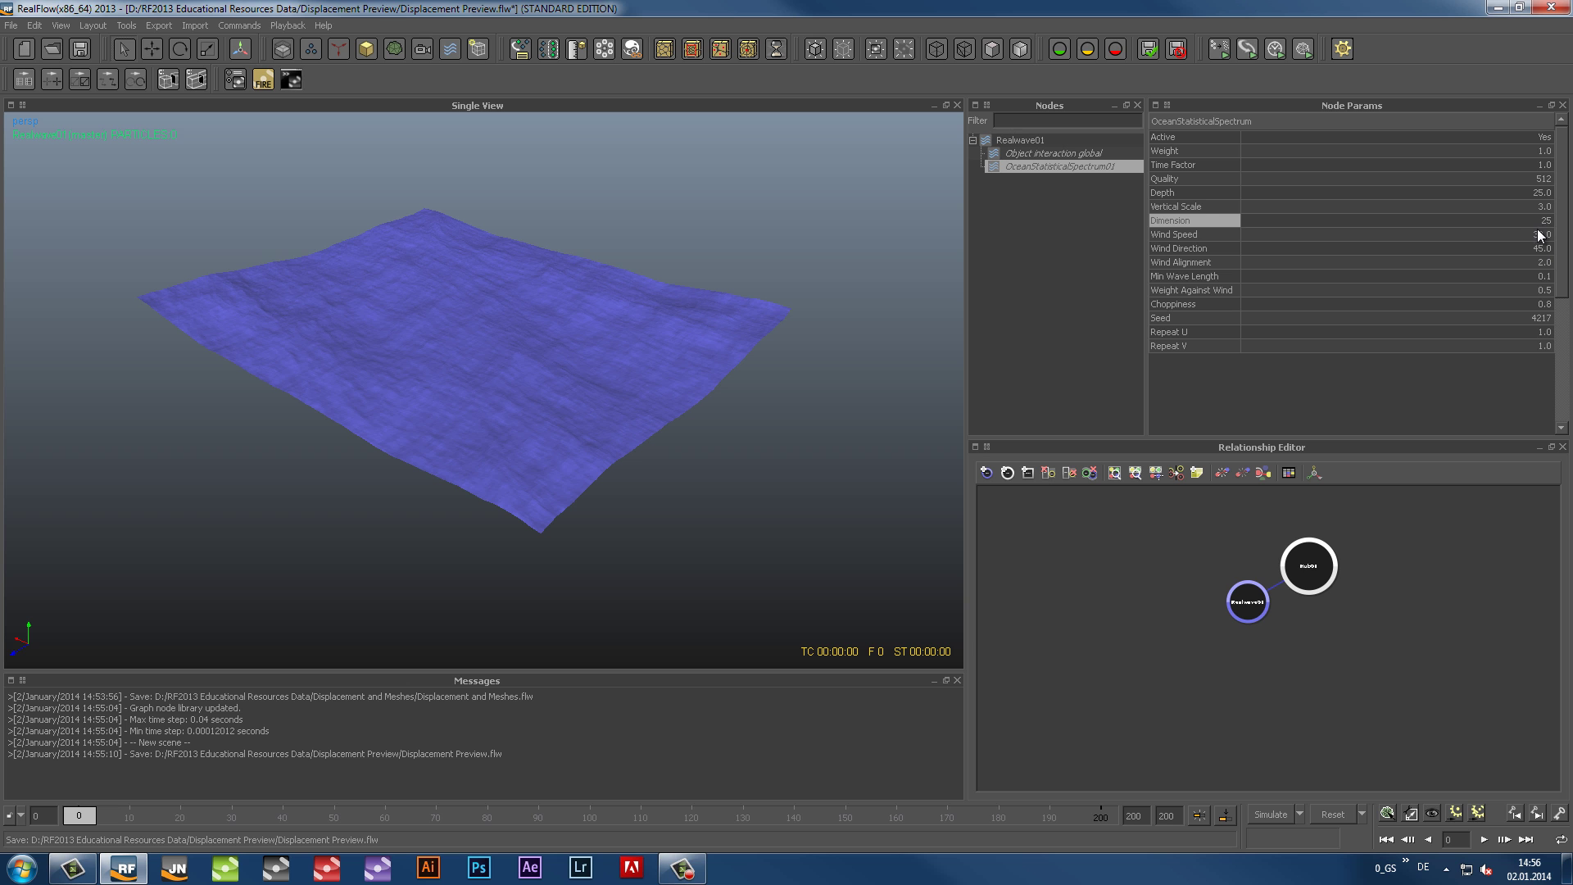
Set the wave's Wind Speed to 5, Wind Direction to 86 and Min Wave Length to 0.02
{"action": "left_click", "coordinate": [1414, 231]}
{"action": "type", "text": "5"}
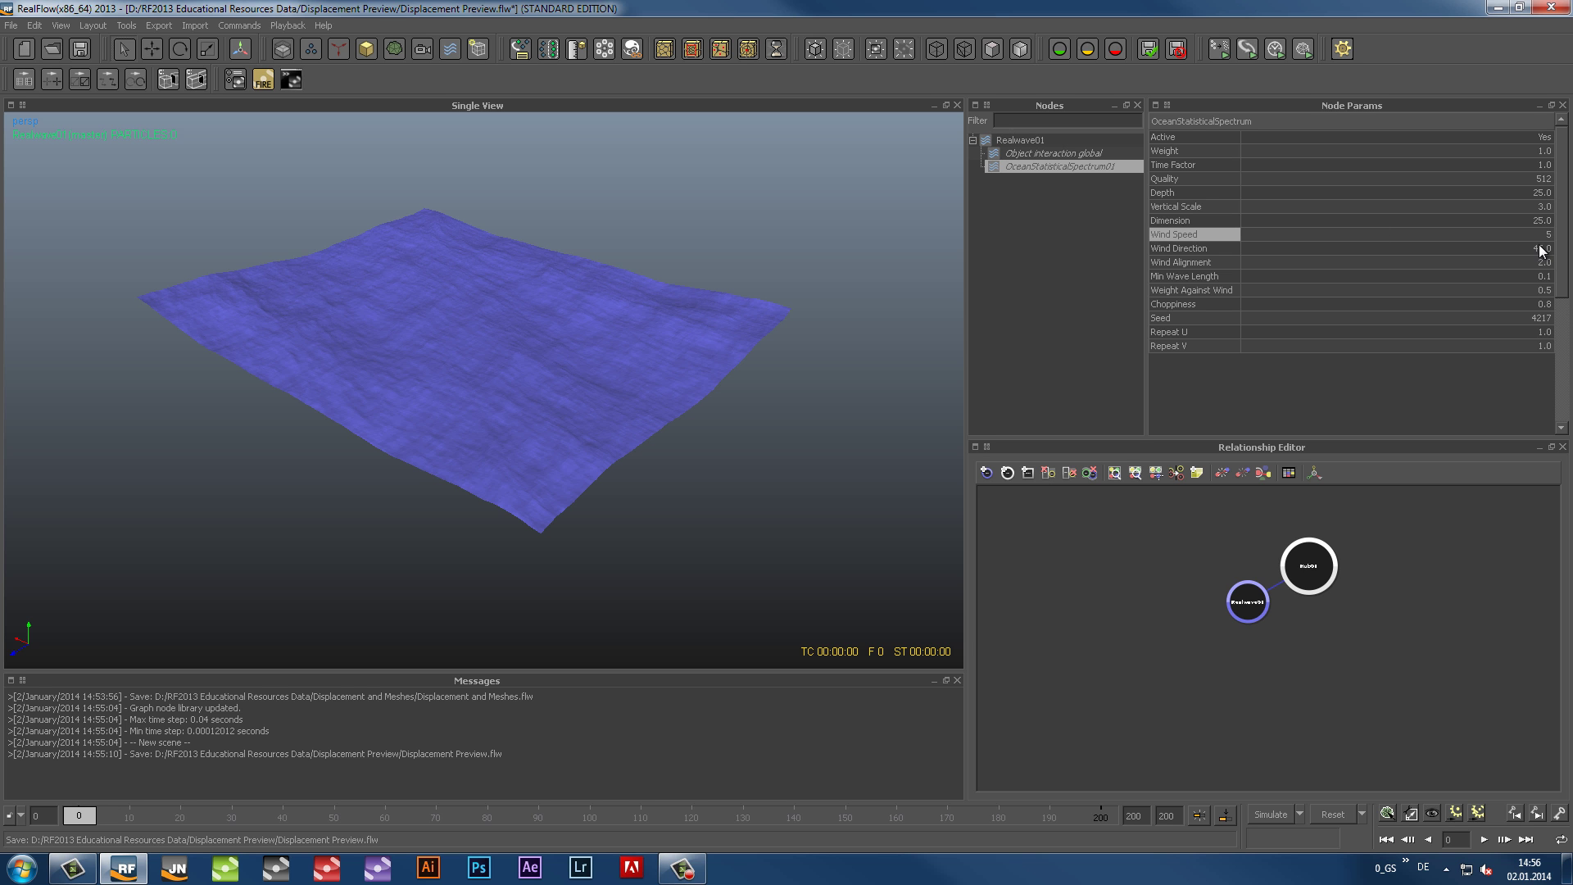
{"action": "left_click", "coordinate": [1541, 250]}
{"action": "type", "text": "86"}
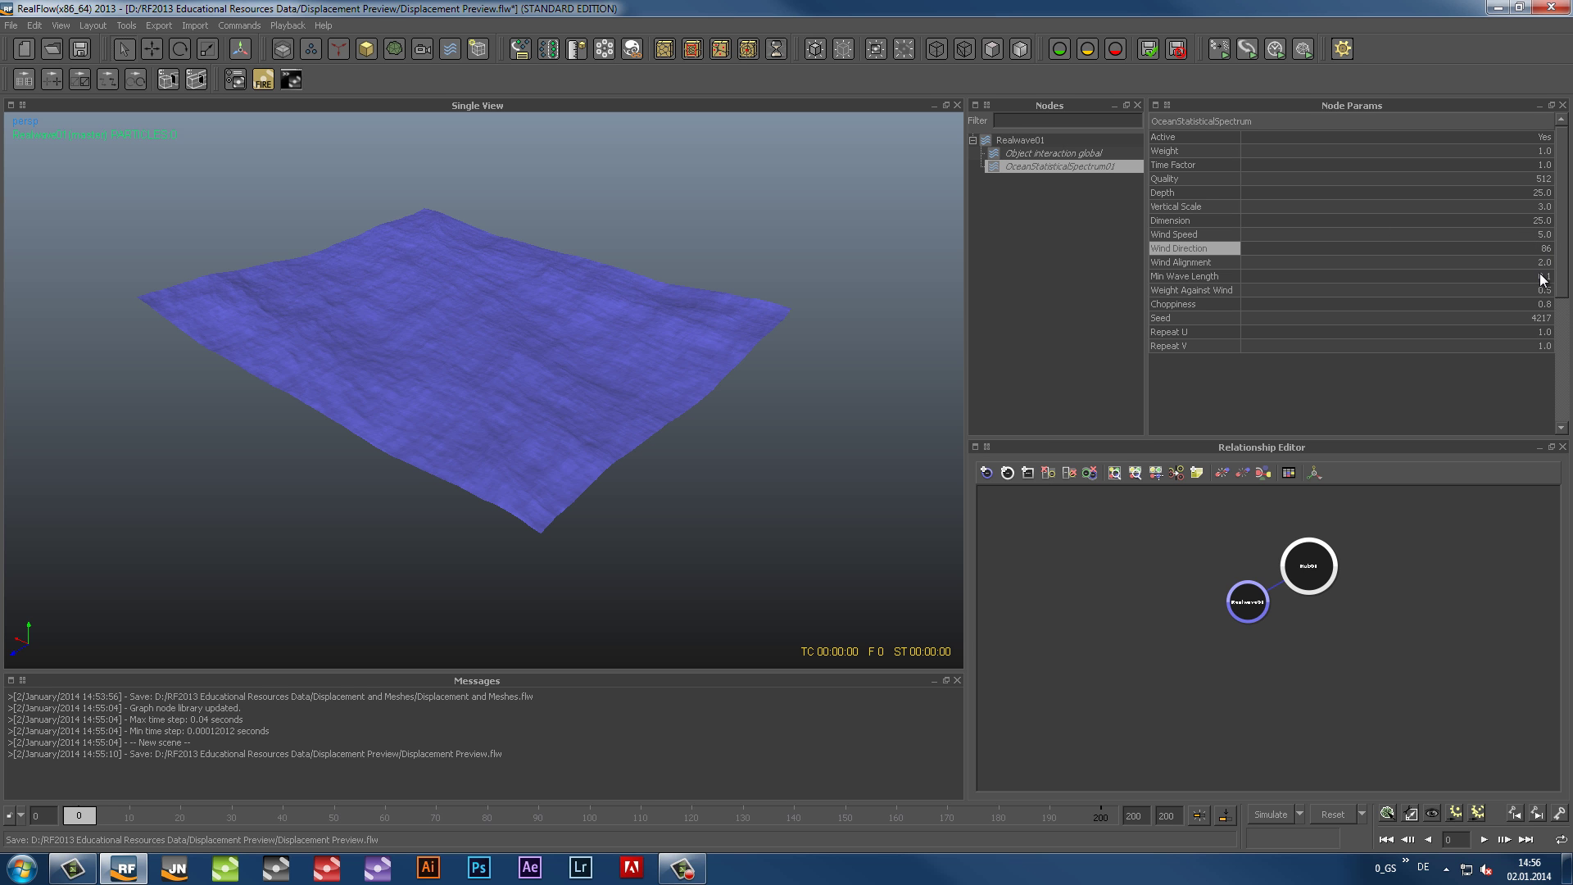
{"action": "left_click", "coordinate": [1442, 272]}
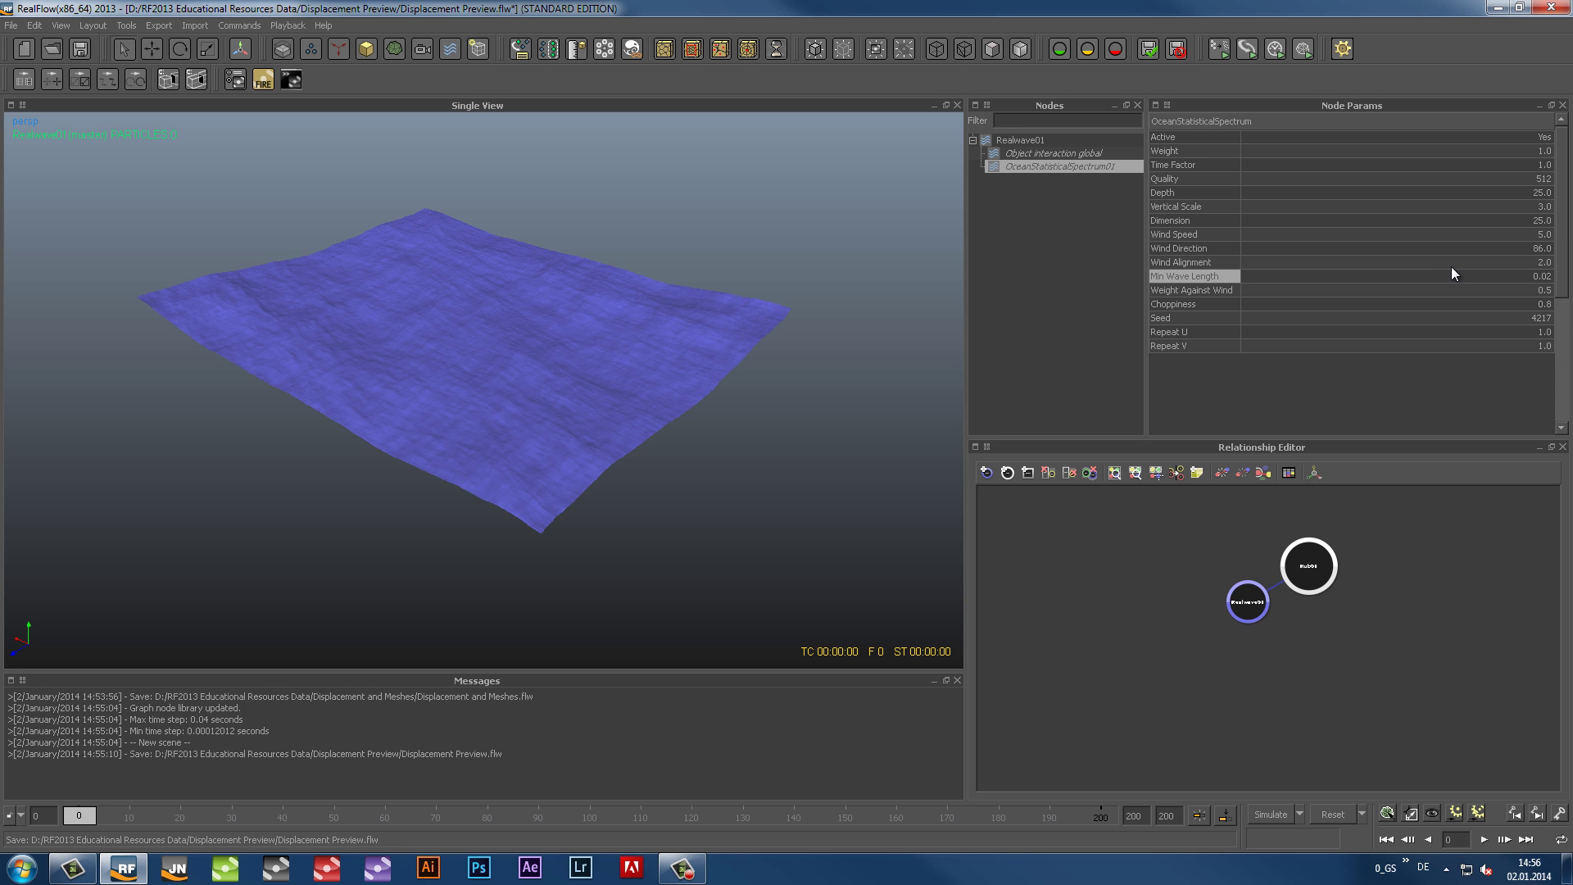
Set the ocean spectrum wave's Choppiness to 1.2 and its Seed to 4215
{"action": "left_click", "coordinate": [1542, 305]}
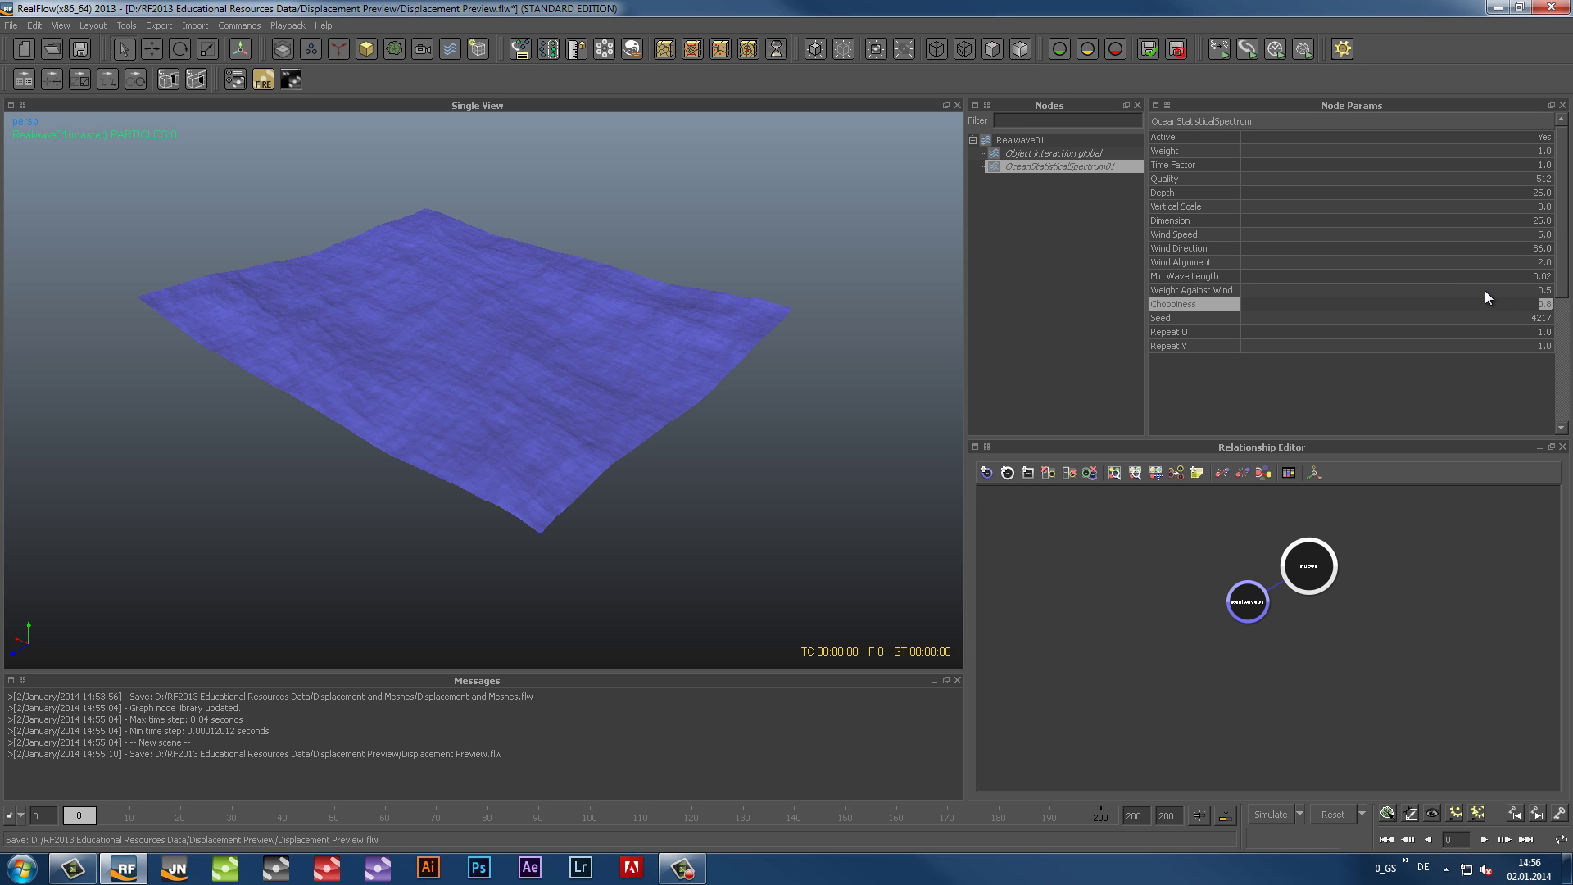
{"action": "type", "text": "1.2"}
{"action": "key", "text": "Tab"}
{"action": "type", "text": "4214"}
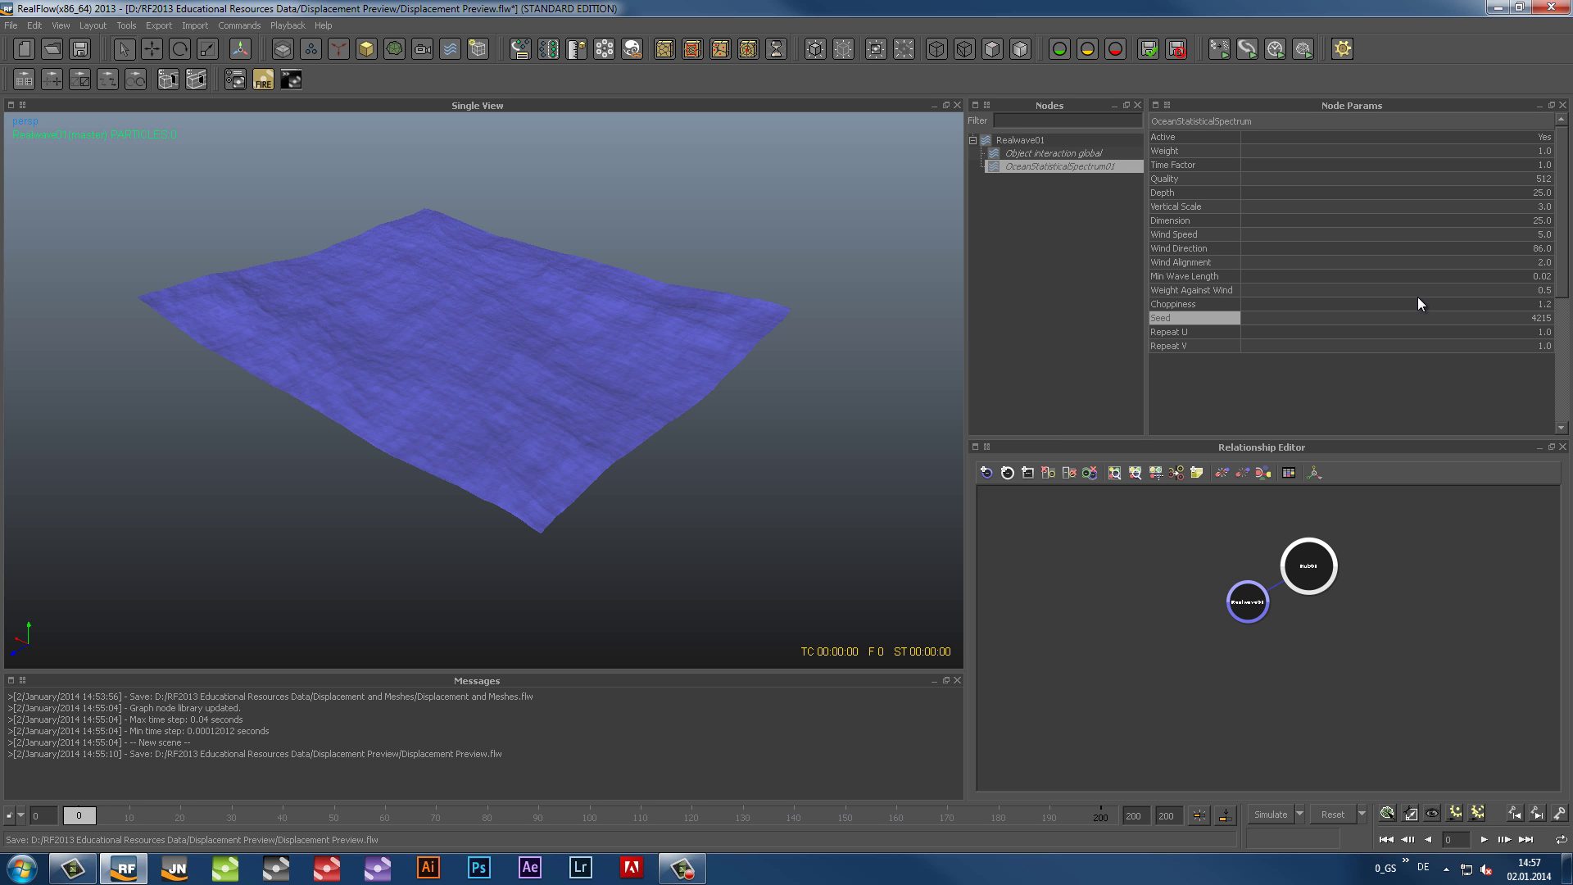
Set the wave's Repeat U and Repeat V to 2, and reset the scene to update the surface
{"action": "key", "text": "Tab"}
{"action": "type", "text": "2"}
{"action": "key", "text": "Tab"}
{"action": "type", "text": "2"}
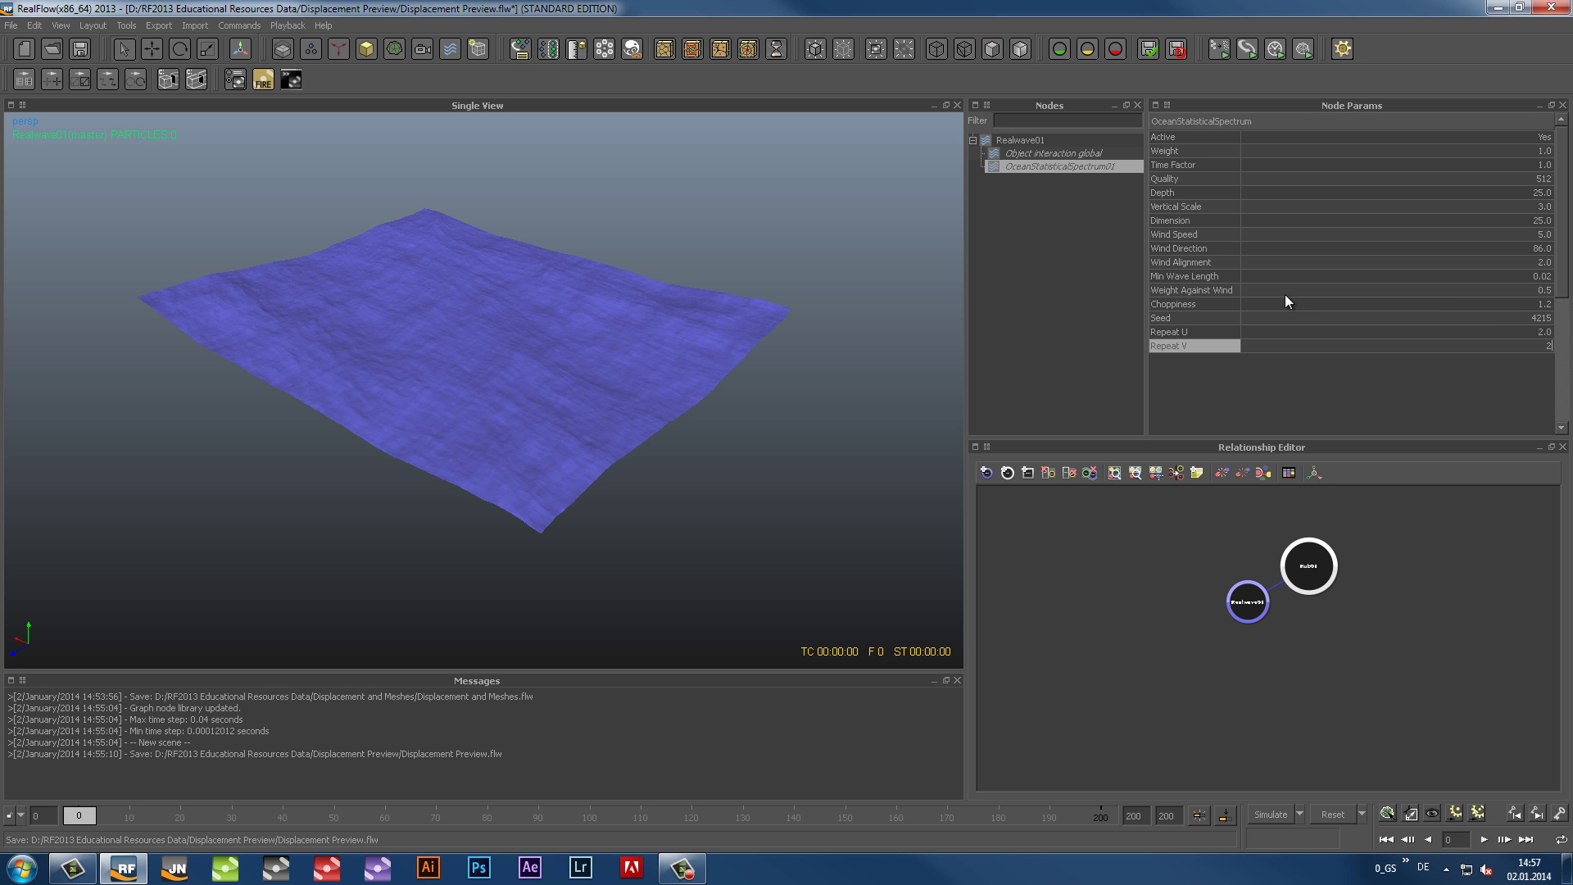
{"action": "key", "text": "Tab"}
{"action": "left_click", "coordinate": [1329, 817]}
{"action": "key", "text": "Return"}
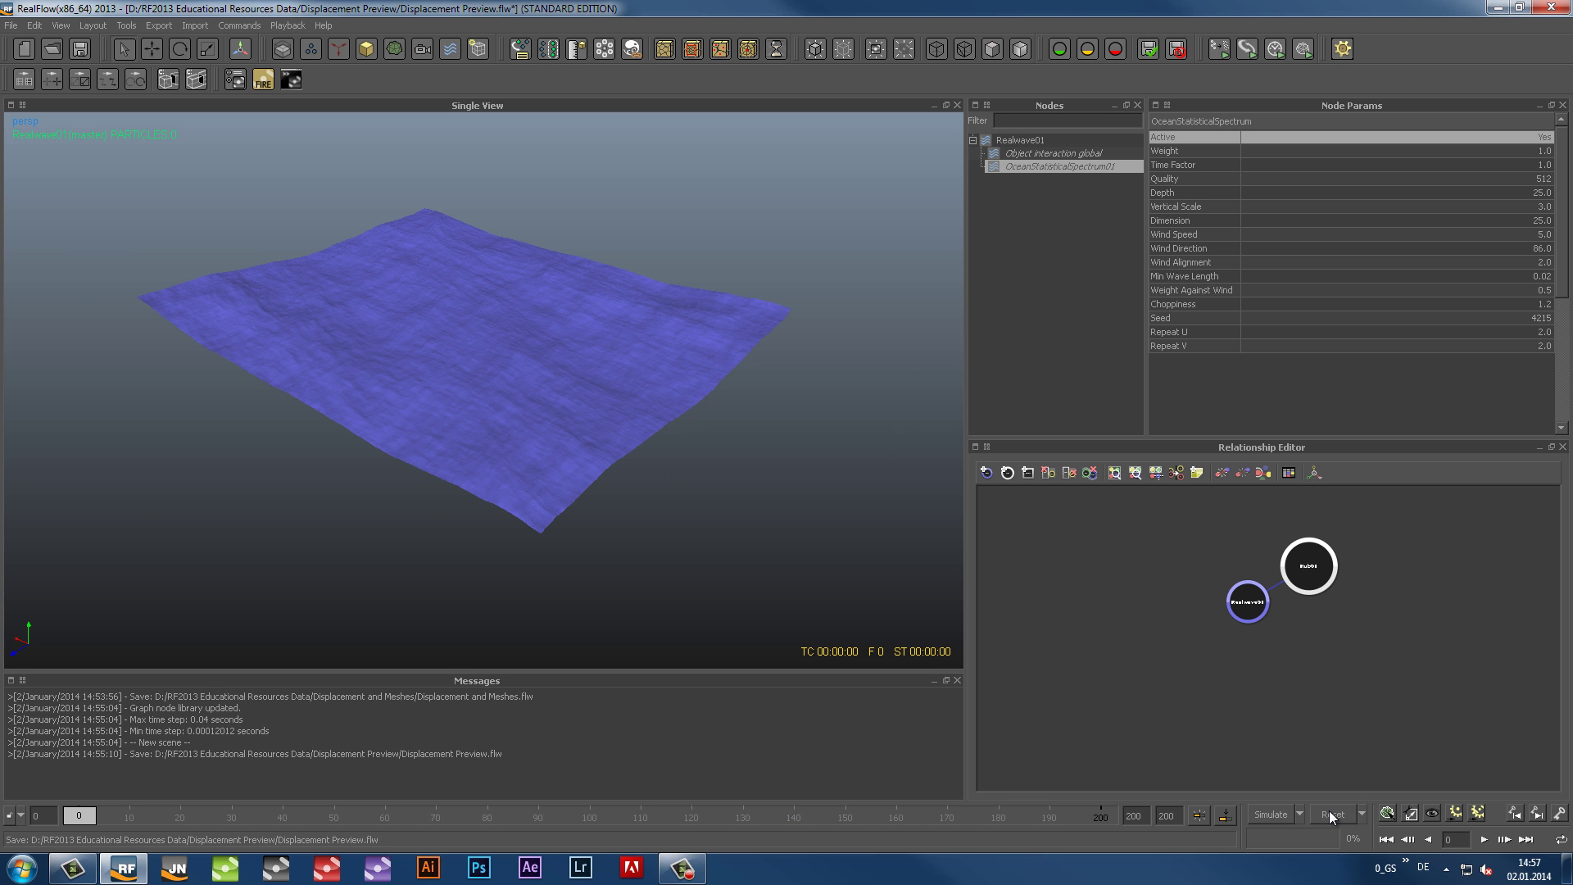
Shorten the timeline to 150 frames and turn the perspective view to frame the ocean surface
{"action": "type", "text": "150"}
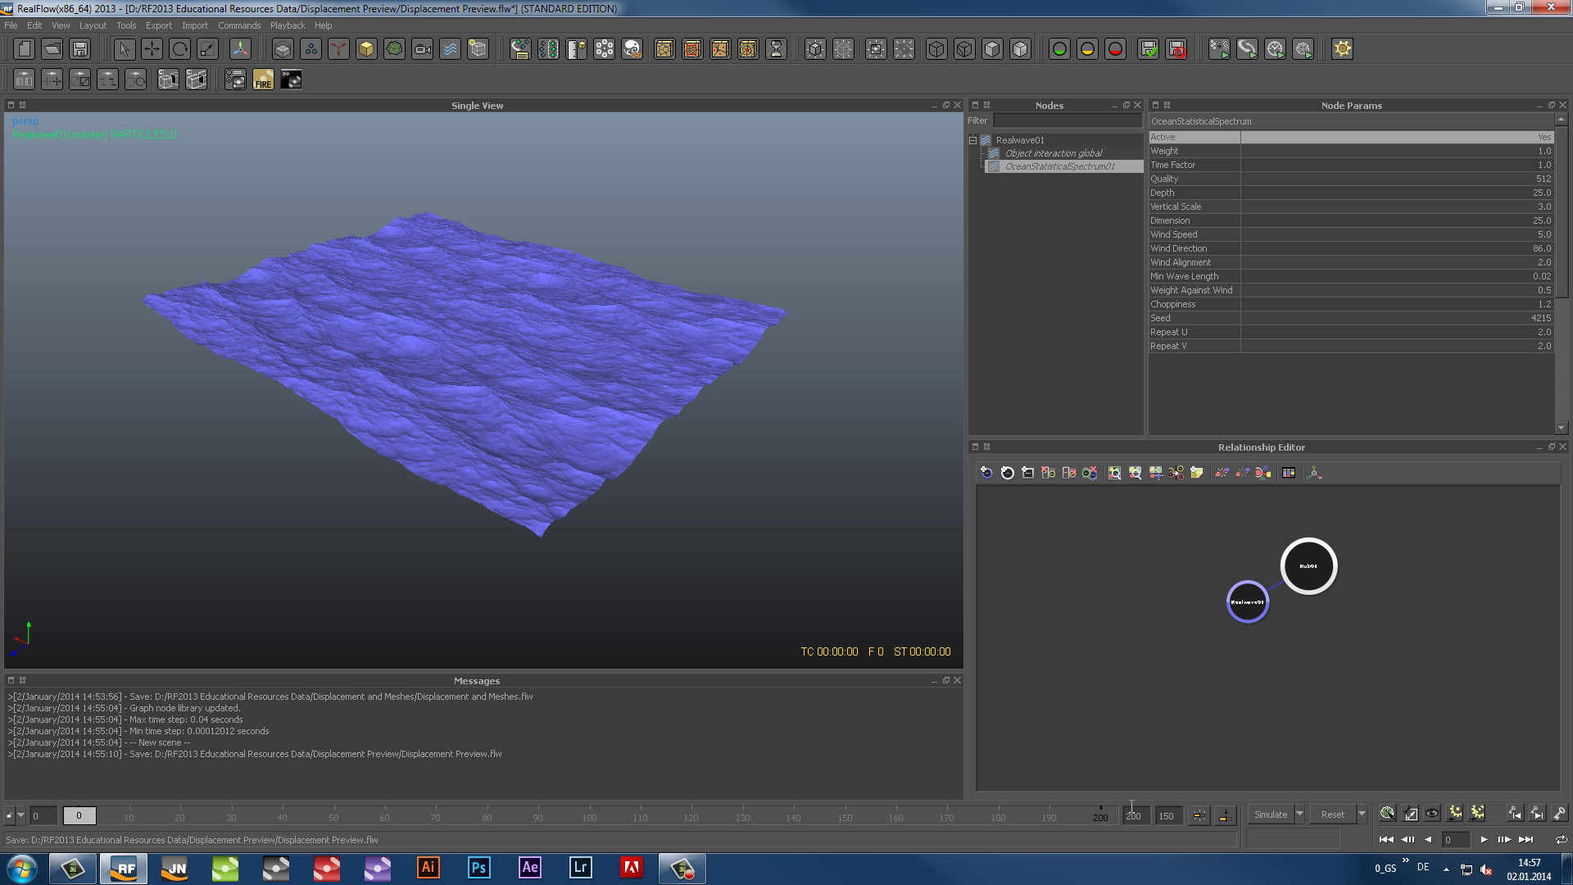
{"action": "key", "text": "Return"}
{"action": "left_click_drag", "start_coordinate": [490, 495], "coordinate": [538, 325], "text": "alt"}
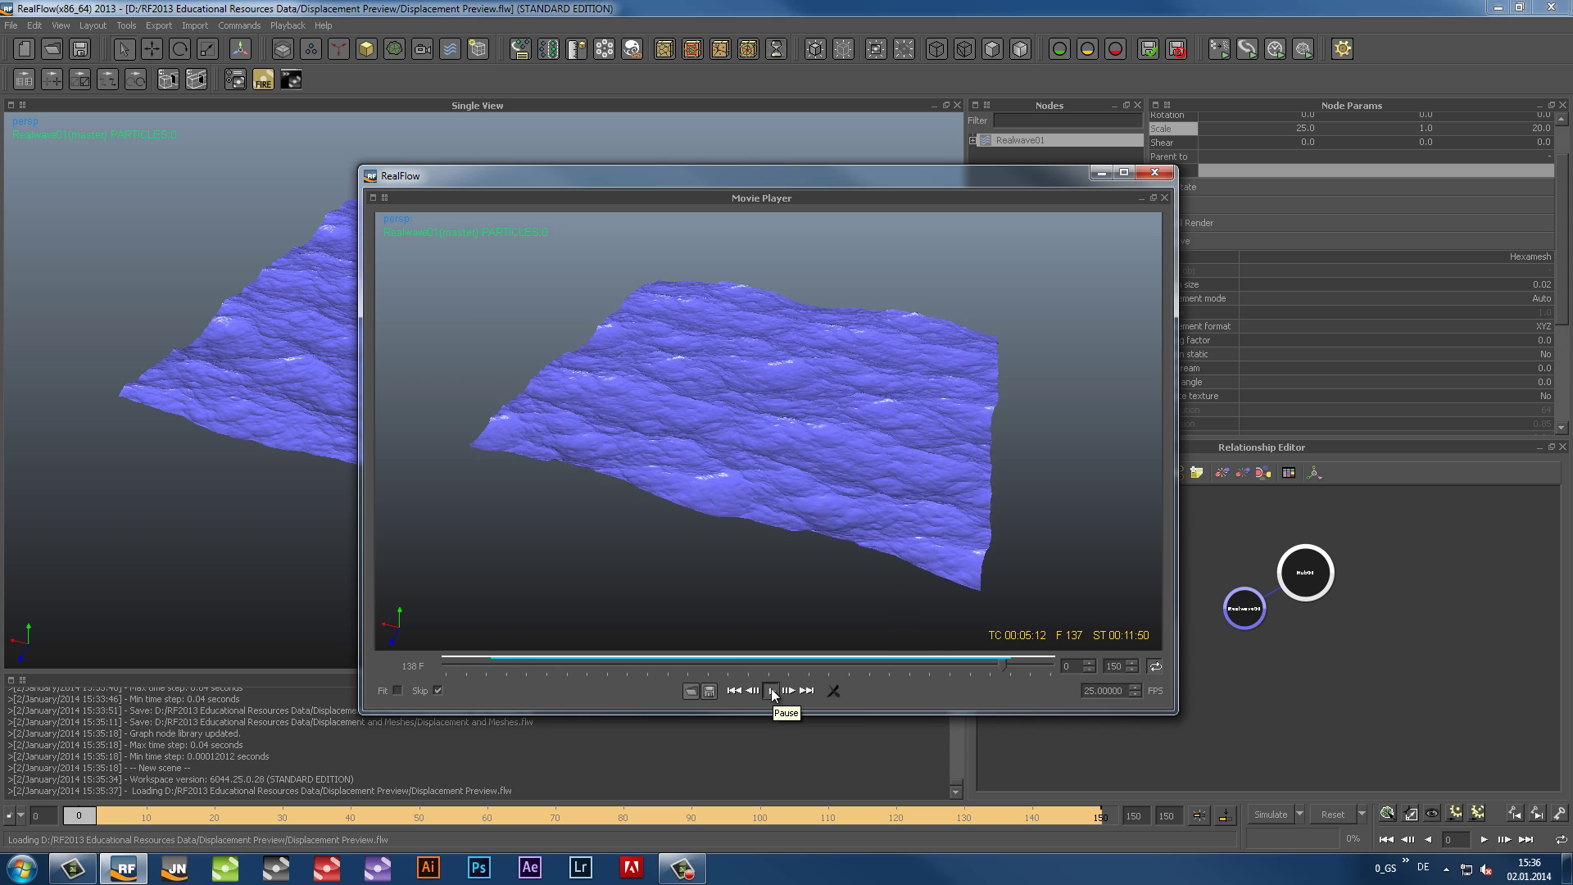
Stop and close the ocean preview movie, and reopen the recent Displacement and Meshes project
{"action": "left_click", "coordinate": [772, 692]}
{"action": "left_click", "coordinate": [1157, 173]}
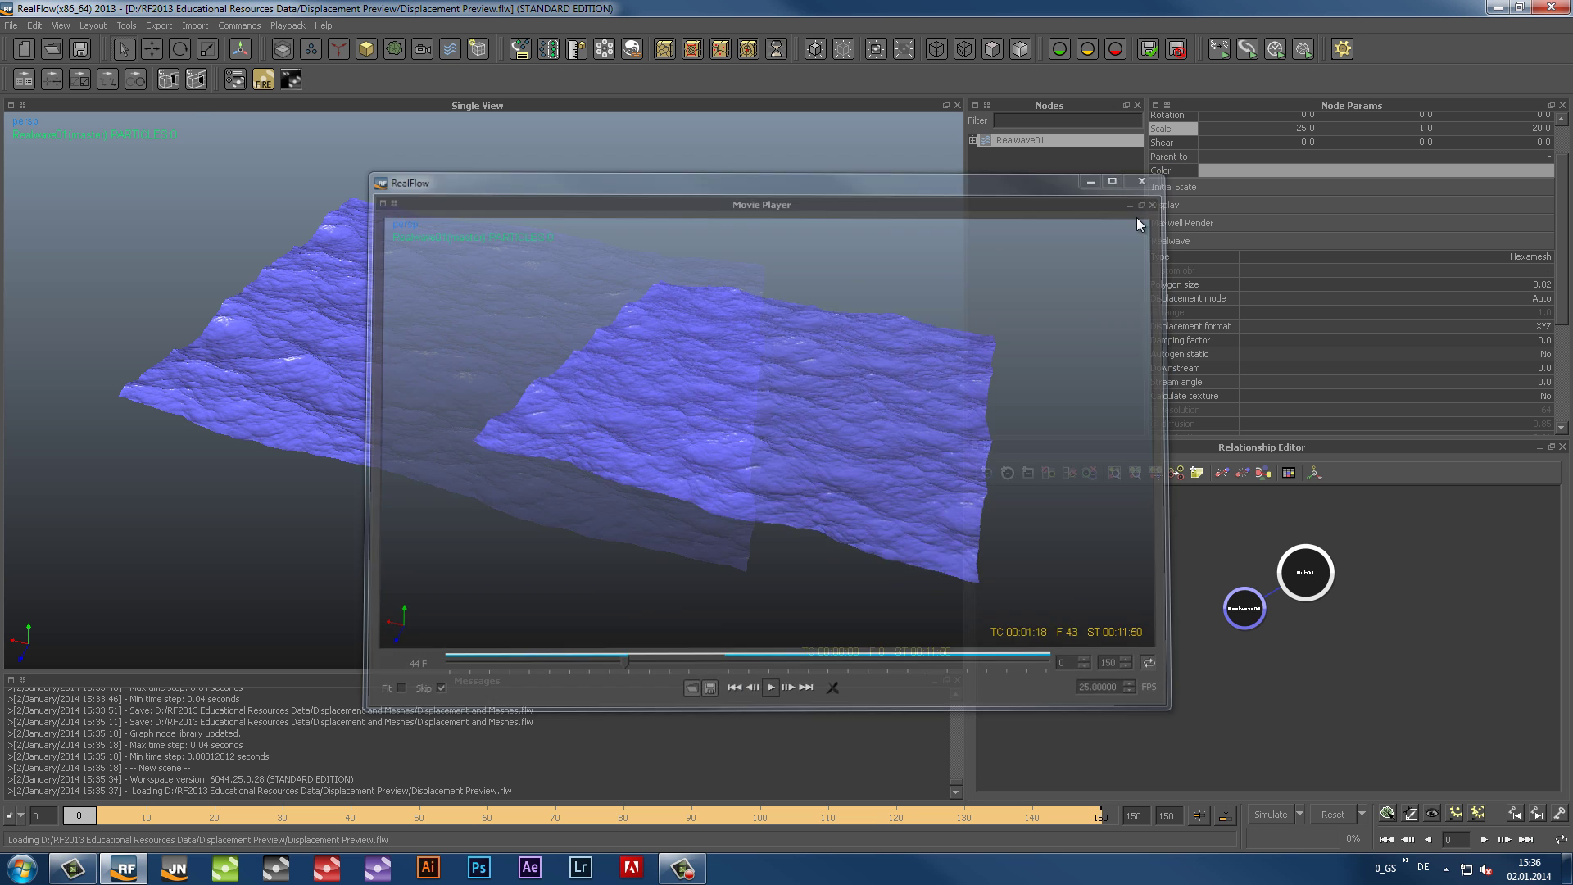
{"action": "left_click", "coordinate": [11, 26]}
{"action": "mouse_move", "coordinate": [38, 232]}
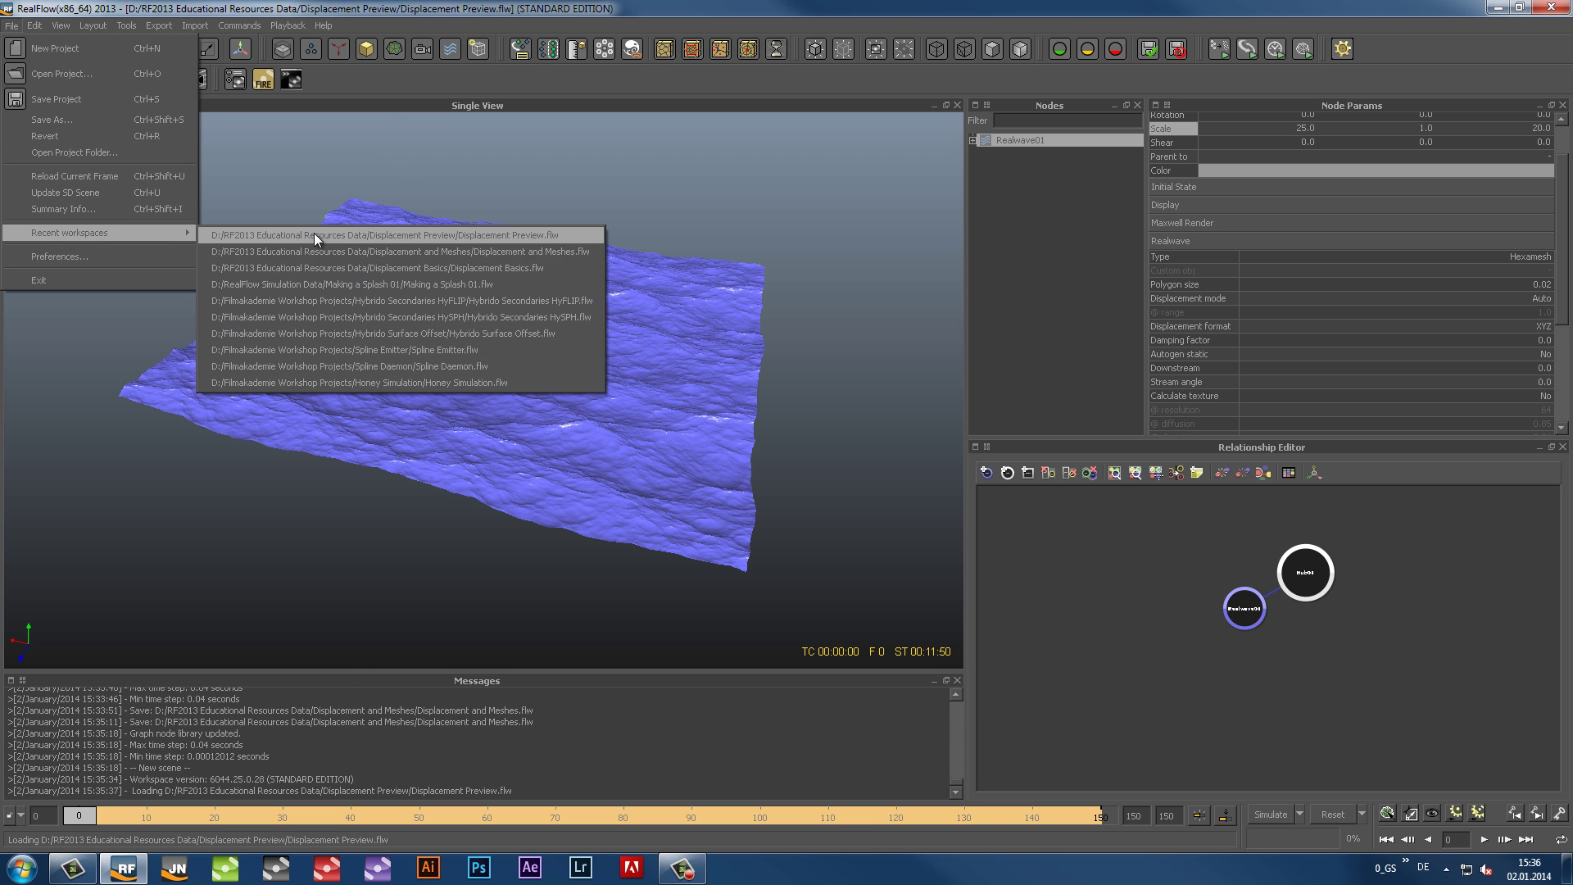
{"action": "left_click", "coordinate": [313, 248]}
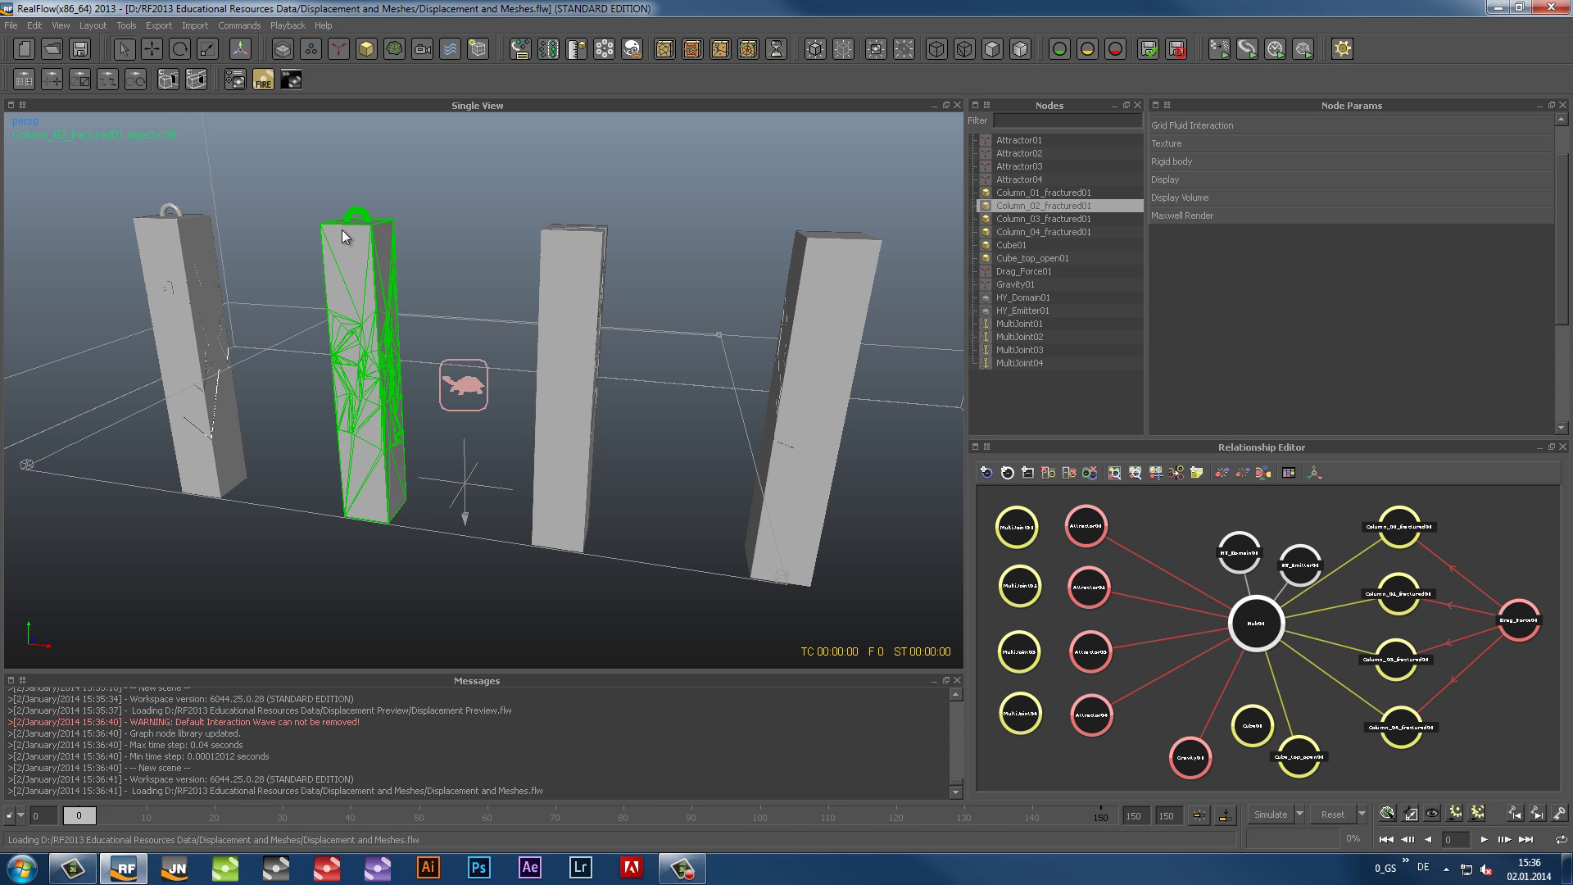
In HY_Domain01's Ocean Statistical Spectrum, turn off Auto depth and set @ depth to 25
{"action": "left_click", "coordinate": [1034, 297]}
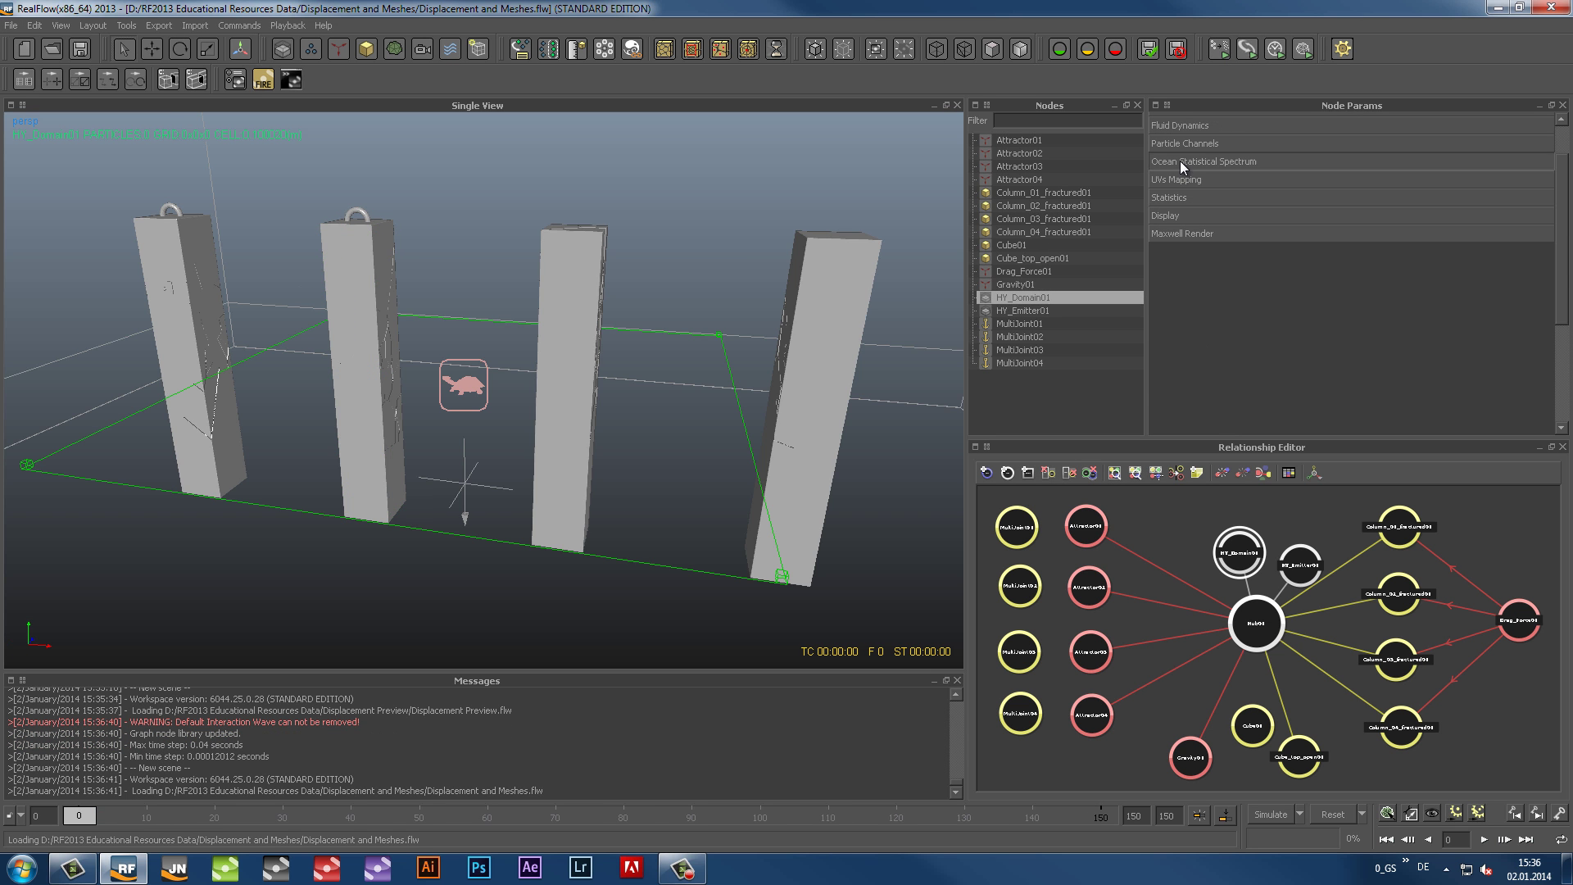
{"action": "left_click", "coordinate": [1180, 162]}
{"action": "scroll", "coordinate": [1552, 221], "scroll_direction": "down", "scroll_amount": 1}
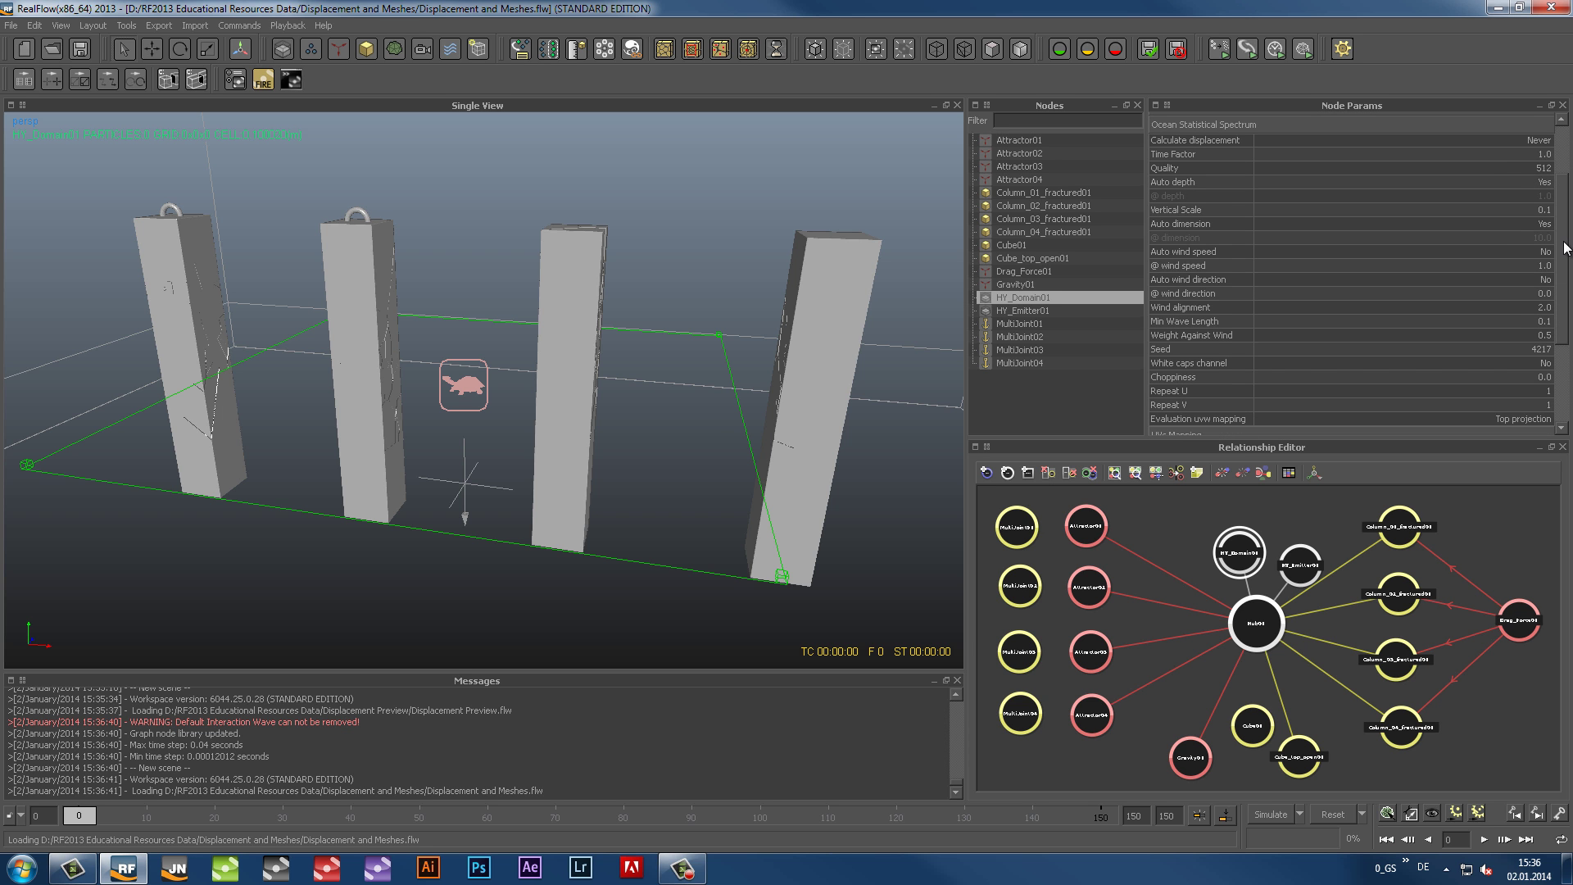
{"action": "left_click", "coordinate": [1546, 183]}
{"action": "left_click", "coordinate": [1545, 183]}
{"action": "left_click", "coordinate": [1545, 197]}
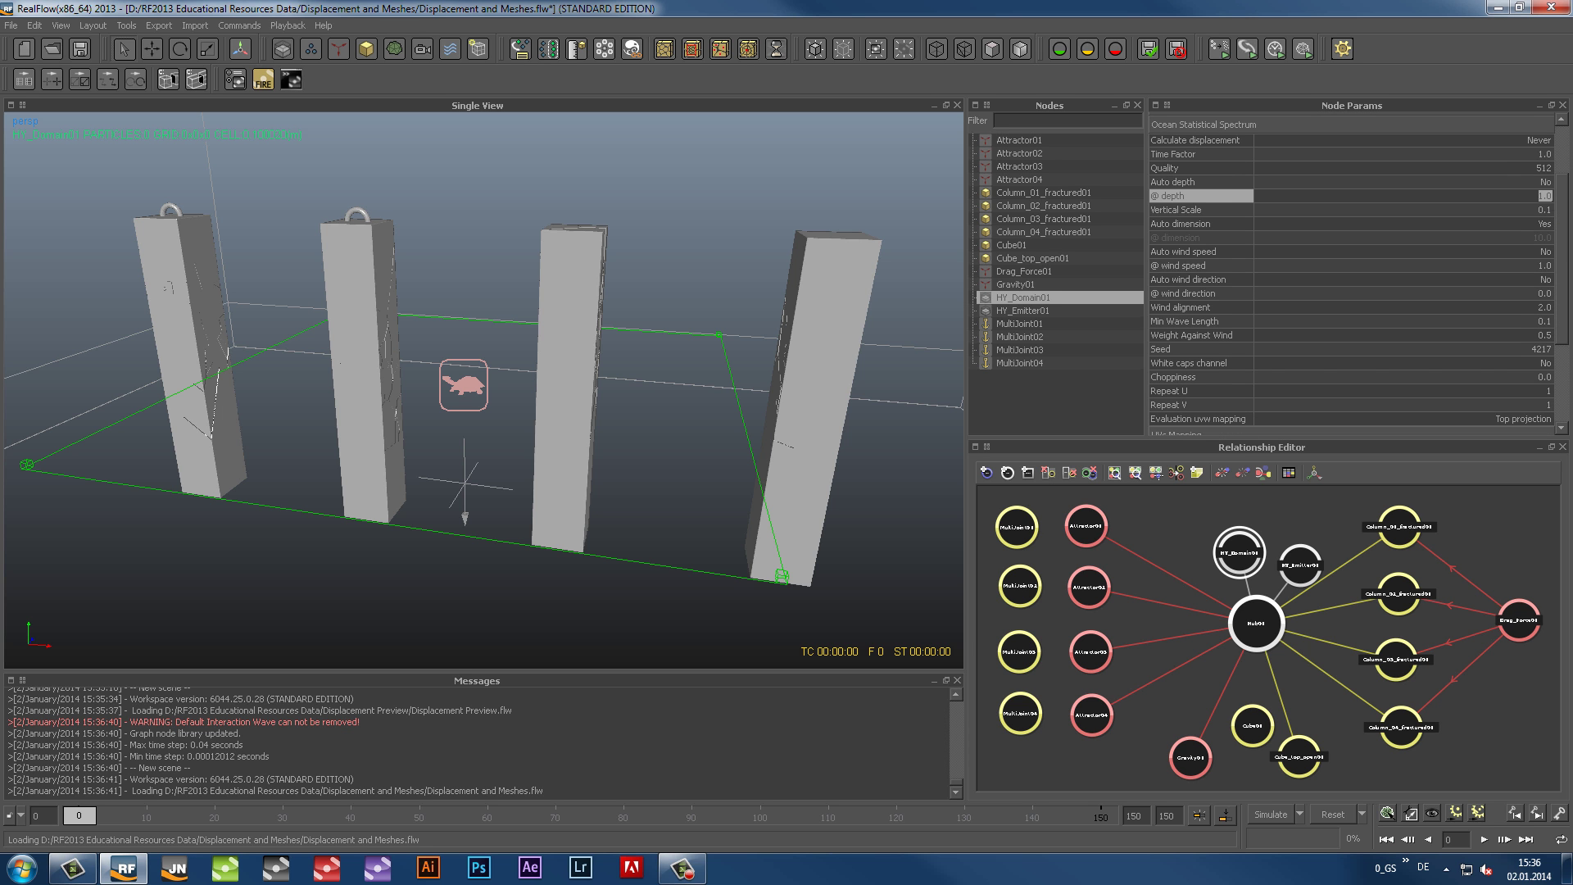
{"action": "type", "text": "25"}
{"action": "key", "text": "Return"}
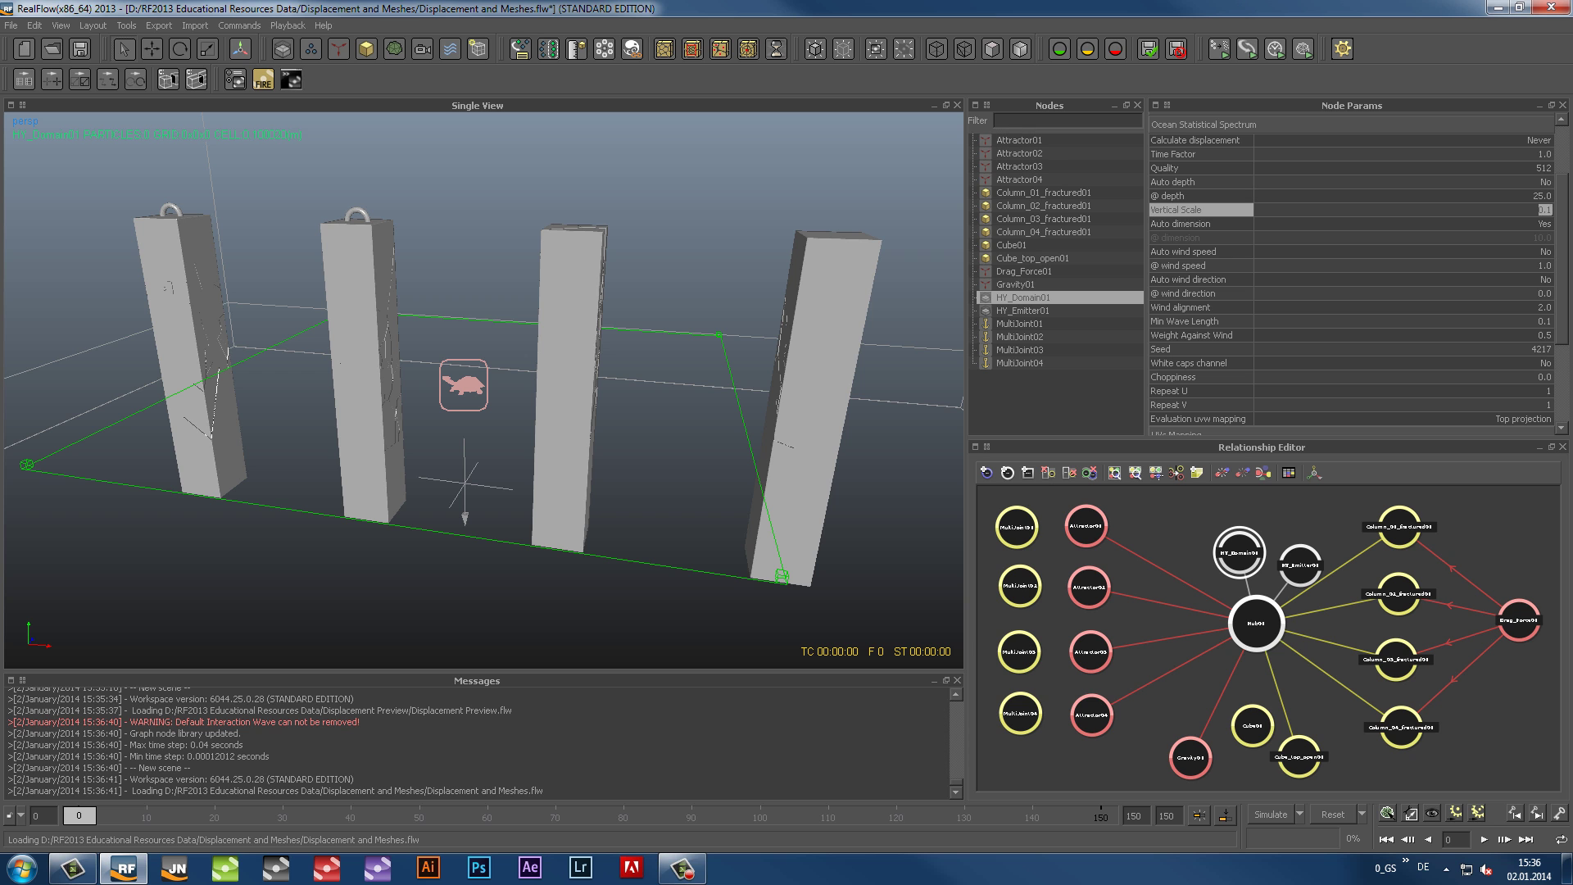
Turn off Auto dimension for the domain's ocean spectrum and set @ dimension to 25
{"action": "left_click", "coordinate": [1546, 225]}
{"action": "left_click", "coordinate": [1546, 232]}
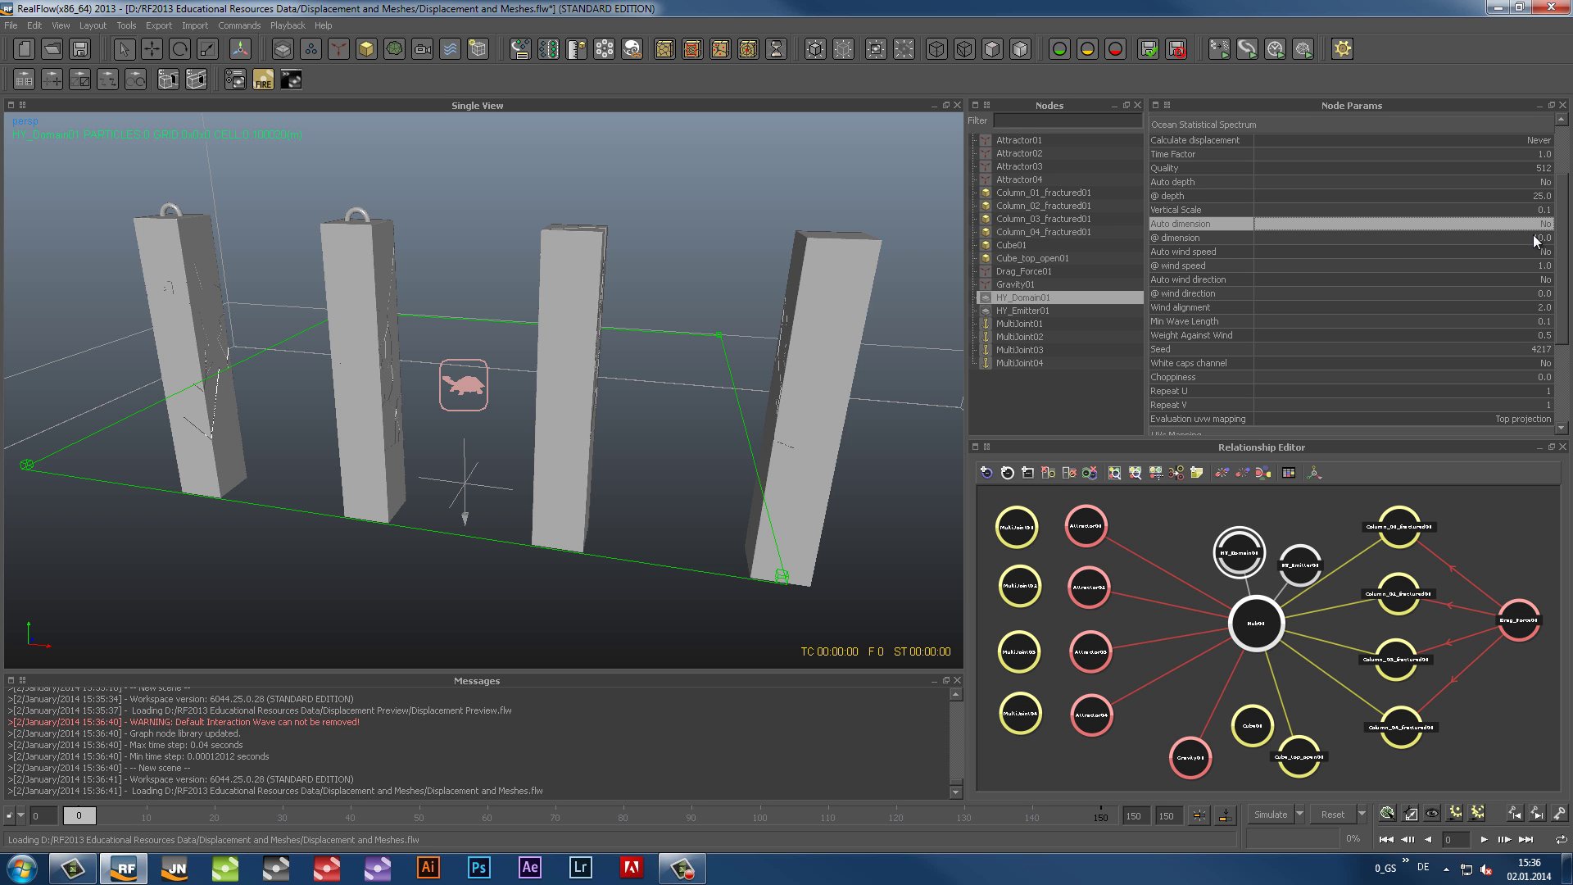
{"action": "double_click", "coordinate": [1392, 238]}
{"action": "type", "text": "25"}
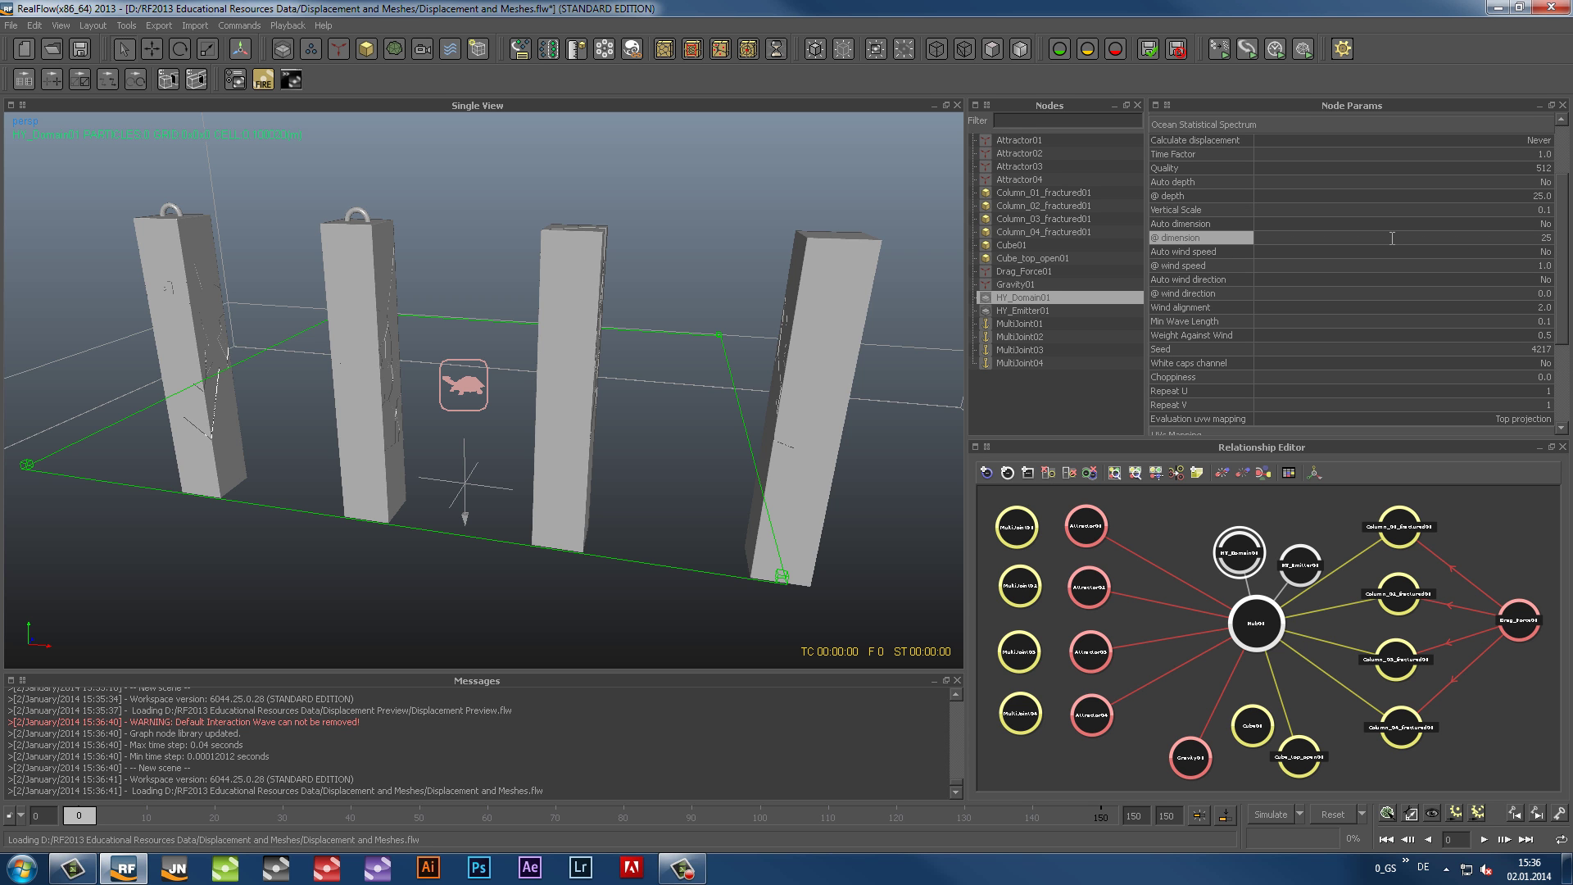
Set the domain's ocean spectrum @ wind speed to 5 and @ wind direction to 86
{"action": "double_click", "coordinate": [1531, 264]}
{"action": "type", "text": "5"}
{"action": "key", "text": "Return"}
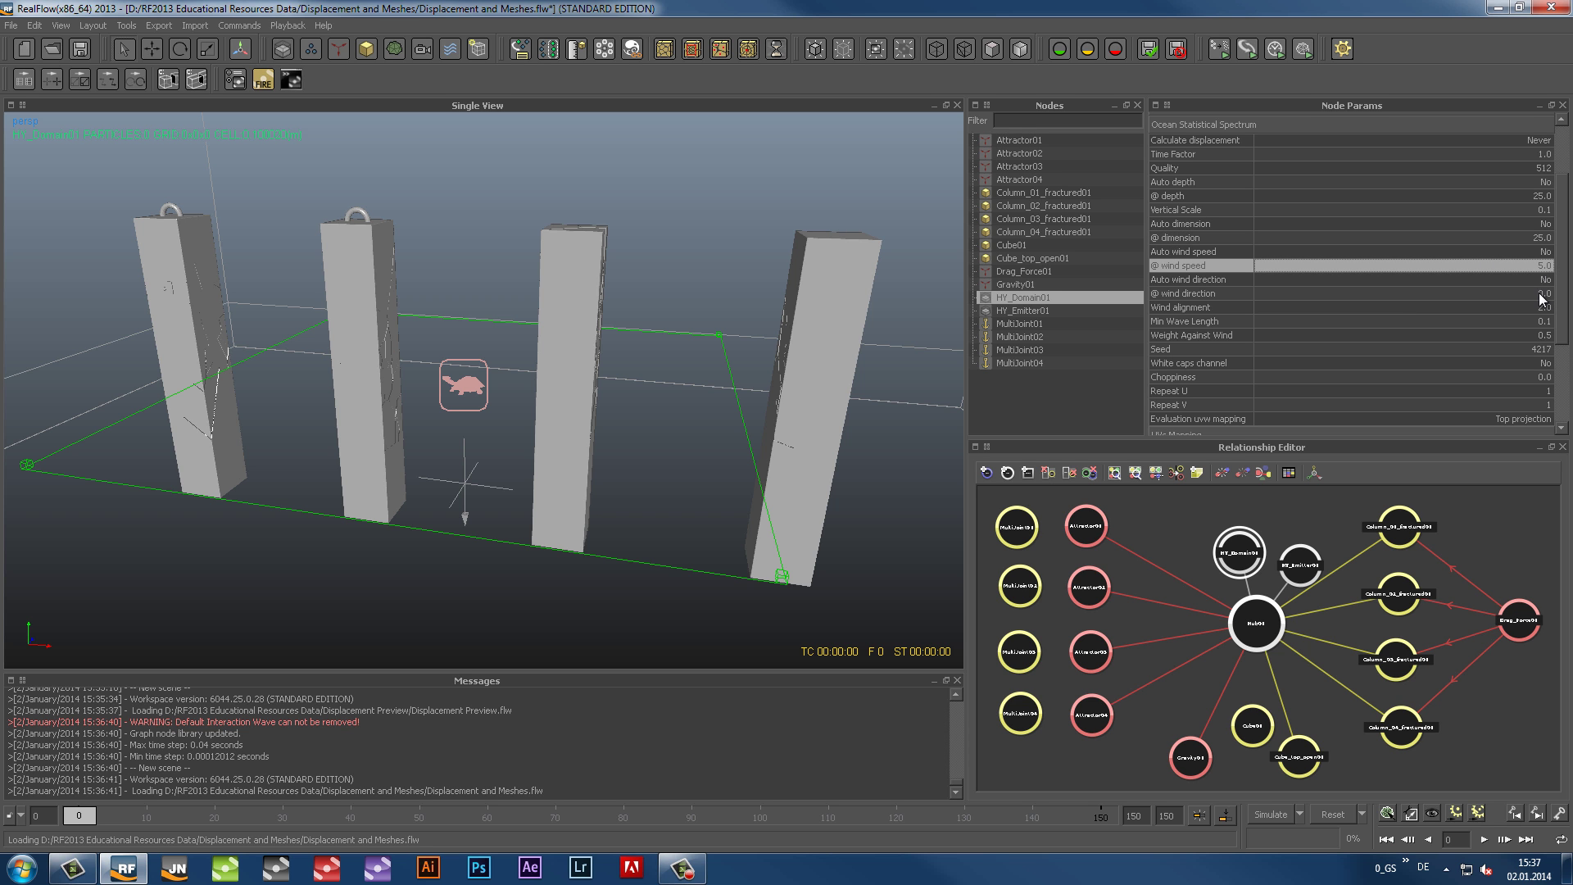
{"action": "double_click", "coordinate": [1541, 293]}
{"action": "type", "text": "86"}
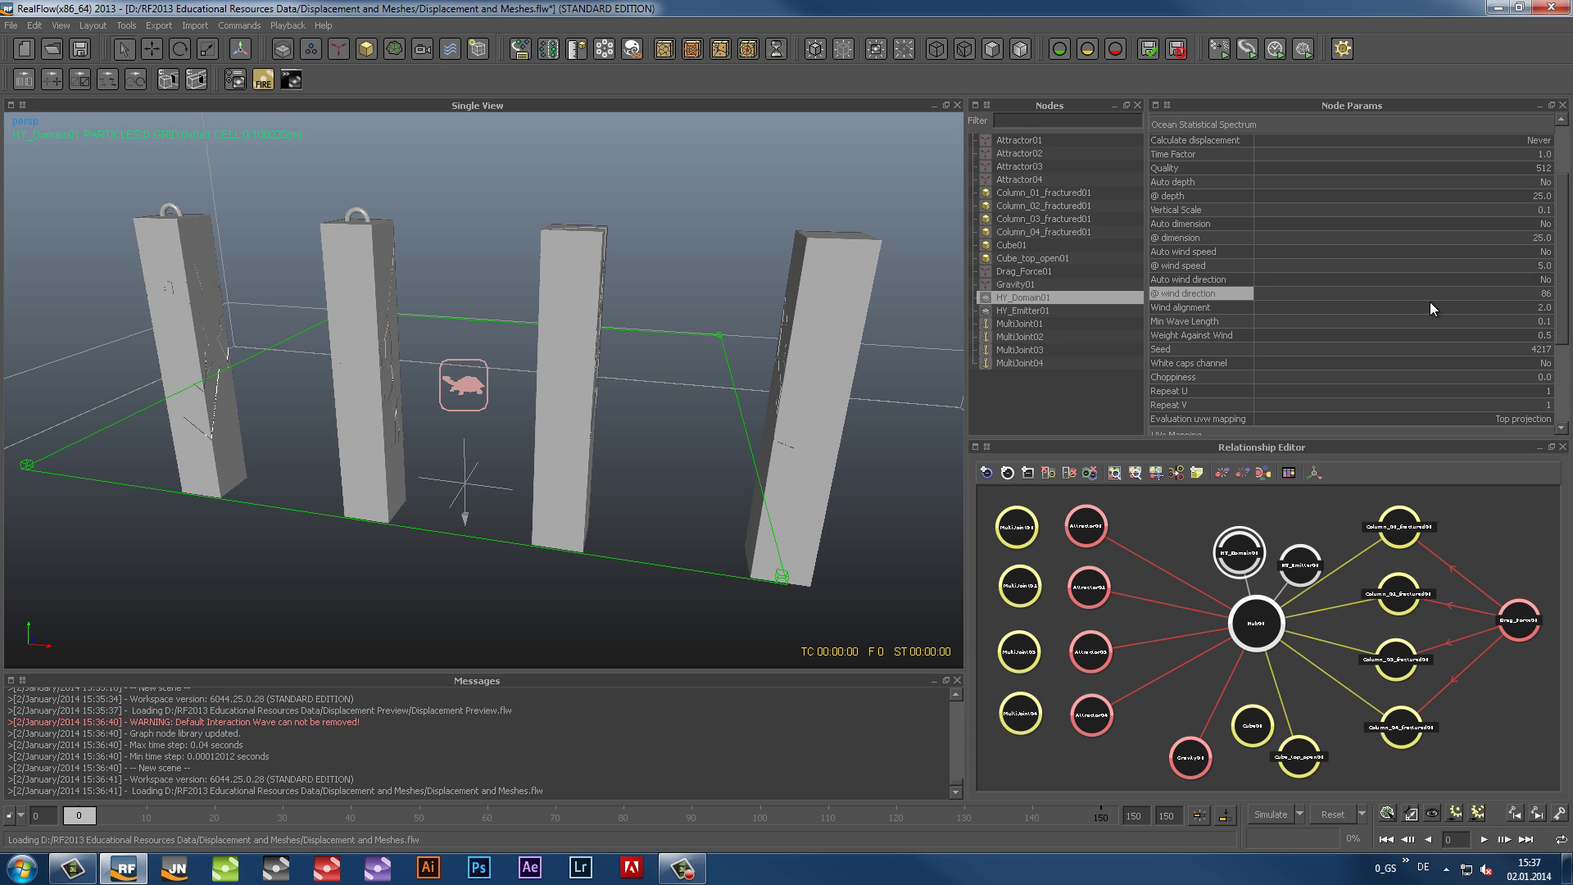
{"action": "key", "text": "Return"}
Set the domain's ocean spectrum Min Wave Length to 0.02 and its Seed to 4215
{"action": "double_click", "coordinate": [1540, 320]}
{"action": "type", "text": "0."}
{"action": "key", "text": "Return"}
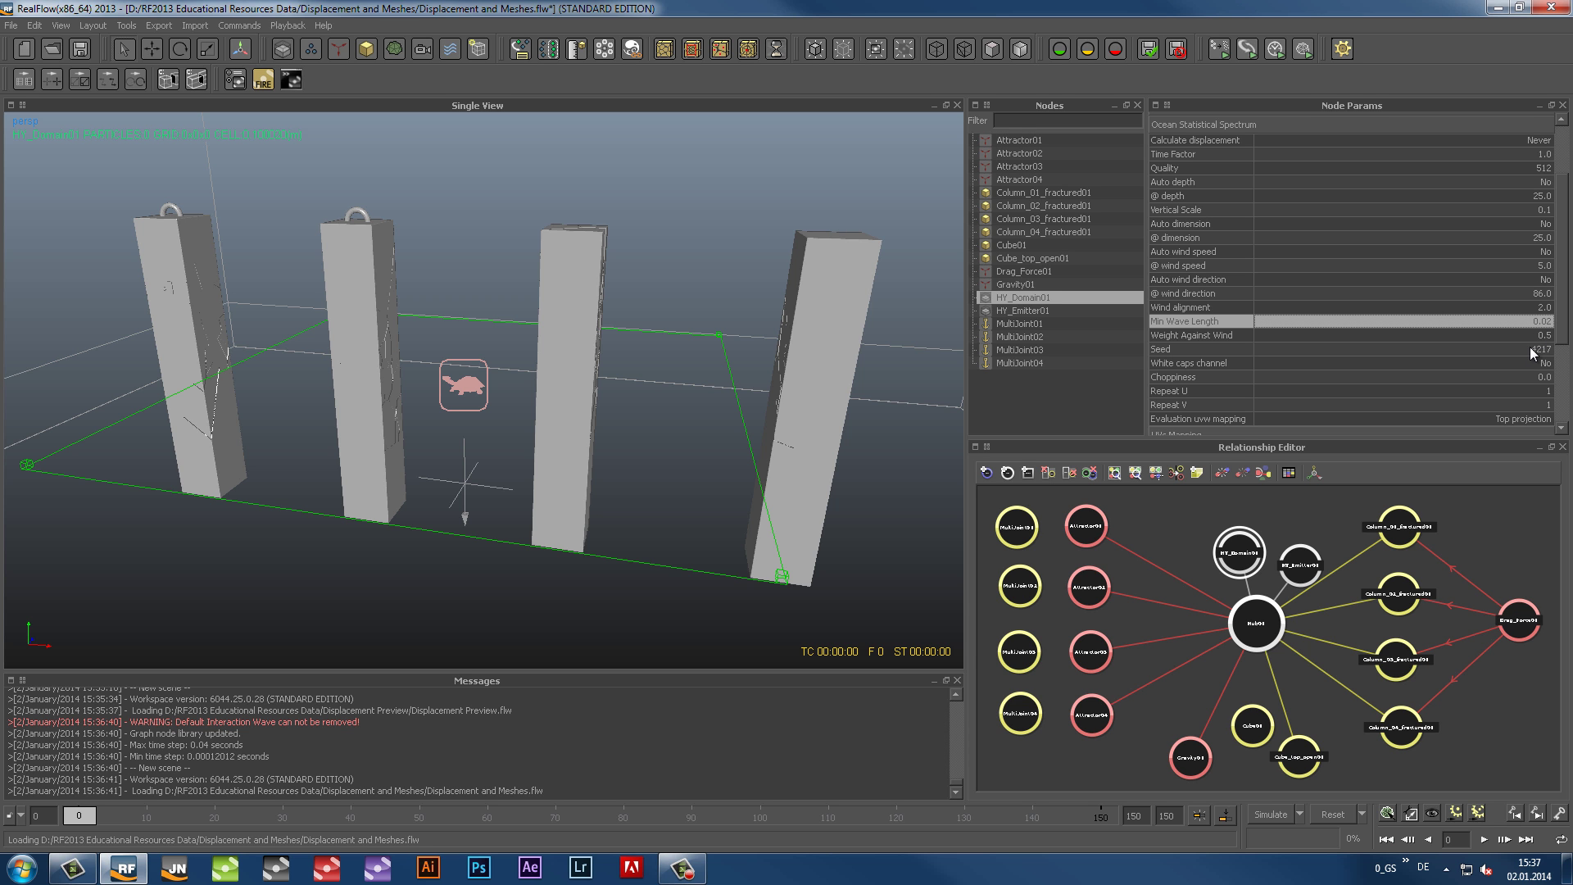
{"action": "double_click", "coordinate": [1413, 350]}
{"action": "type", "text": "4215"}
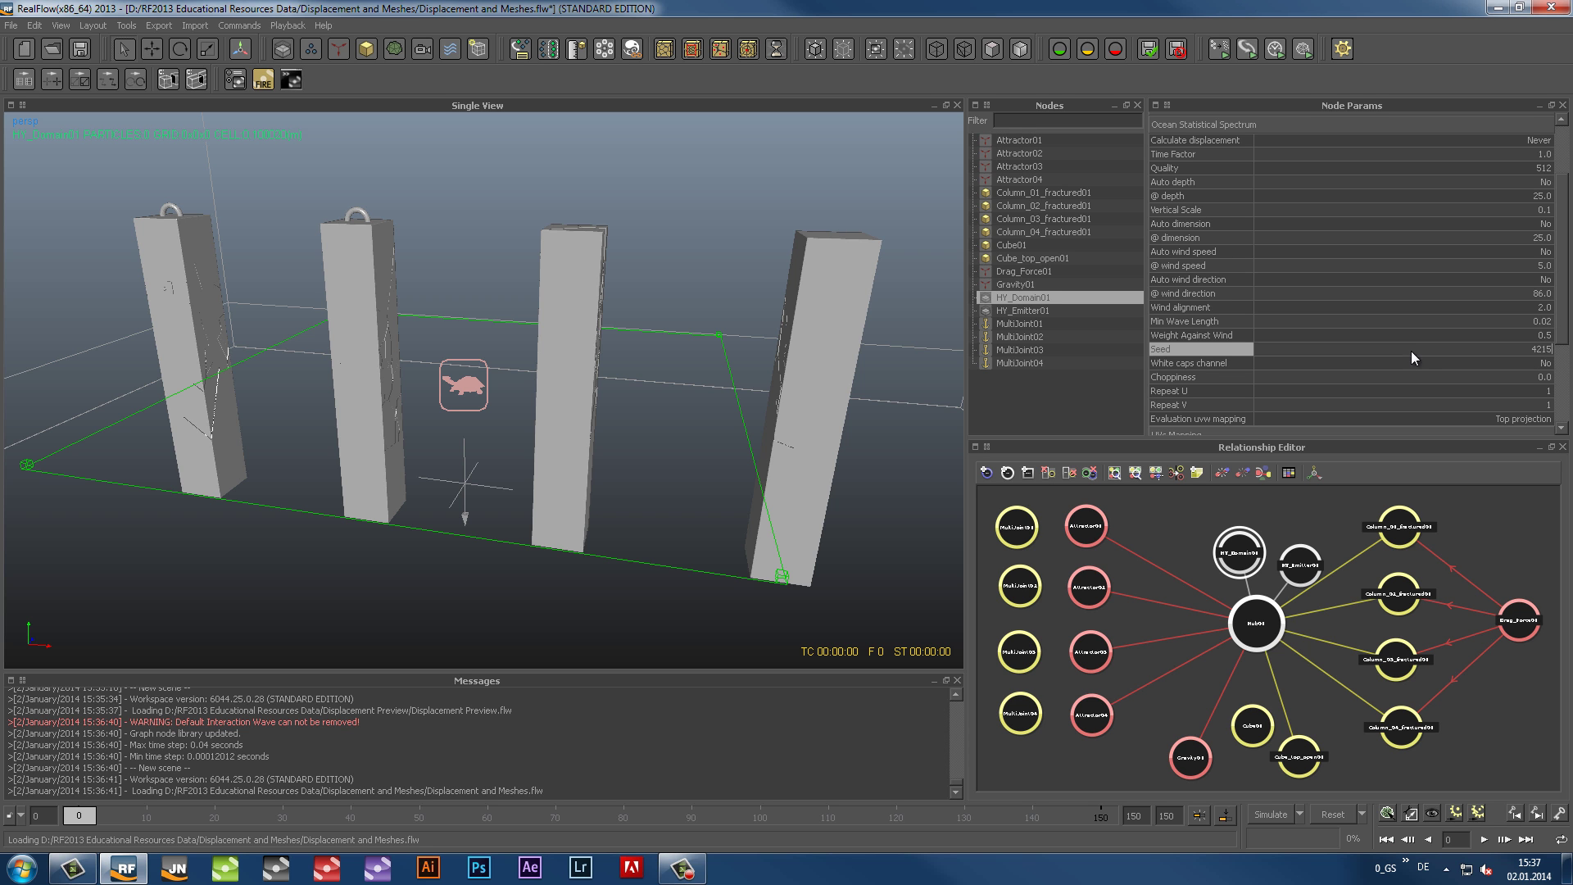
{"action": "key", "text": "Return"}
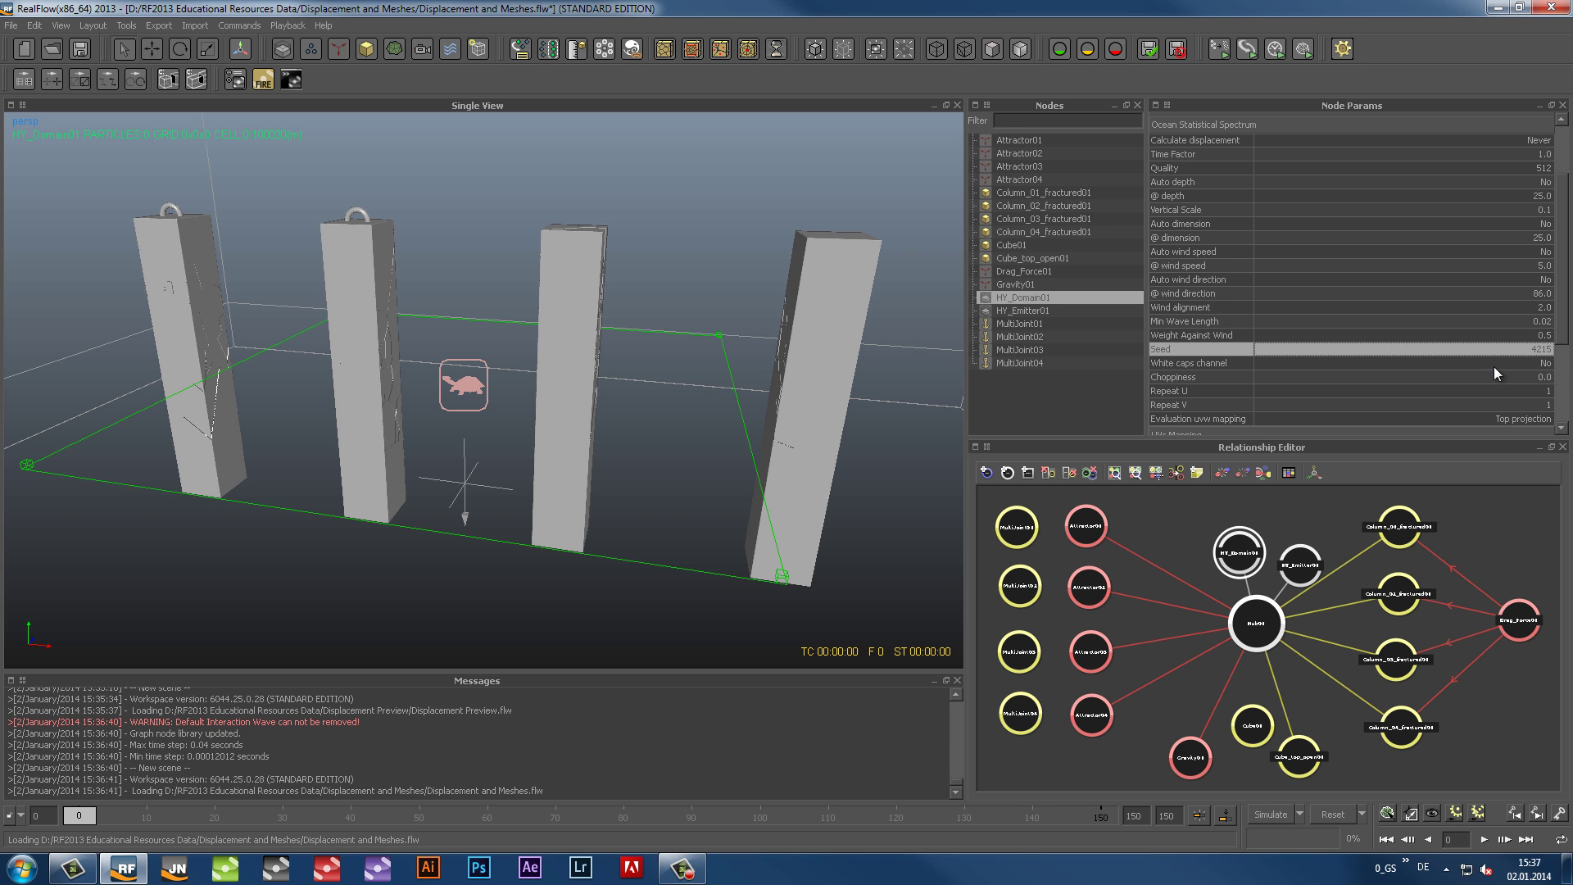
Enable the White caps channel for the domain's ocean spectrum and set Choppiness to 1.2
{"action": "double_click", "coordinate": [1544, 365]}
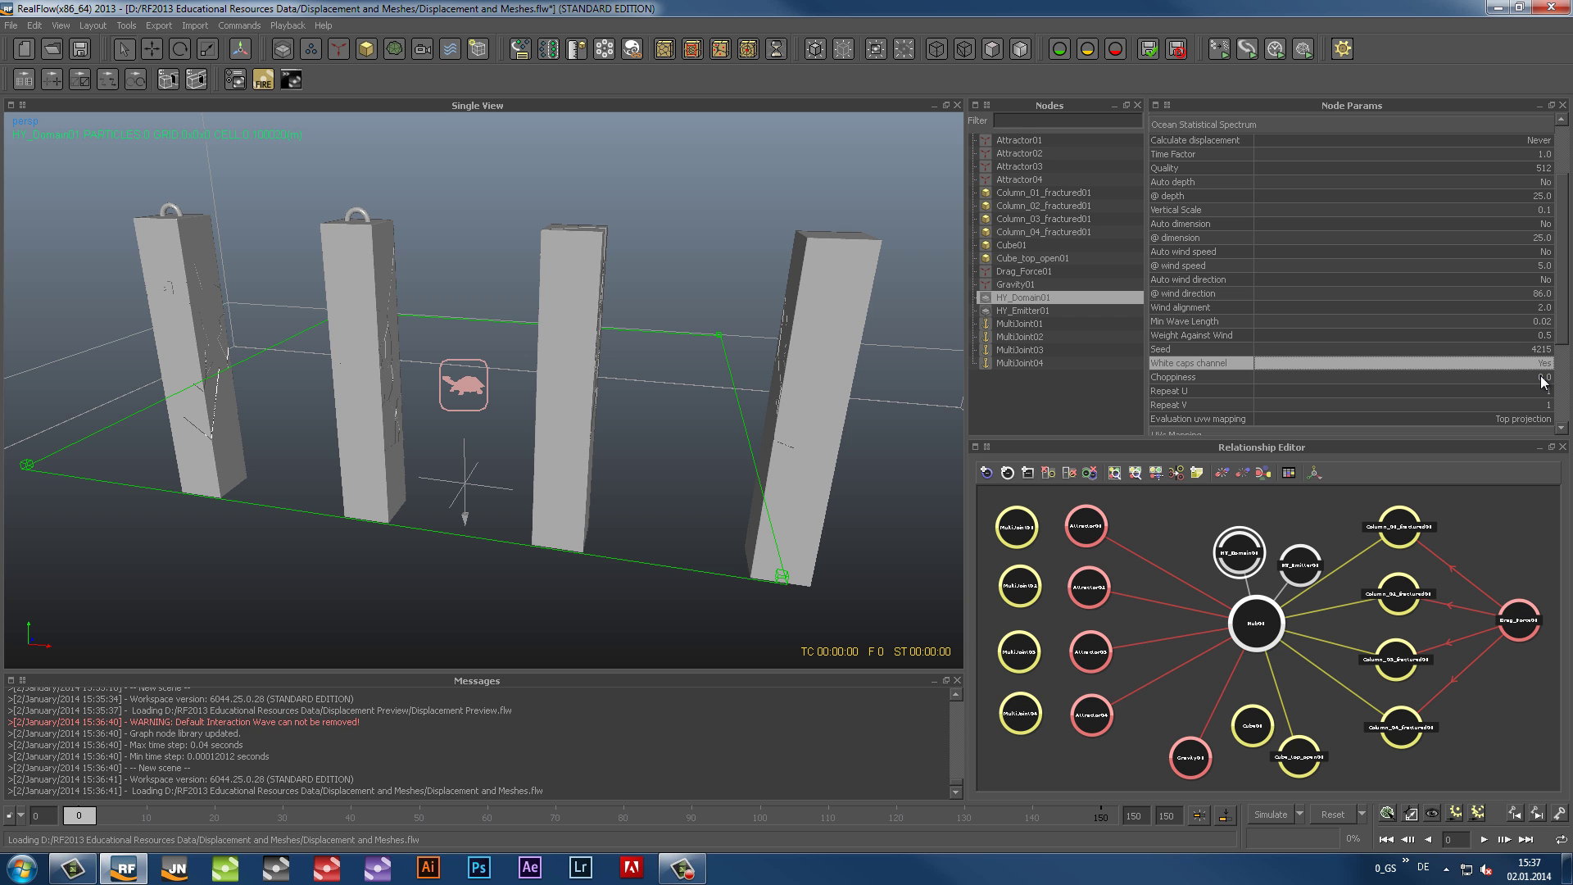
{"action": "double_click", "coordinate": [1543, 377]}
{"action": "type", "text": "1.2"}
{"action": "key", "text": "Return"}
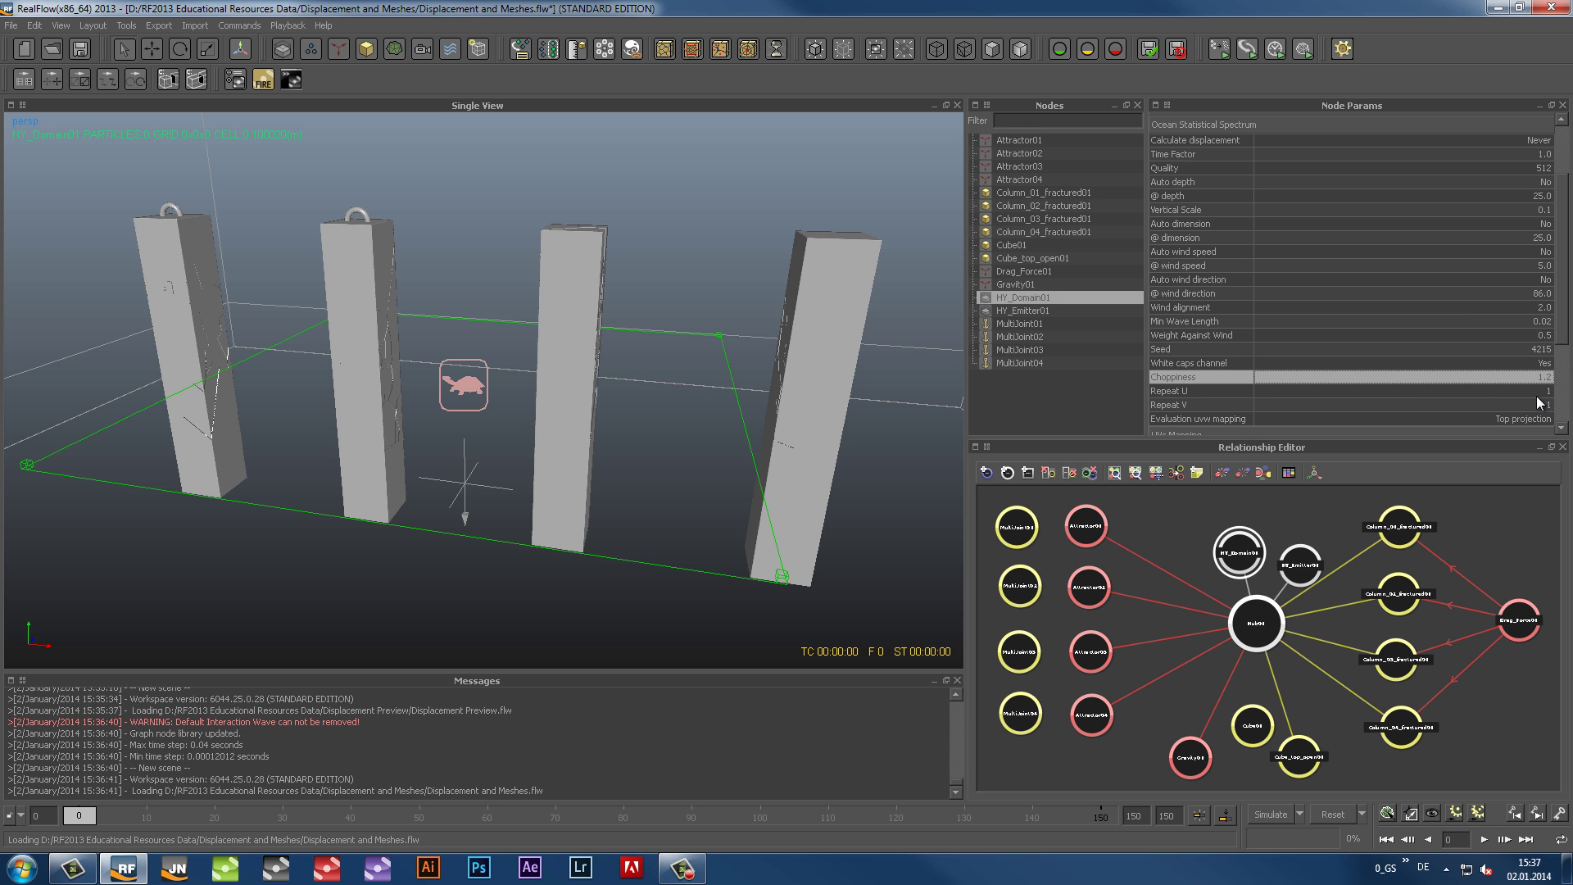
Set Repeat U and Repeat V to 2 for the domain's ocean spectrum
{"action": "double_click", "coordinate": [1455, 390]}
{"action": "type", "text": "2"}
{"action": "key", "text": "Tab"}
{"action": "type", "text": "2"}
{"action": "key", "text": "Return"}
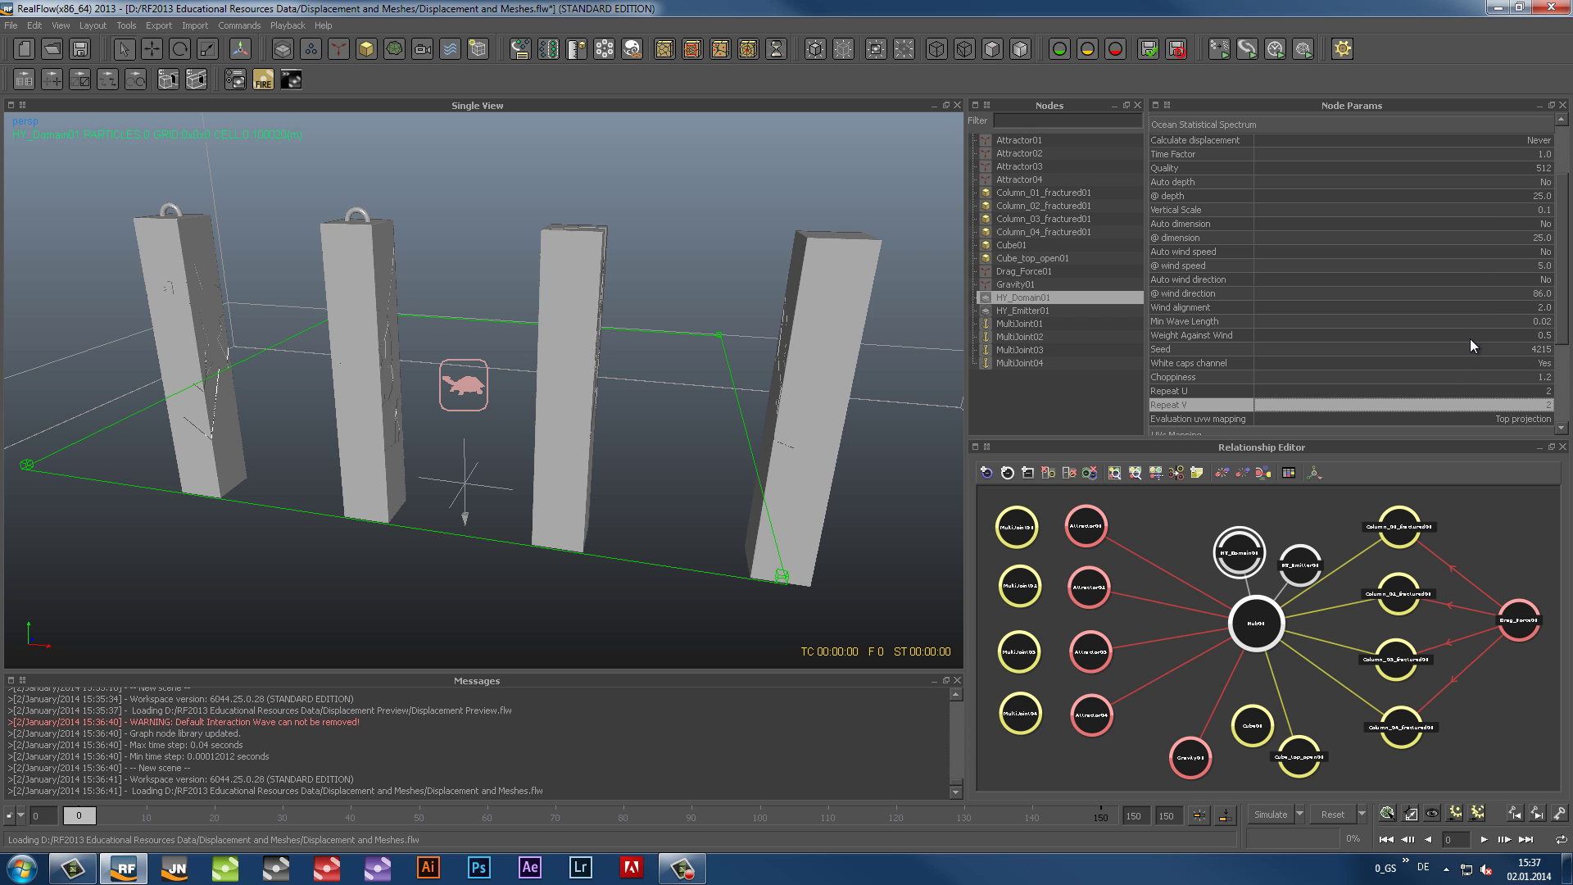
Set the Vertical Scale of HY_Domain01's ocean spectrum to 0.4
{"action": "double_click", "coordinate": [1536, 210]}
{"action": "type", "text": "0.4"}
{"action": "key", "text": "Return"}
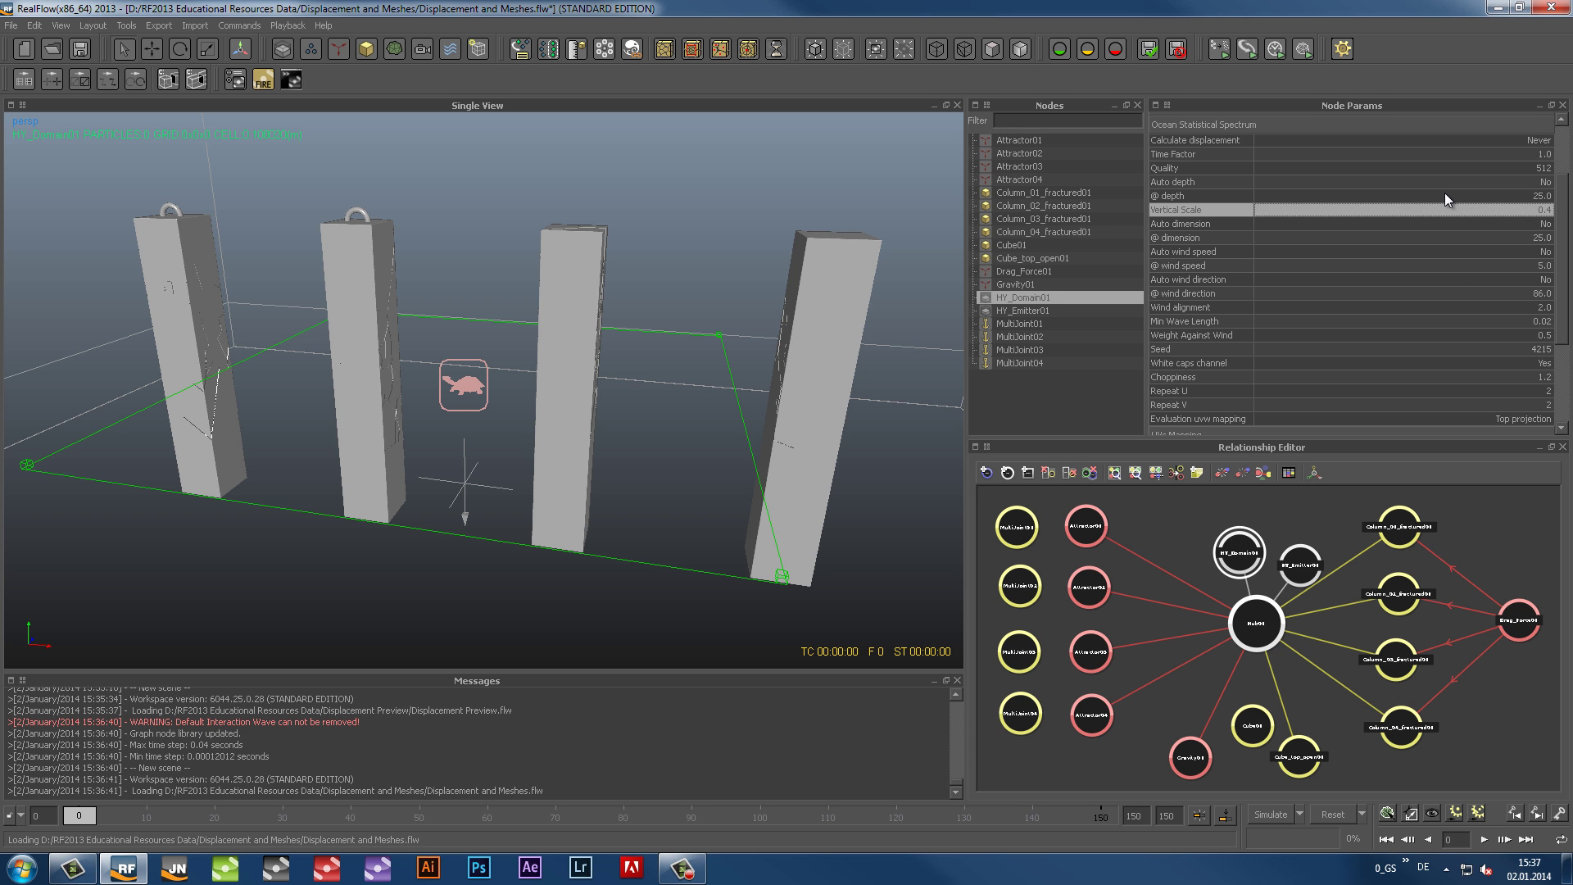
Set Calculate displacement to Always for HY_Domain01's ocean spectrum
{"action": "scroll", "coordinate": [1561, 254], "scroll_direction": "up", "scroll_amount": 2}
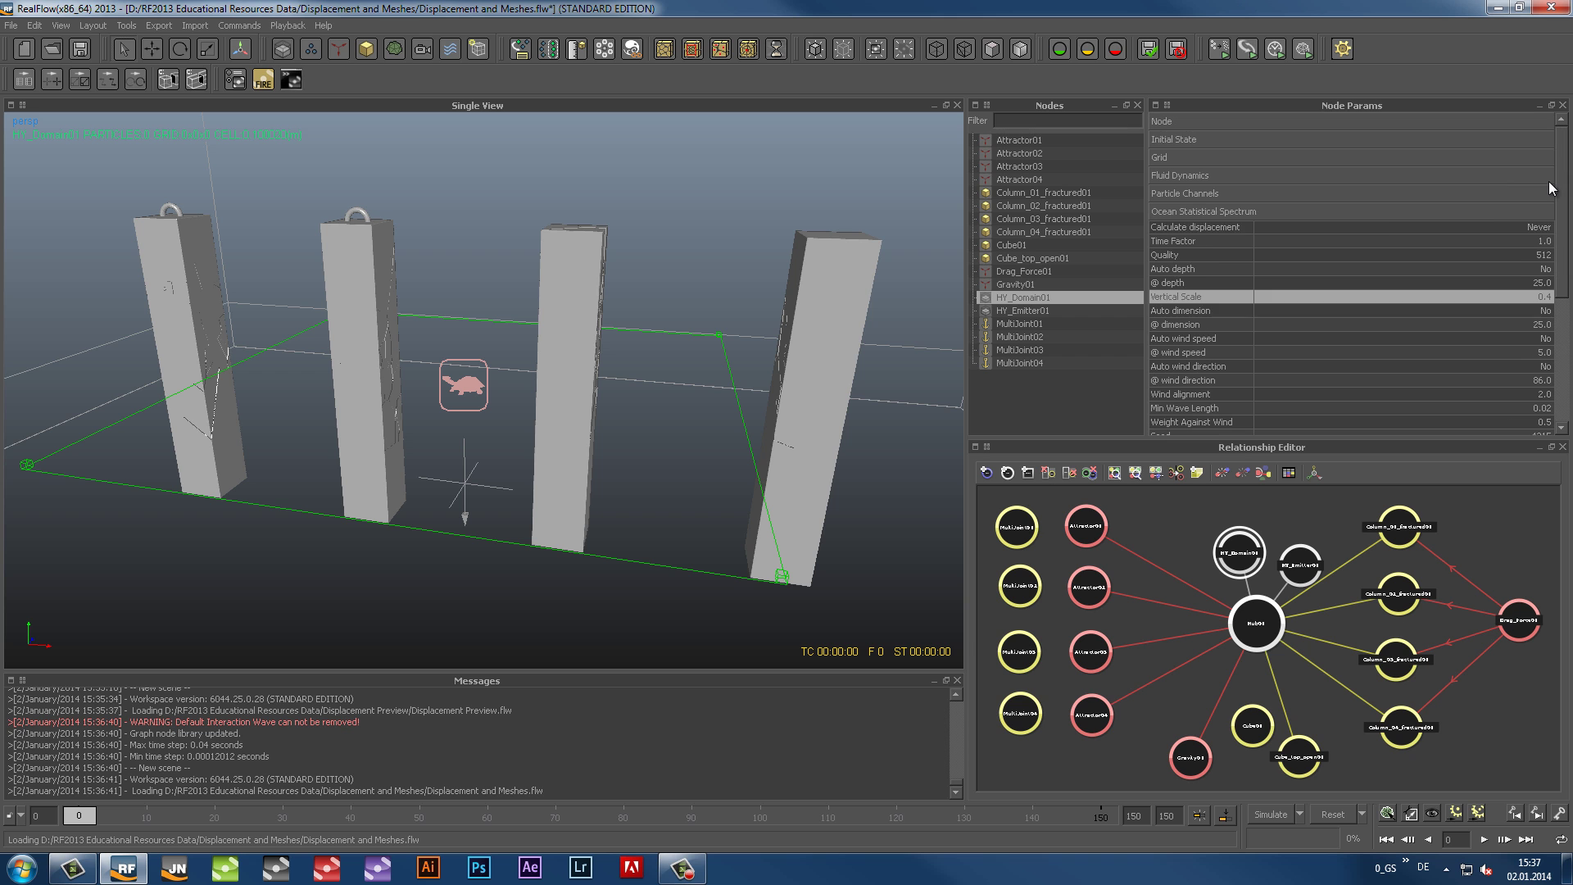
{"action": "double_click", "coordinate": [1546, 228]}
{"action": "left_click", "coordinate": [1546, 227]}
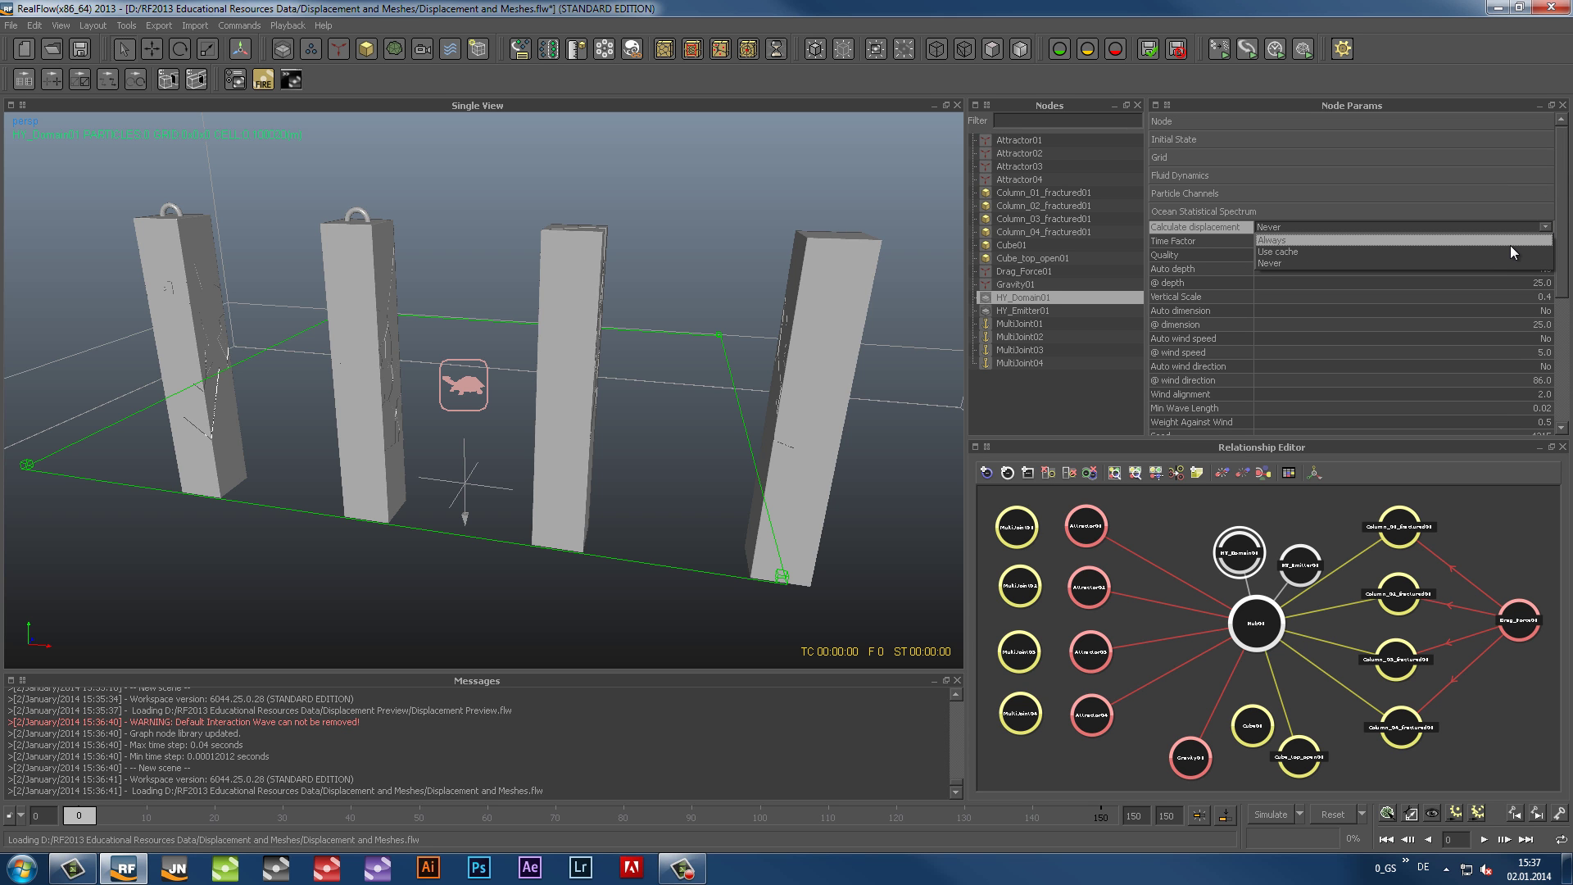
{"action": "key", "text": "Escape"}
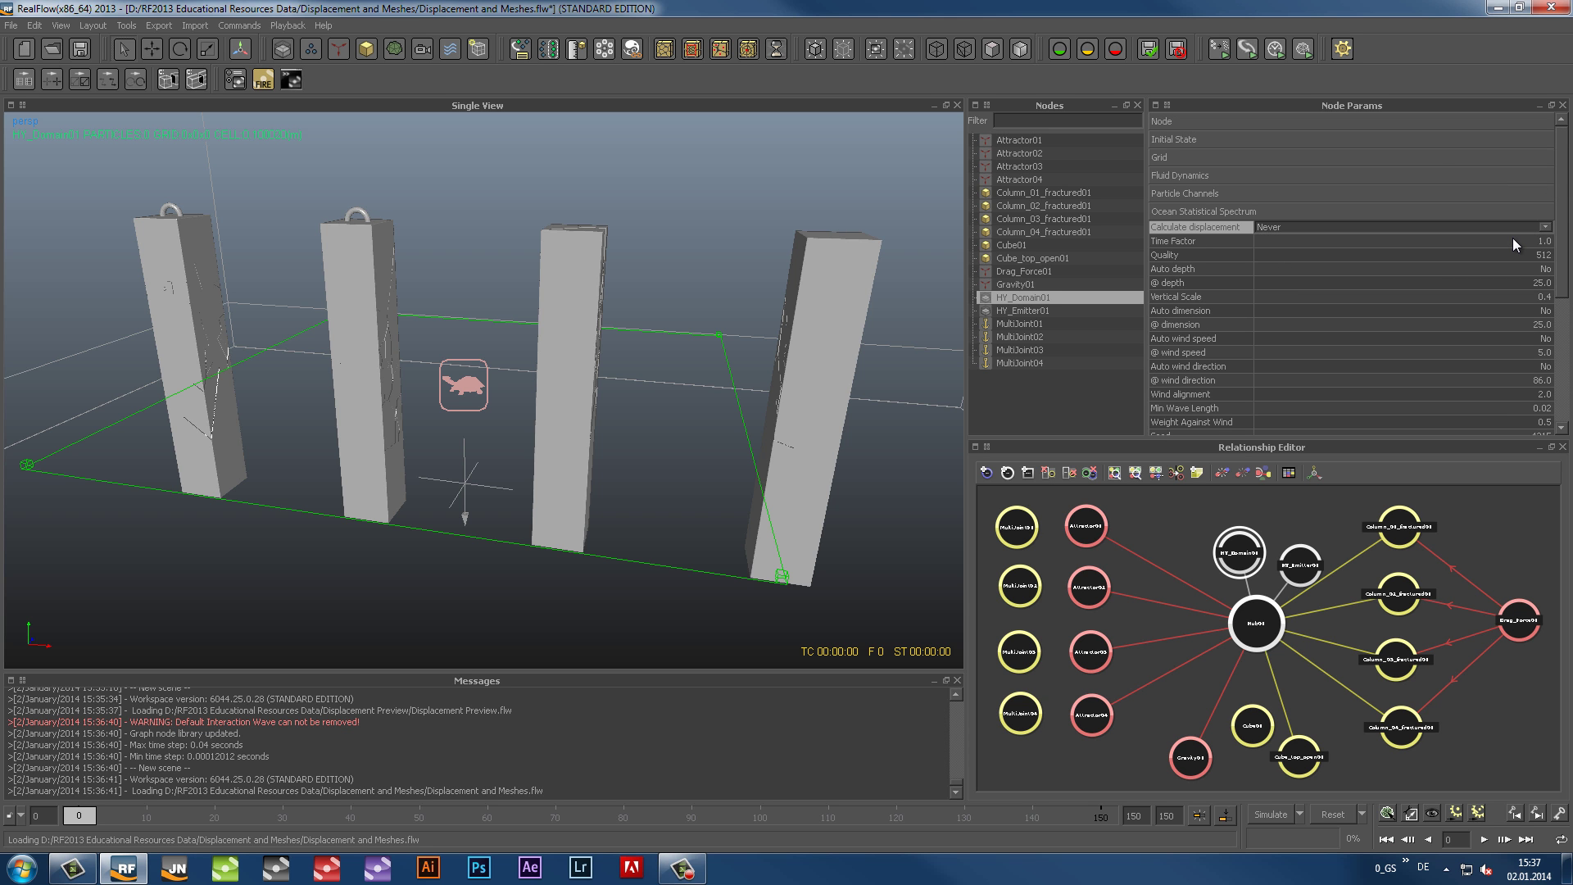
{"action": "key", "text": "Up"}
{"action": "key", "text": "Up"}
{"action": "left_click_drag", "start_coordinate": [1556, 266], "coordinate": [1563, 318]}
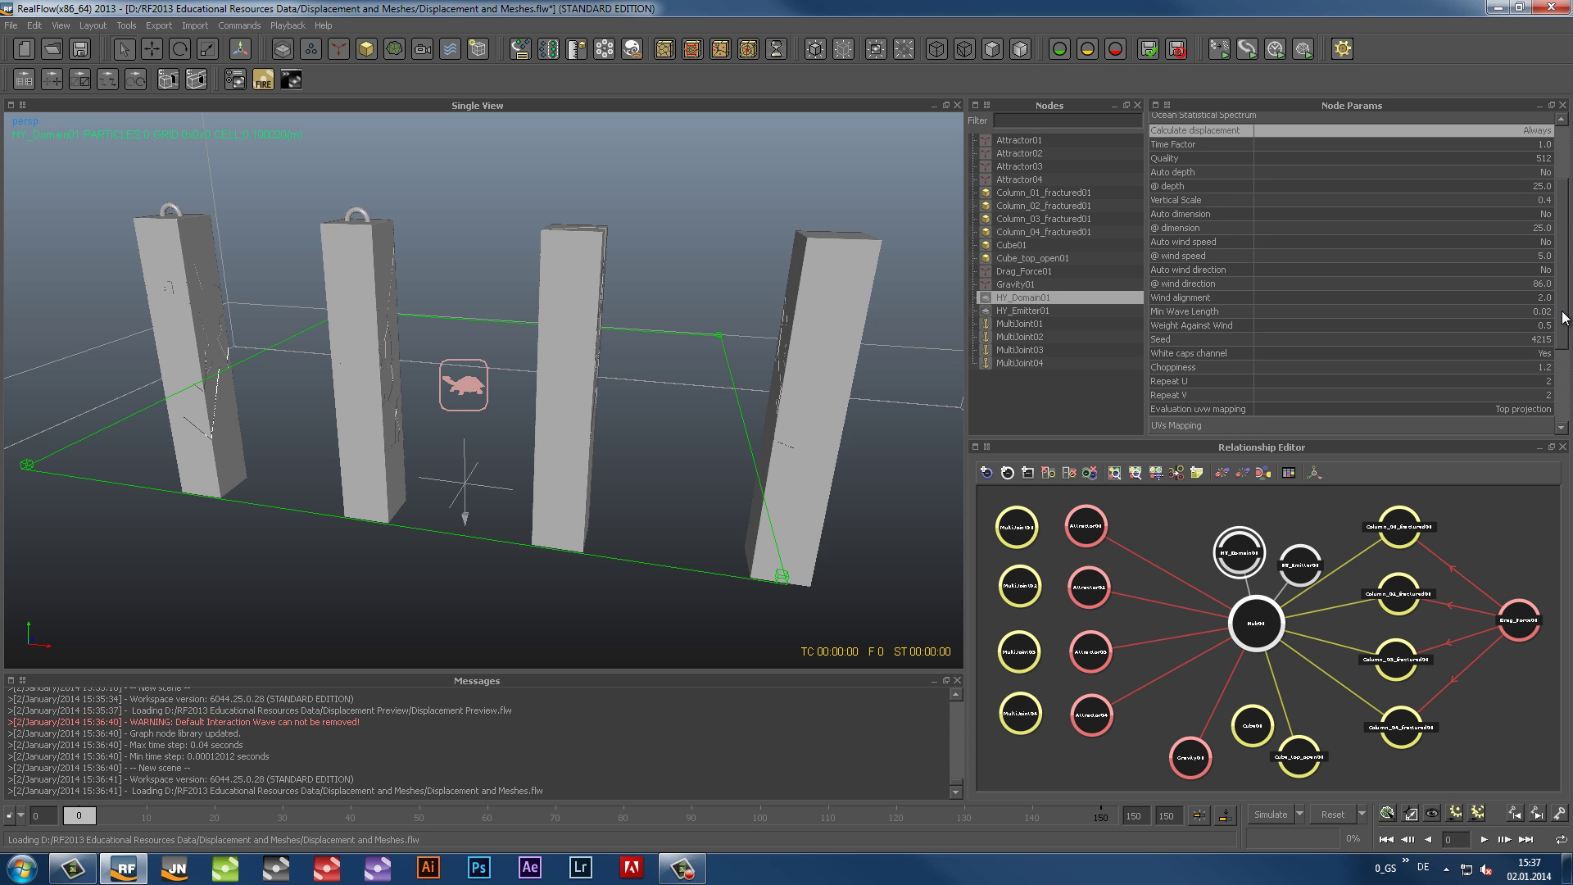
Set the Hybrido main solver's MAX substeps to 1 in the simulation options, and choose command line simulation
{"action": "left_click", "coordinate": [1300, 816]}
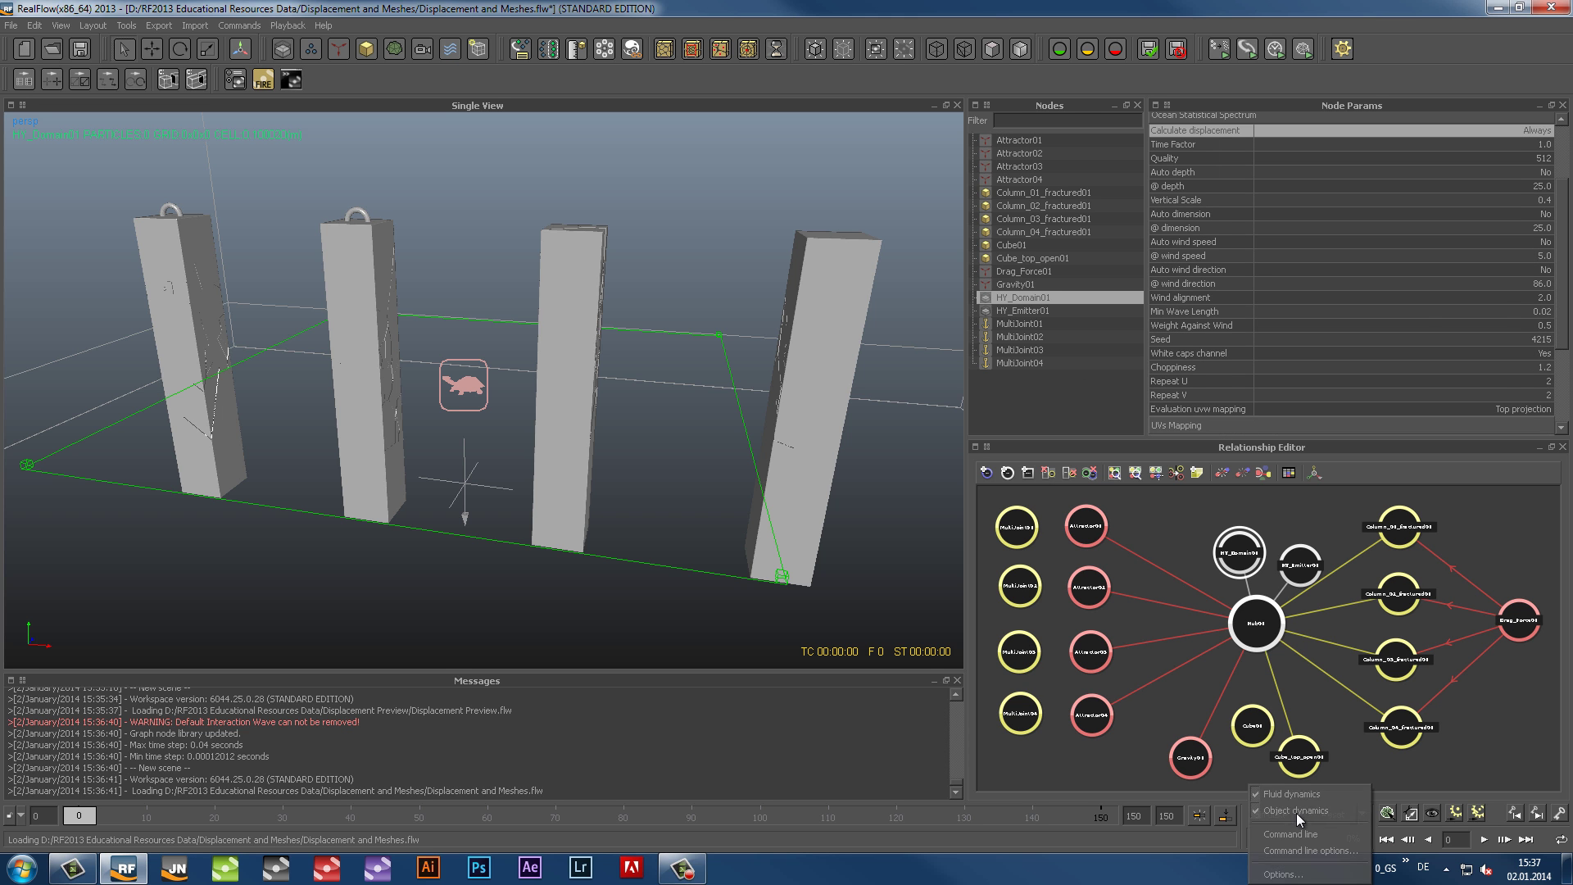
{"action": "left_click", "coordinate": [1277, 874]}
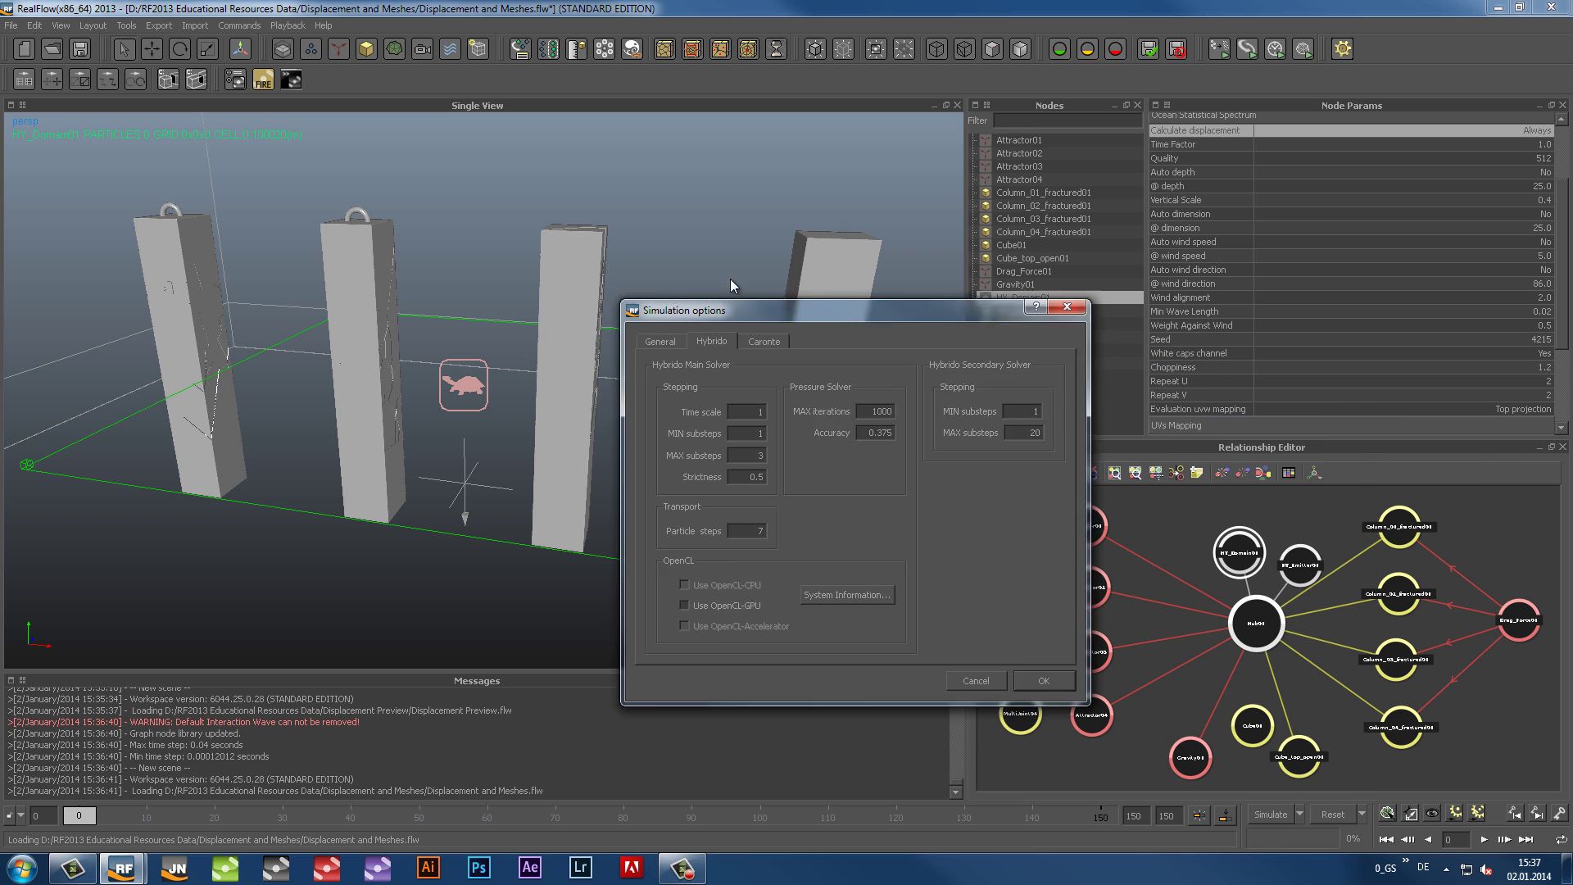
{"action": "double_click", "coordinate": [692, 420]}
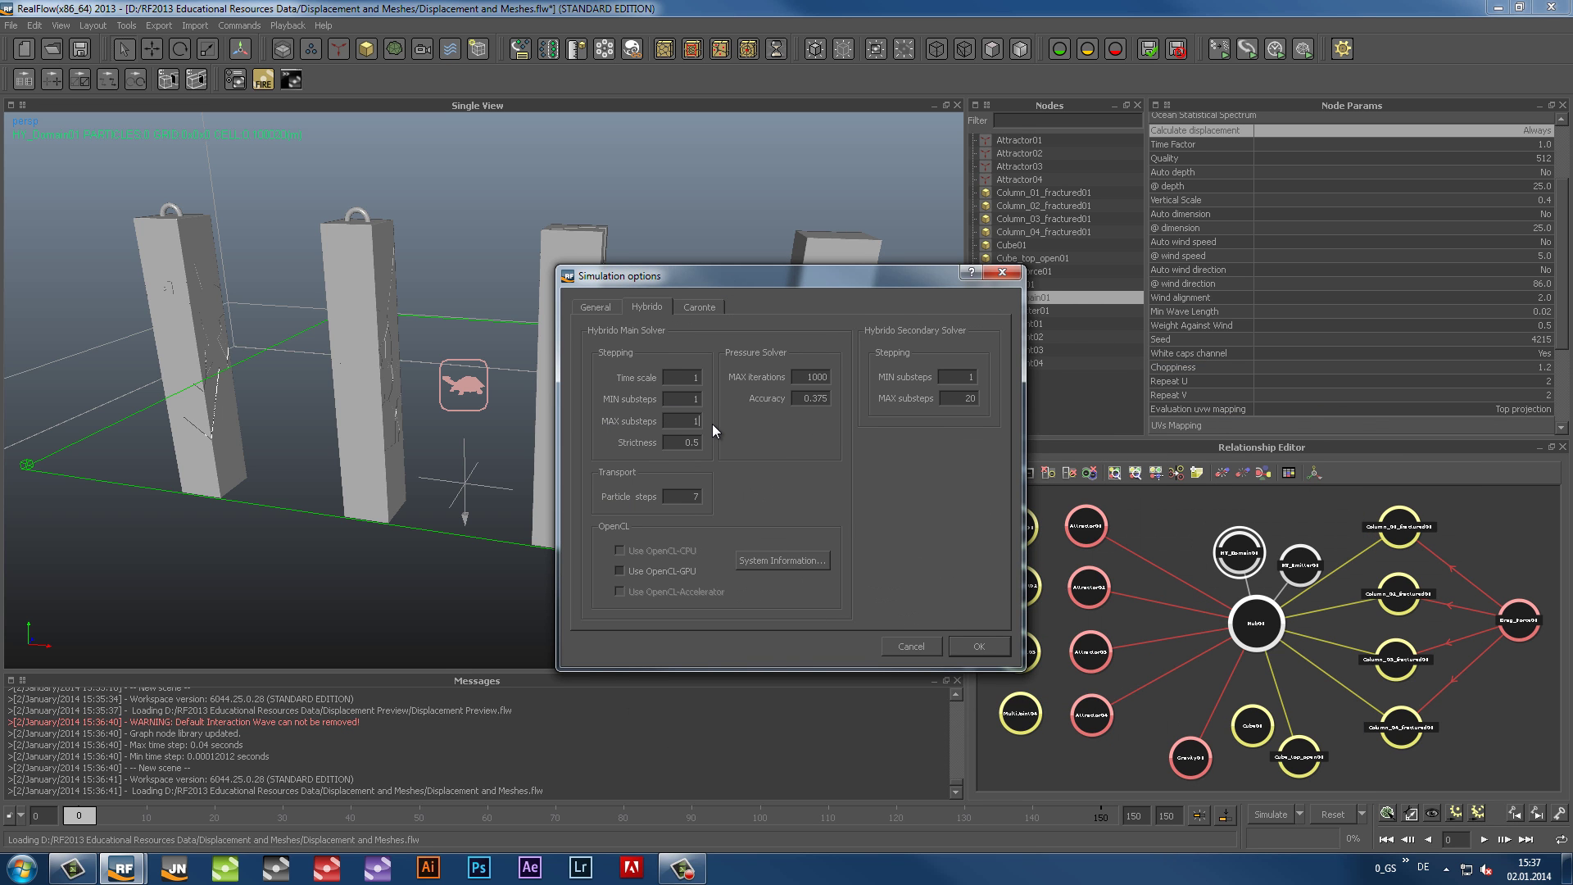
{"action": "left_click", "coordinate": [968, 646]}
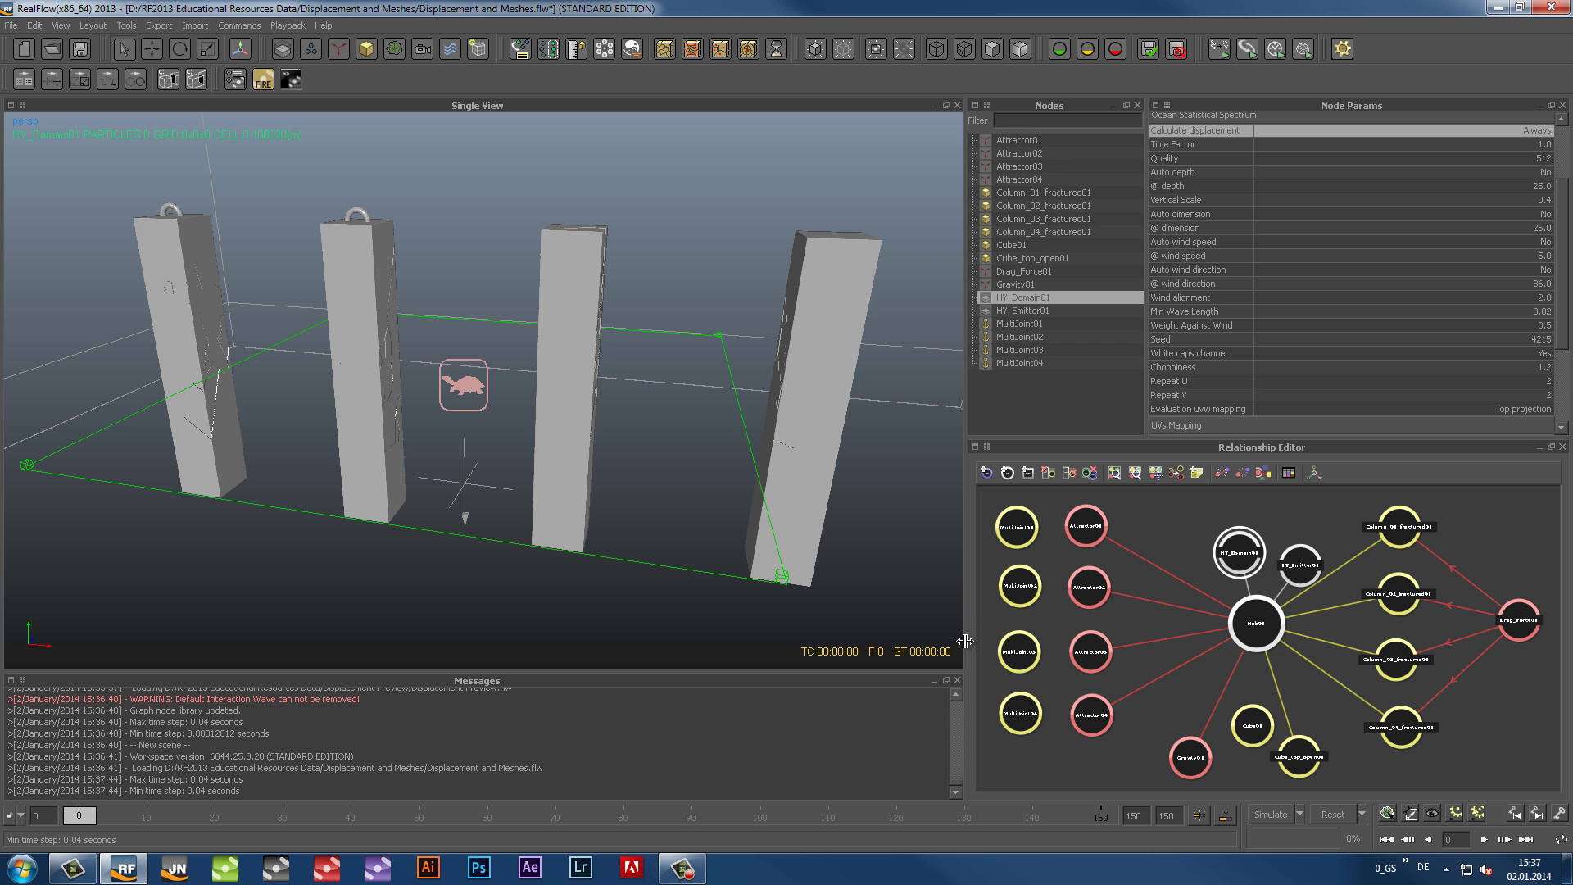
{"action": "left_click", "coordinate": [1301, 813]}
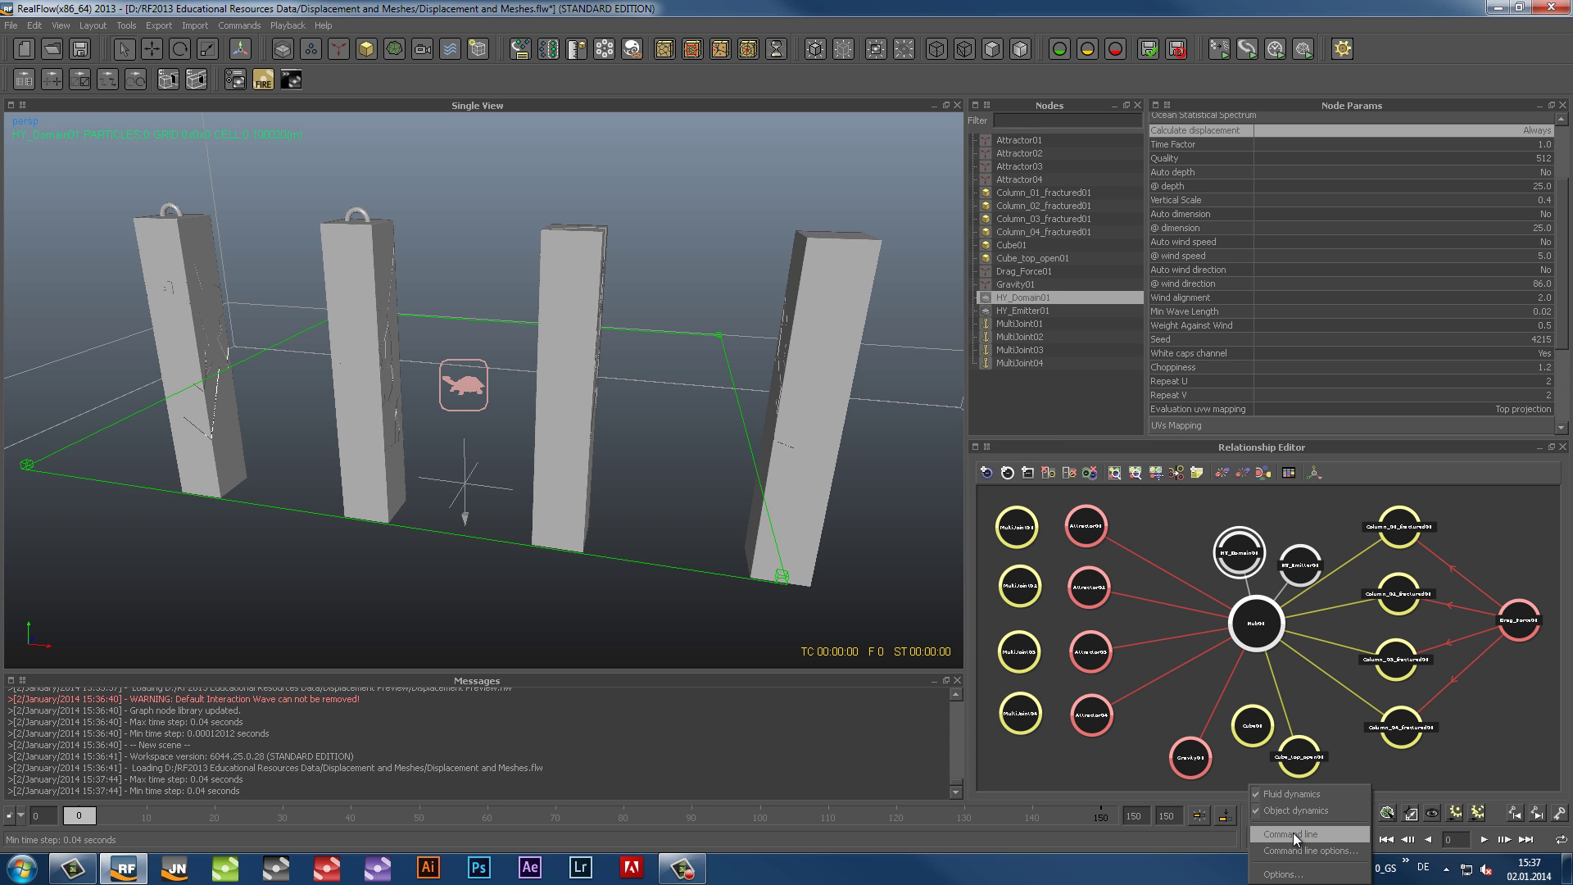
{"action": "left_click", "coordinate": [1293, 832]}
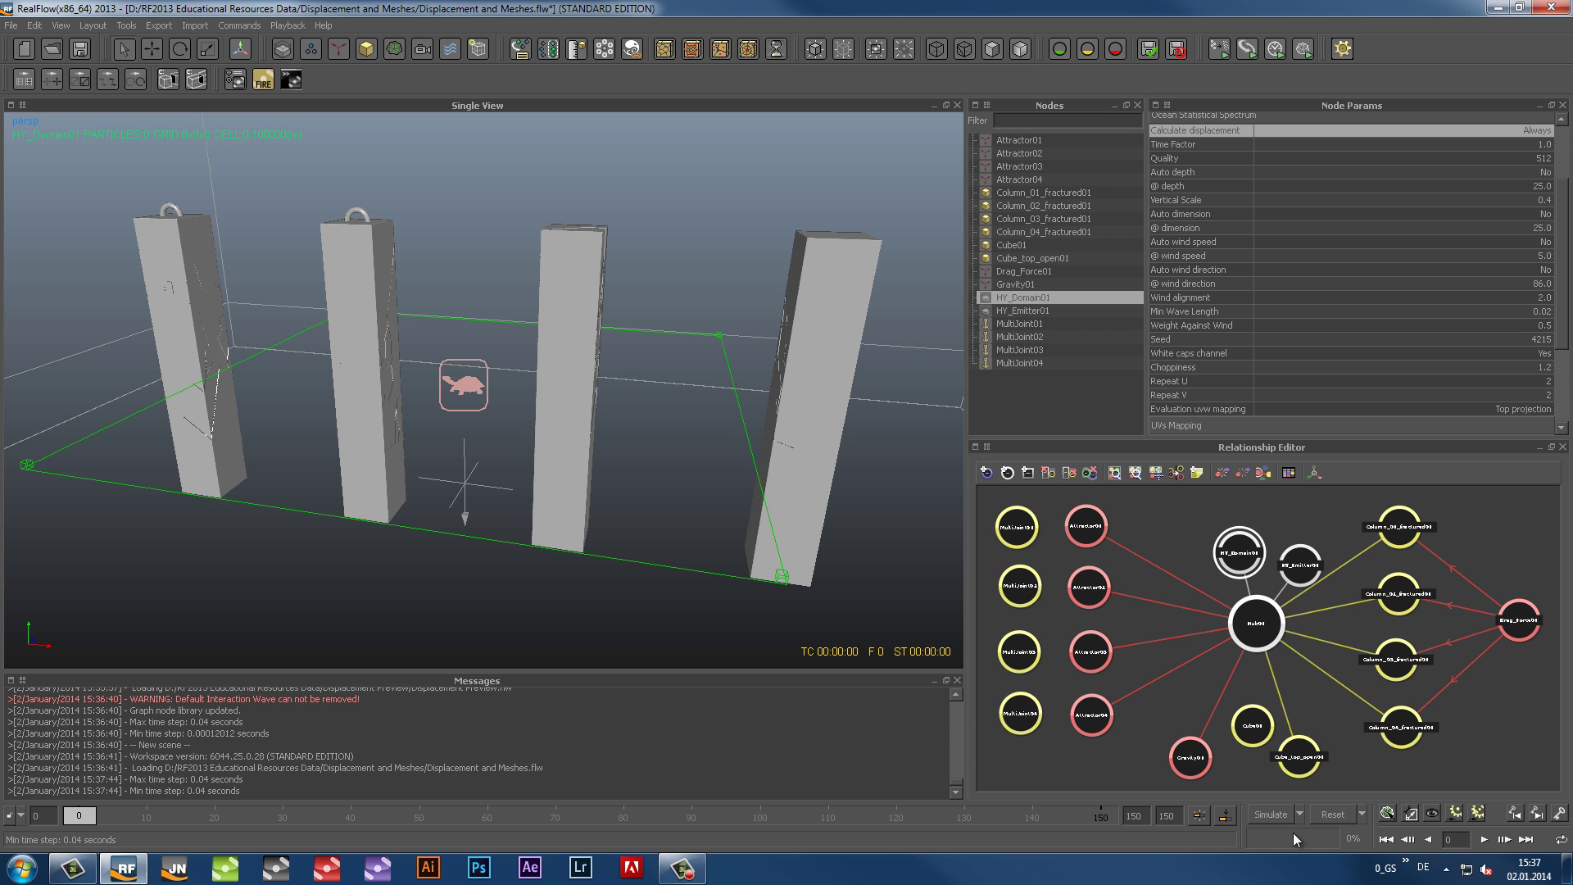
Set the grid fluid Interaction factor of all four fractured columns to 6
{"action": "left_click", "coordinate": [999, 191]}
{"action": "left_click", "coordinate": [1004, 233], "text": "shift"}
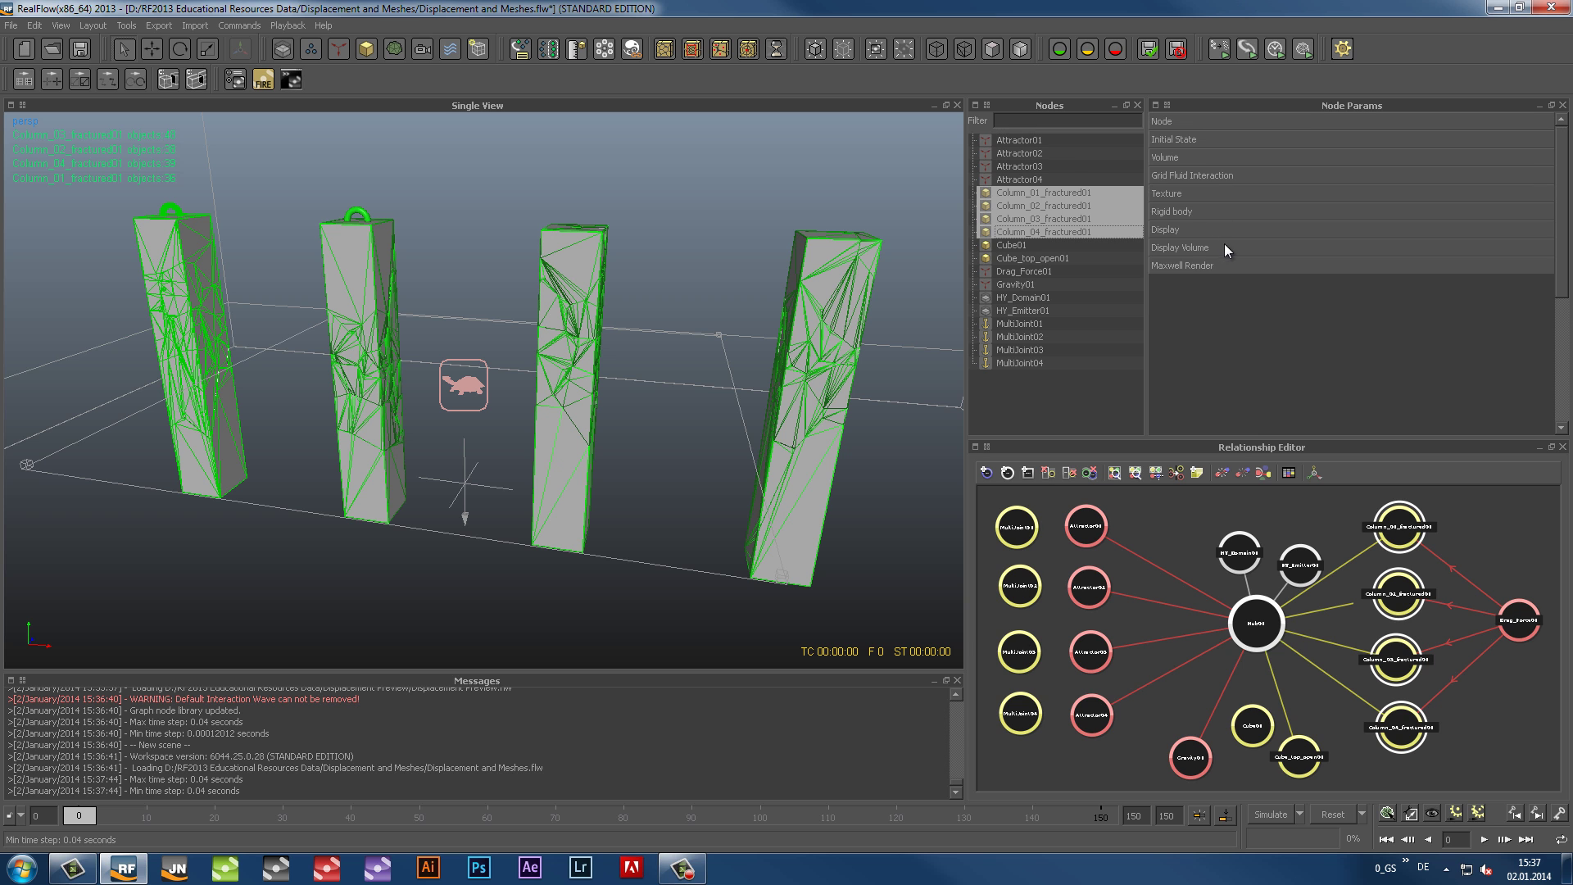
{"action": "left_click", "coordinate": [1218, 176]}
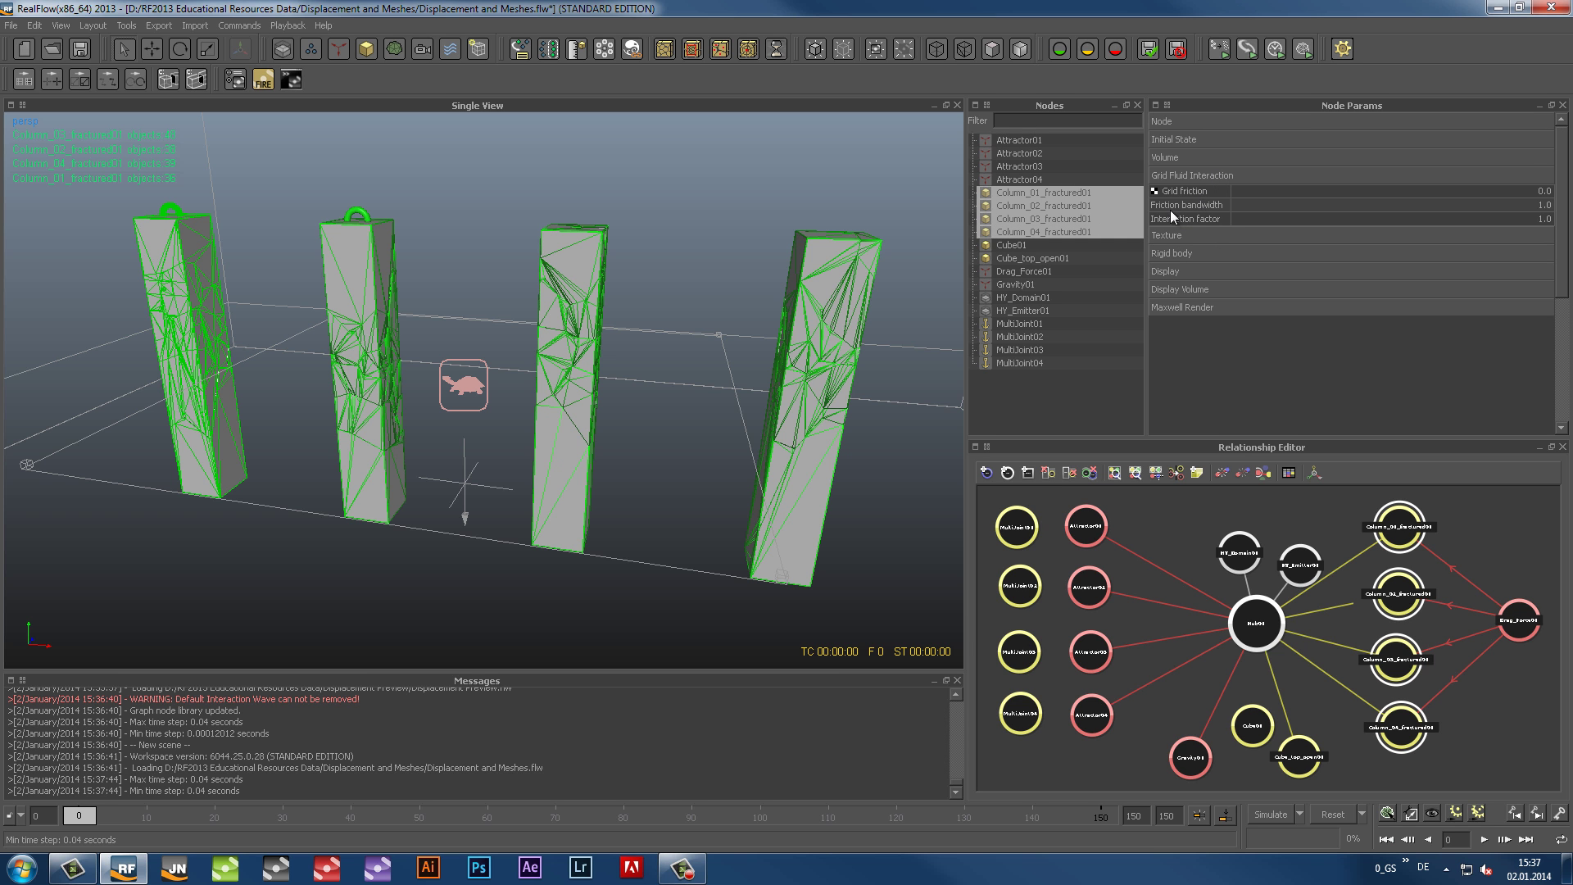
{"action": "left_click", "coordinate": [1535, 219]}
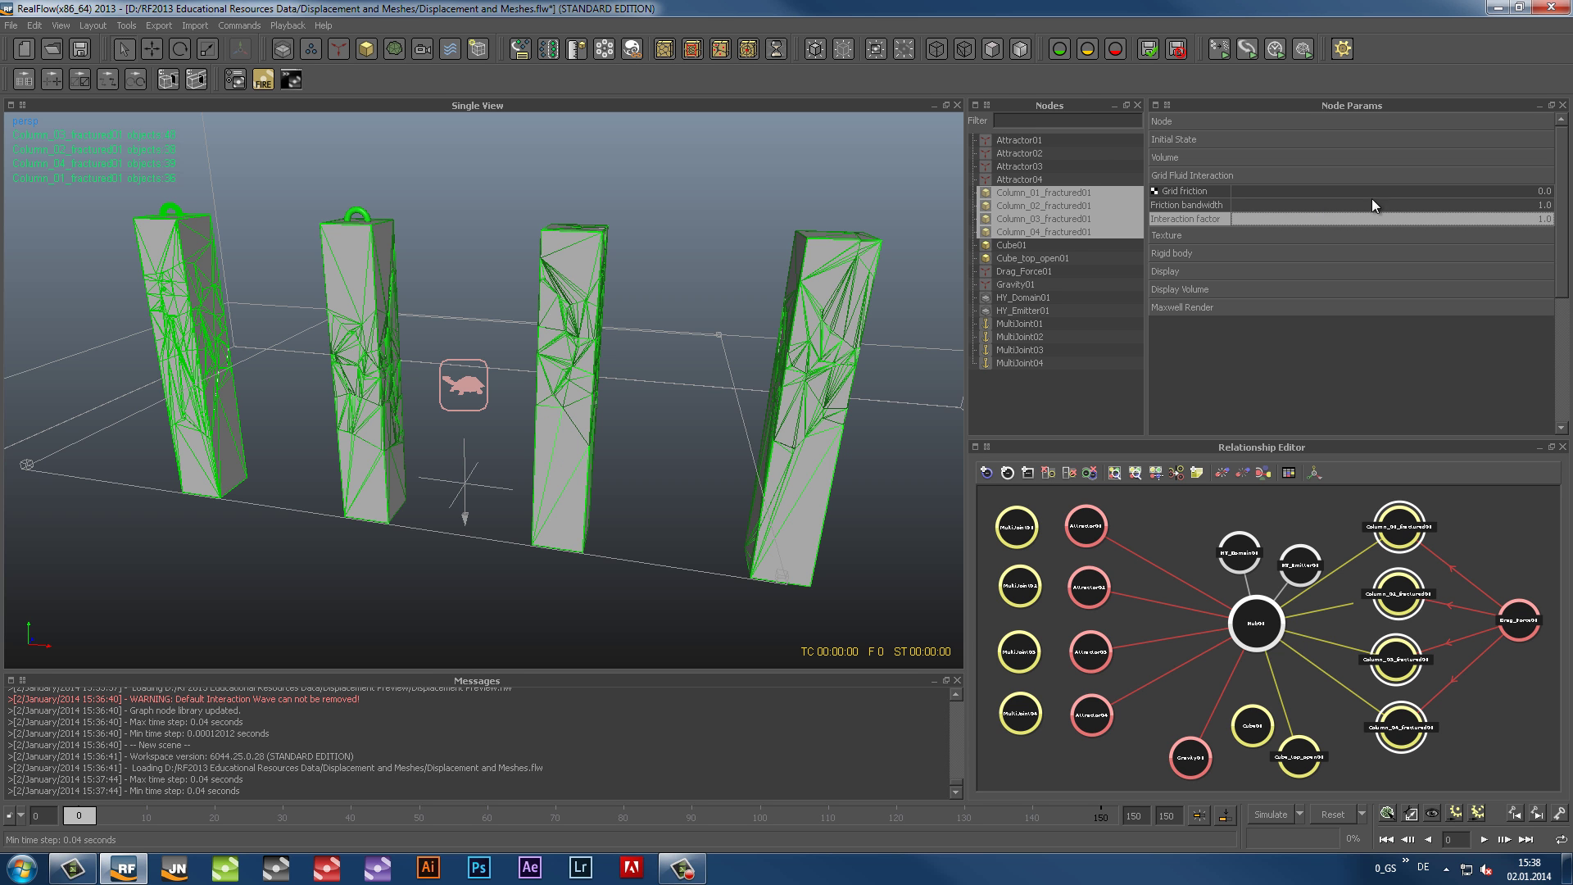
{"action": "double_click", "coordinate": [1540, 219]}
{"action": "type", "text": "6"}
{"action": "key", "text": "Return"}
Set HY_Domain01's Vorticity boost to 0.75 in its Fluid Dynamics settings
{"action": "left_click", "coordinate": [1024, 297]}
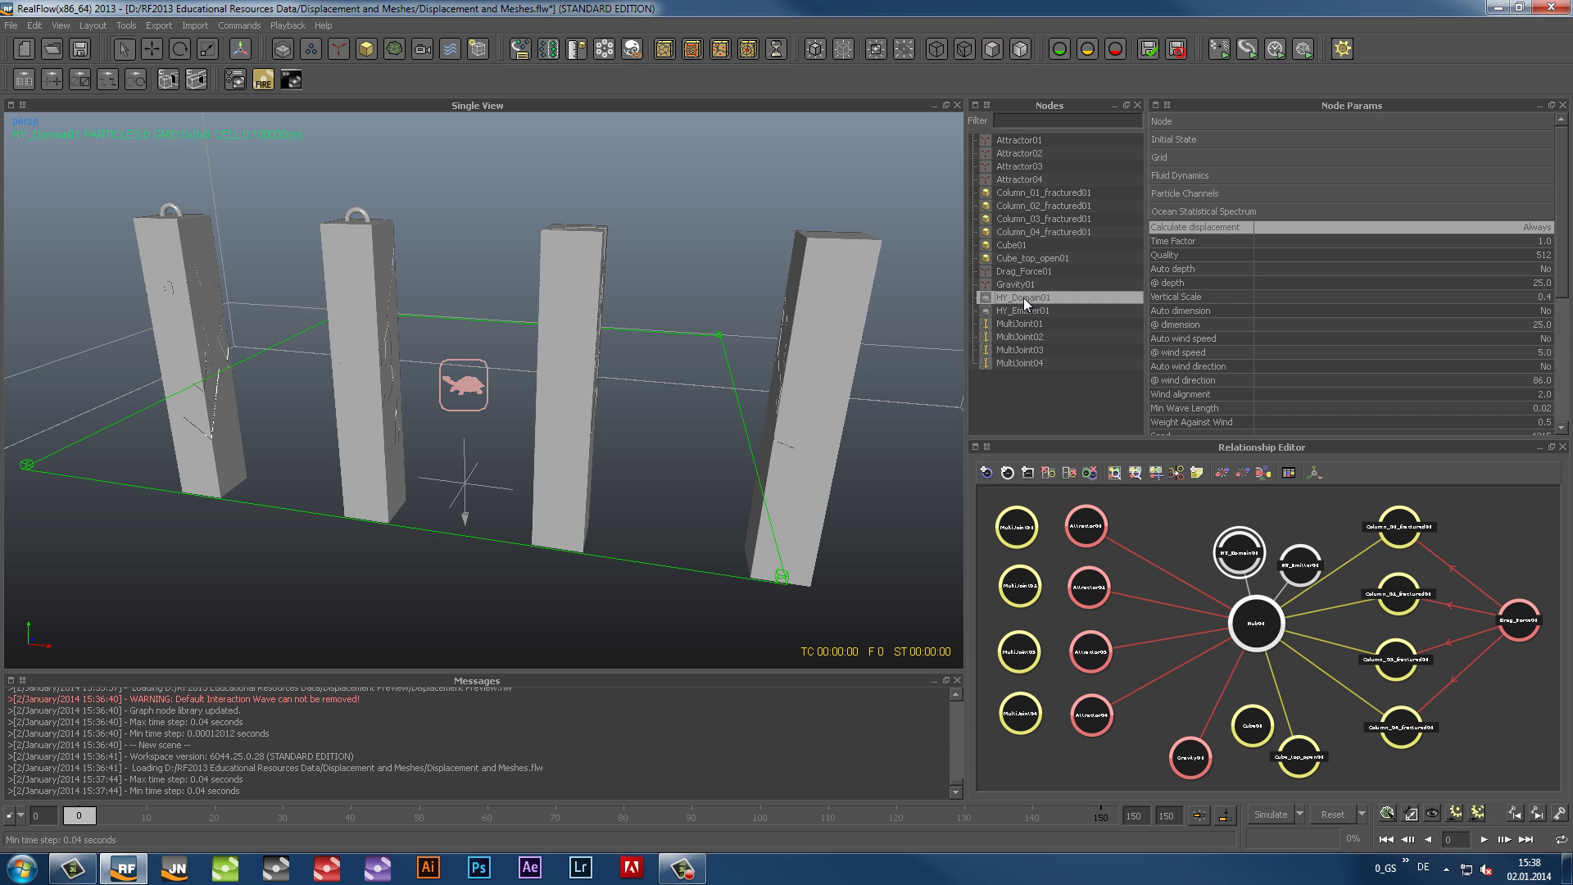
{"action": "left_click", "coordinate": [1197, 212]}
{"action": "left_click", "coordinate": [1177, 176]}
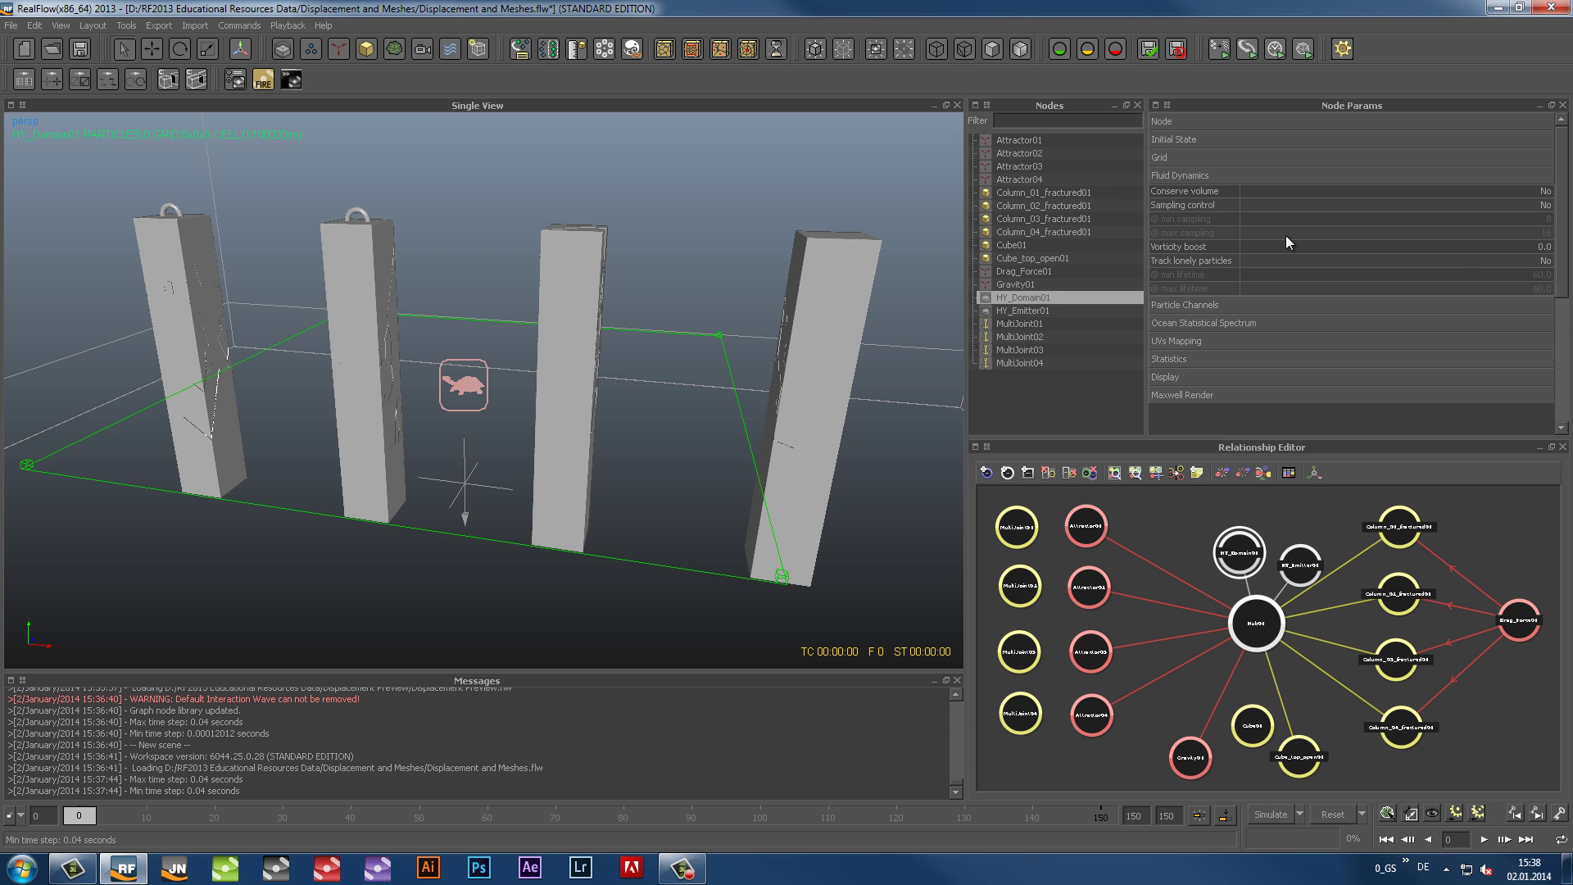
{"action": "double_click", "coordinate": [1344, 250]}
{"action": "type", "text": ".75"}
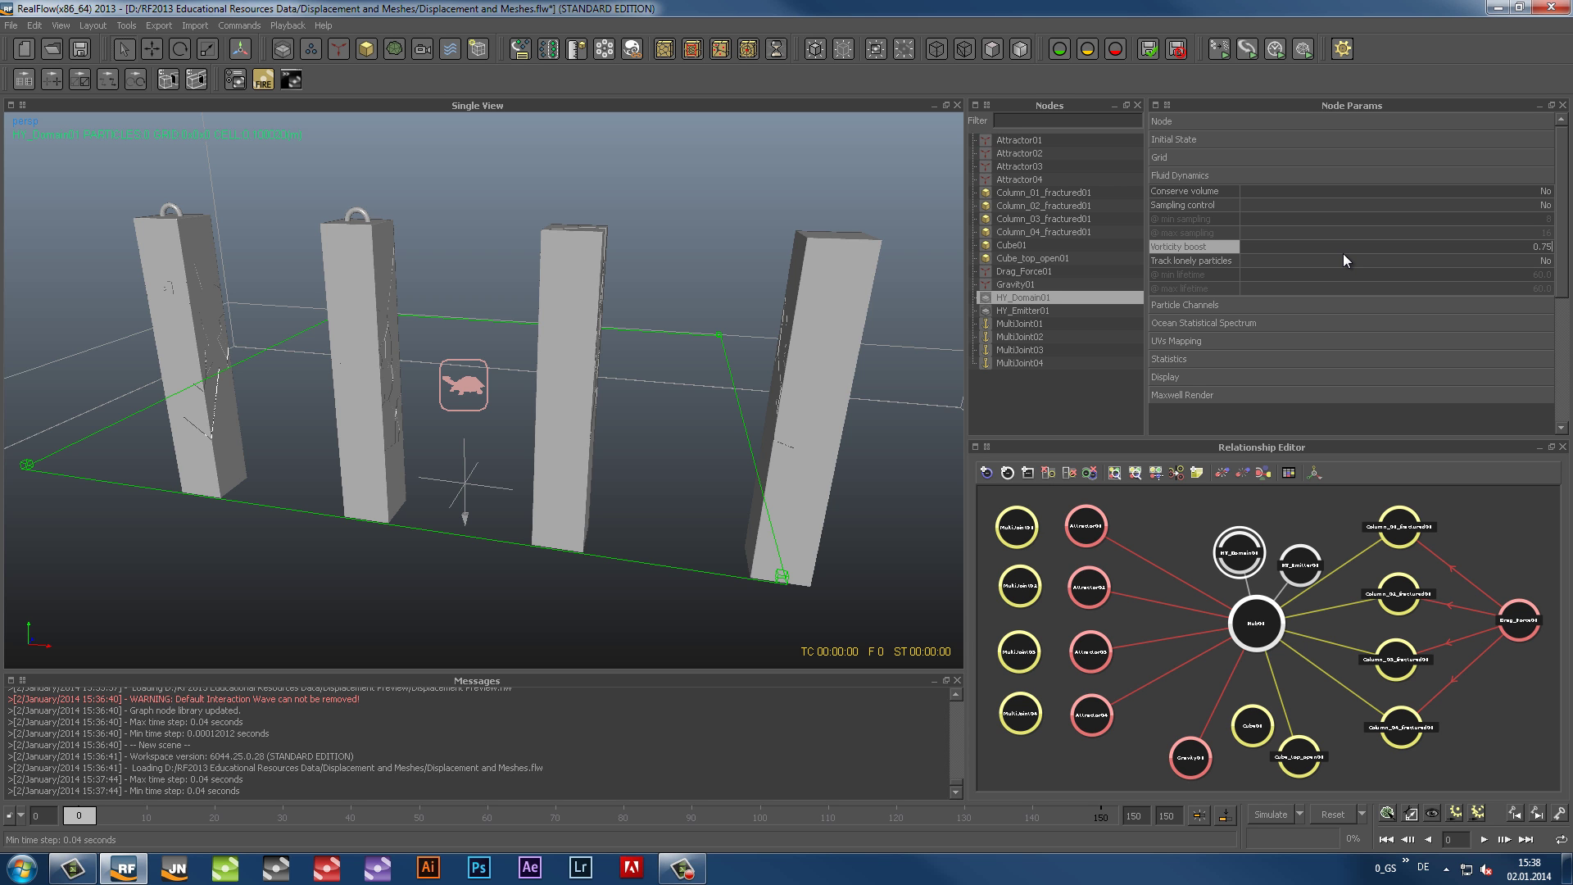
{"action": "key", "text": "Return"}
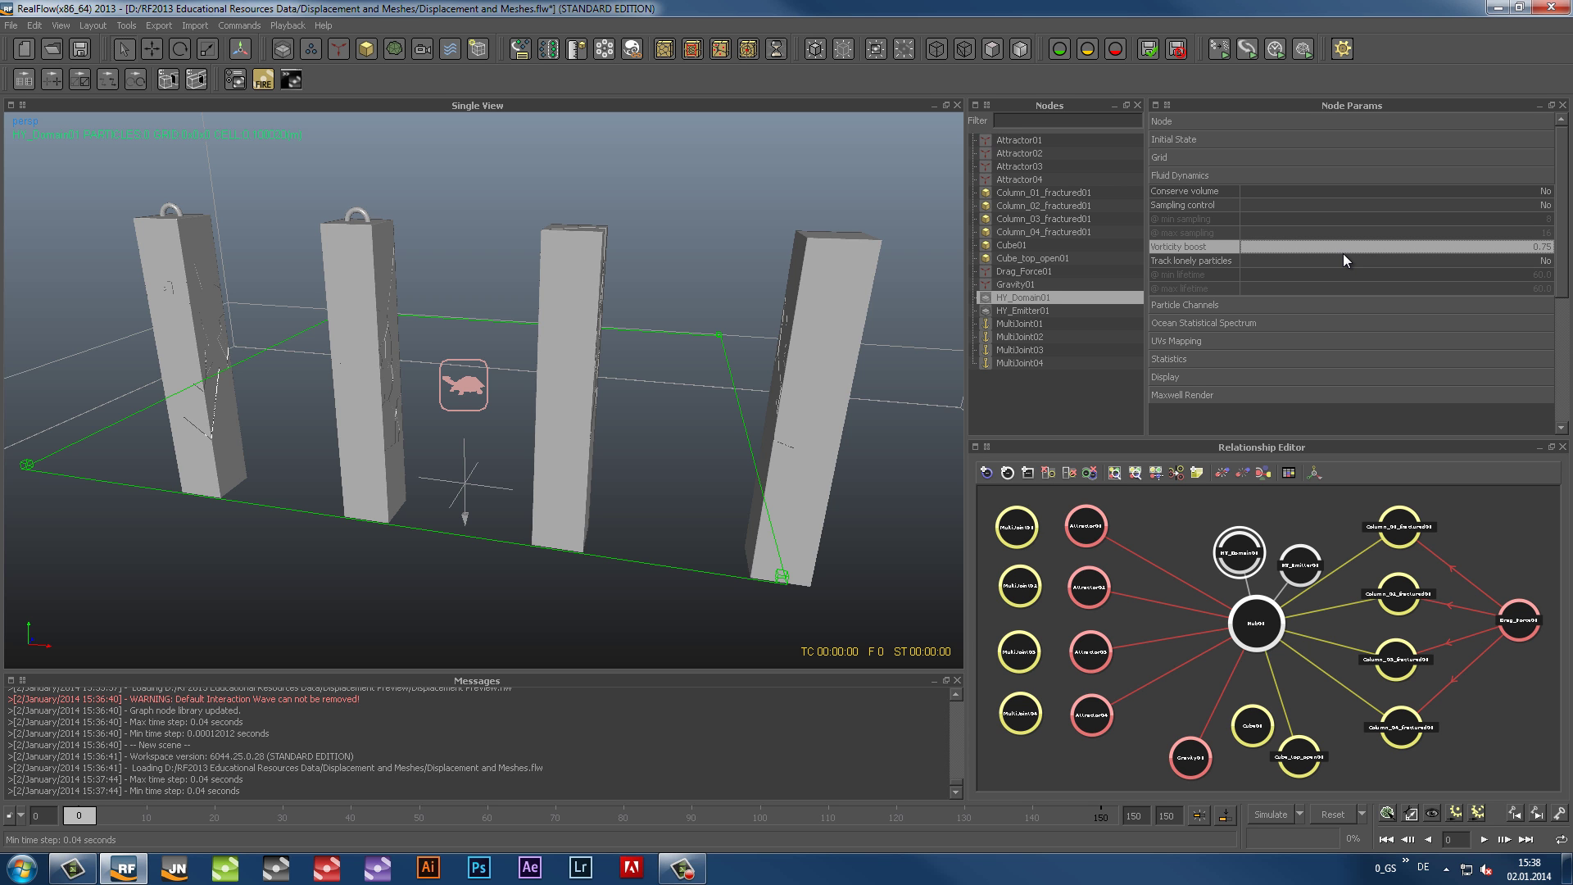
Disconnect the four attractors from the hub and move their nodes past the Drag_Force01 node in the Relationship Editor
{"action": "left_click", "coordinate": [1141, 543]}
{"action": "left_click_drag", "start_coordinate": [1145, 720], "coordinate": [1055, 502]}
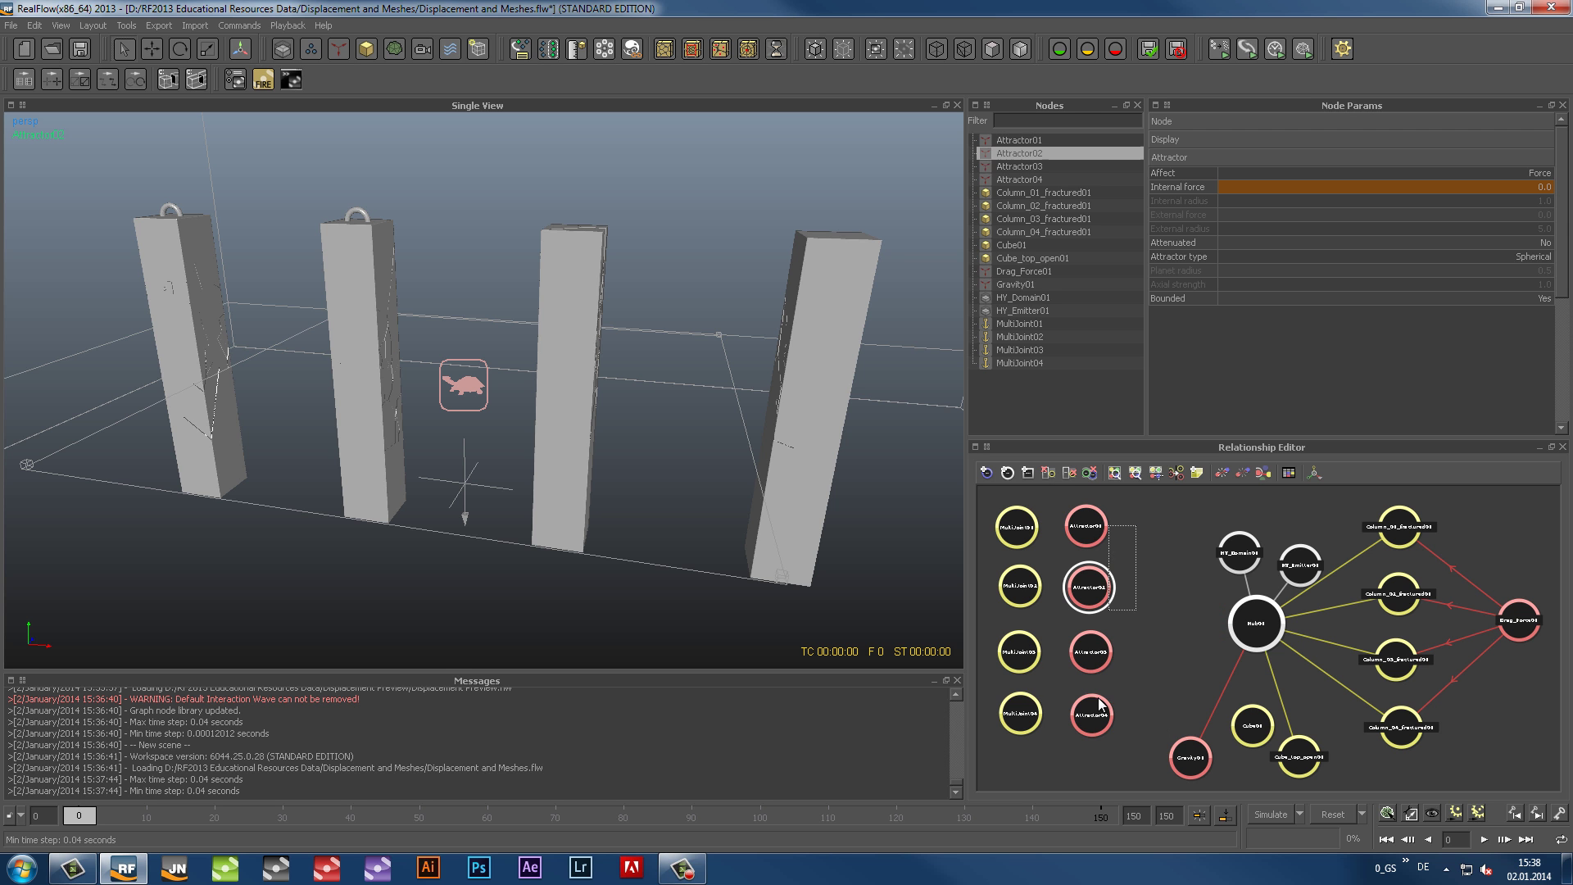
{"action": "left_click_drag", "start_coordinate": [1098, 714], "coordinate": [1496, 738]}
Move the hub and its linked nodes closer to the MultiJoint nodes, and move Drag_Force01 farther from the column nodes
{"action": "left_click_drag", "start_coordinate": [1394, 511], "coordinate": [1069, 757]}
{"action": "left_click_drag", "start_coordinate": [1110, 616], "coordinate": [1057, 629]}
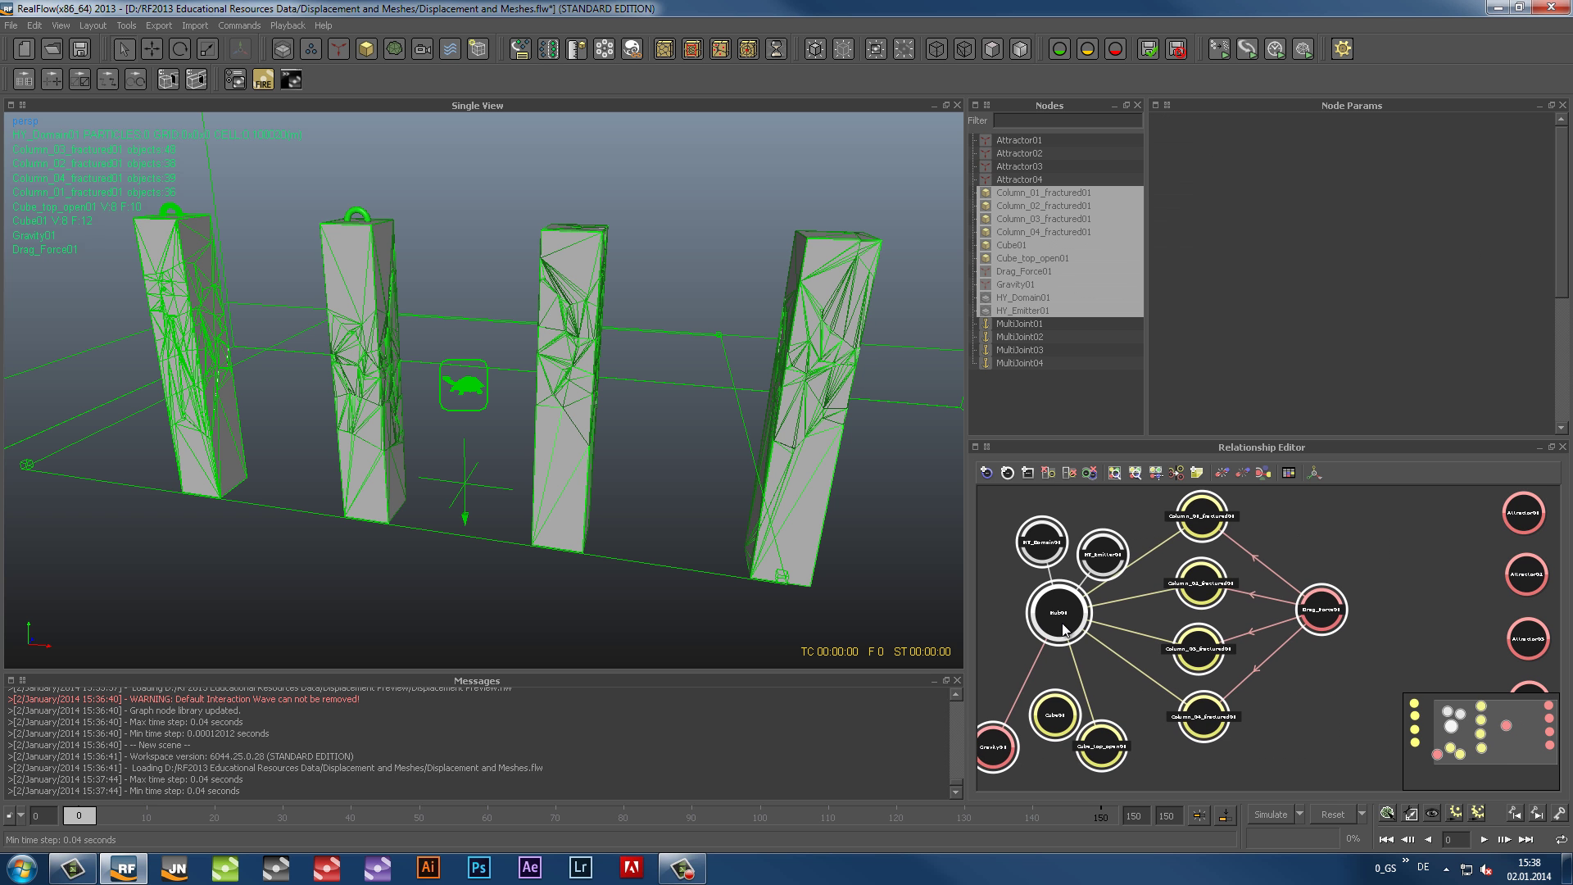
{"action": "middle_click_drag", "start_coordinate": [1051, 601], "coordinate": [1279, 602]}
{"action": "left_click_drag", "start_coordinate": [1276, 600], "coordinate": [1237, 606]}
{"action": "middle_click_drag", "start_coordinate": [1341, 698], "coordinate": [1111, 716]}
{"action": "left_click", "coordinate": [1263, 639]}
{"action": "left_click_drag", "start_coordinate": [1293, 628], "coordinate": [1404, 624]}
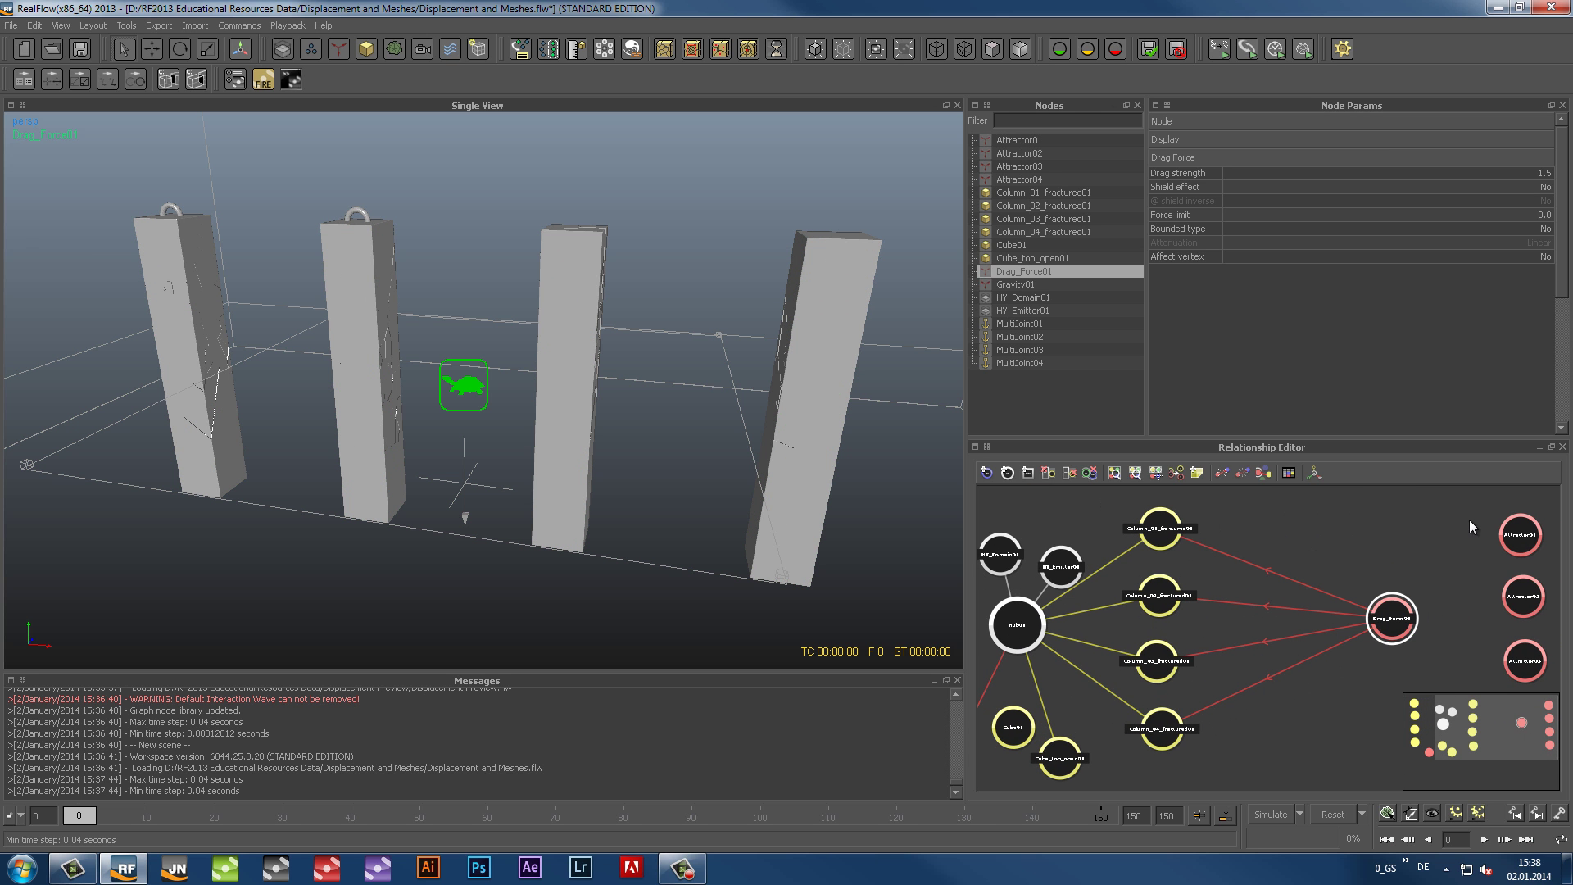
Move the four attractors between the fractured columns and Drag_Force01, and link each attractor to its adjacent column in the Relationship Editor
{"action": "left_click_drag", "start_coordinate": [1475, 523], "coordinate": [1544, 770]}
{"action": "left_click_drag", "start_coordinate": [1514, 550], "coordinate": [1160, 531]}
{"action": "left_click", "coordinate": [1279, 536]}
{"action": "left_click_drag", "start_coordinate": [1281, 587], "coordinate": [1208, 597]}
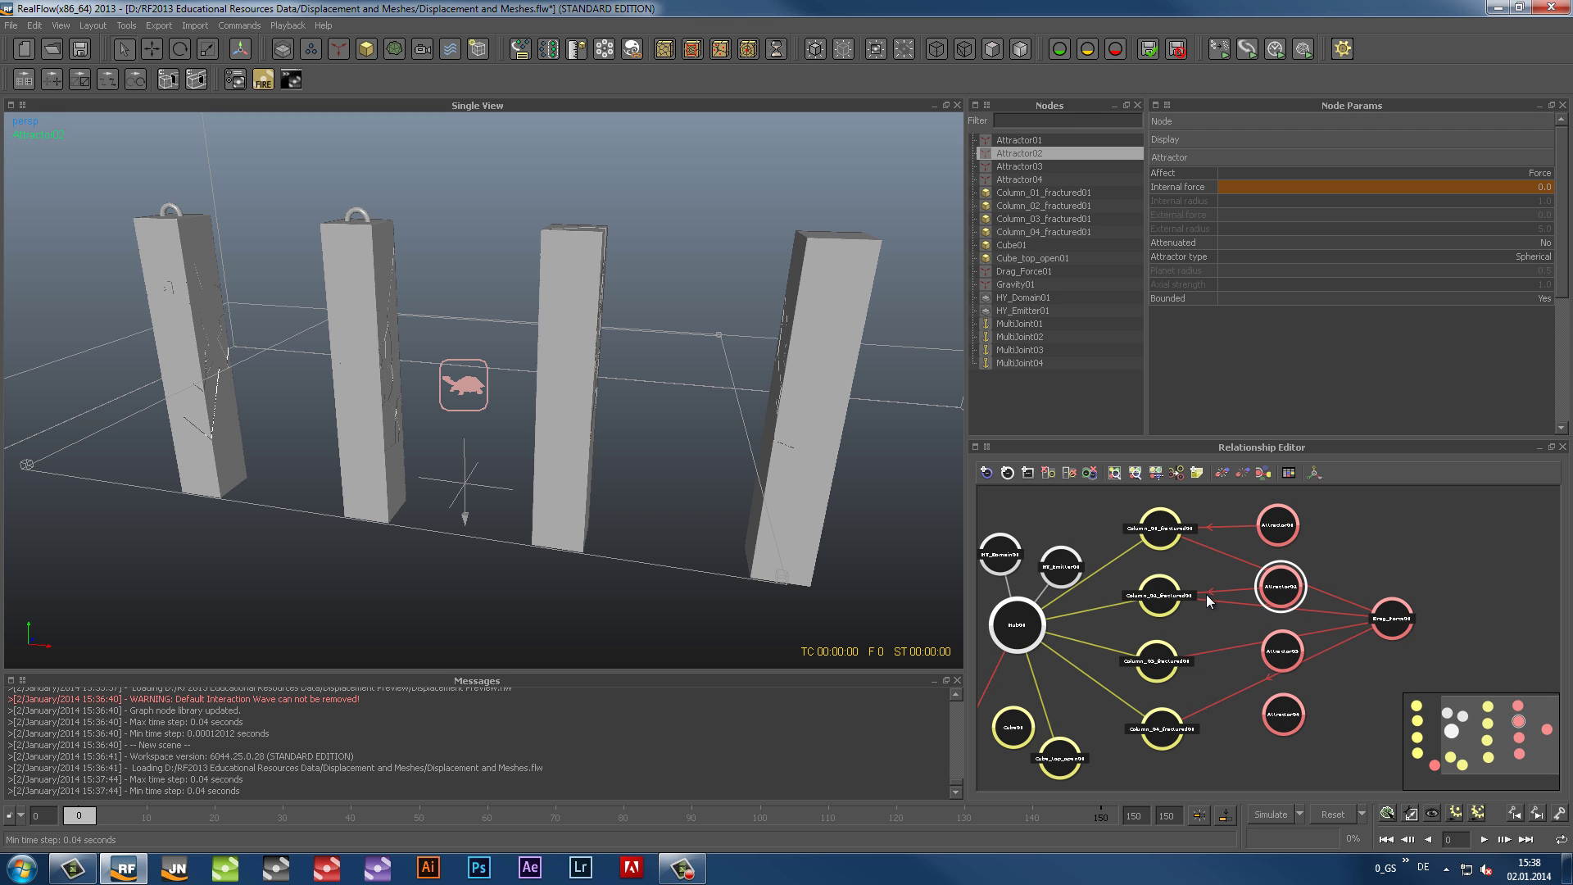
{"action": "left_click_drag", "start_coordinate": [1282, 651], "coordinate": [1157, 660]}
{"action": "left_click_drag", "start_coordinate": [1286, 714], "coordinate": [1168, 731]}
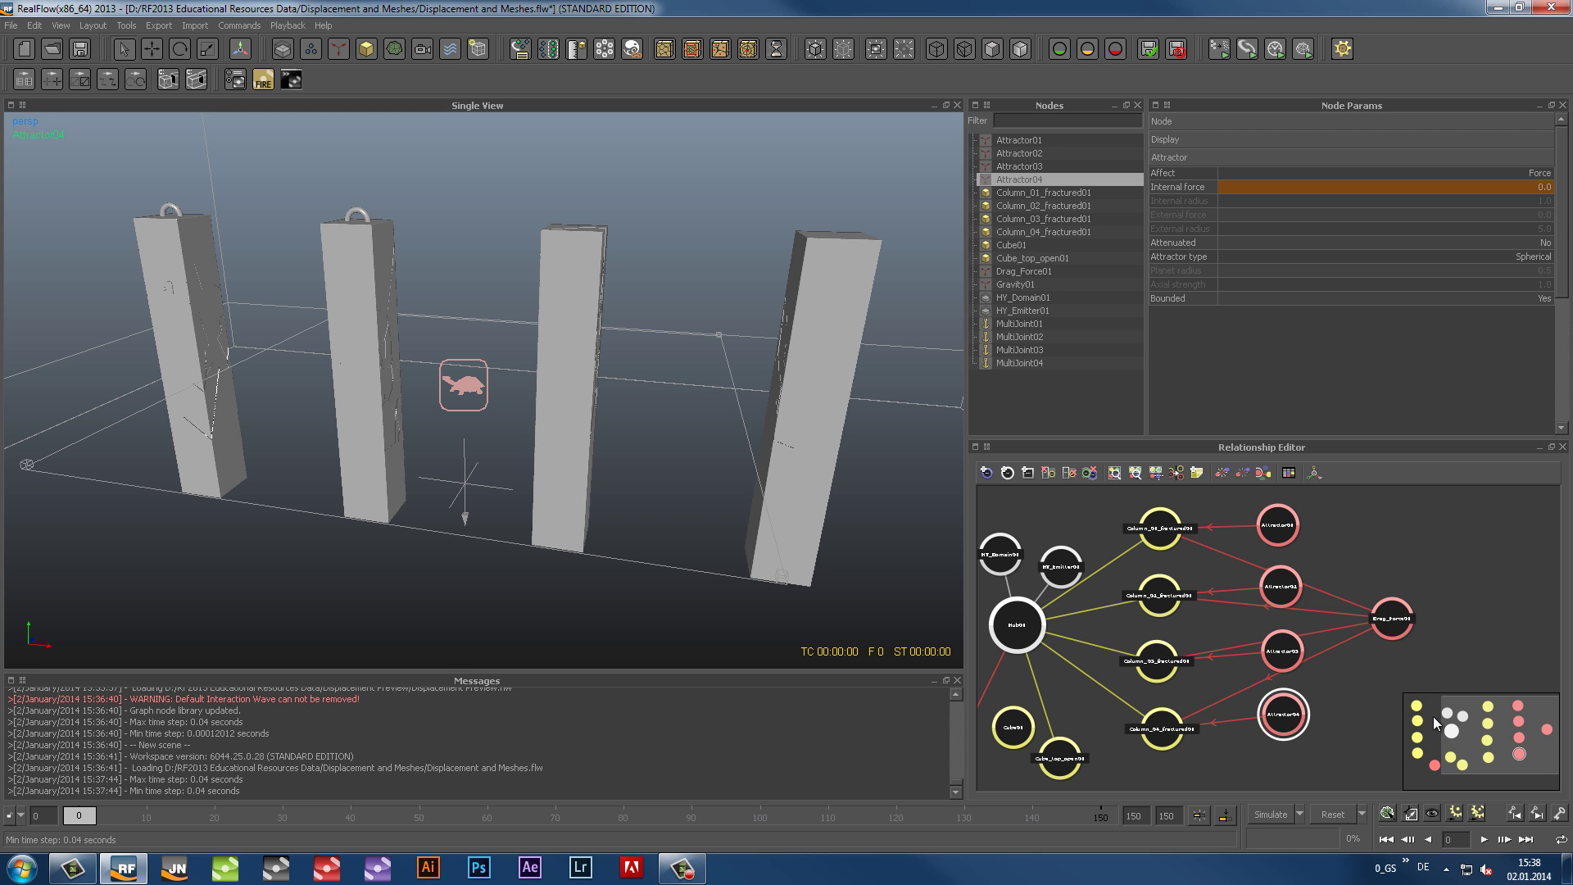
Save the scene with the completed node relationships and run the simulation
{"action": "scroll", "coordinate": [1269, 625], "scroll_direction": "down", "scroll_amount": 2}
{"action": "middle_click_drag", "start_coordinate": [1134, 661], "coordinate": [1222, 651]}
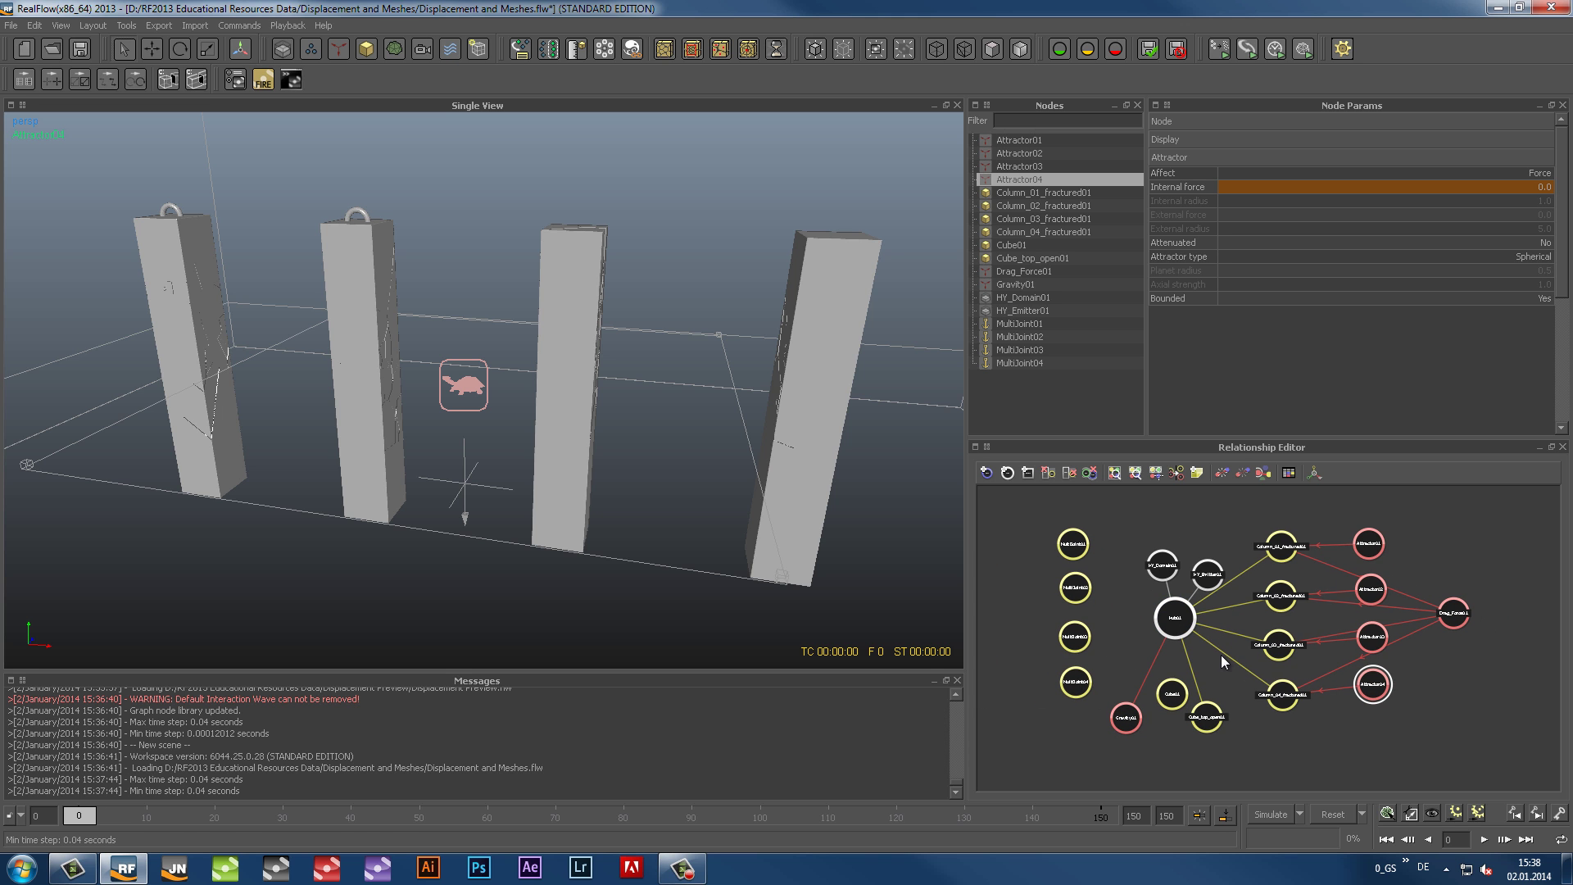
{"action": "left_click", "coordinate": [80, 49]}
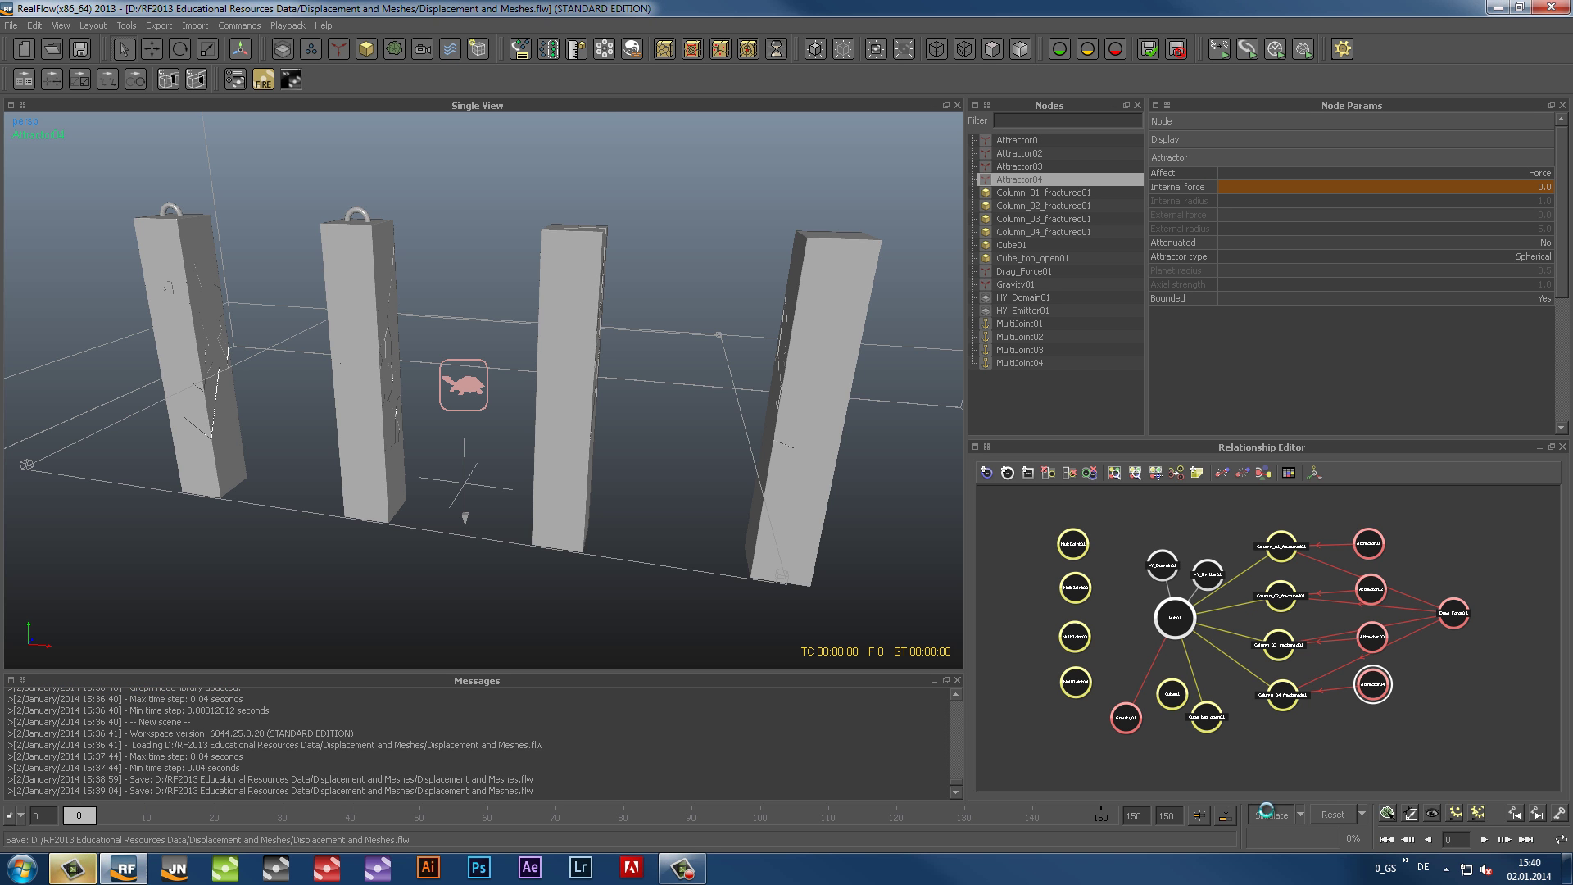
{"action": "left_click", "coordinate": [1271, 814]}
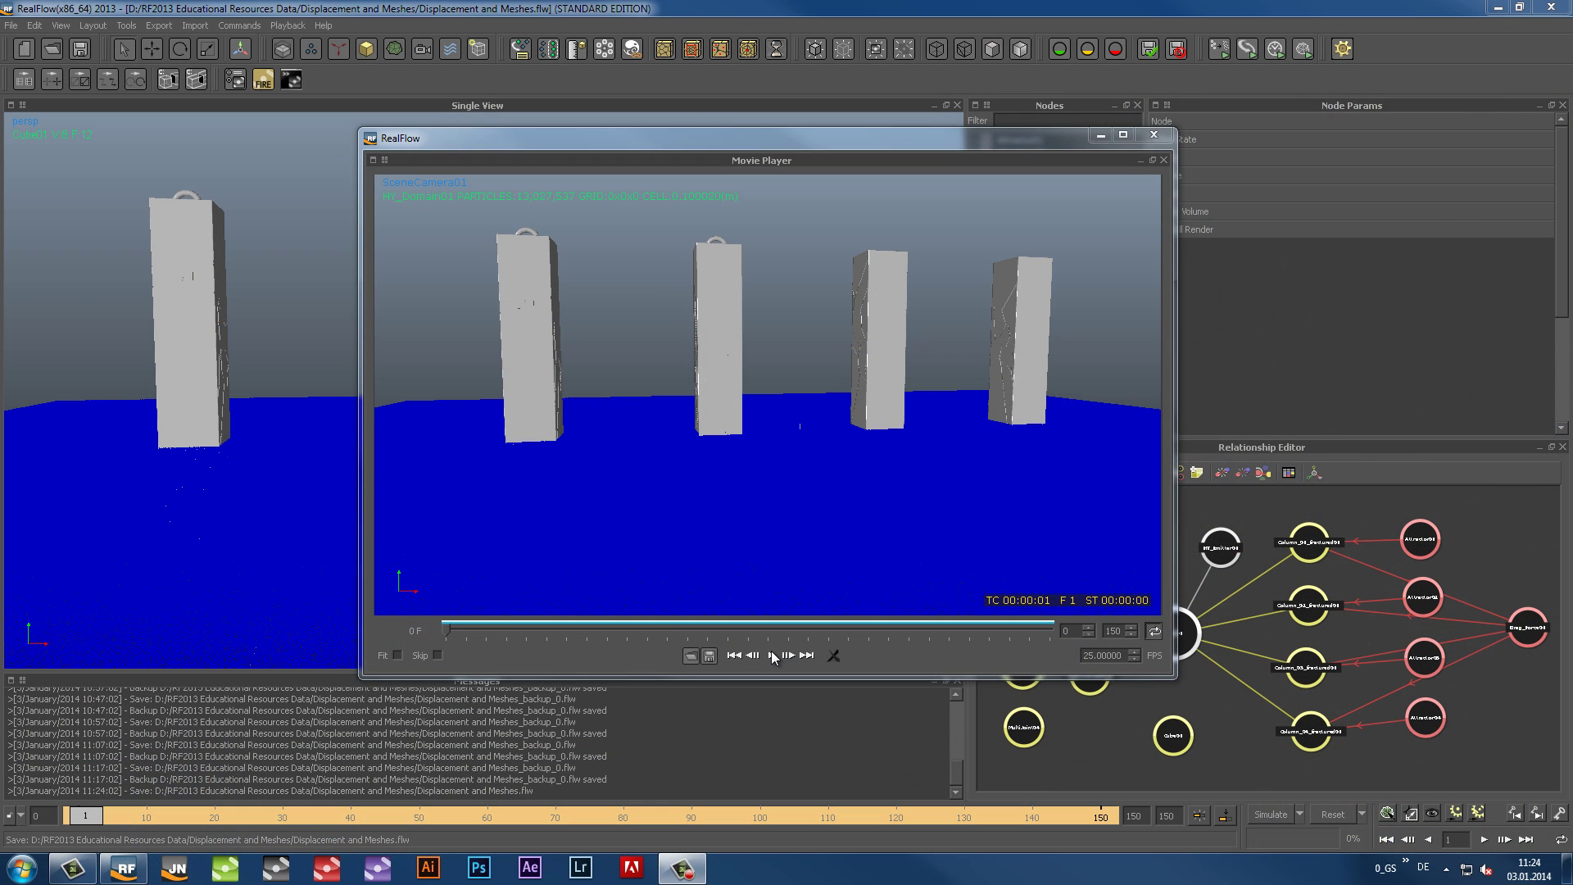
Play the simulation preview in the Movie Player to examine the columns and fluid, and close the player
{"action": "left_click", "coordinate": [772, 654]}
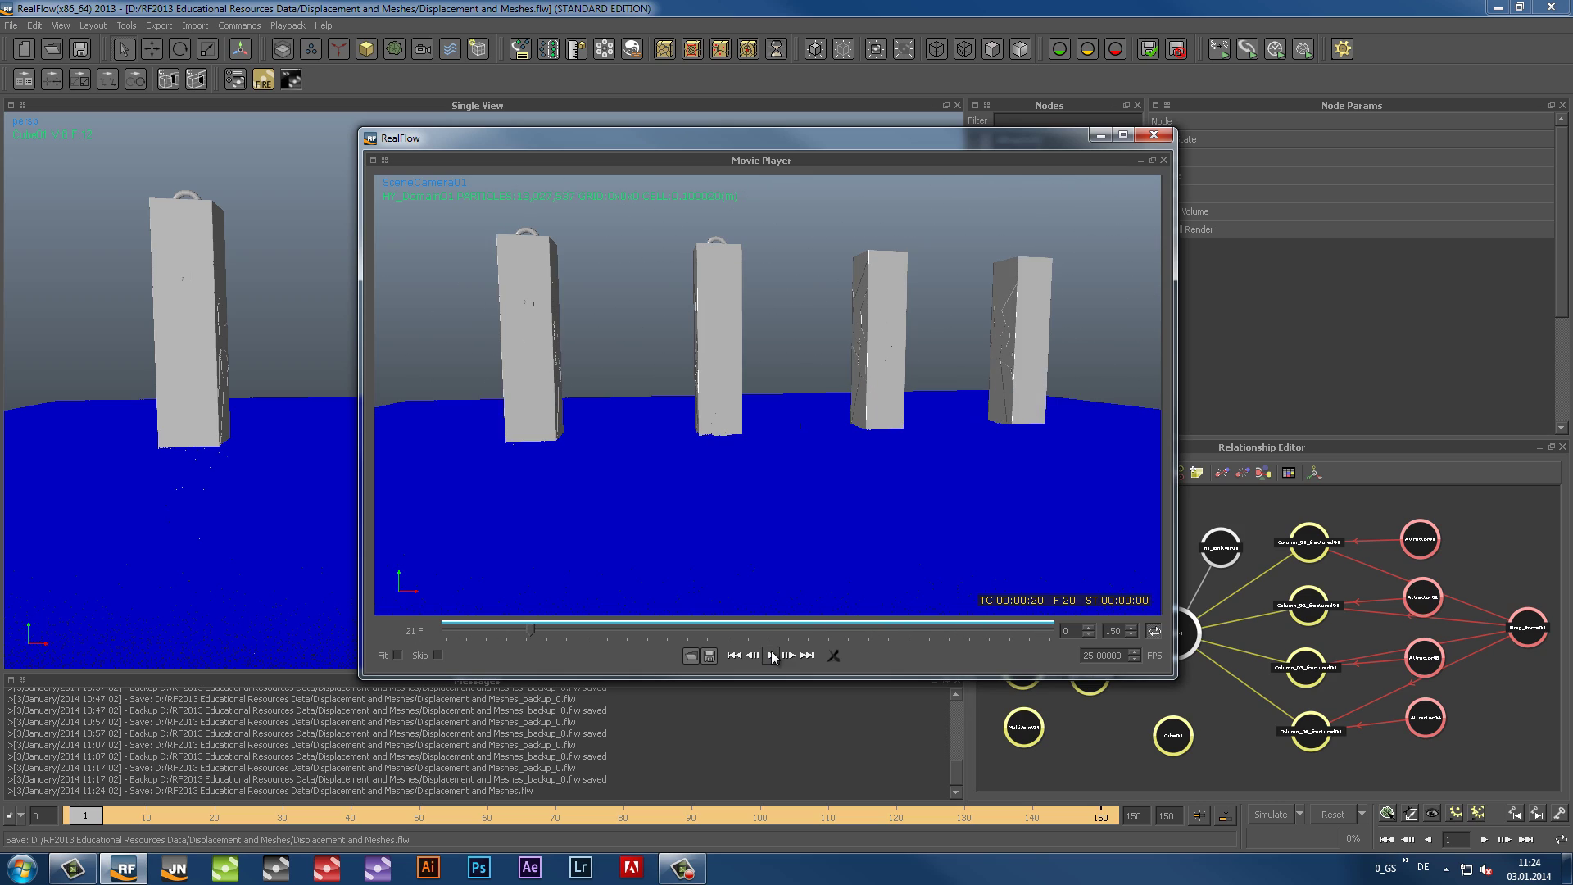
{"action": "left_click", "coordinate": [773, 656]}
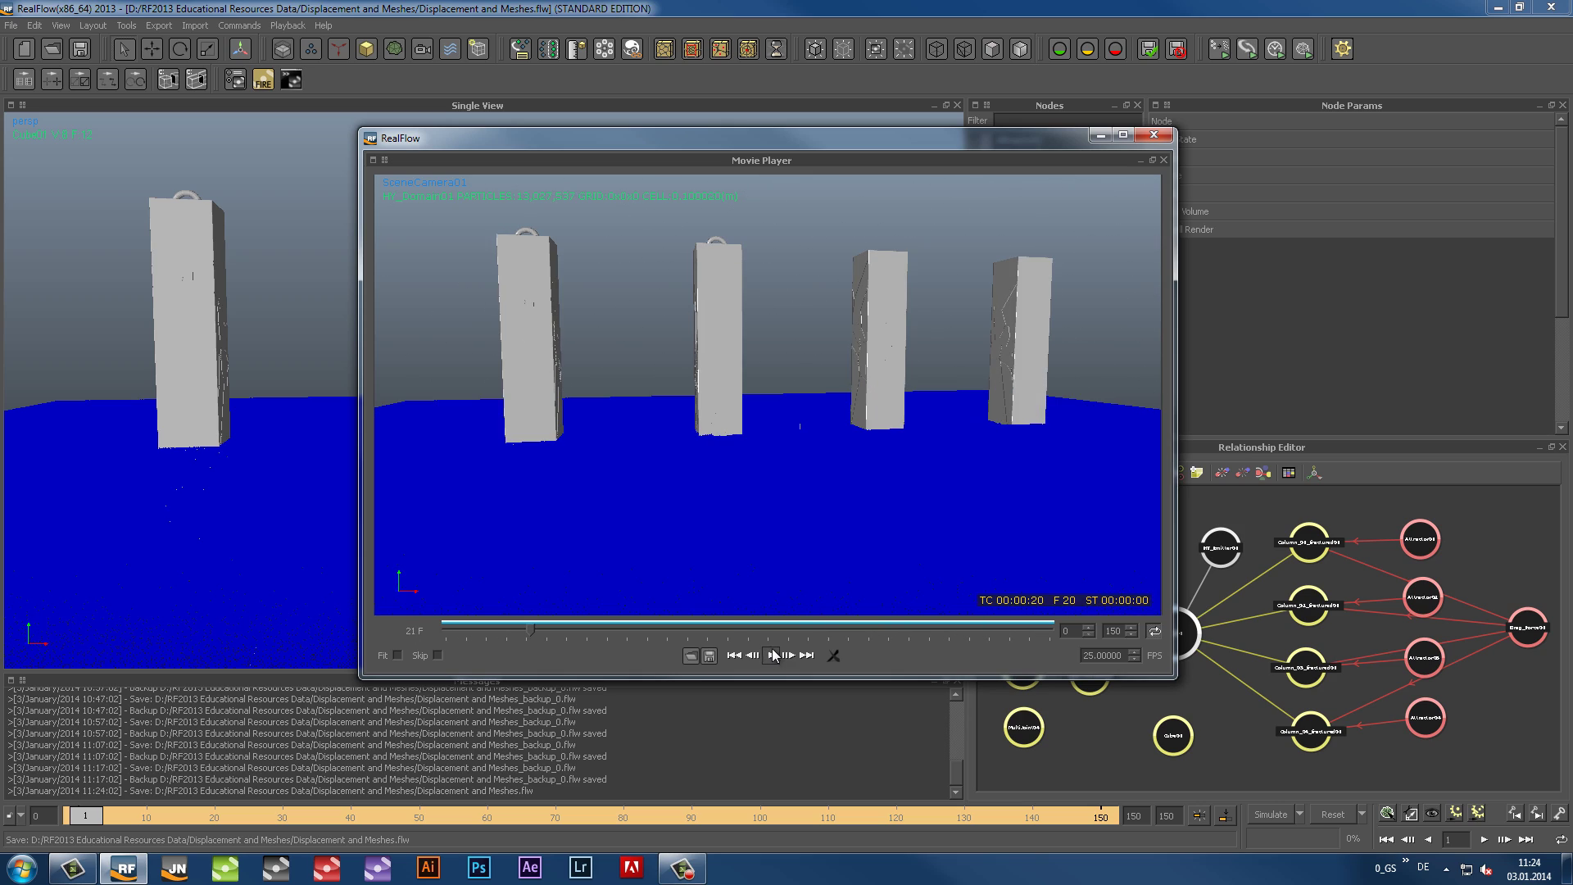
{"action": "left_click", "coordinate": [1157, 138]}
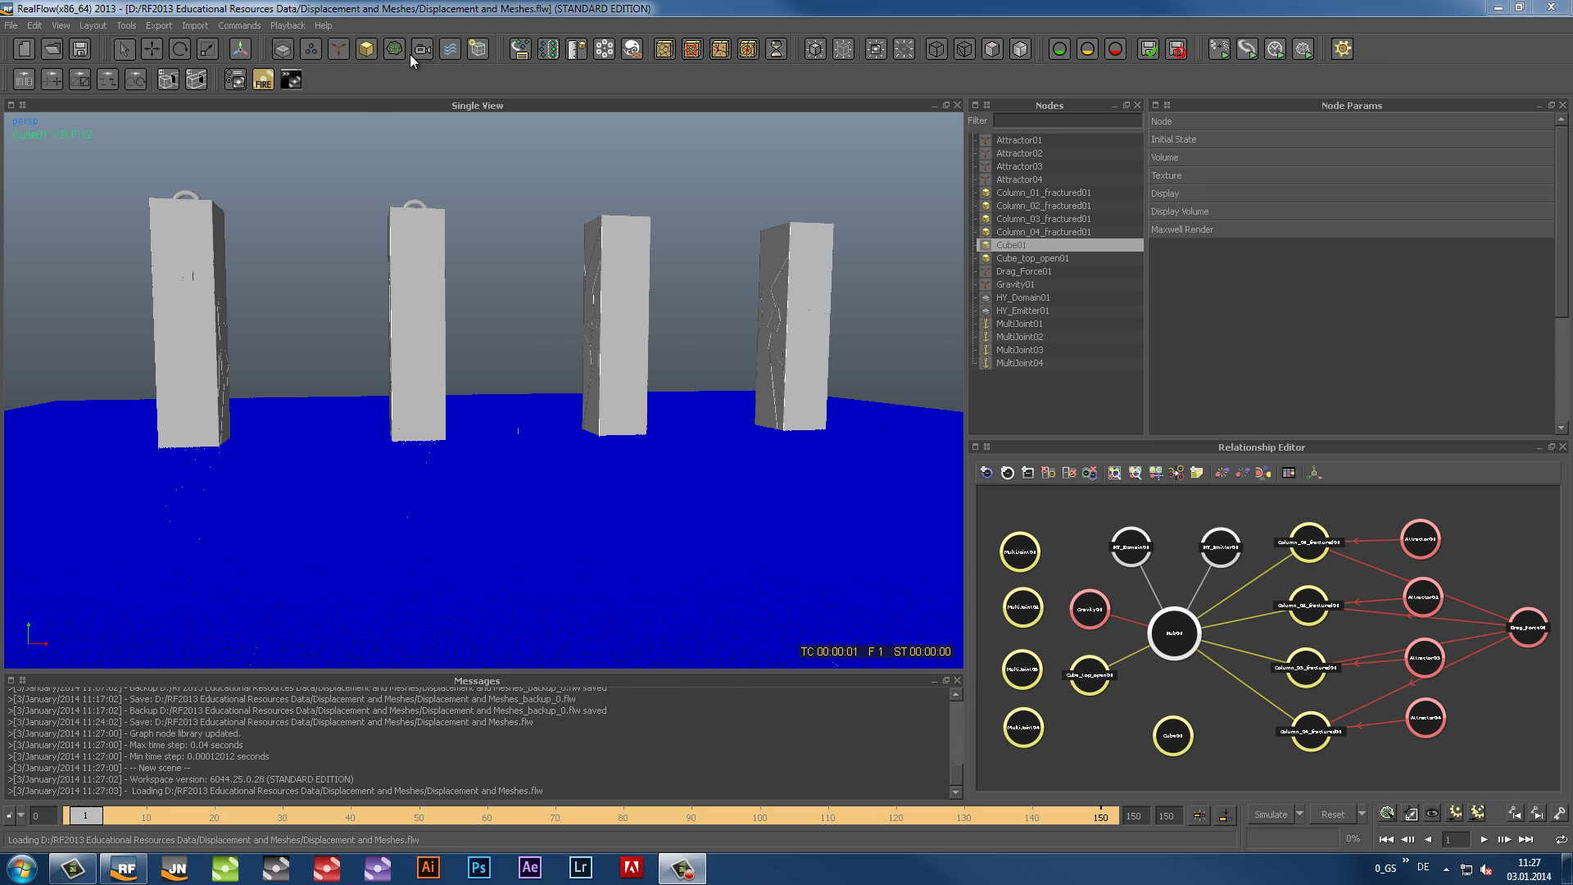
Add a Hybrido mesh to the scene and enable Use displacement in its Displacement settings
{"action": "left_click", "coordinate": [404, 47]}
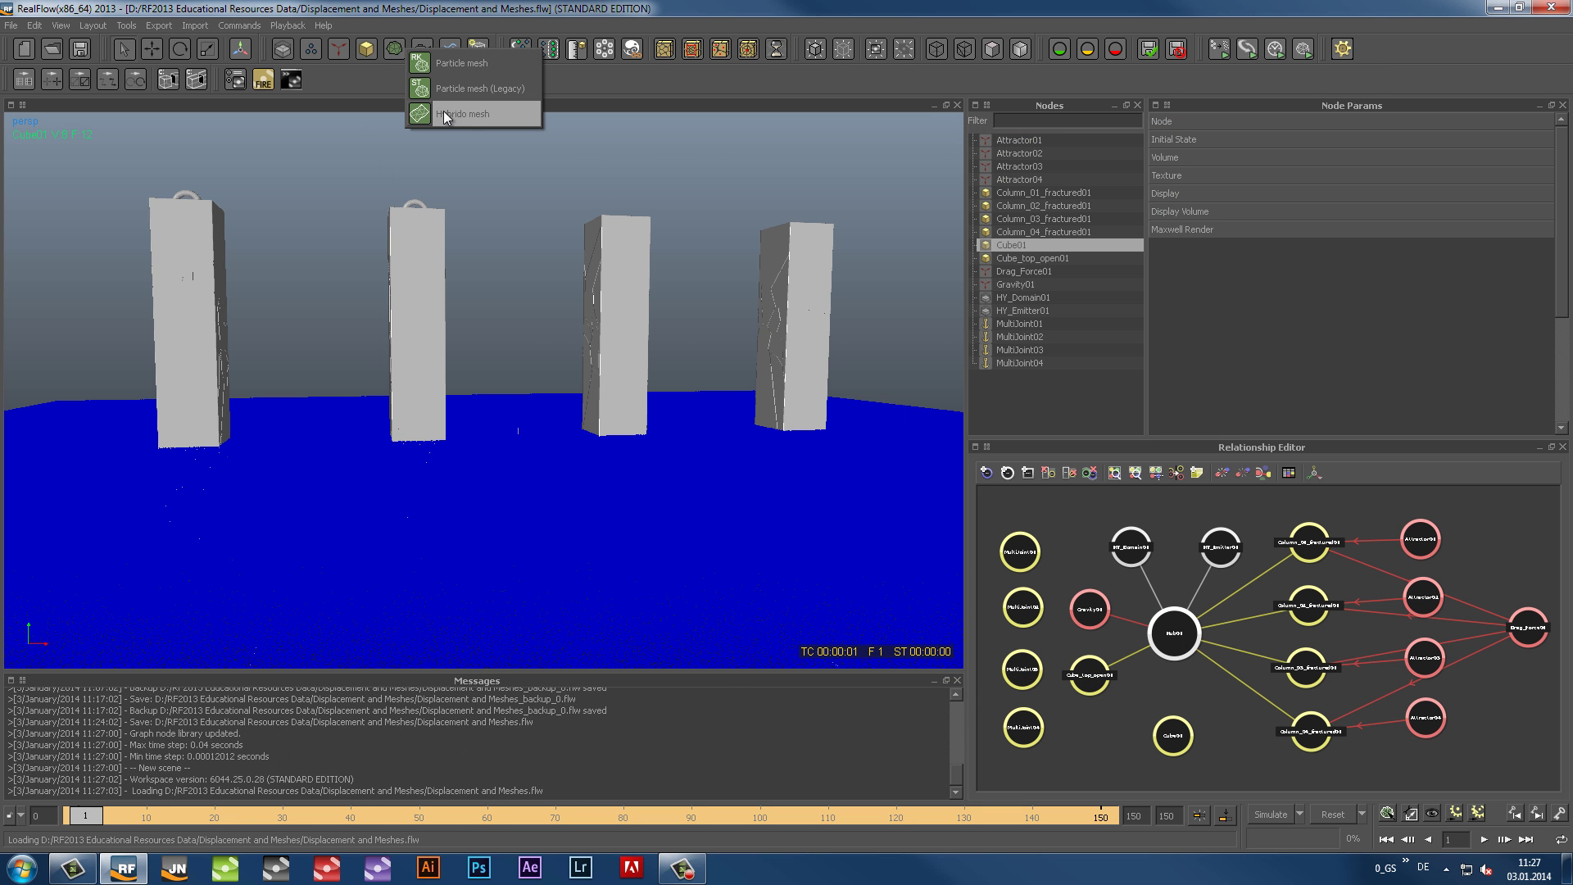
{"action": "left_click", "coordinate": [504, 116]}
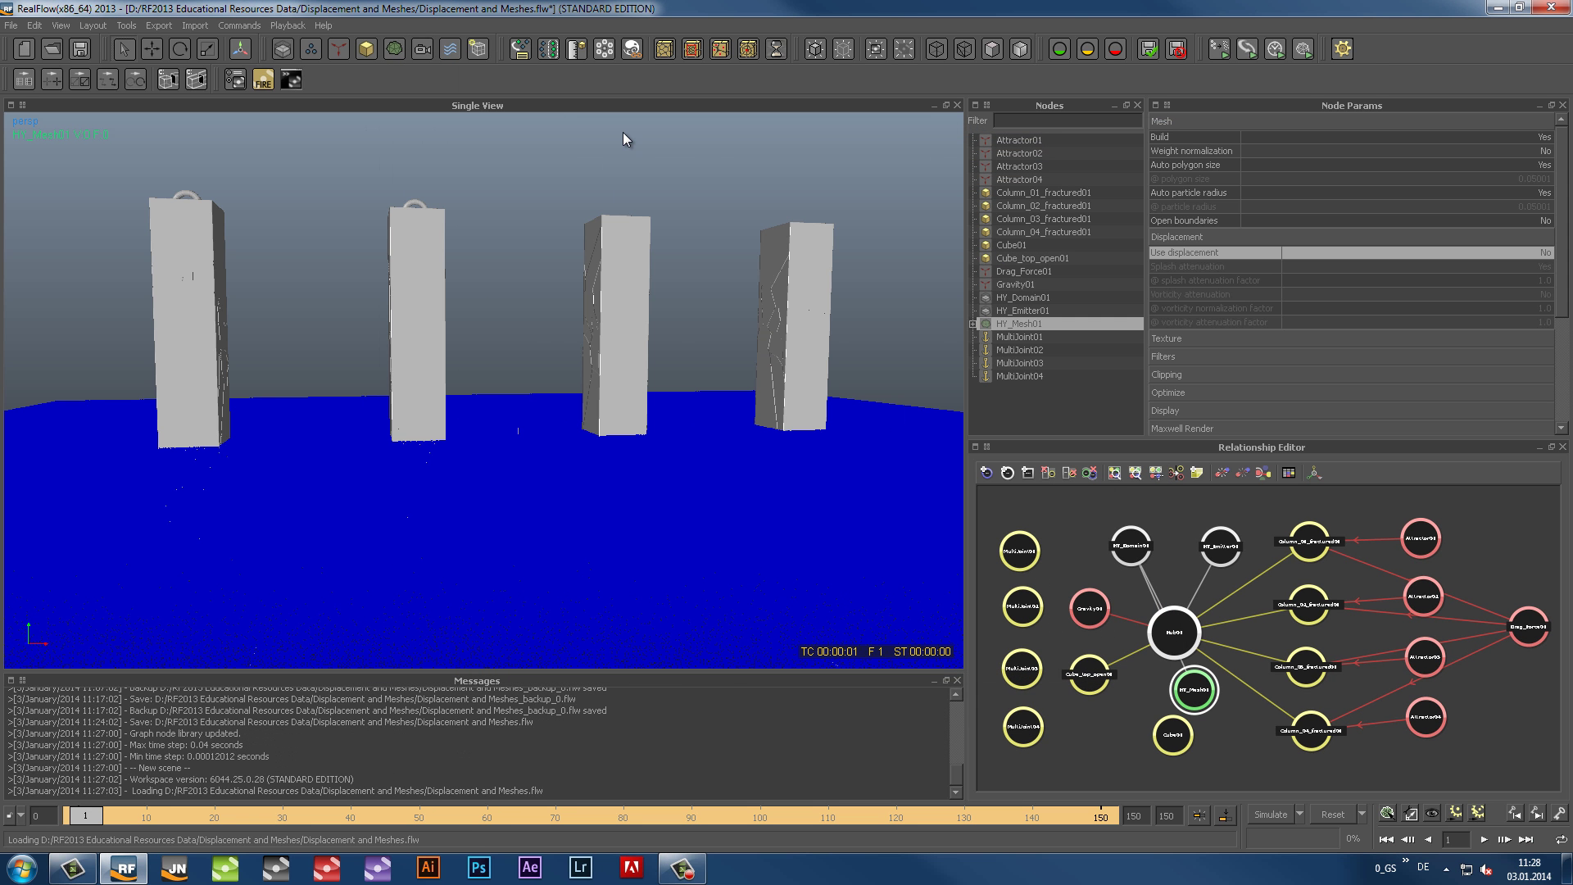
{"action": "left_click", "coordinate": [1545, 252]}
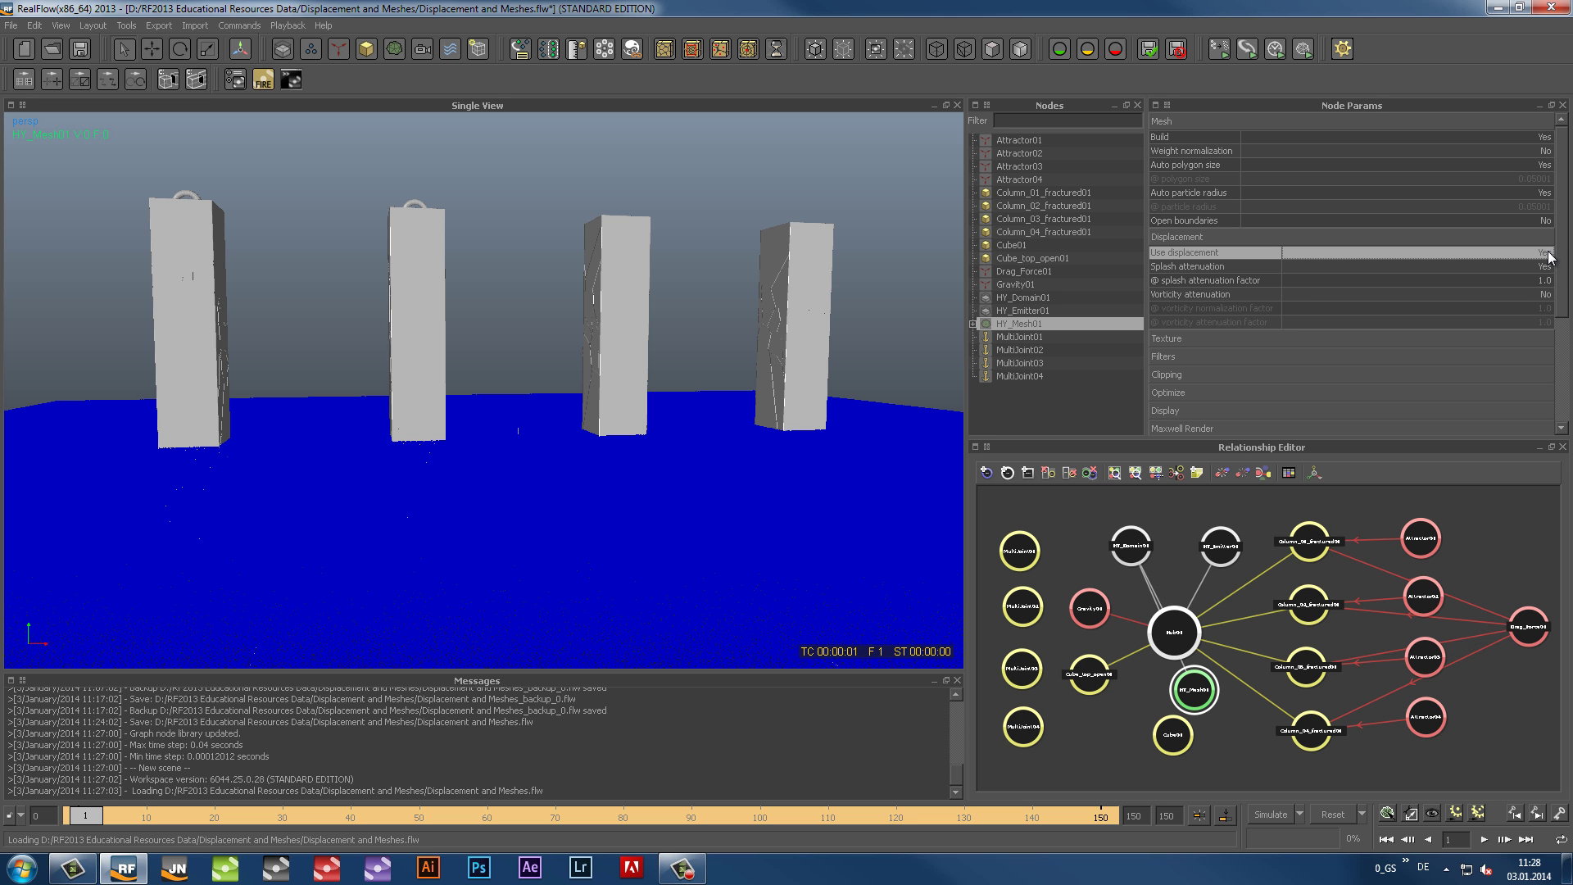
In the front view, raise HY_Domain01 into the fluid layer, to a Y position of about -2.4
{"action": "left_click", "coordinate": [1025, 298]}
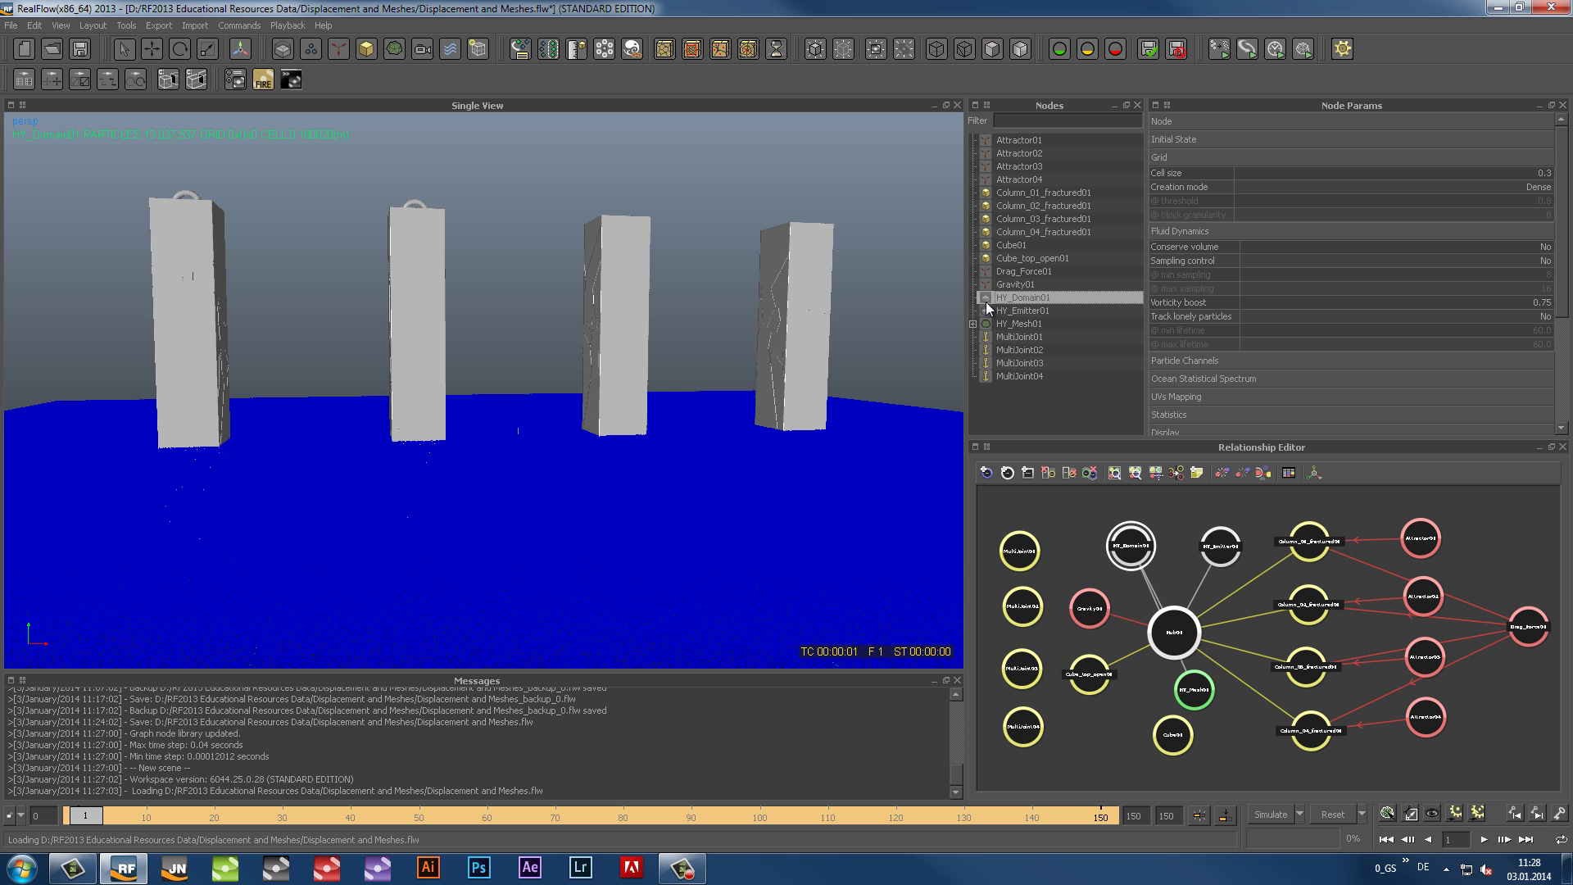
{"action": "key", "text": "1"}
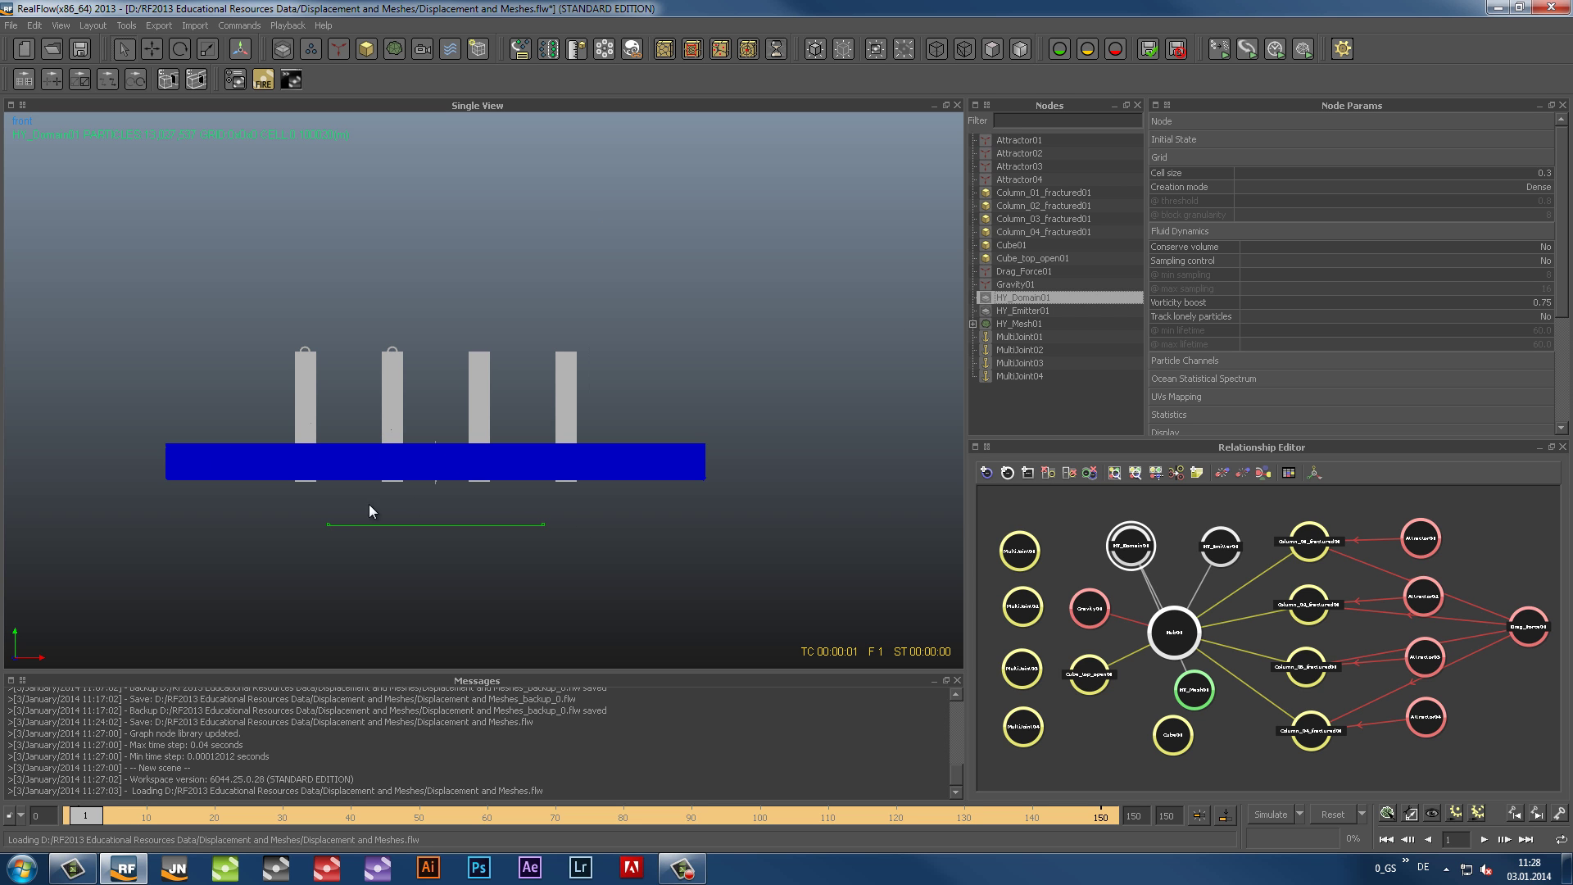
{"action": "left_click", "coordinate": [153, 49]}
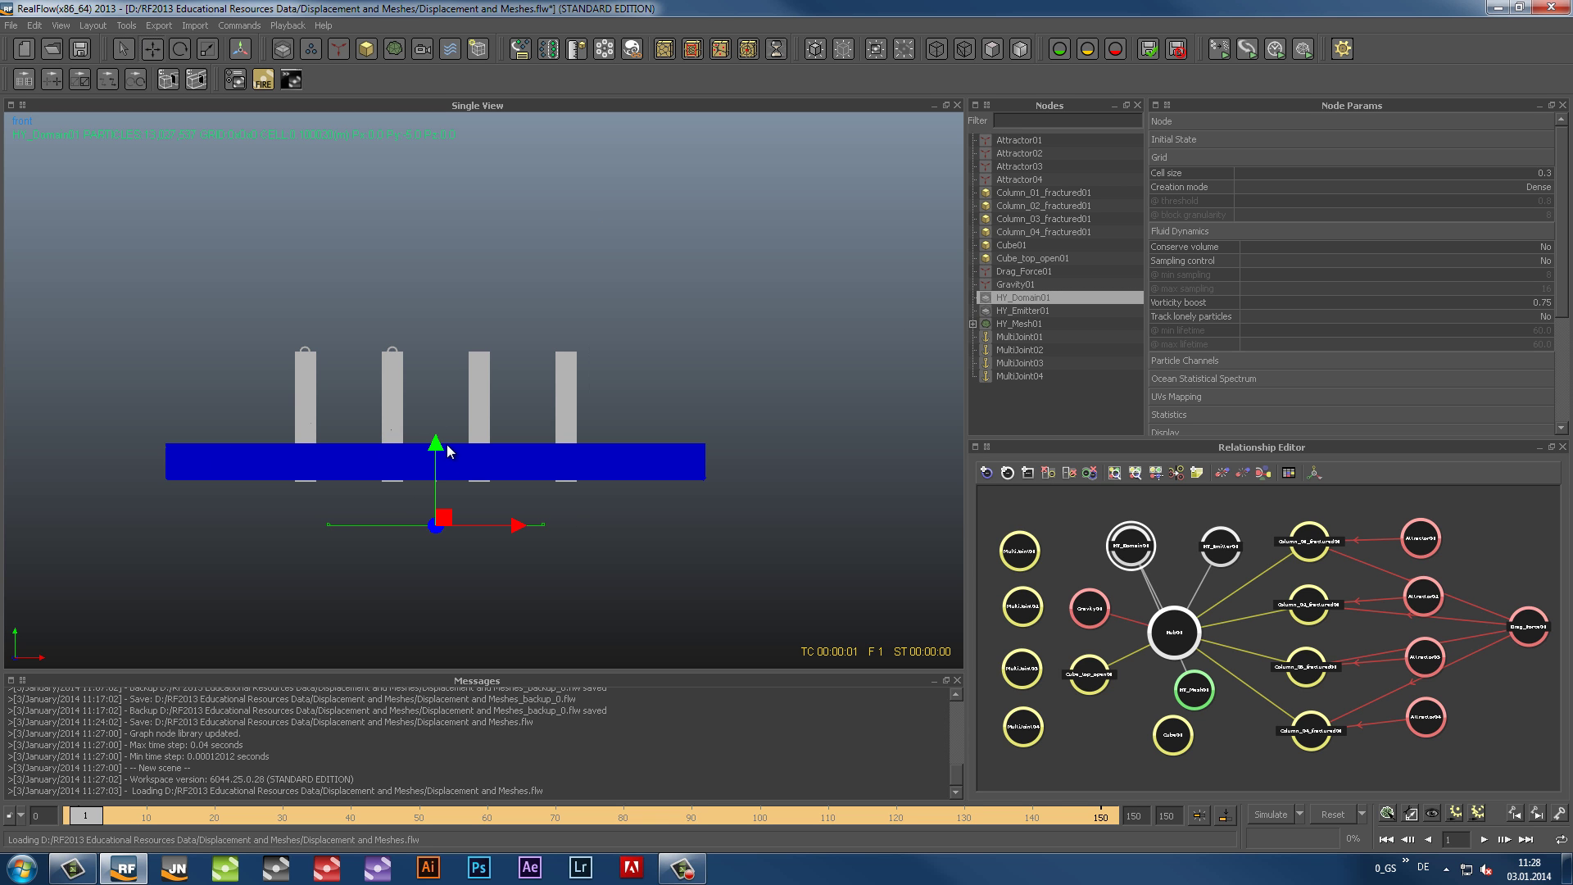
{"action": "left_click_drag", "start_coordinate": [436, 439], "coordinate": [436, 392]}
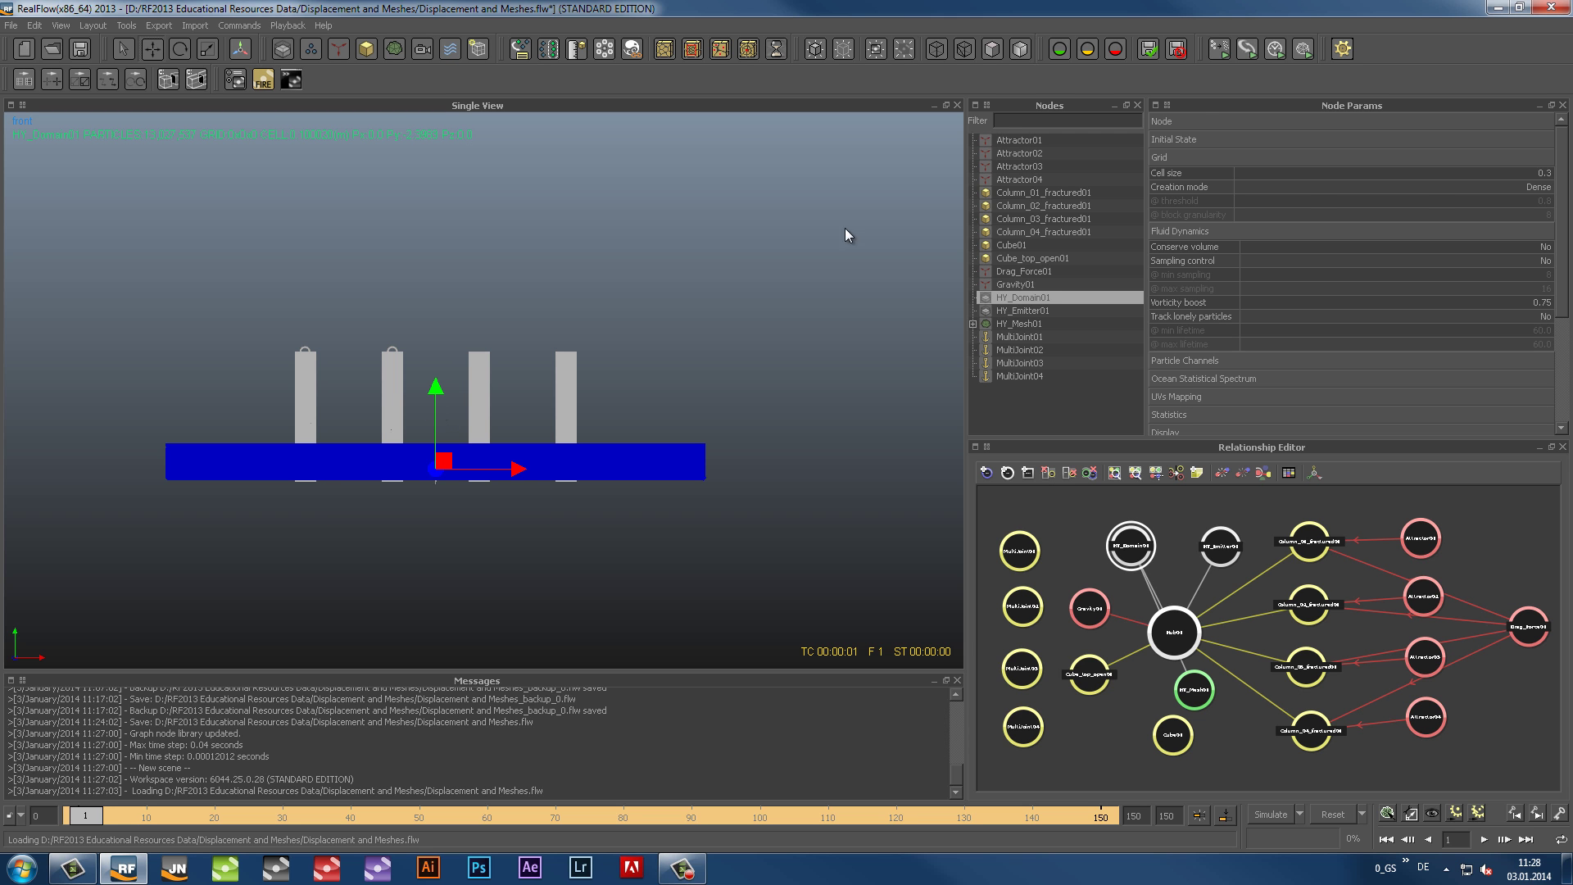
Set HY_Domain01's scale to 25 in X and 20 in Z
{"action": "left_click", "coordinate": [1203, 121]}
{"action": "type", "text": "25"}
{"action": "key", "text": "Tab"}
{"action": "key", "text": "Tab"}
{"action": "type", "text": "20"}
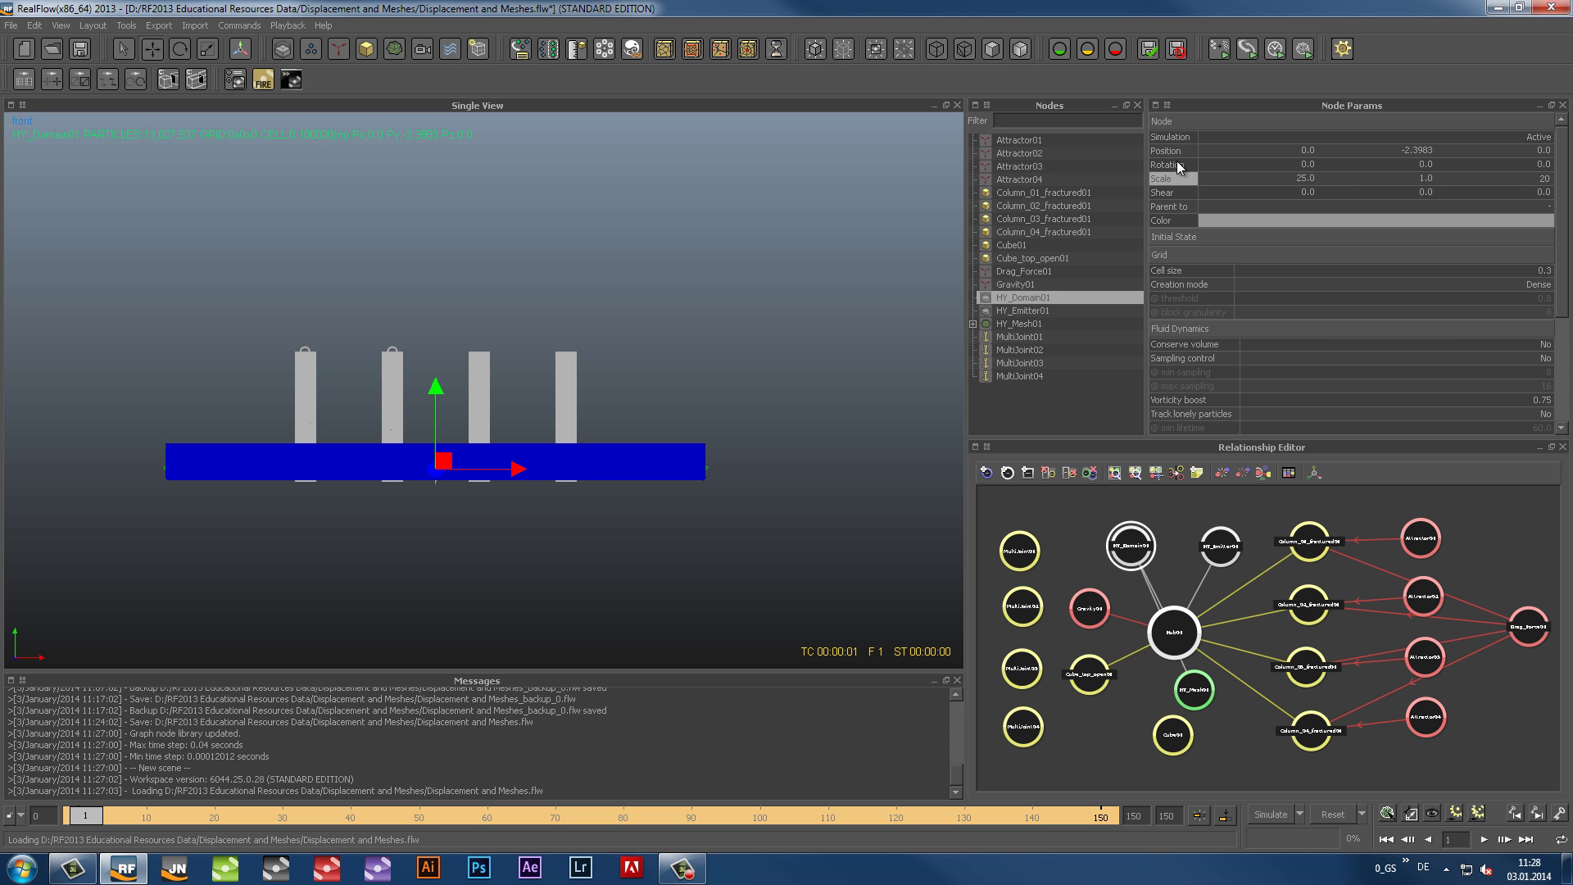
{"action": "key", "text": "Return"}
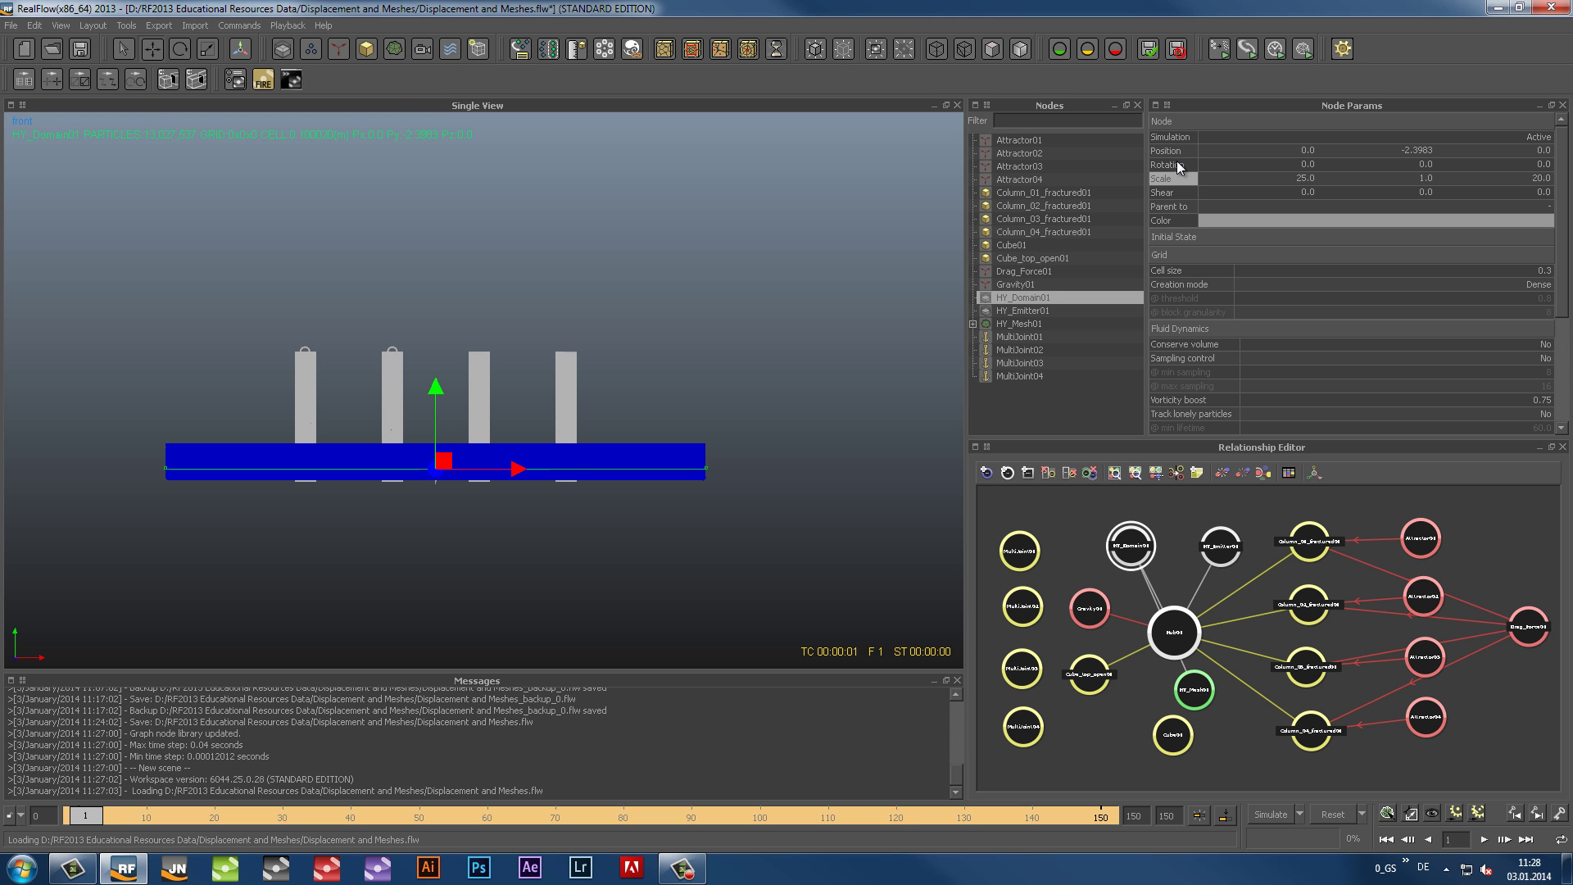
Return to the perspective view and enable Open boundaries for HY_Mesh01
{"action": "key", "text": "4"}
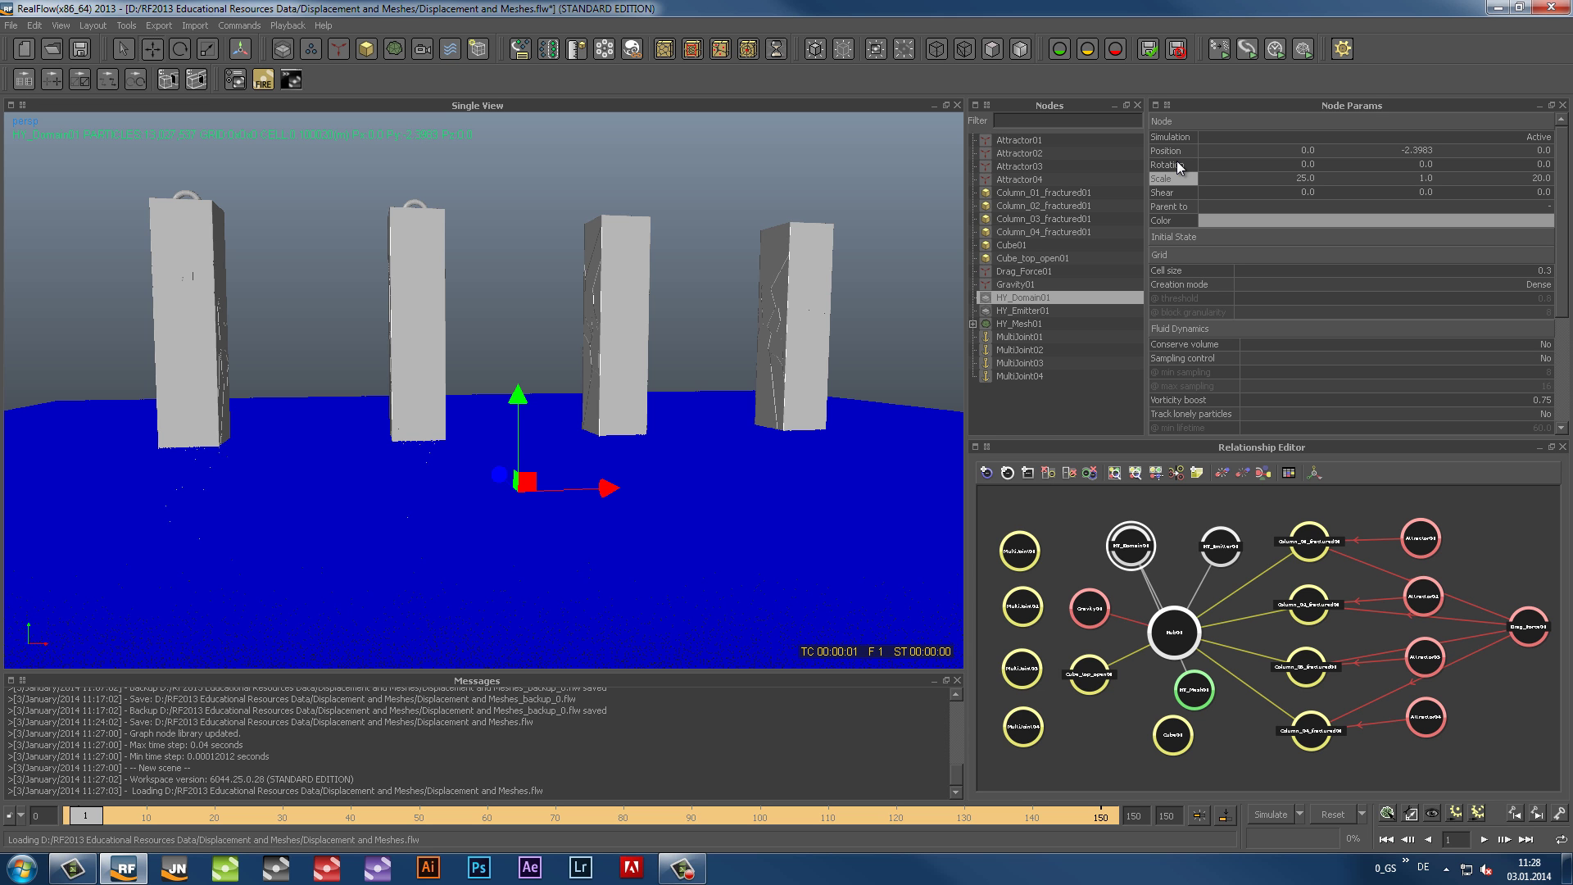
{"action": "left_click", "coordinate": [1025, 323]}
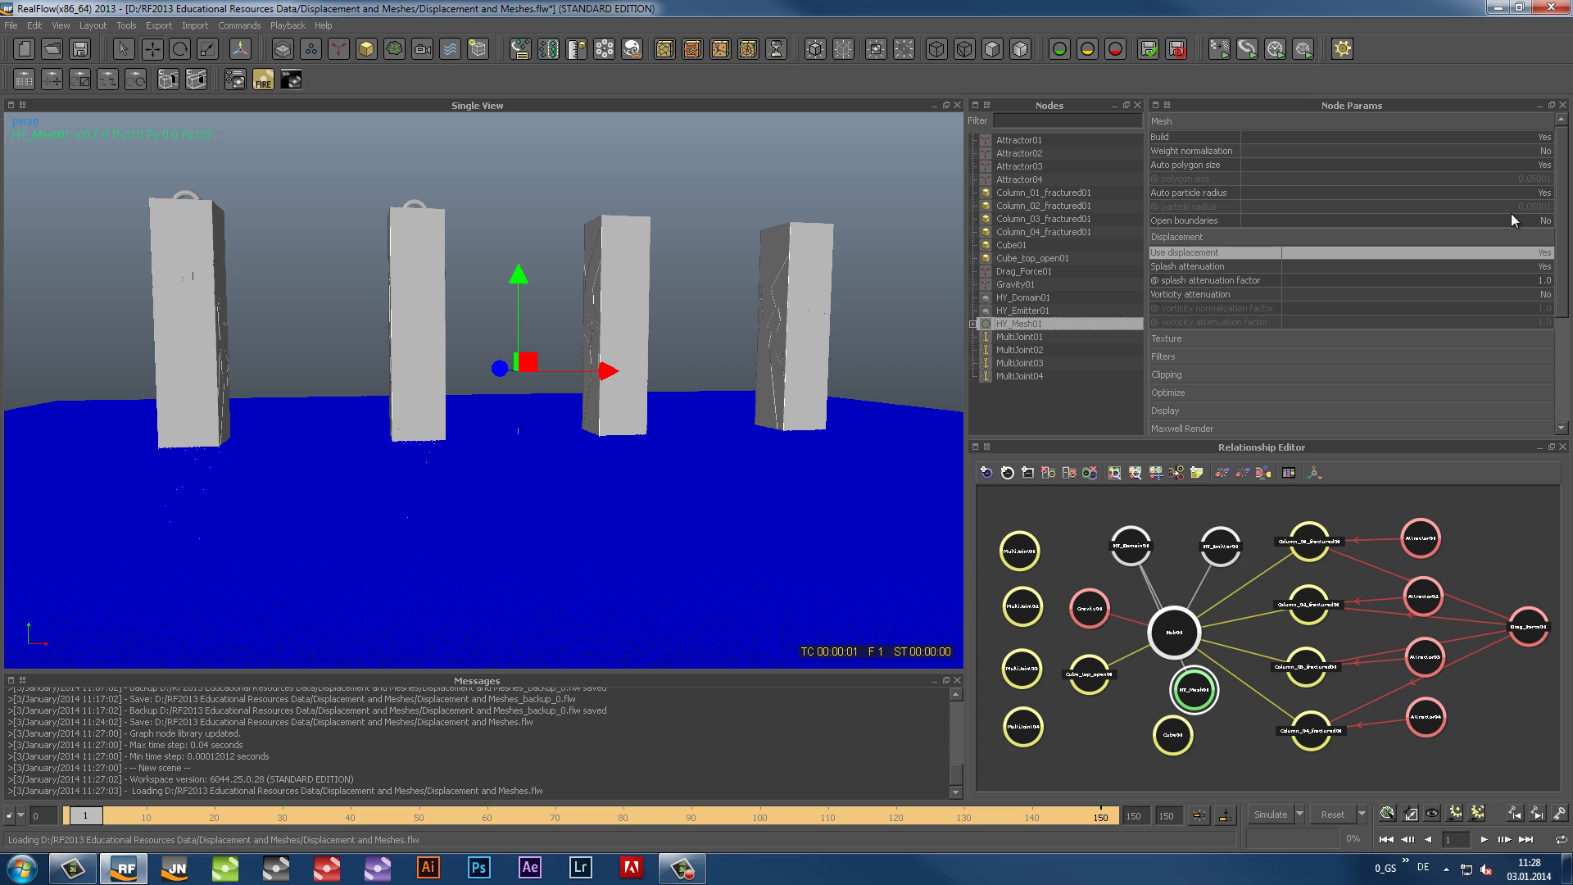
{"action": "left_click", "coordinate": [1547, 223]}
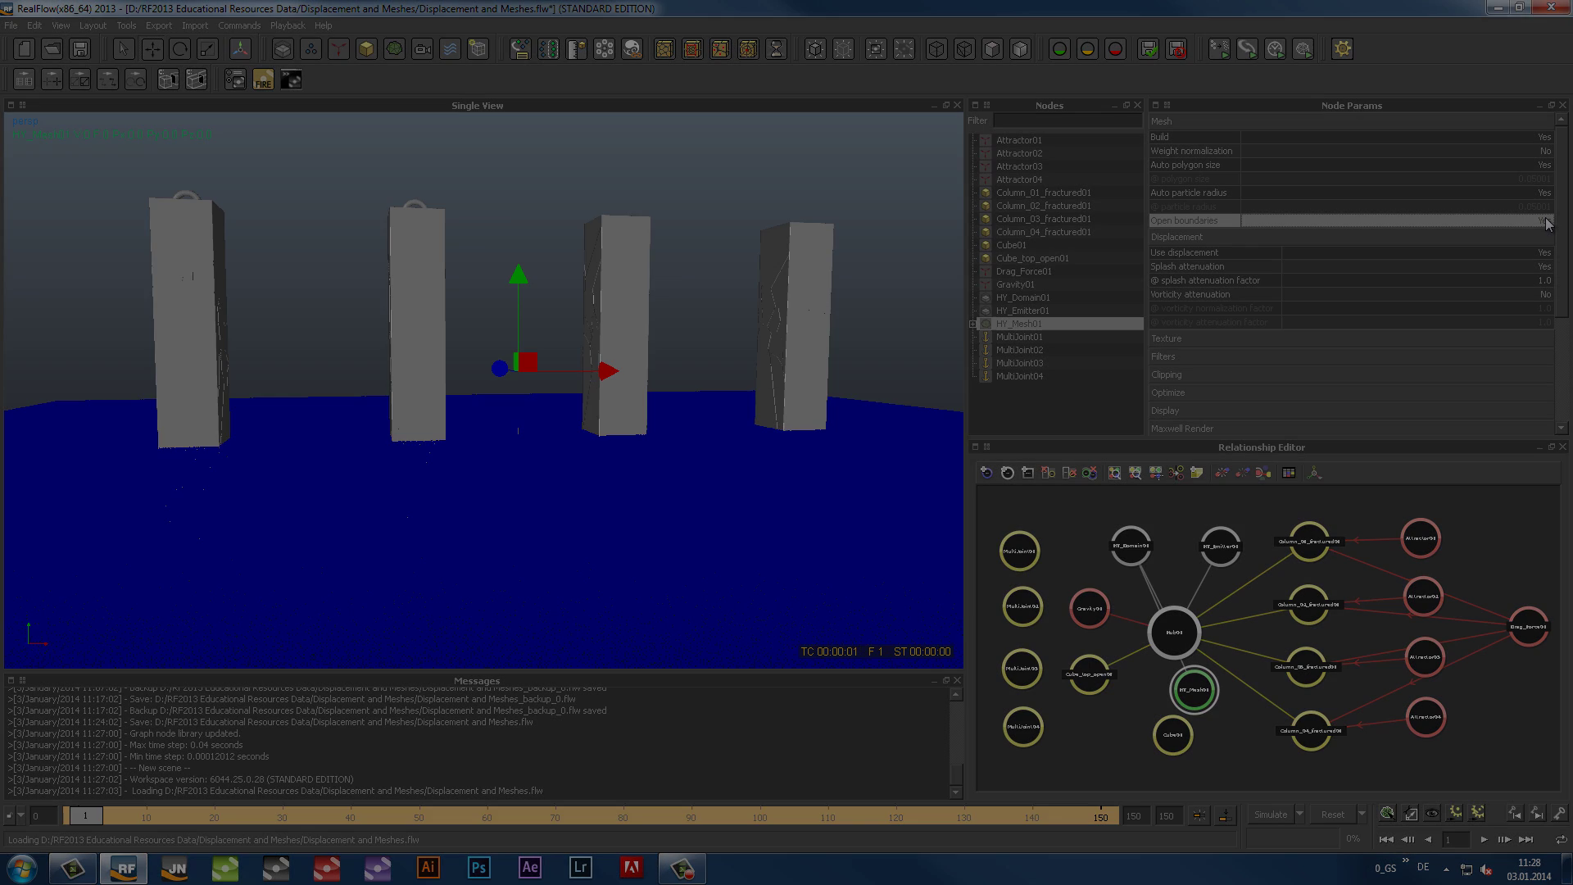